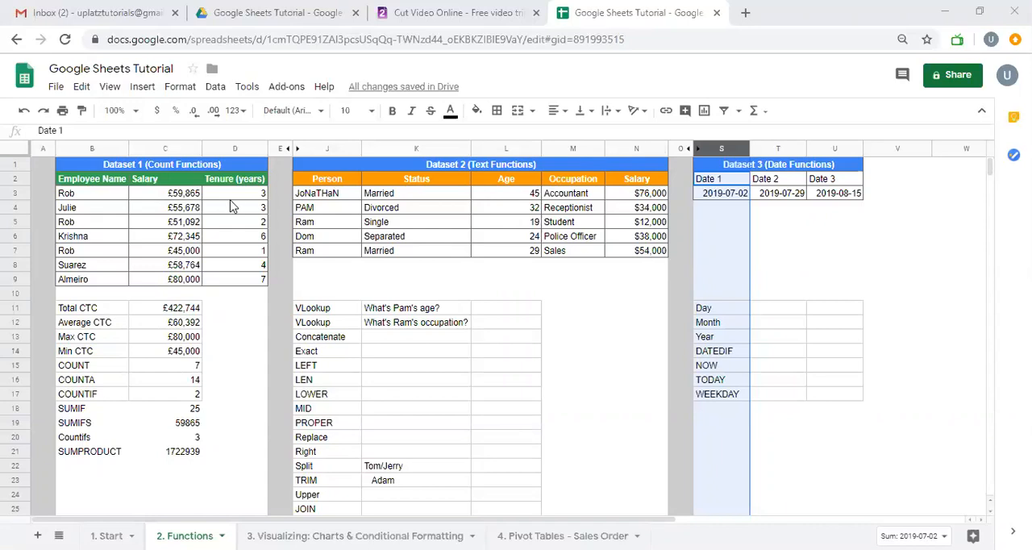
pyautogui.click(104, 321)
pyautogui.click(96, 338)
pyautogui.click(90, 355)
pyautogui.click(90, 367)
pyautogui.click(92, 396)
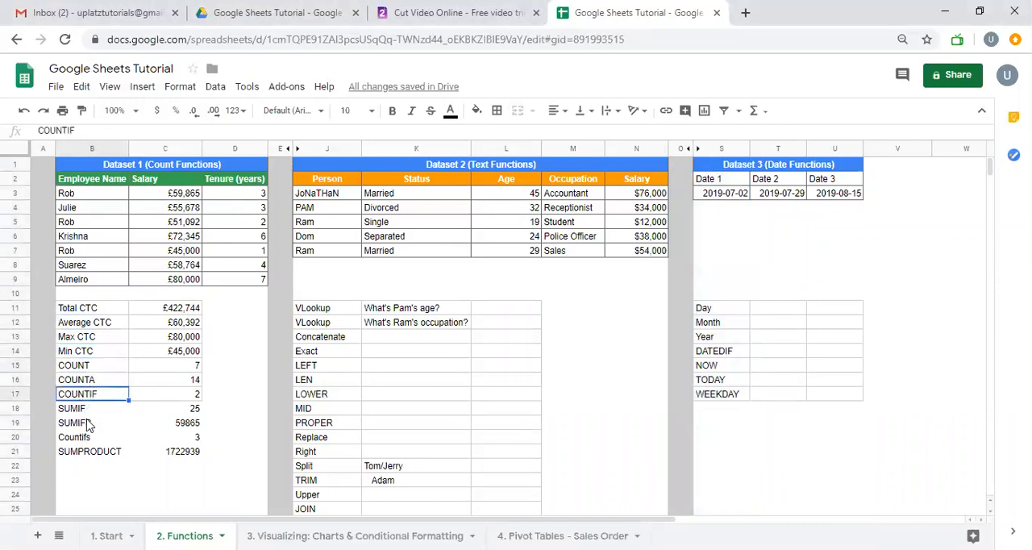
# Apply dark borders around and between all cells of the Dataset 1 summary range B11:C21
pyautogui.moveTo(122, 316); pyautogui.dragTo(192, 453)
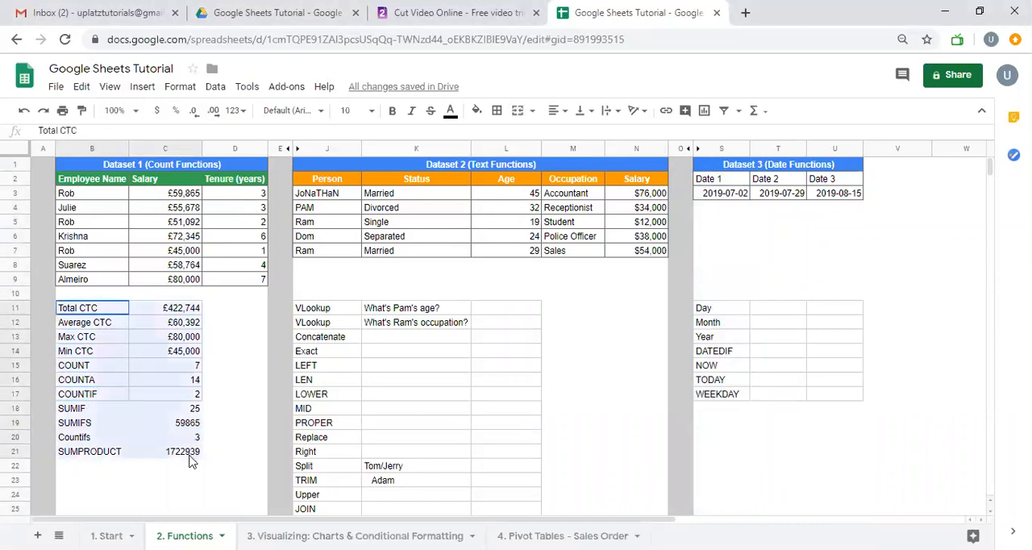
pyautogui.click(496, 111)
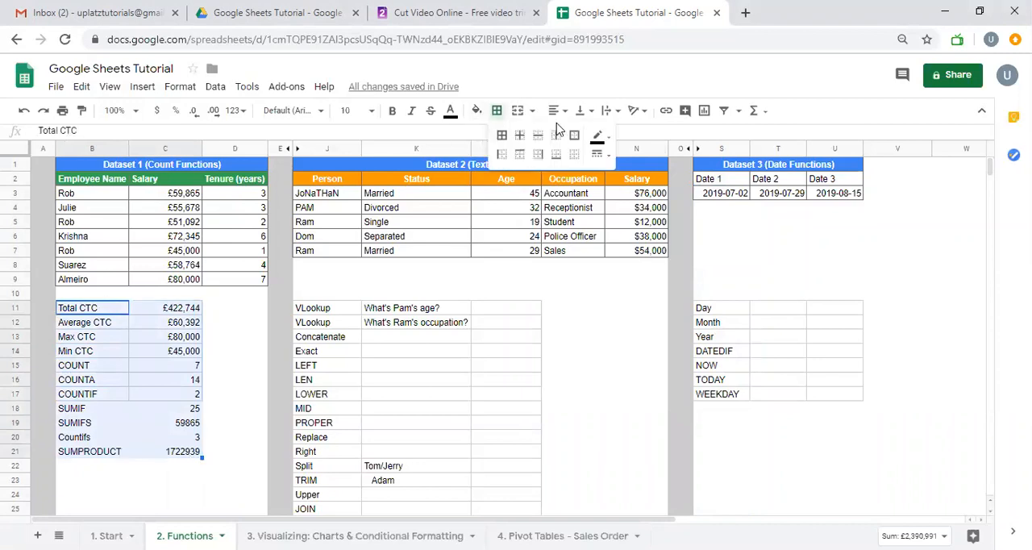
pyautogui.click(610, 135)
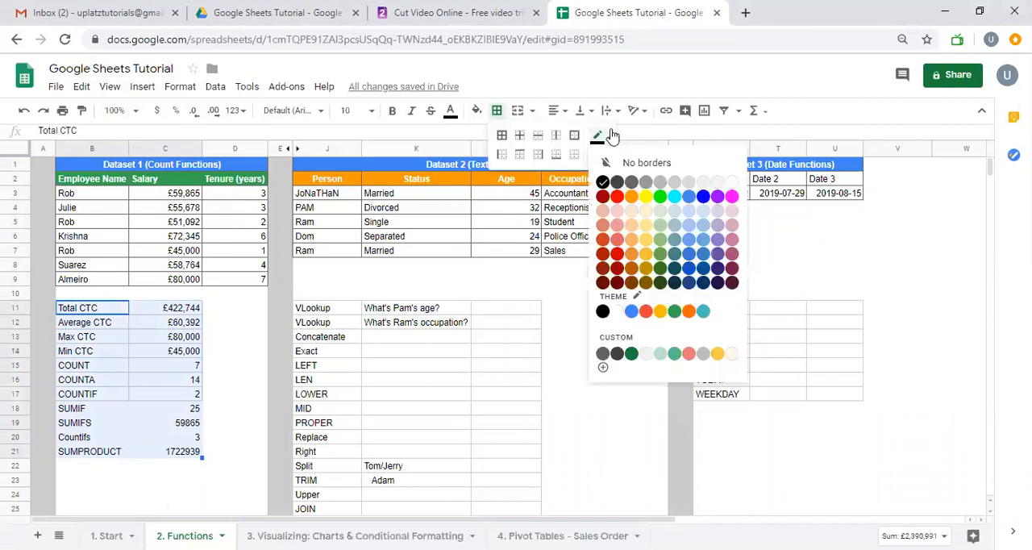
pyautogui.click(617, 182)
pyautogui.click(502, 135)
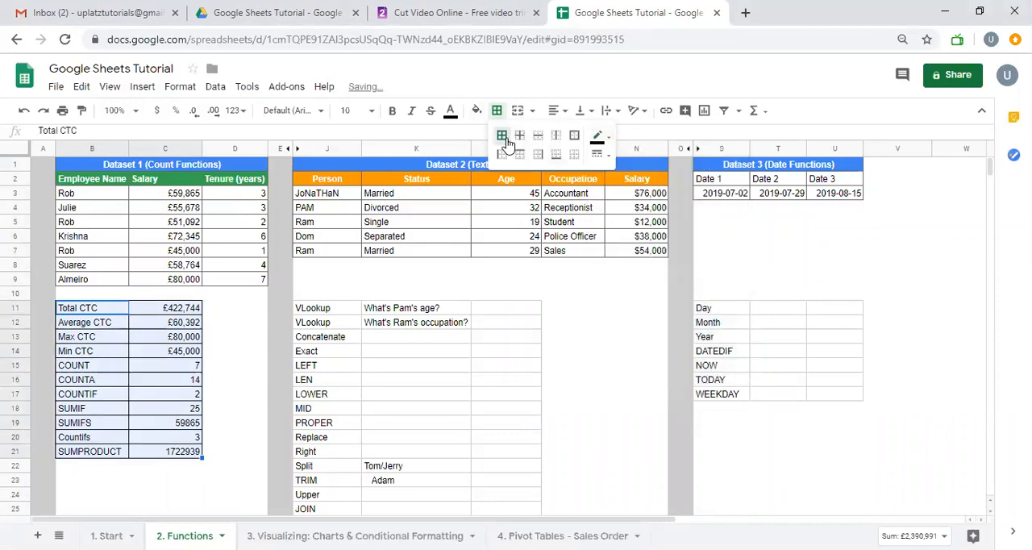
pyautogui.click(389, 263)
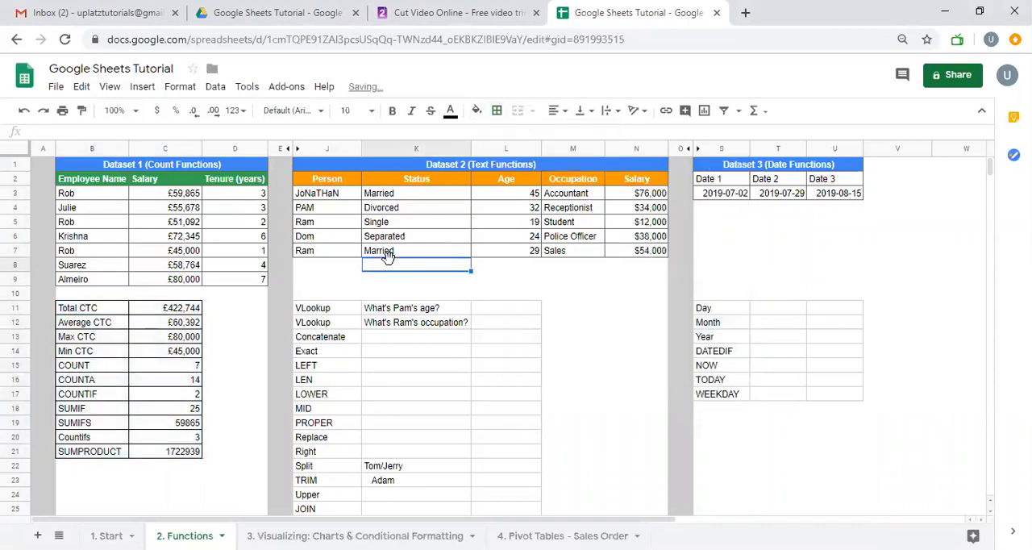
# Examine the Dataset 2 table by selecting it from the Person header through the last Salary row, J2:N7
pyautogui.click(347, 151)
pyautogui.moveTo(346, 151); pyautogui.dragTo(634, 262)
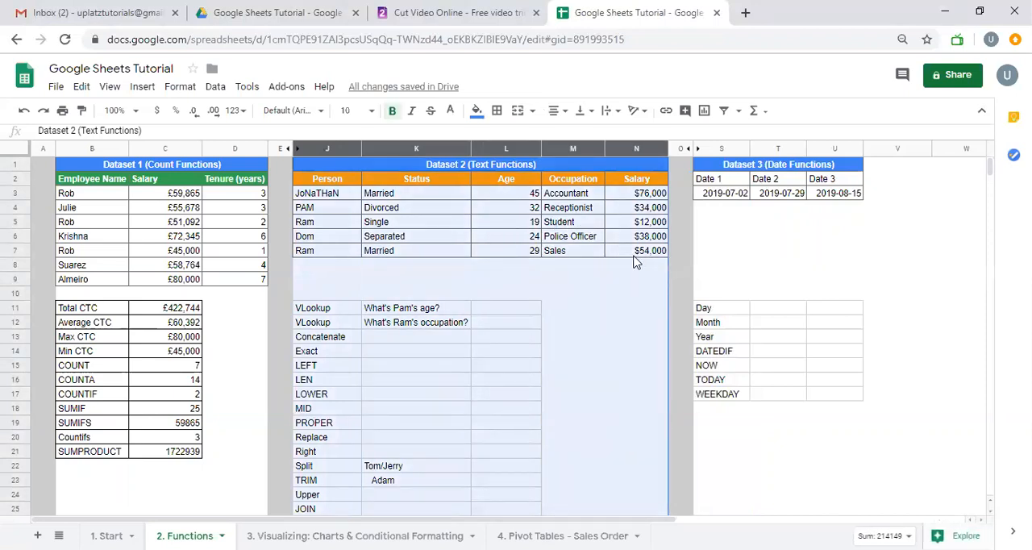
pyautogui.click(347, 185)
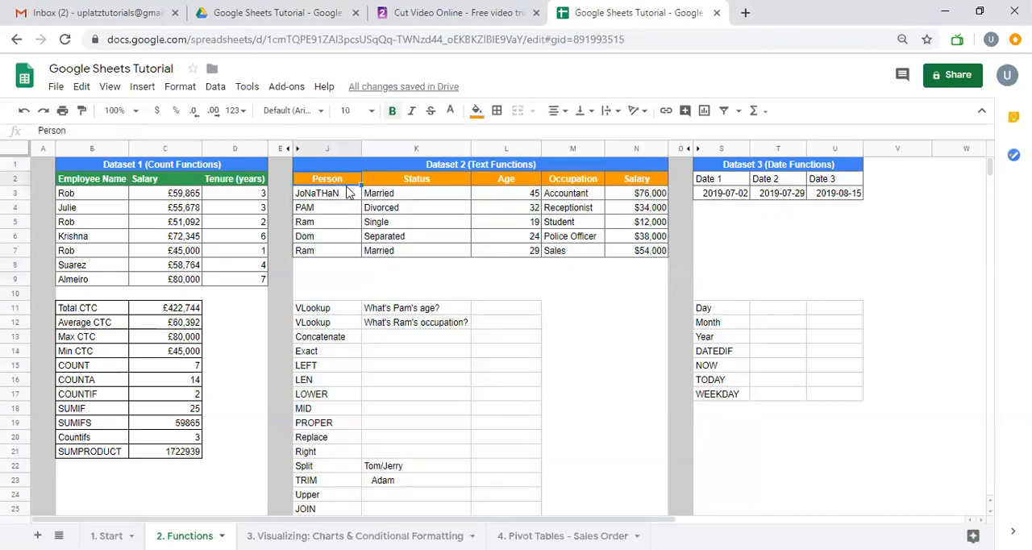
pyautogui.hotkey('shift', 'Right')
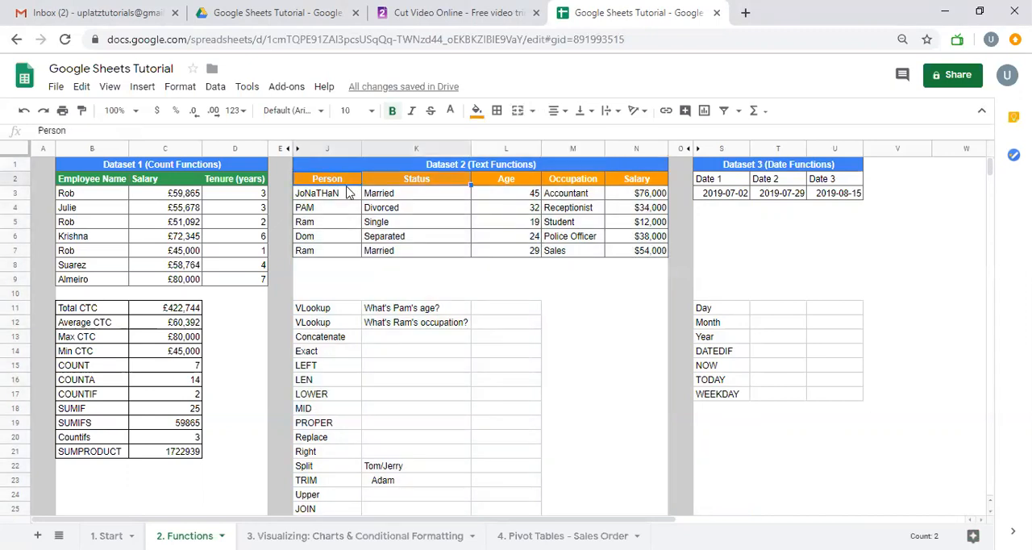
pyautogui.hotkey('shift', 'Right')
pyautogui.hotkey('shift', 'Right')
pyautogui.hotkey('shift', 'Right')
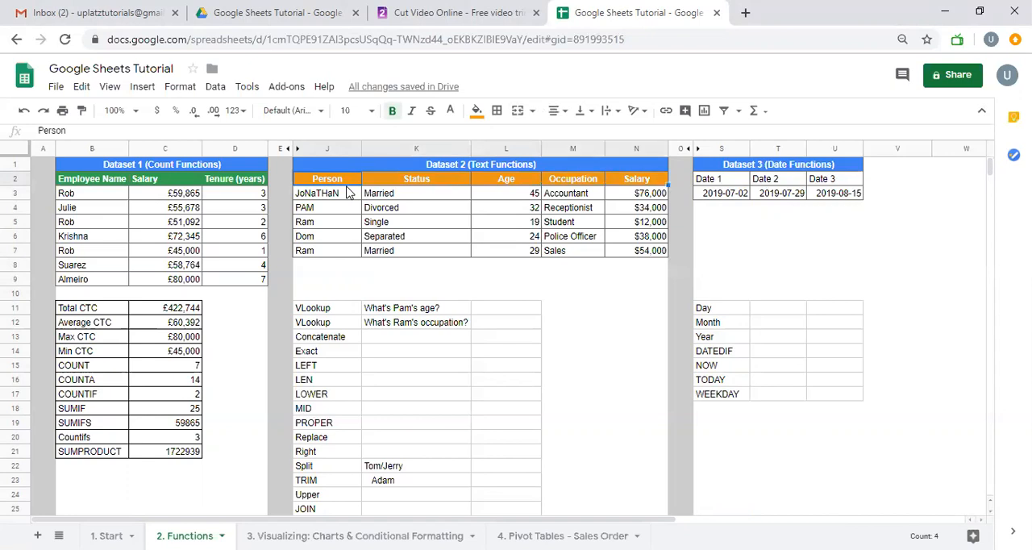
pyautogui.hotkey('shift', 'Down')
pyautogui.hotkey('shift', 'Down')
pyautogui.hotkey('shift', 'Down')
pyautogui.hotkey('shift', 'Down')
pyautogui.hotkey('shift', 'Down')
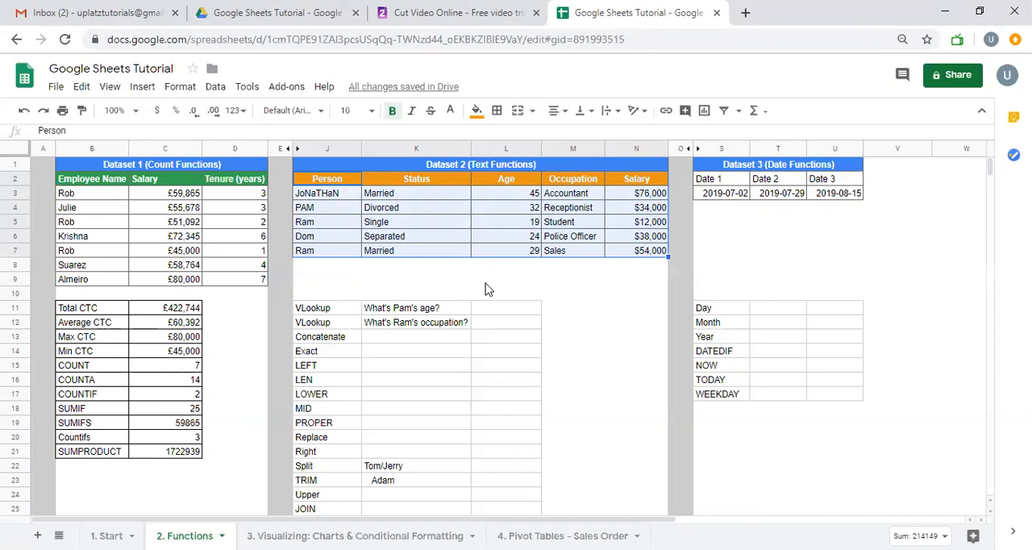
# Examine the first VLookup question in row 11 and trace the matching person's row in Dataset 2 across to the Age column
pyautogui.scroll(-1, 398, 375)
pyautogui.scroll(-2, 398, 375)
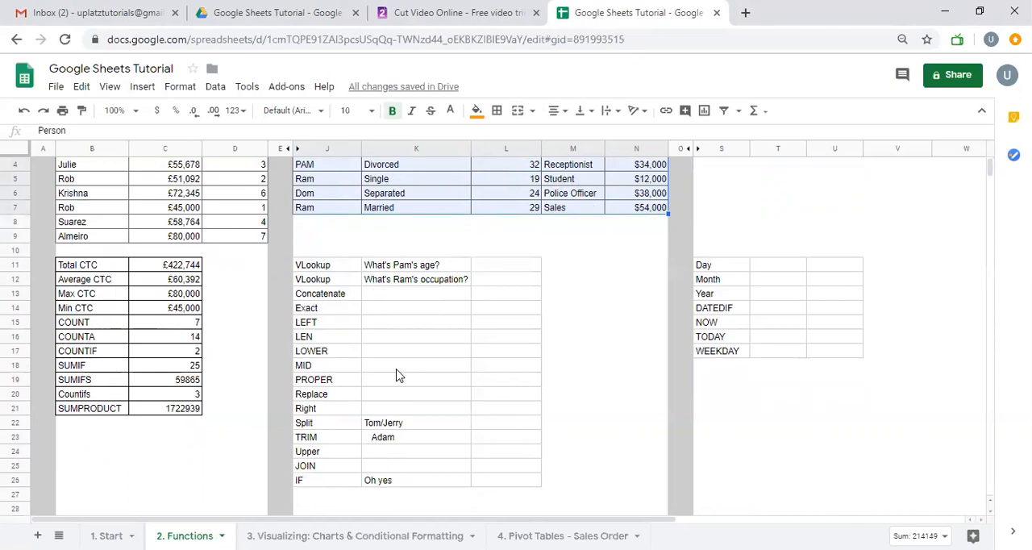
pyautogui.rightClick(309, 279)
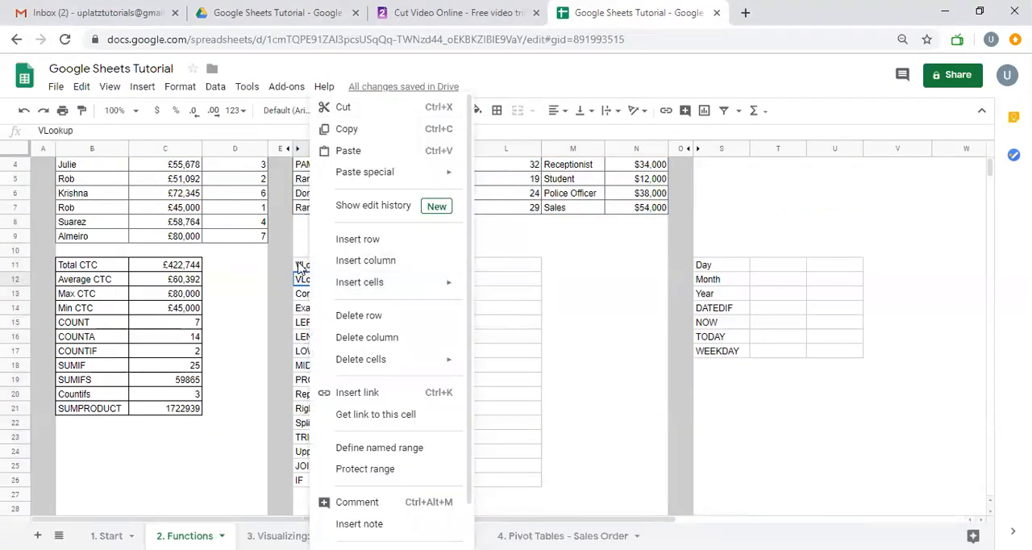
pyautogui.click(303, 268)
pyautogui.scroll(3, 449, 375)
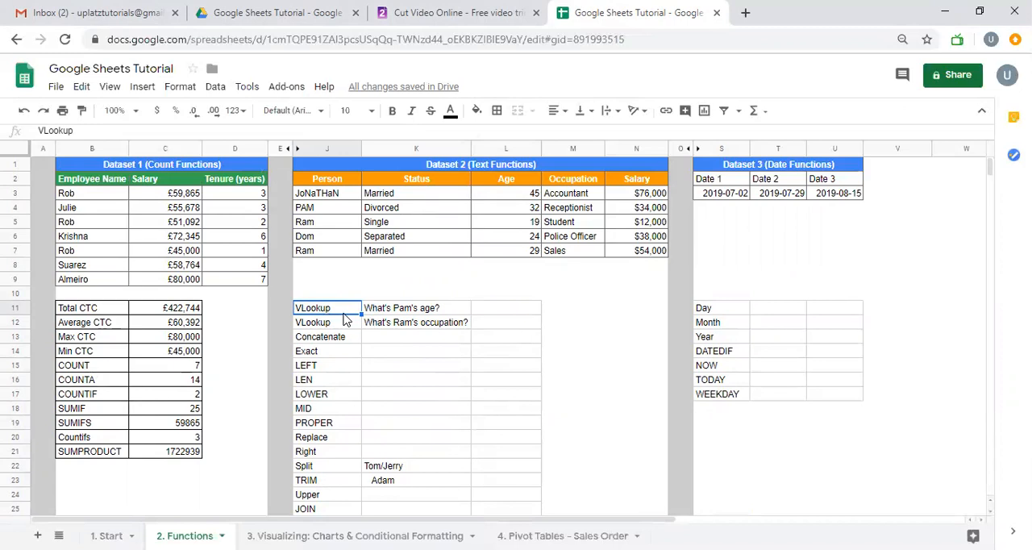
pyautogui.click(426, 314)
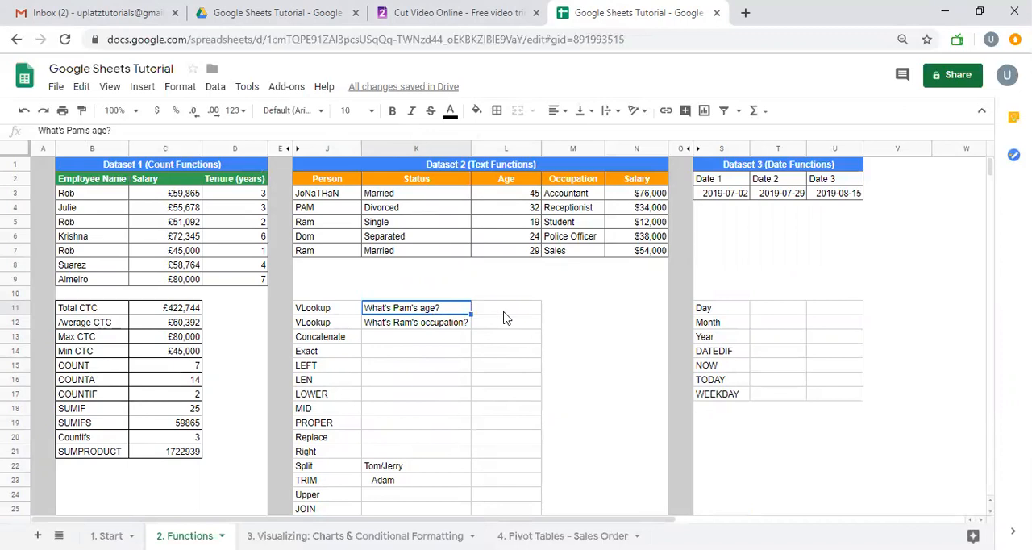
pyautogui.click(337, 214)
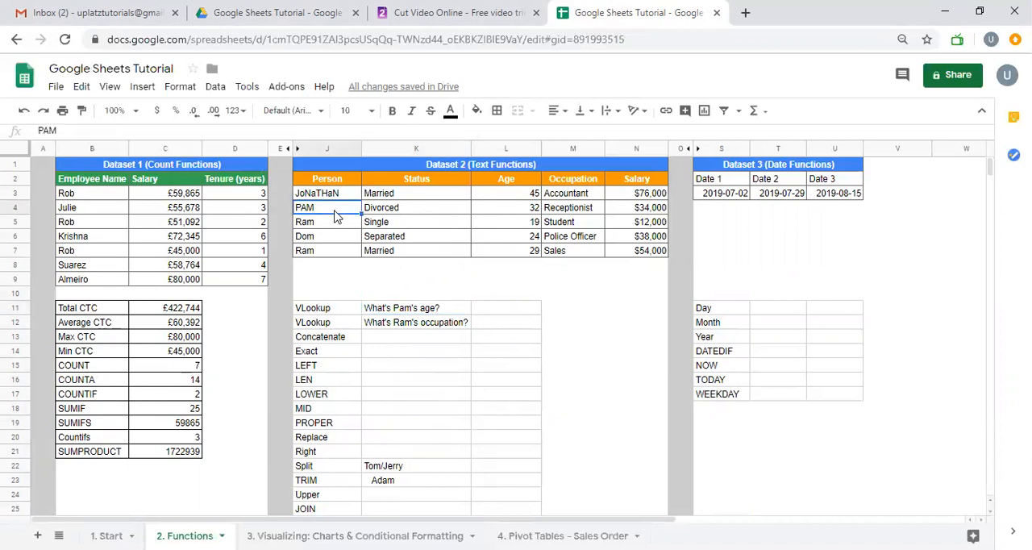
pyautogui.press('Right')
pyautogui.press('Right')
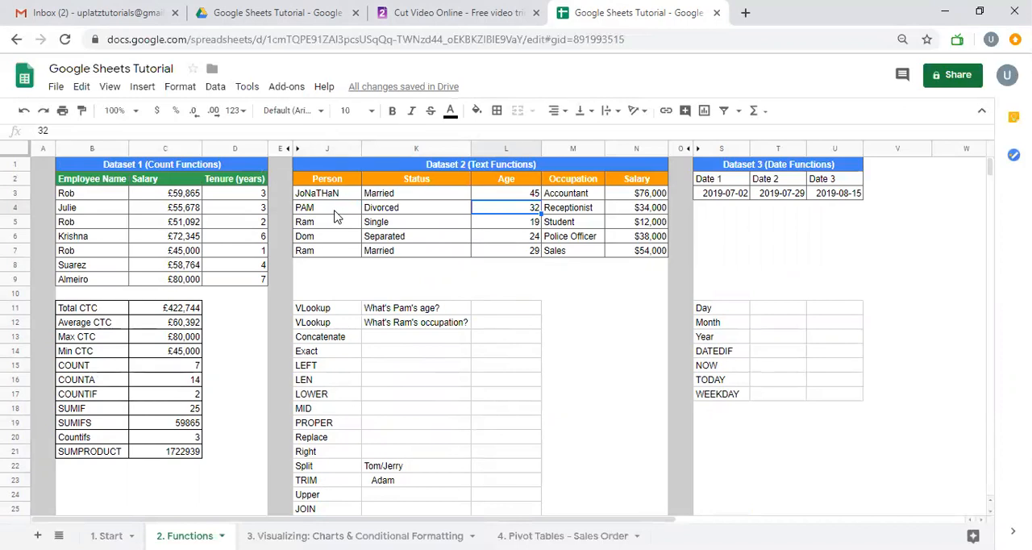
# Start a VLOOKUP formula in cell L11 and read its help on the search_key, range, index and is_sorted arguments
pyautogui.click(484, 314)
pyautogui.write('=')
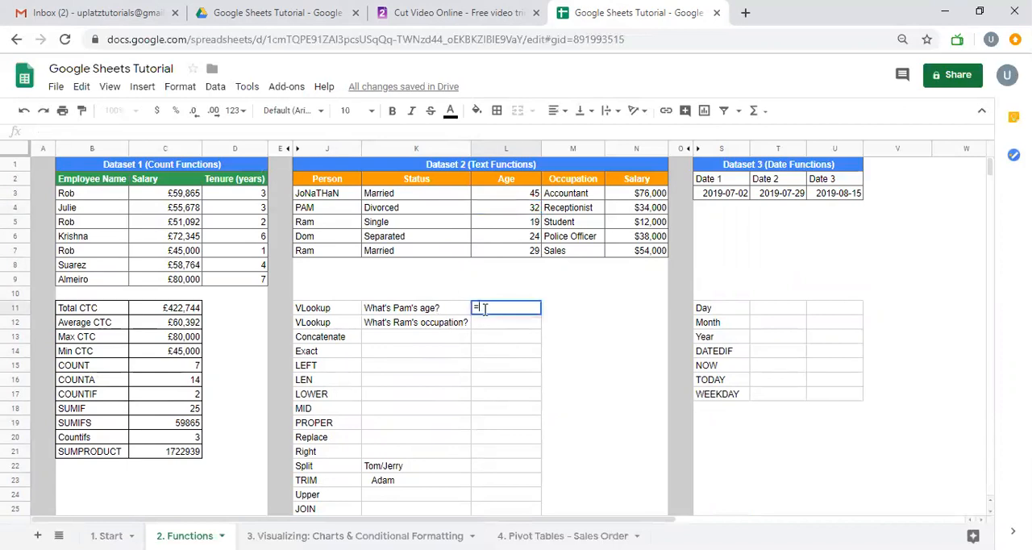
pyautogui.write('vlookup(')
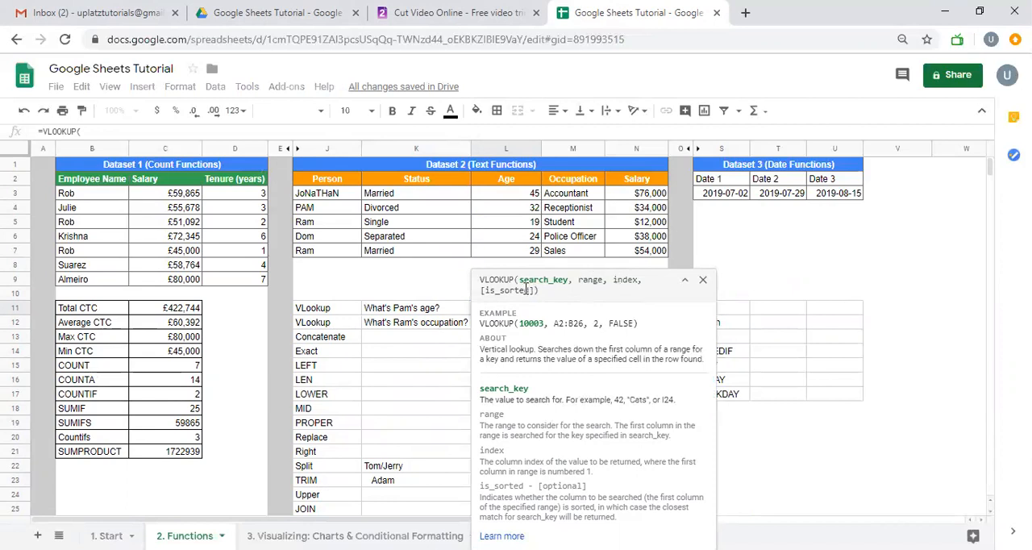
pyautogui.doubleClick(490, 349)
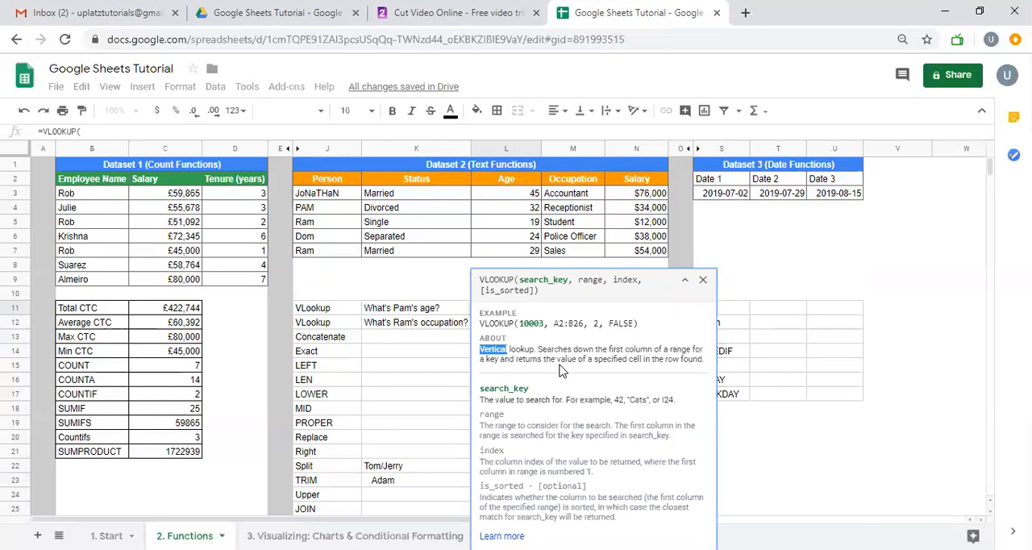
pyautogui.doubleClick(592, 280)
pyautogui.doubleClick(556, 280)
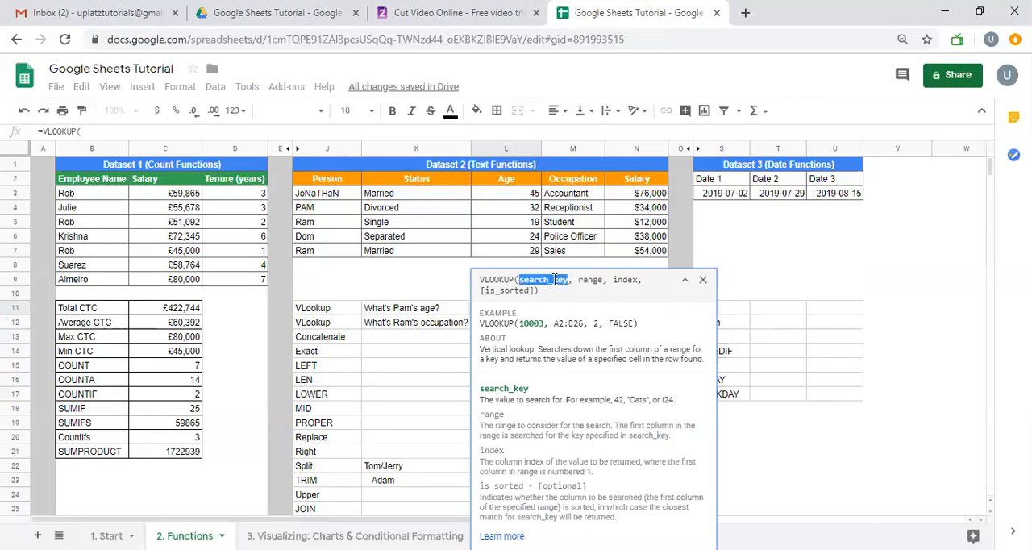
pyautogui.doubleClick(592, 279)
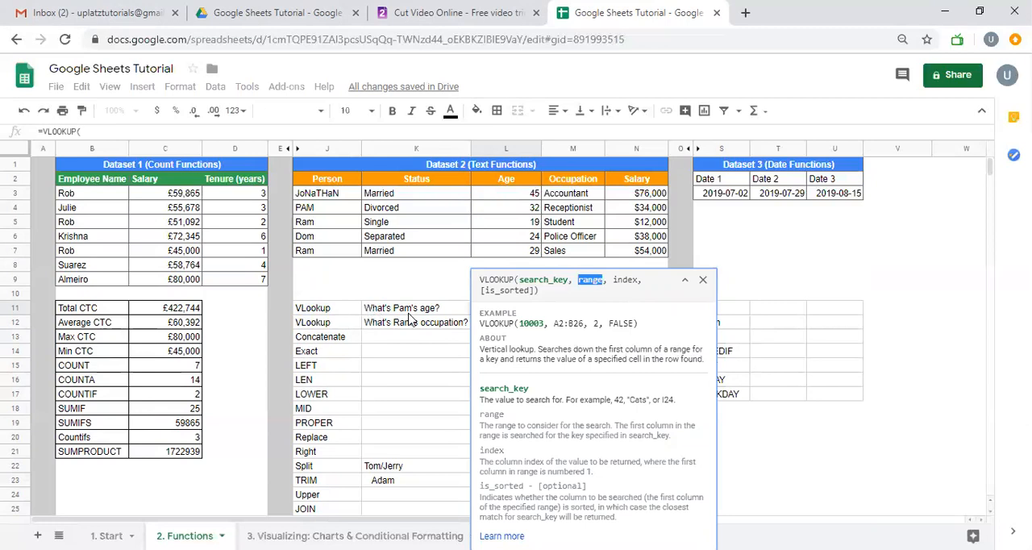
pyautogui.doubleClick(550, 281)
pyautogui.doubleClick(596, 280)
pyautogui.doubleClick(622, 279)
pyautogui.click(516, 290)
pyautogui.doubleClick(516, 291)
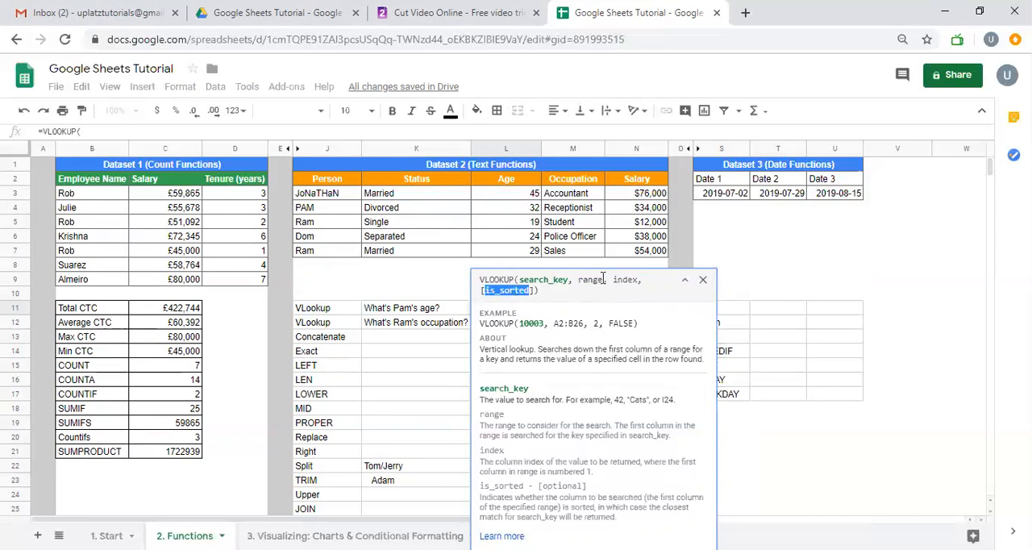
pyautogui.doubleClick(624, 280)
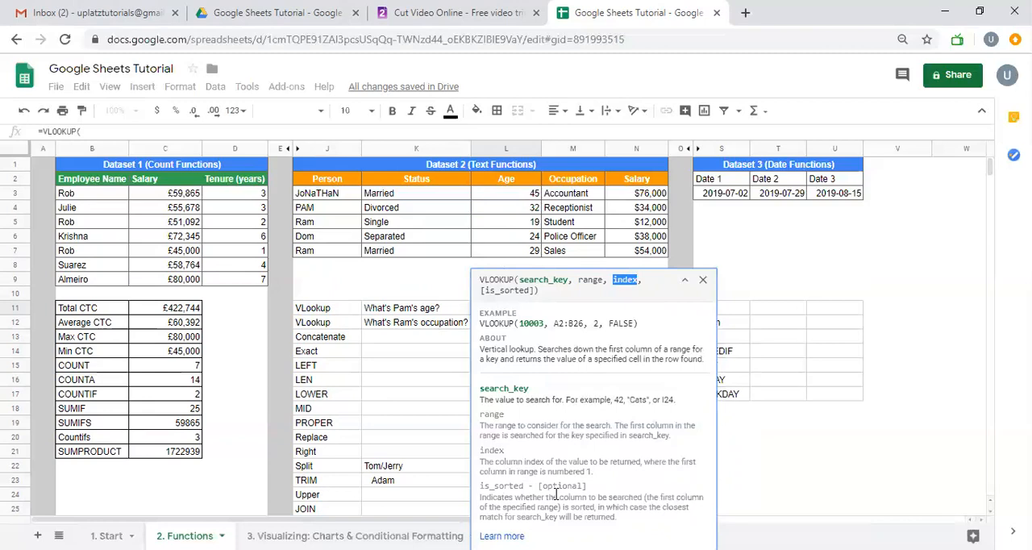
pyautogui.click(449, 311)
pyautogui.press('Tab')
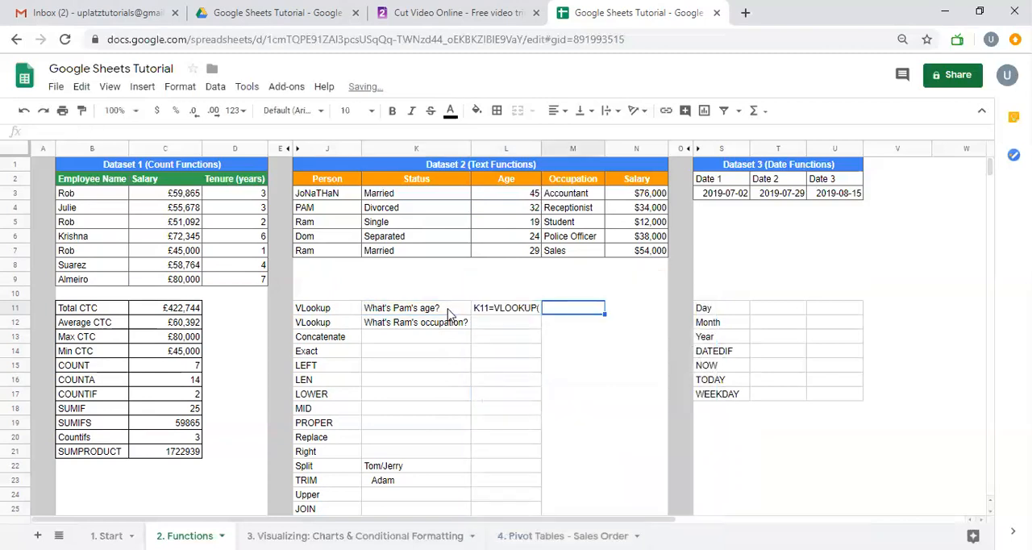
# Start a VLOOKUP in L11 with J4 as the search key and the absolute range $J$2:$L$7
pyautogui.hotkey('shift', 'Tab')
pyautogui.write('=vloo')
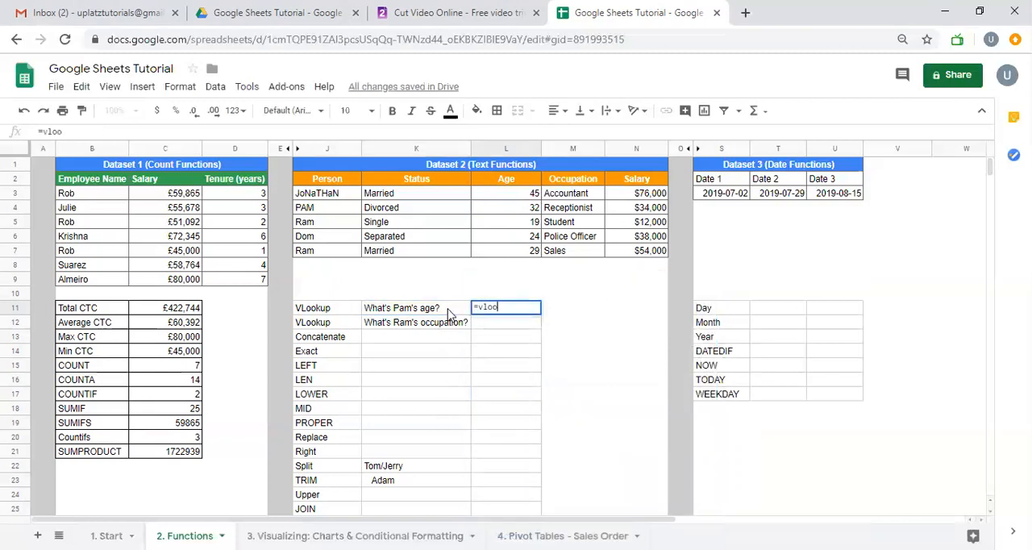
pyautogui.write('kup(')
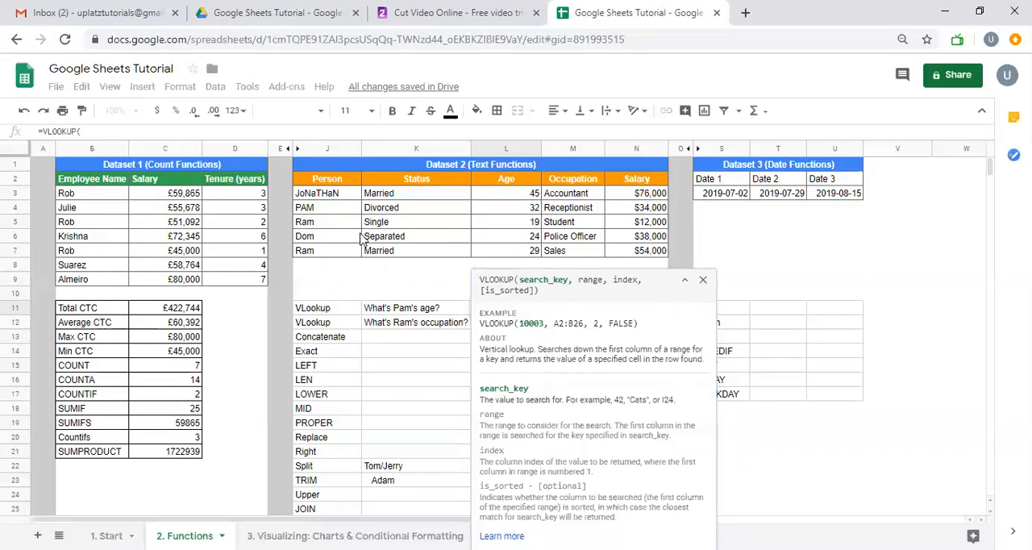
pyautogui.click(337, 212)
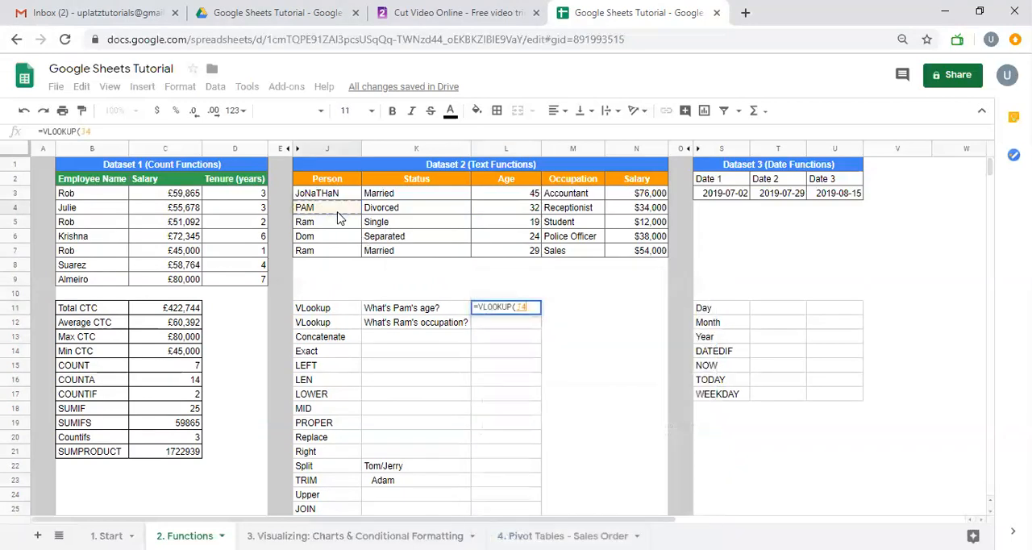
pyautogui.write(',')
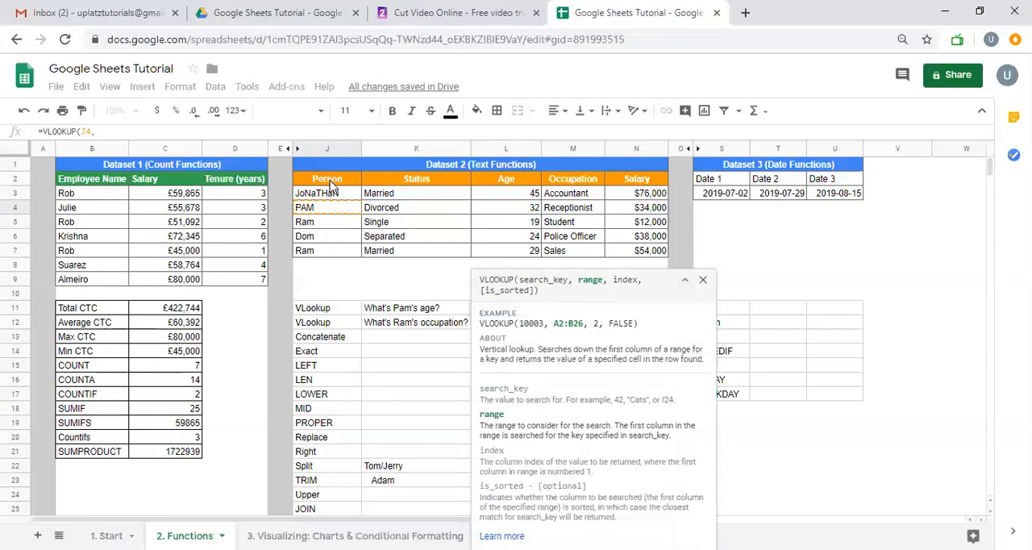
pyautogui.moveTo(331, 182); pyautogui.dragTo(502, 255)
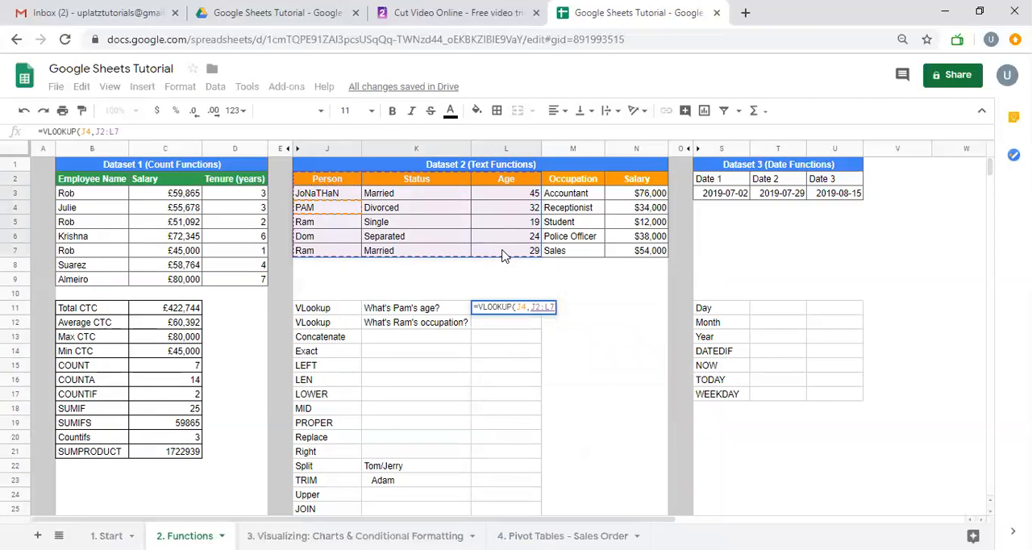
pyautogui.press('F4')
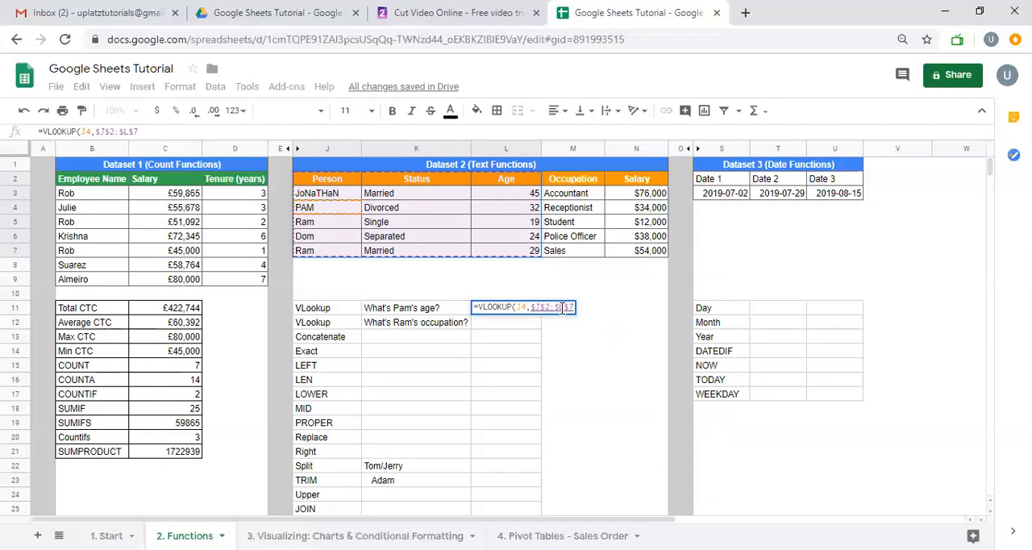
# Complete the L11 VLOOKUP with column index 3 and exact matching set to FALSE
pyautogui.write(',')
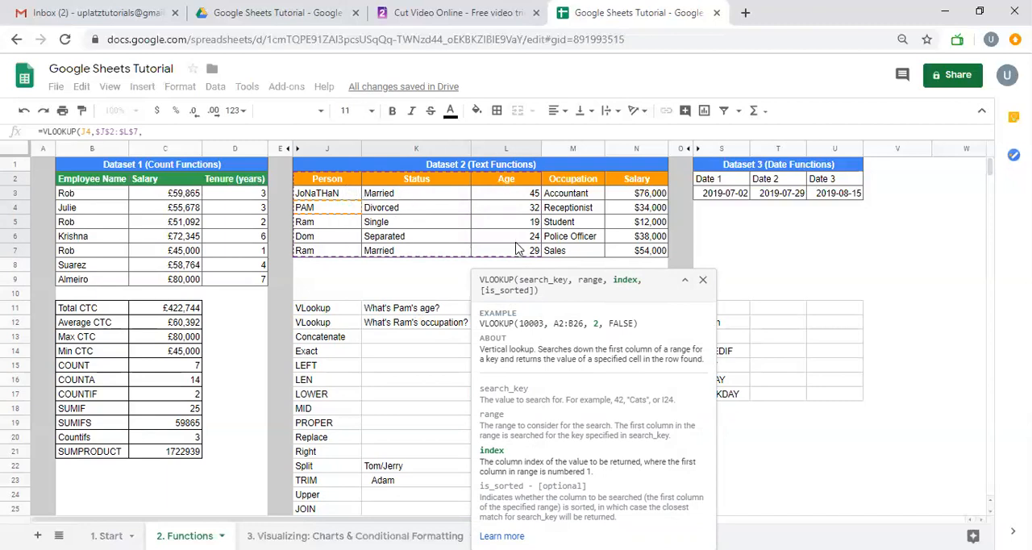
pyautogui.write('3,')
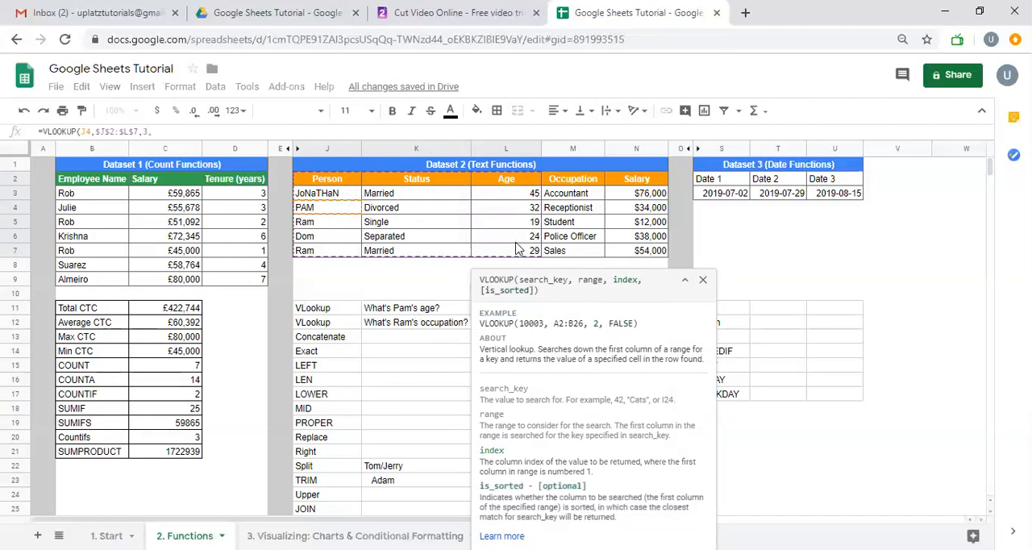
pyautogui.write('FALS')
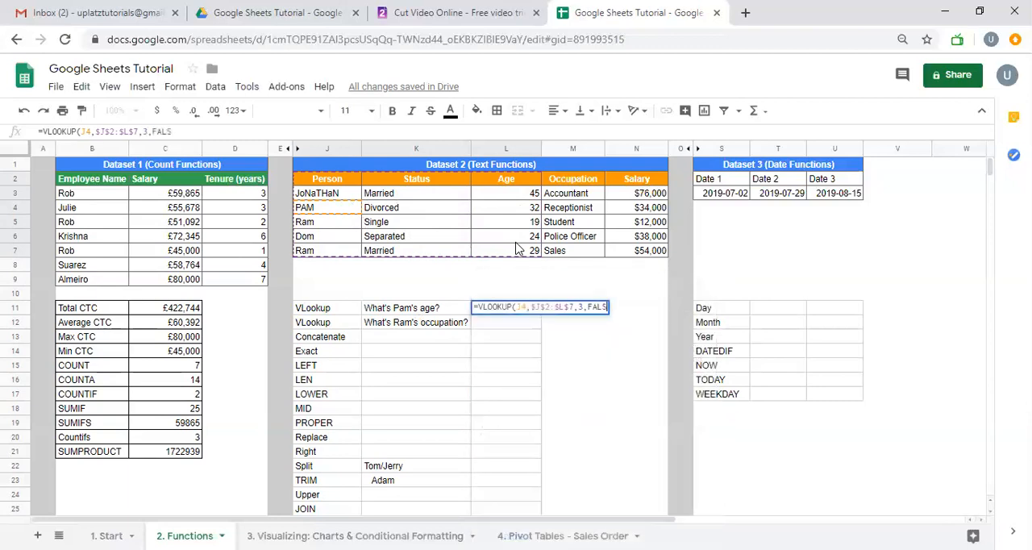
pyautogui.write('E)')
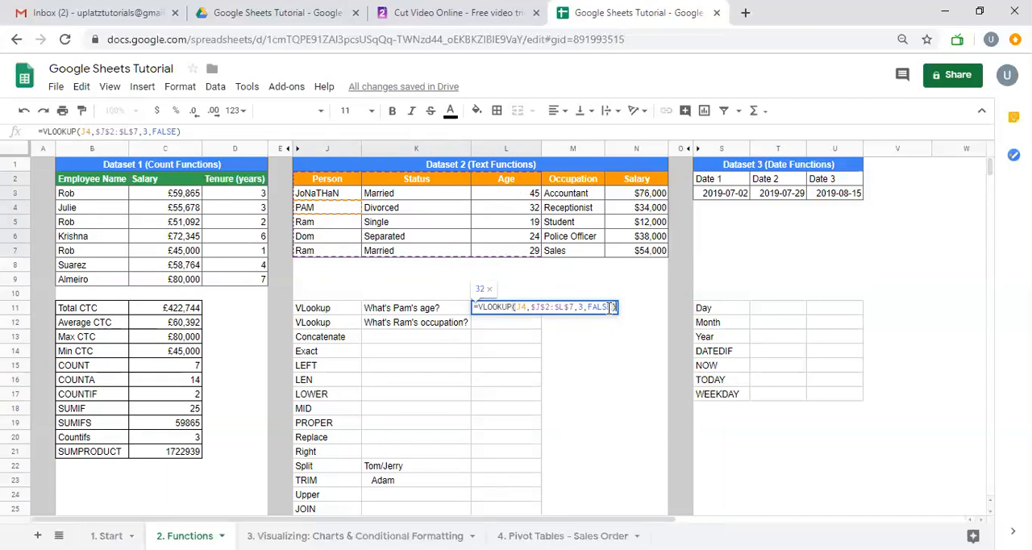
pyautogui.press('Return')
pyautogui.press('Up')
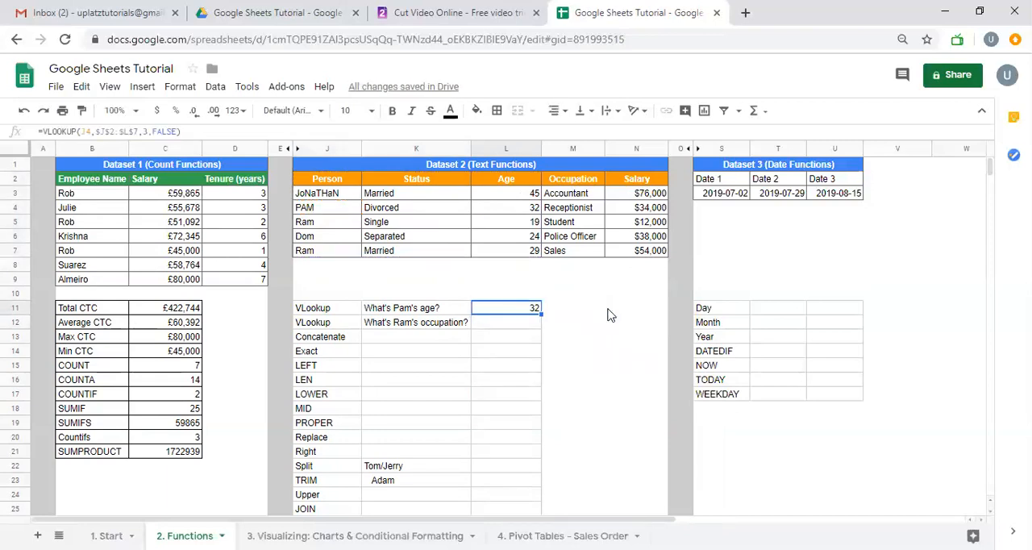
# Change the column index of the VLOOKUP in L11 to 2 and review the edited formula
pyautogui.doubleClick(526, 313)
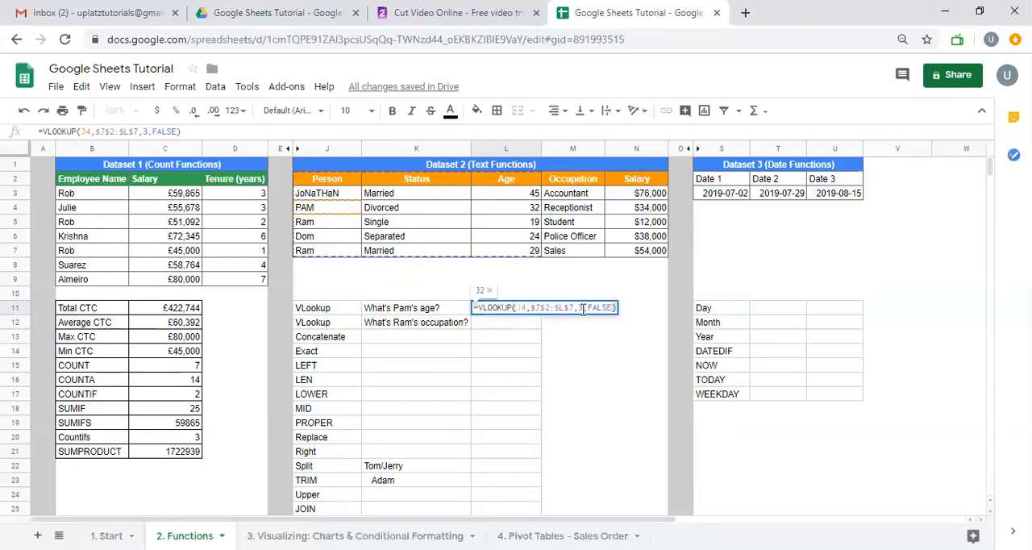
pyautogui.click(582, 307)
pyautogui.press('BackSpace')
pyautogui.write('2')
pyautogui.press('Return')
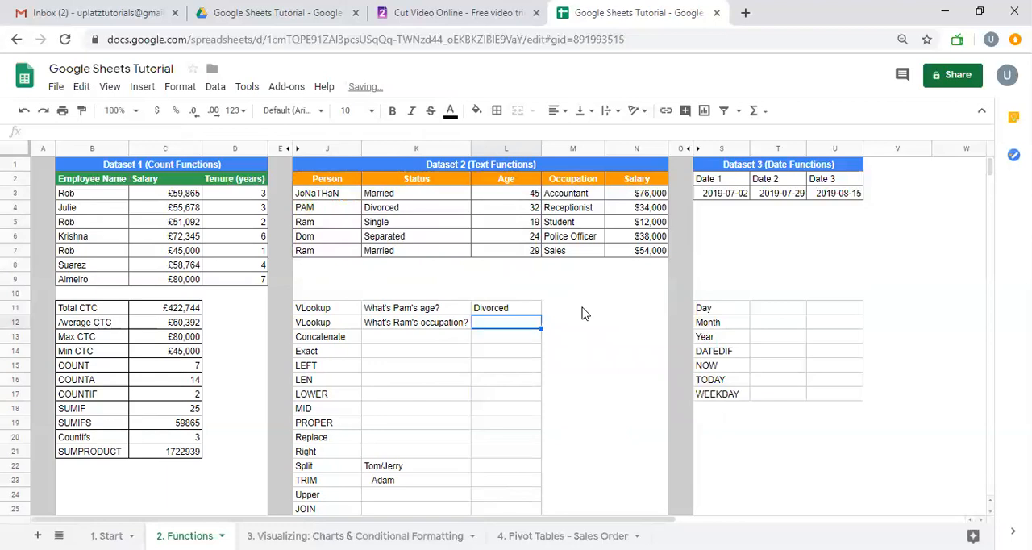
pyautogui.press('Up')
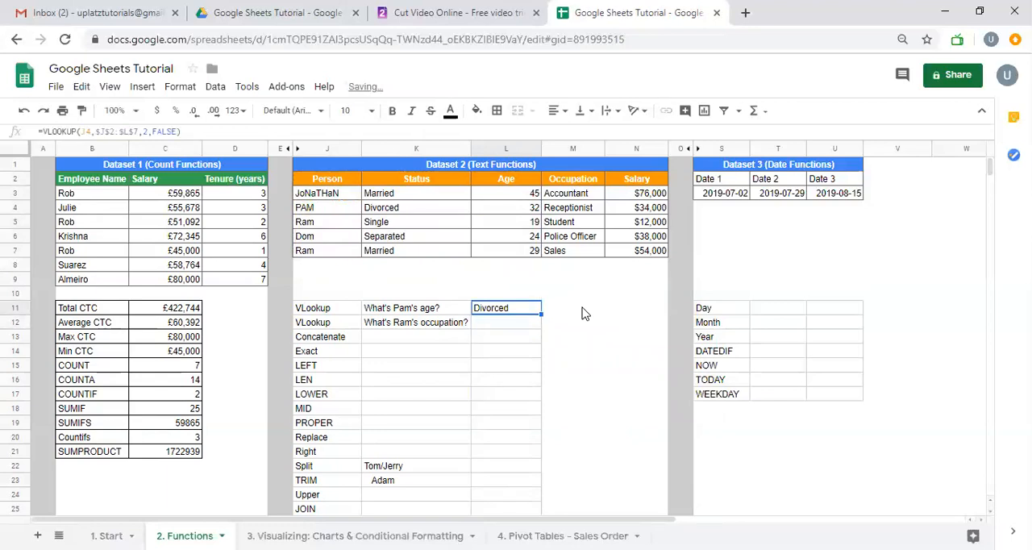
pyautogui.press('Return')
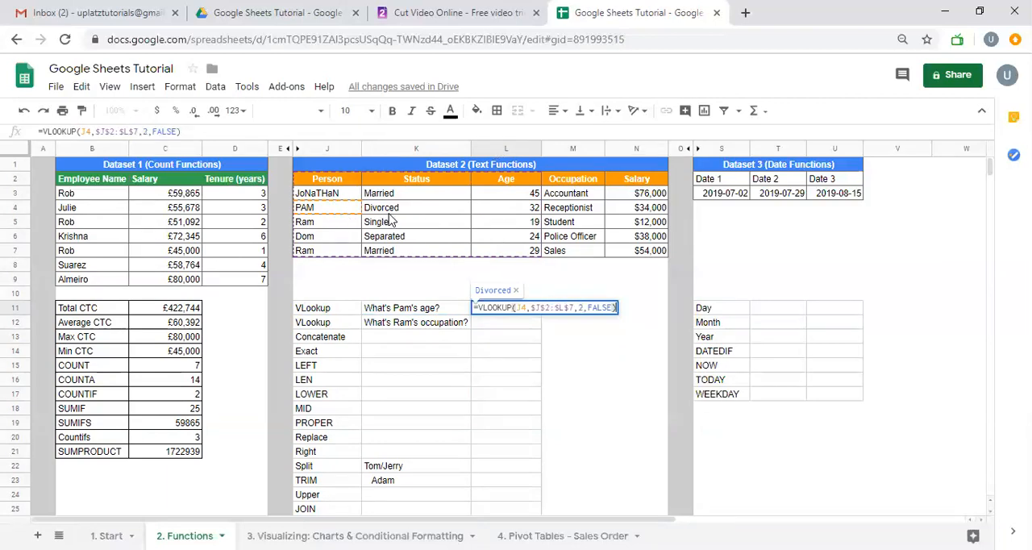
pyautogui.press('Return')
# Copy the VLOOKUP formula from L11 across into M11
pyautogui.click(498, 312)
pyautogui.press('Right')
pyautogui.press('Left')
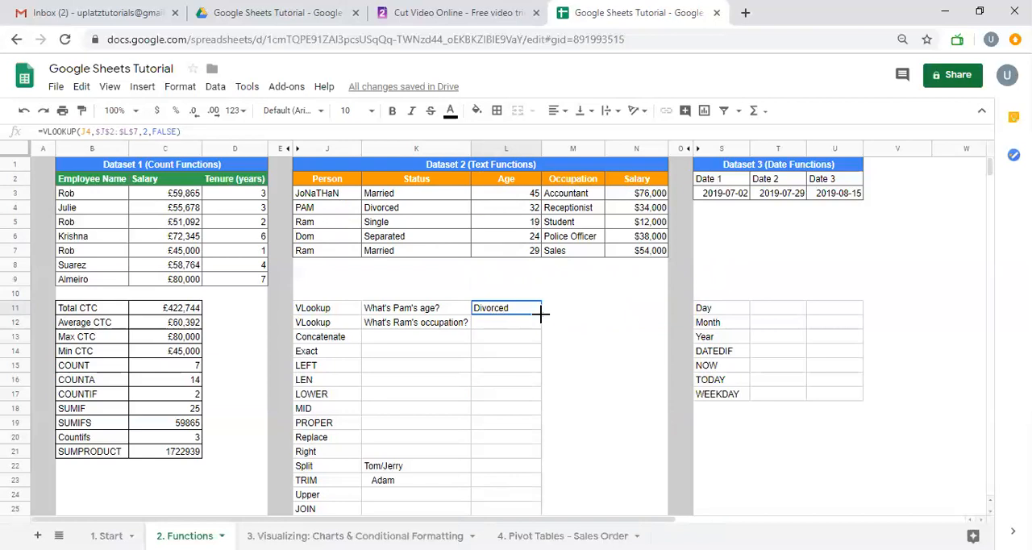
pyautogui.moveTo(541, 314); pyautogui.dragTo(581, 310)
pyautogui.click(587, 315)
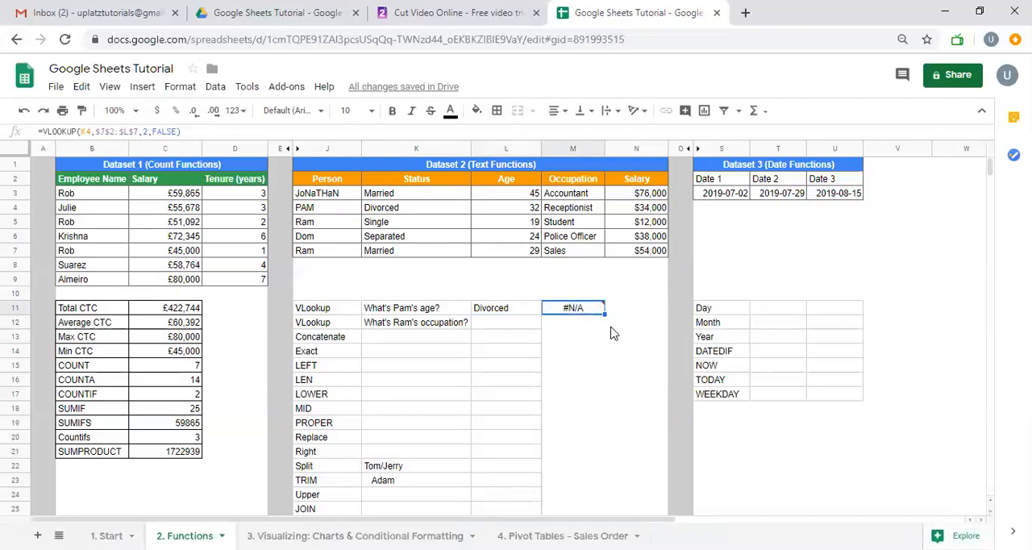
# Inspect the copied formula in M11, its shifted search key reference and its error explanation
pyautogui.doubleClick(599, 316)
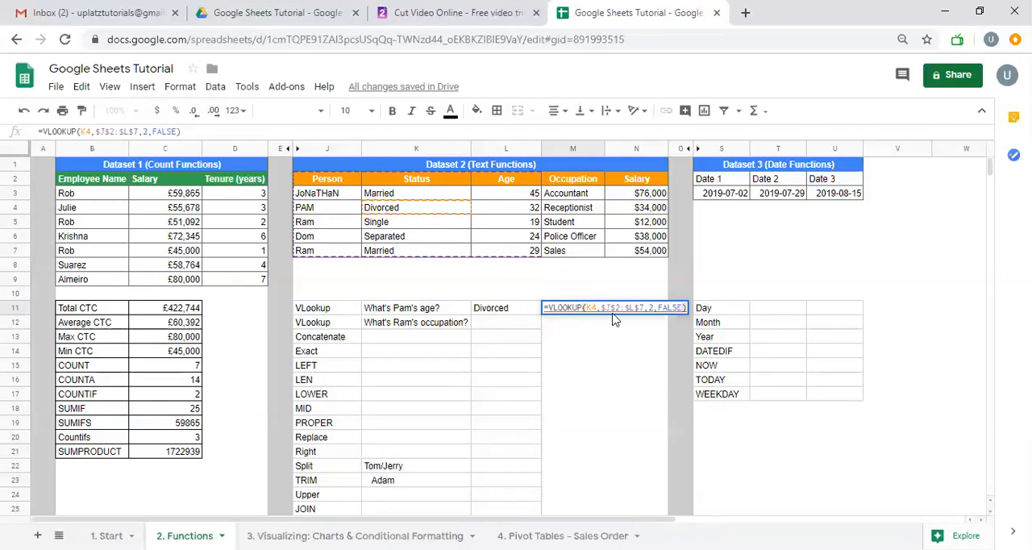
pyautogui.moveTo(613, 309)
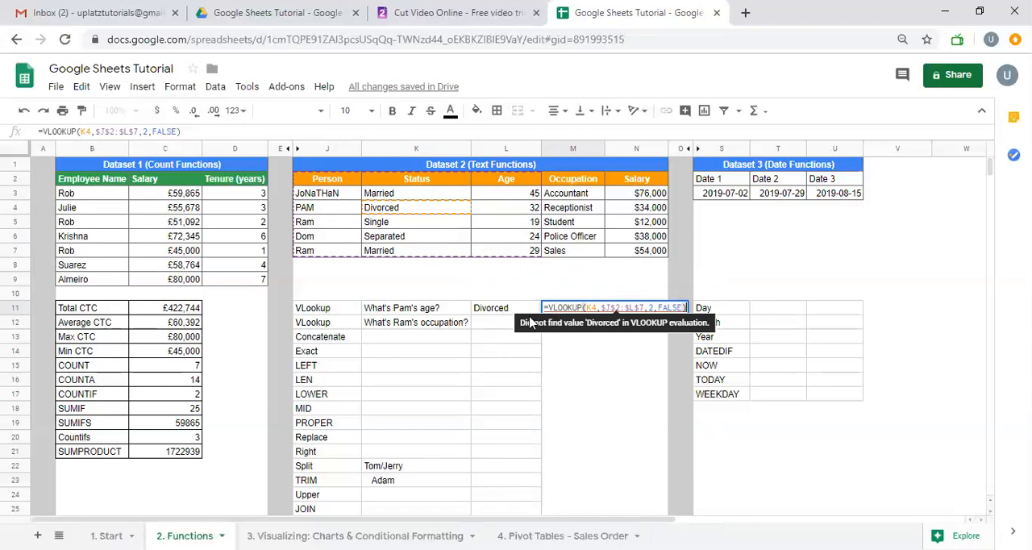
pyautogui.press('Escape')
# Fill the VLOOKUP formula from L11 down through L13
pyautogui.click(506, 313)
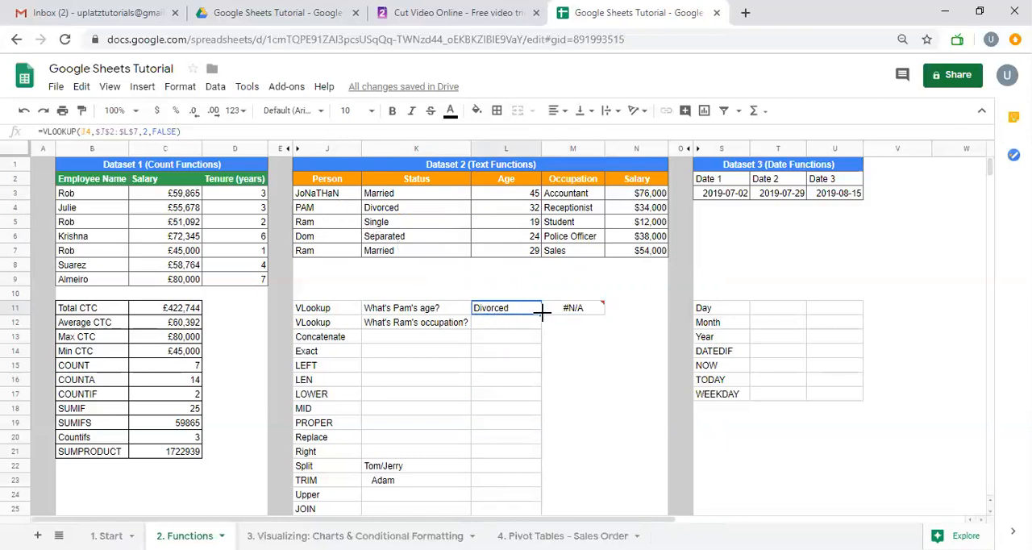
pyautogui.rightClick(544, 330)
pyautogui.click(525, 308)
pyautogui.moveTo(539, 315); pyautogui.dragTo(538, 338)
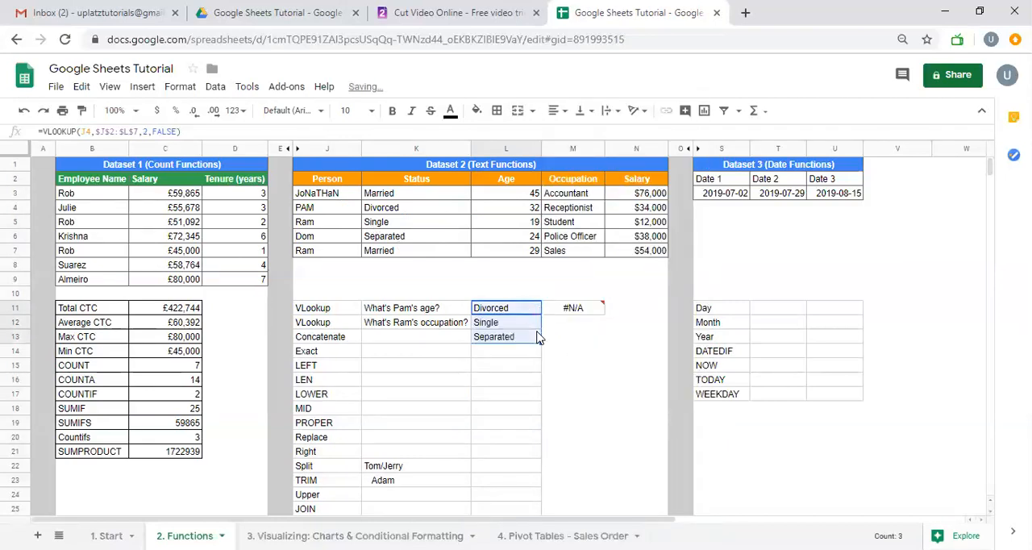
# Compare the filled results in L12 and L13 with the Status entries in K4:K6
pyautogui.click(502, 325)
pyautogui.click(502, 339)
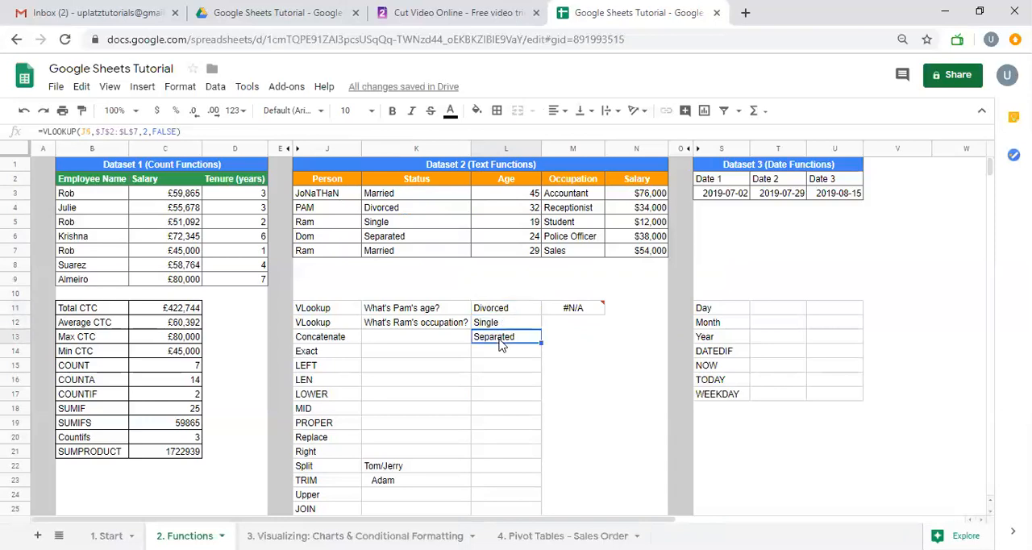
pyautogui.click(408, 208)
pyautogui.click(397, 225)
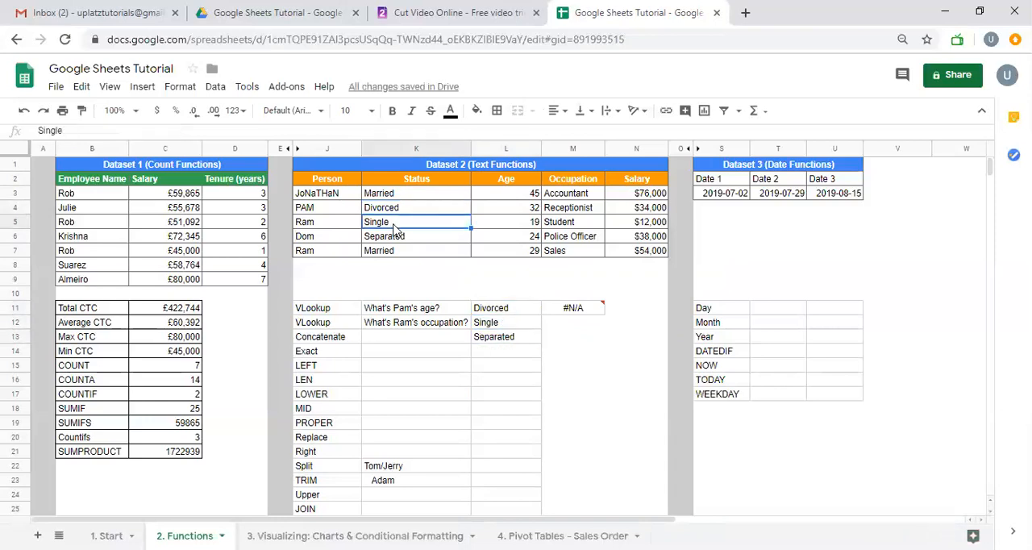
pyautogui.click(399, 242)
# Inspect the VLOOKUP formulas in L11, L12 and L13 to compare their search key references and fixed range
pyautogui.click(508, 324)
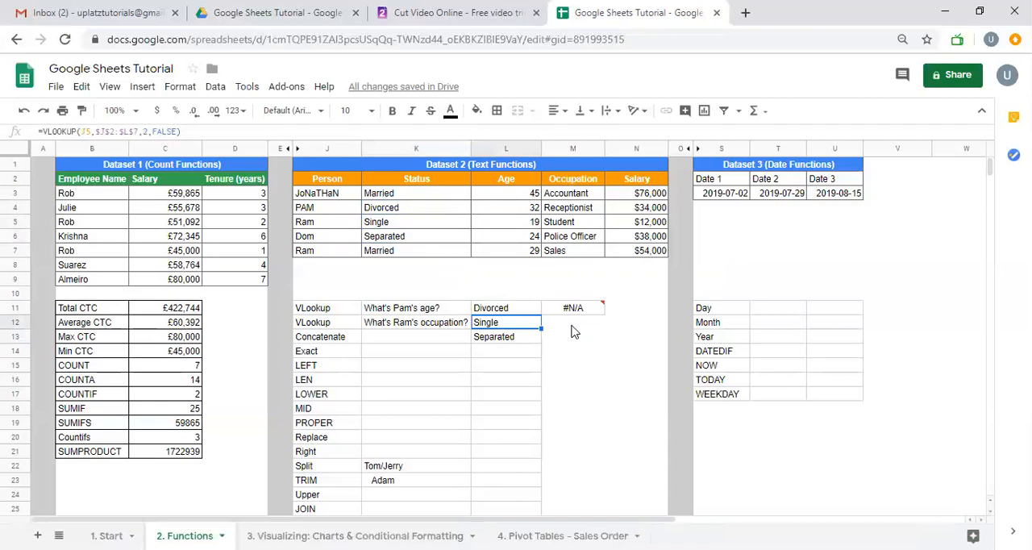
pyautogui.doubleClick(522, 325)
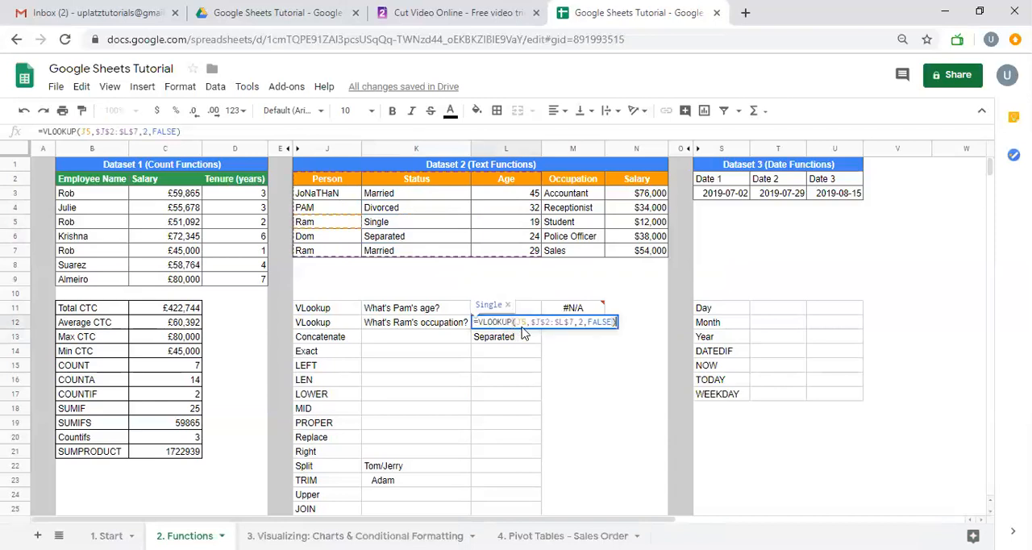
pyautogui.press('Escape')
pyautogui.click(524, 310)
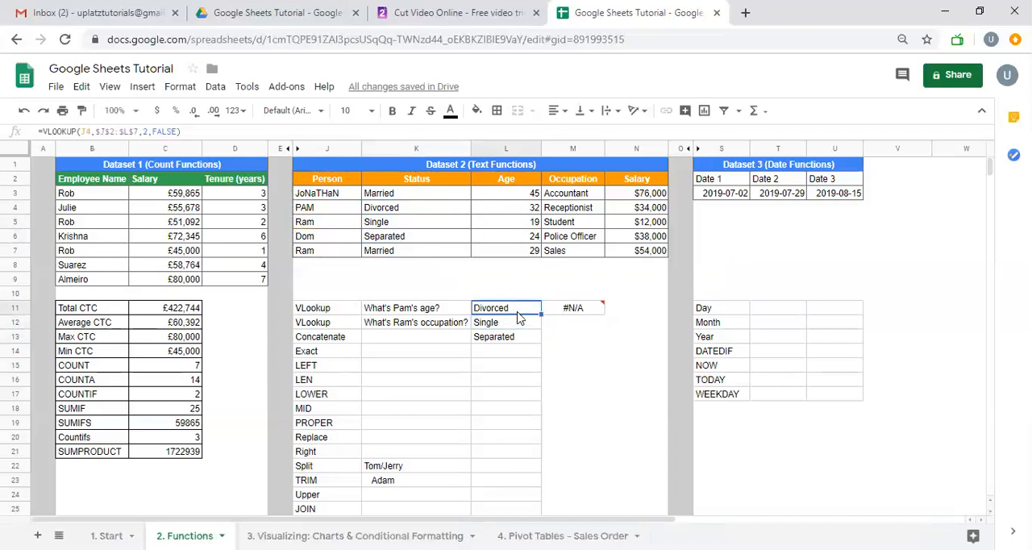
pyautogui.doubleClick(528, 309)
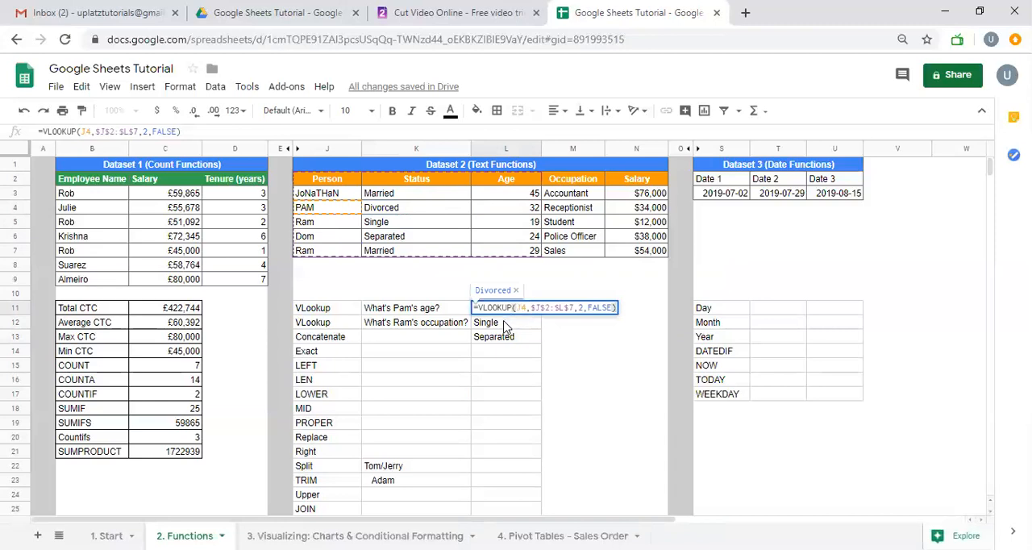
pyautogui.click(501, 324)
pyautogui.doubleClick(501, 325)
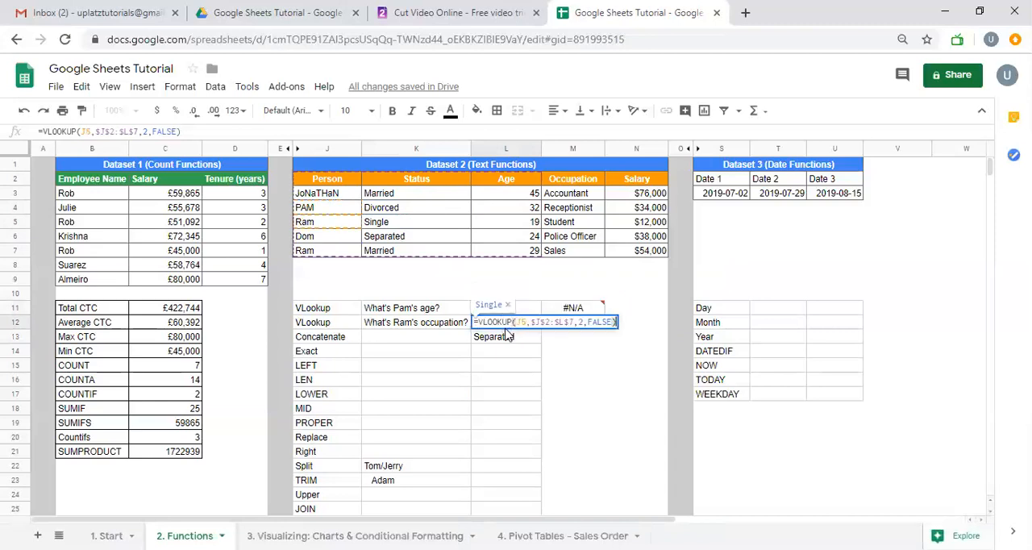
pyautogui.press('Escape')
pyautogui.doubleClick(502, 338)
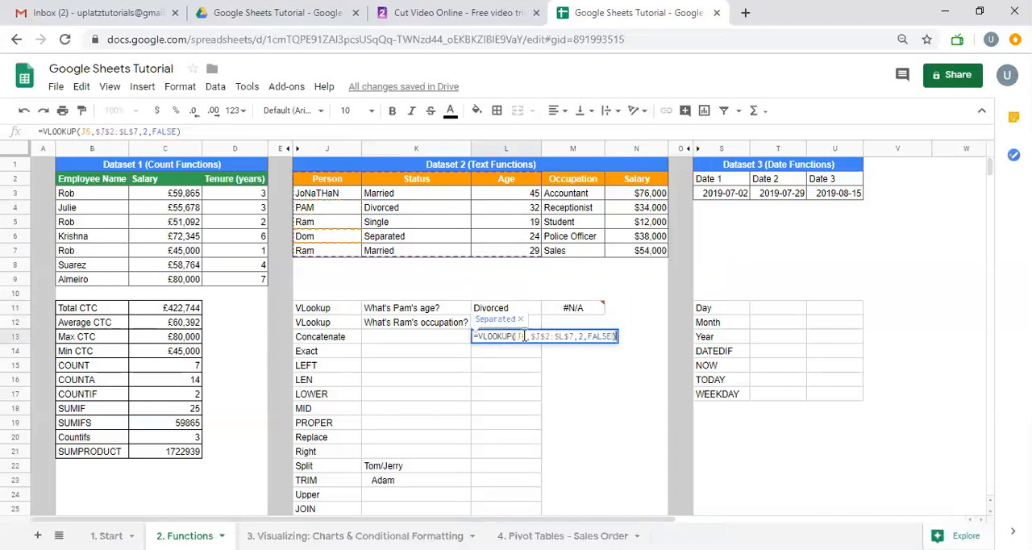
pyautogui.press('Escape')
pyautogui.click(520, 310)
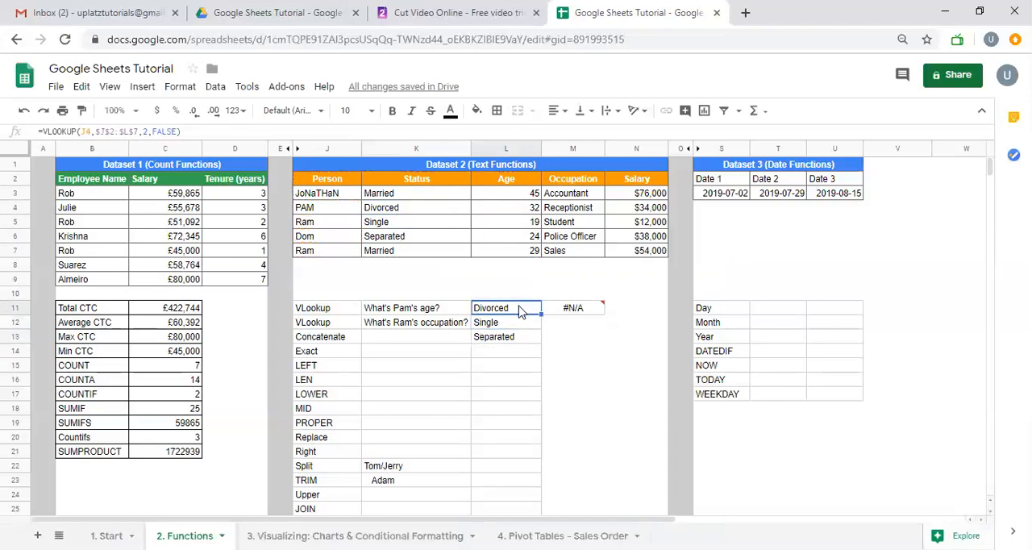
# Make the search key's column absolute in the L11 VLOOKUP formula, using $J4
pyautogui.moveTo(315, 198); pyautogui.dragTo(321, 258)
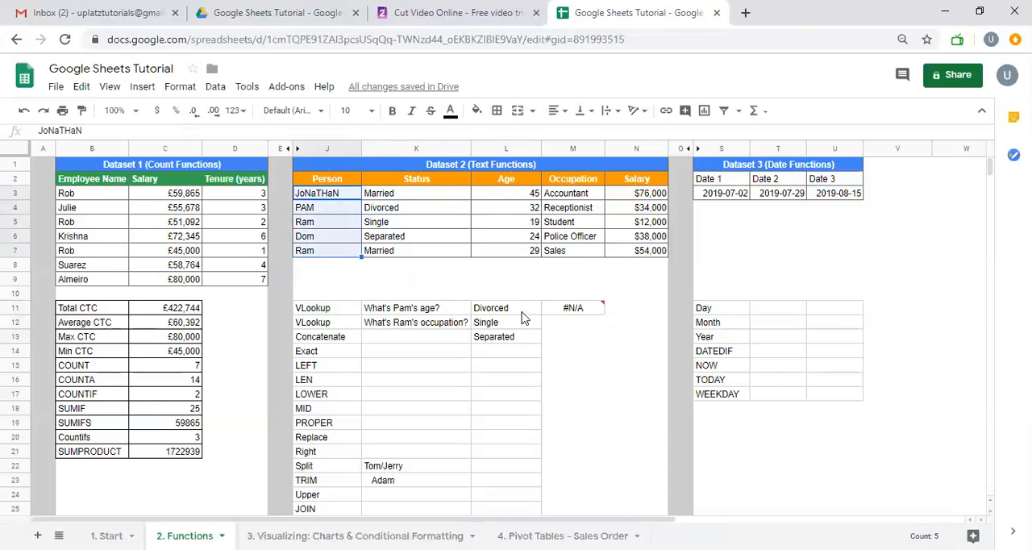
pyautogui.click(521, 313)
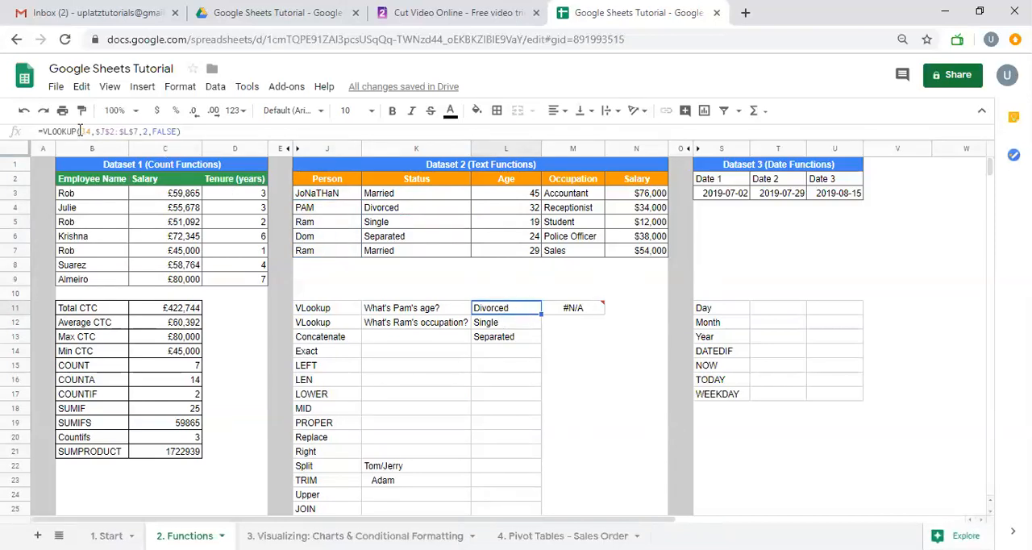
pyautogui.click(80, 131)
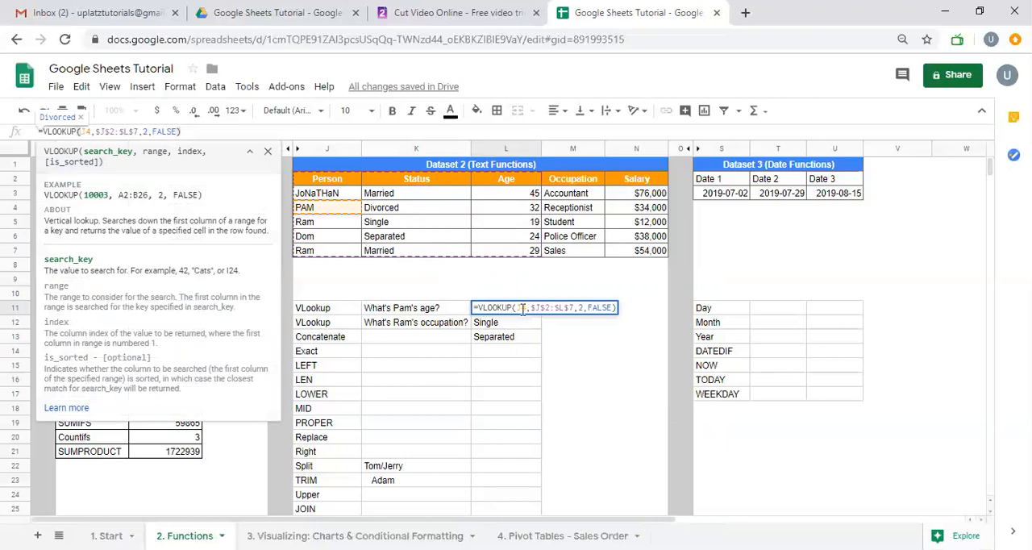
pyautogui.click(519, 308)
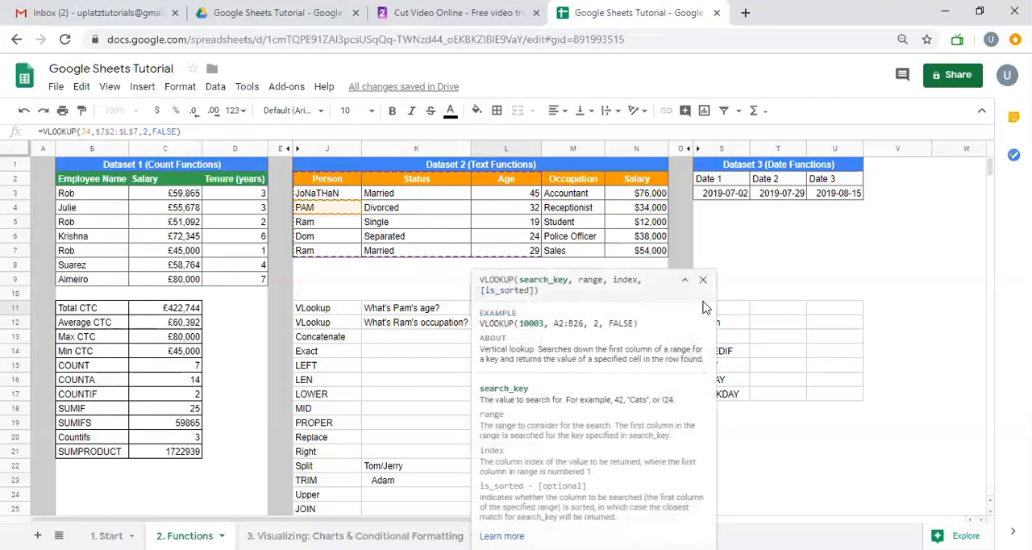
pyautogui.click(702, 281)
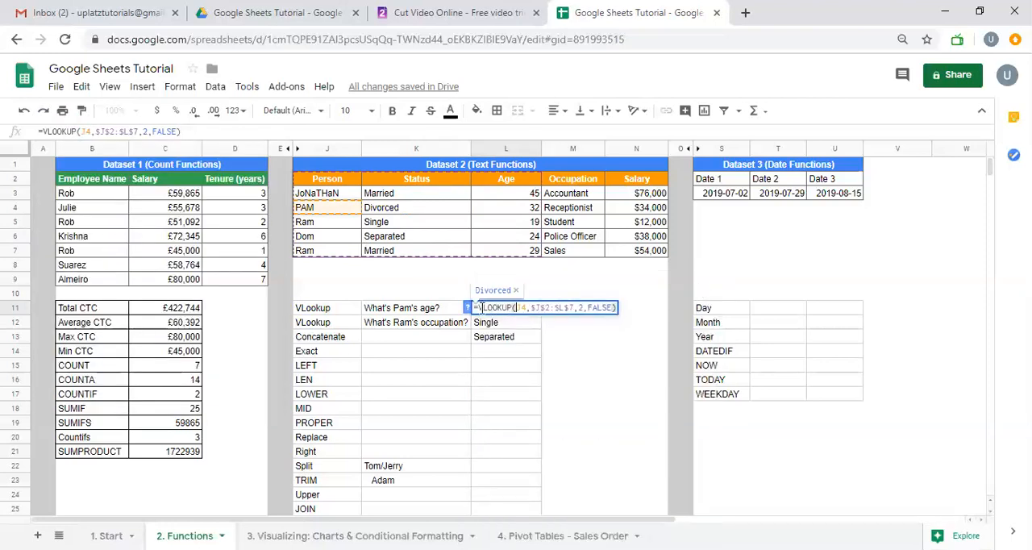
pyautogui.click(466, 308)
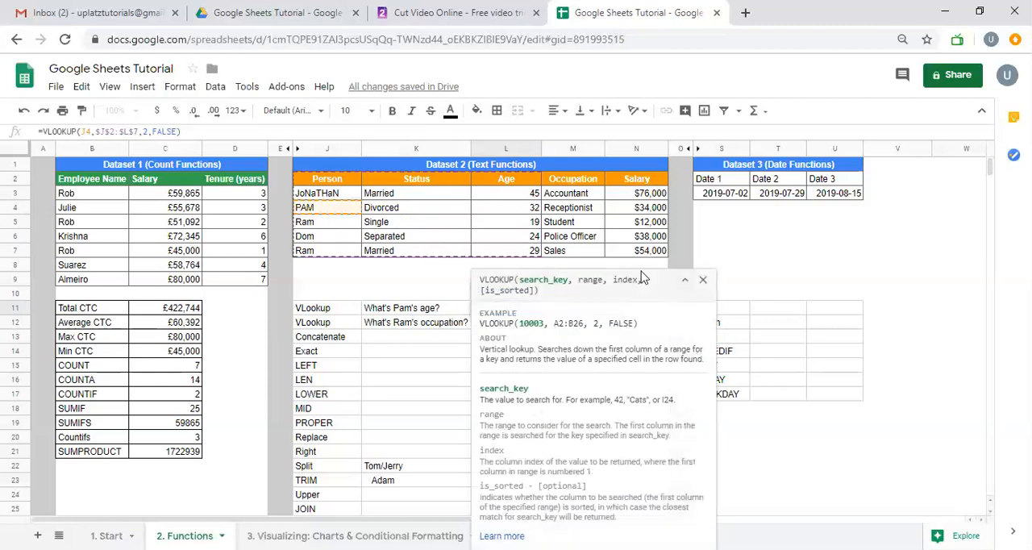
pyautogui.click(704, 283)
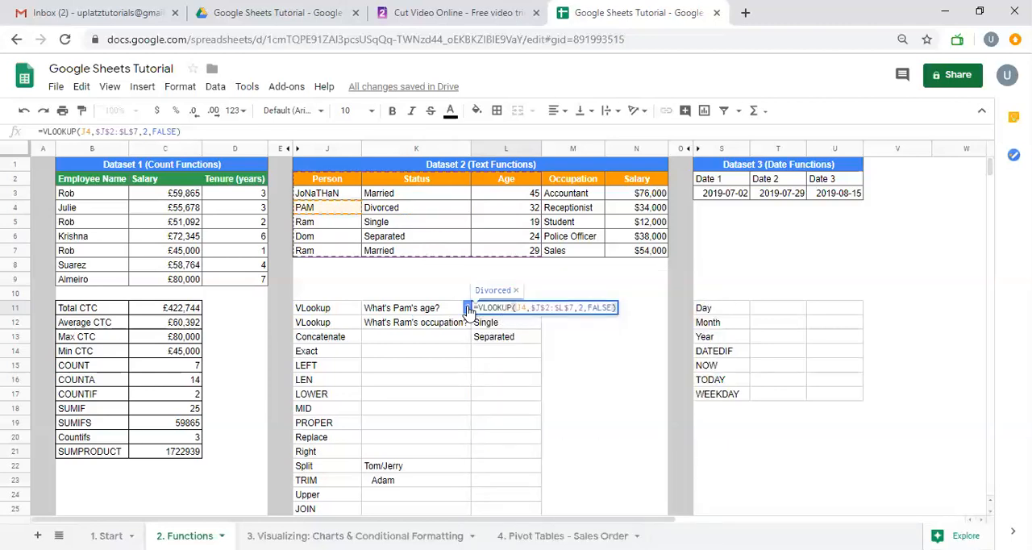
pyautogui.click(467, 308)
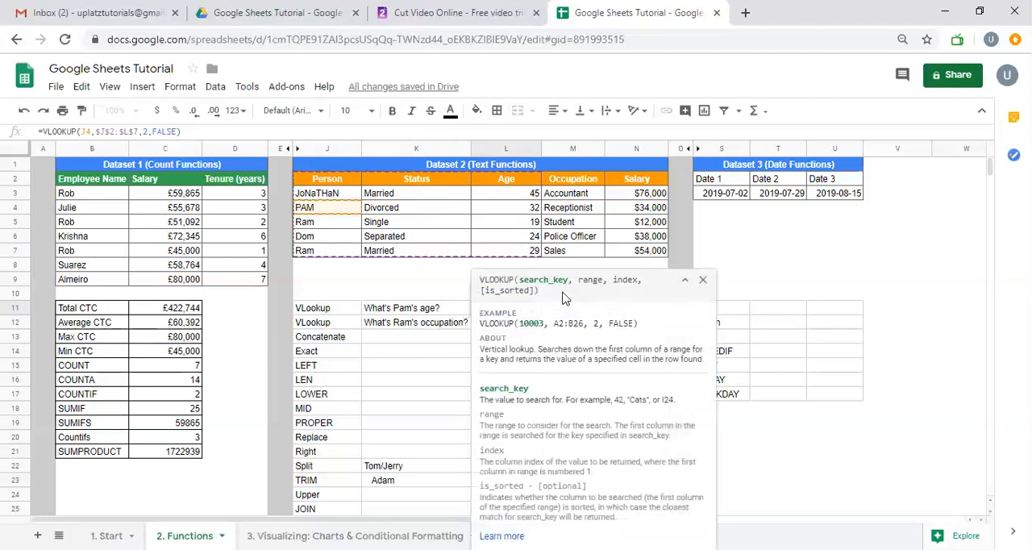
pyautogui.click(705, 284)
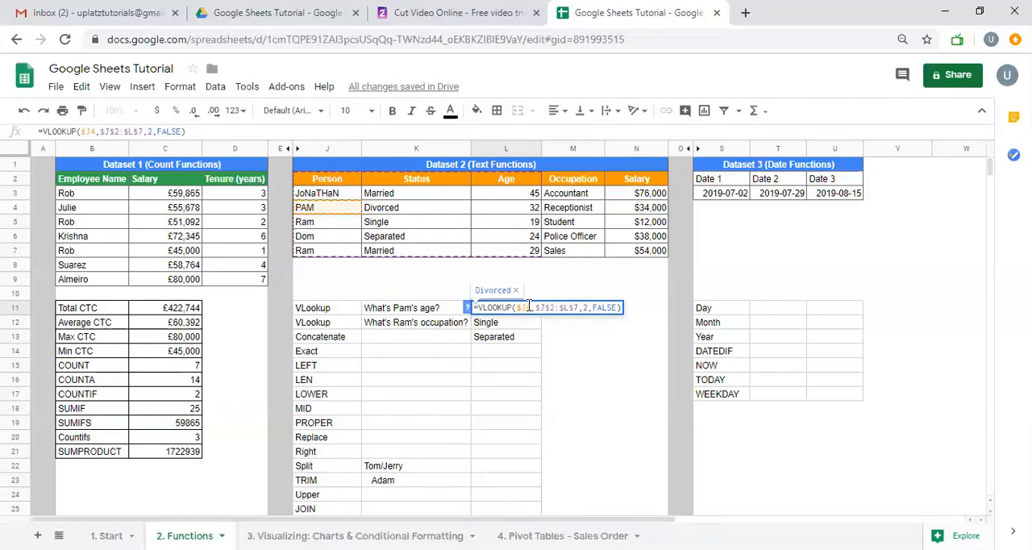
pyautogui.press('Return')
# Copy the VLOOKUP formula from L11 across into M11
pyautogui.click(529, 309)
pyautogui.moveTo(541, 314); pyautogui.dragTo(572, 309)
pyautogui.click(546, 314)
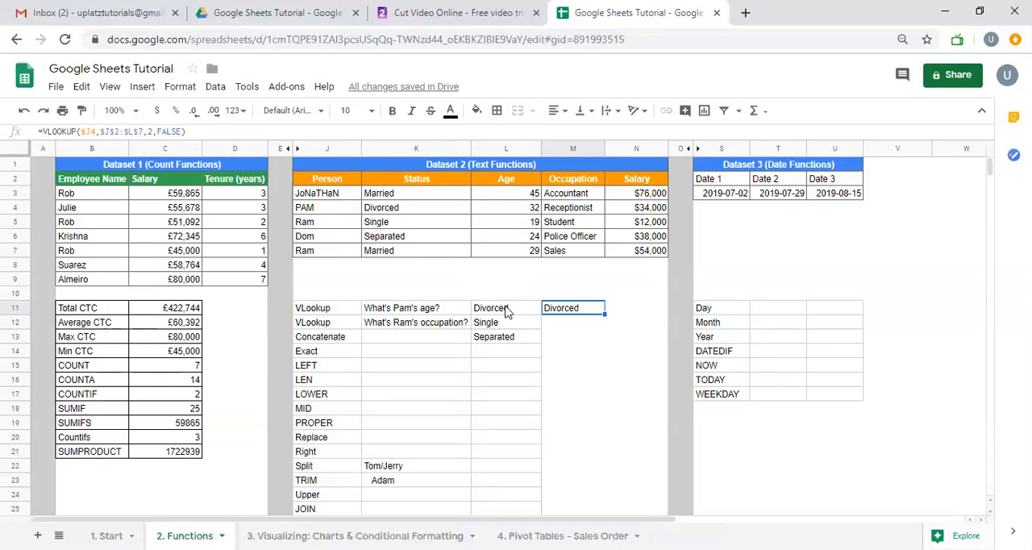
# Replace the index argument in the L11 VLOOKUP formula with a reference to cell L10
pyautogui.click(506, 312)
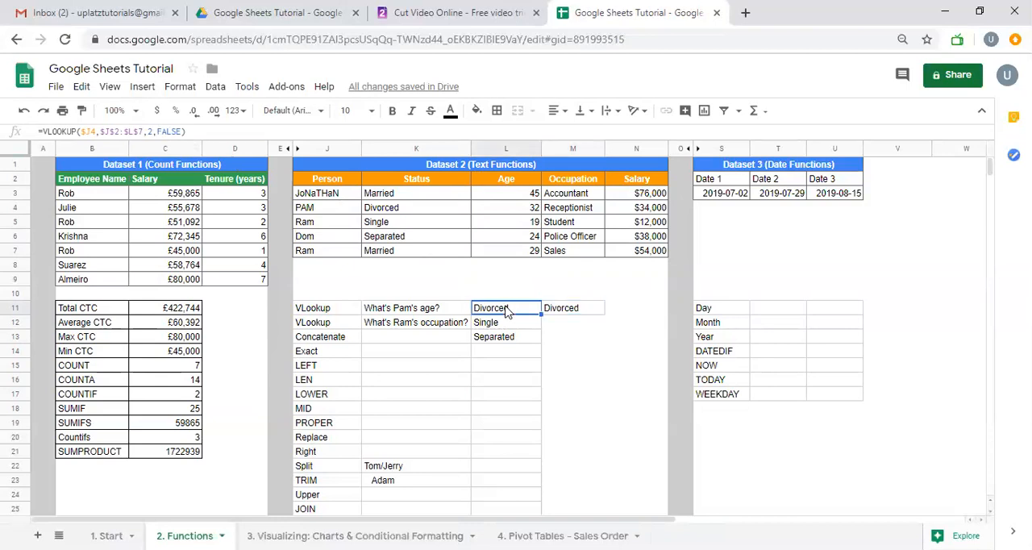
pyautogui.doubleClick(507, 311)
pyautogui.click(588, 308)
pyautogui.press('BackSpace')
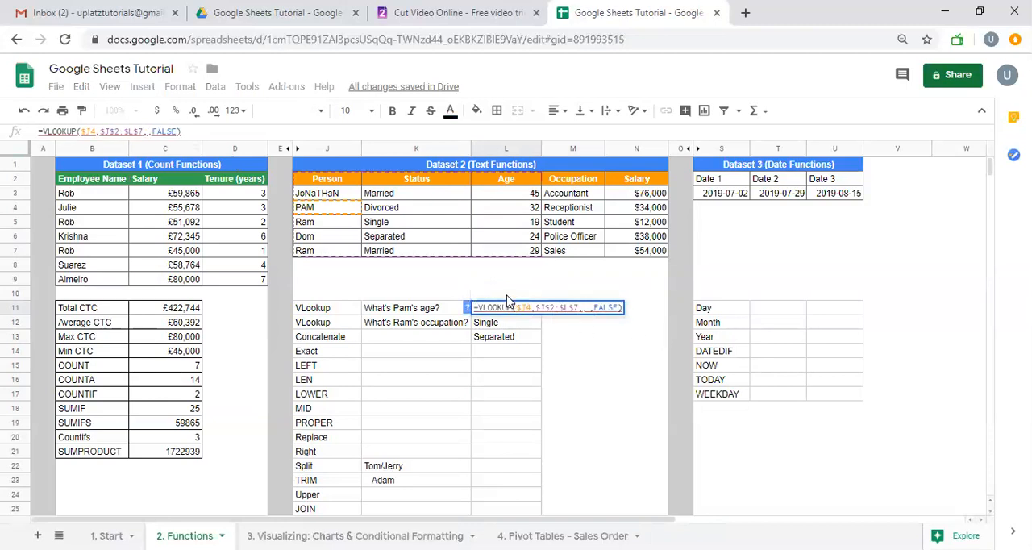
pyautogui.click(507, 295)
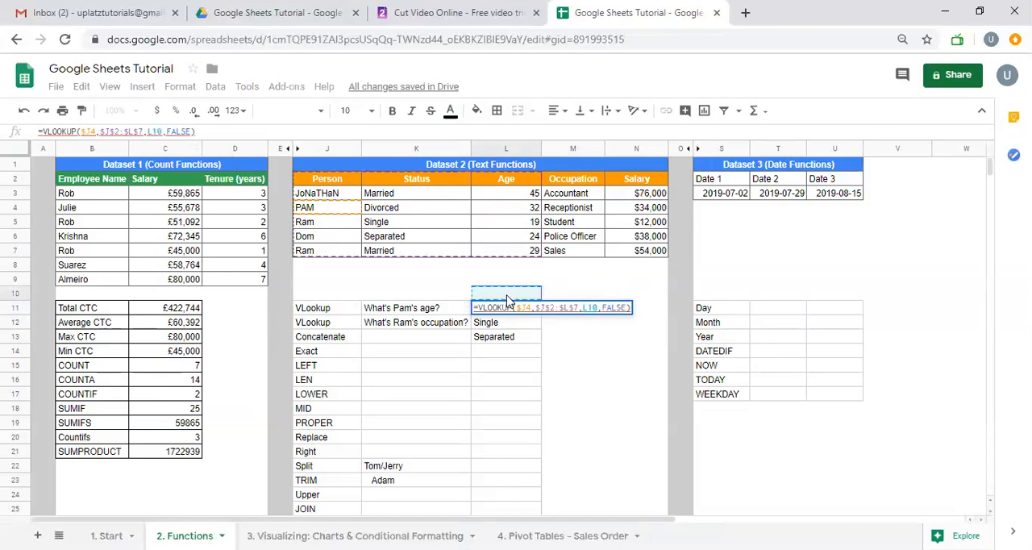
pyautogui.press('Return')
# Enter 2 in L10 as the column index for the lookup
pyautogui.click(507, 294)
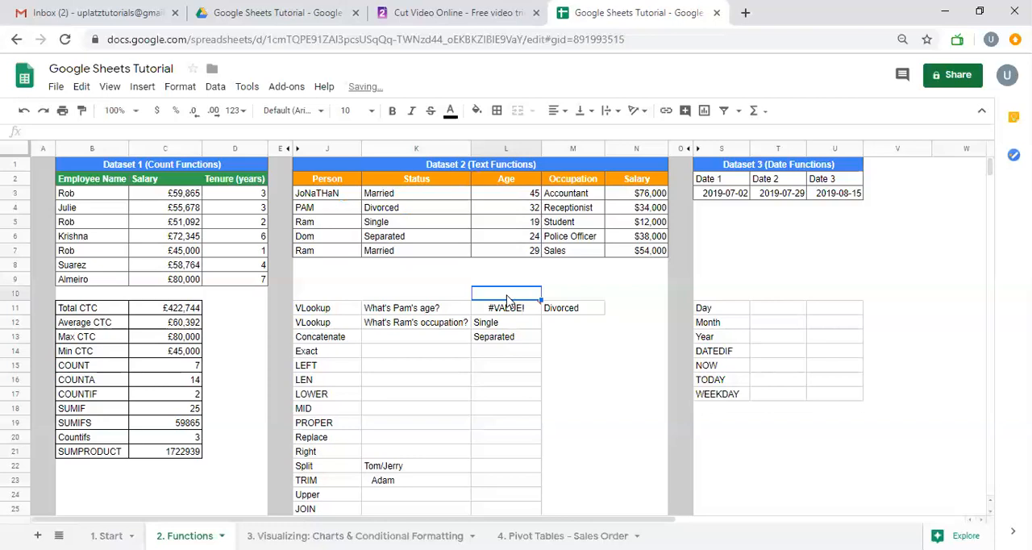
pyautogui.write('2')
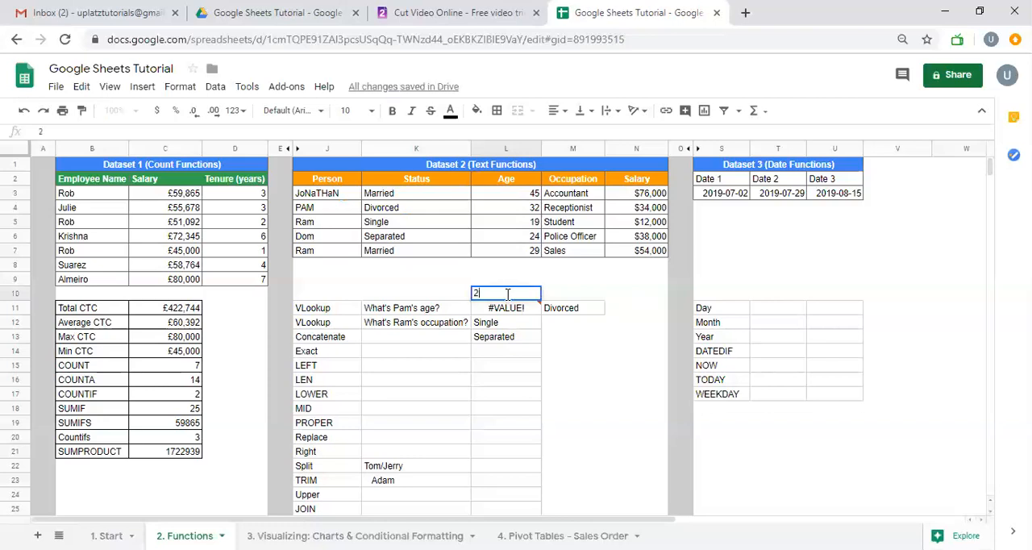
pyautogui.press('Tab')
# Lock the row of the index reference in the L11 VLOOKUP formula, making it L$10
pyautogui.click(508, 303)
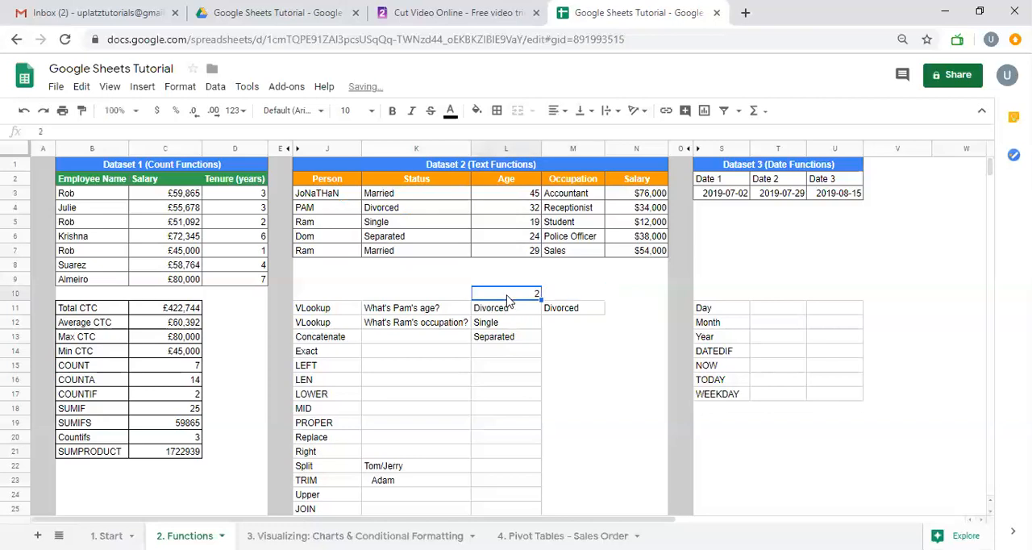
pyautogui.doubleClick(509, 304)
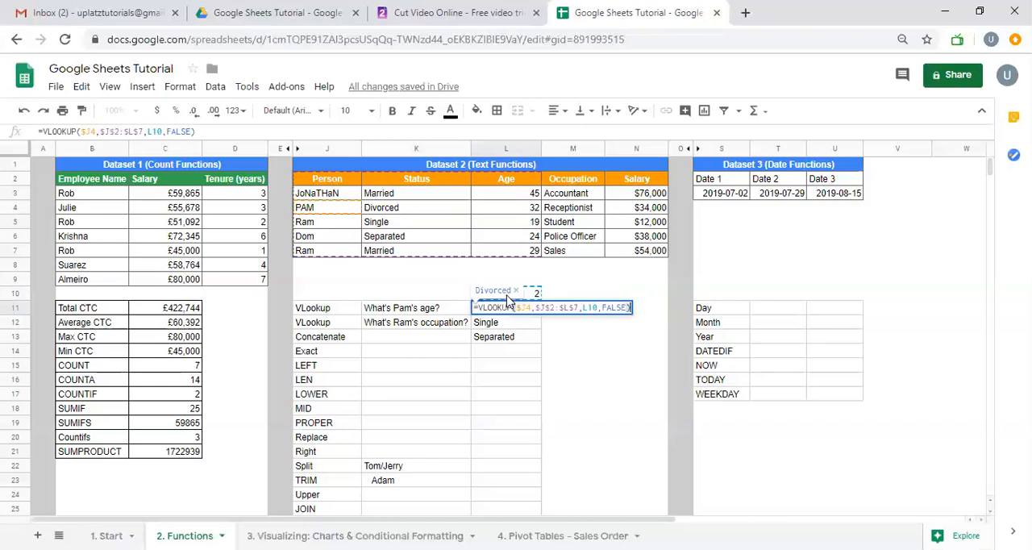
pyautogui.click(582, 307)
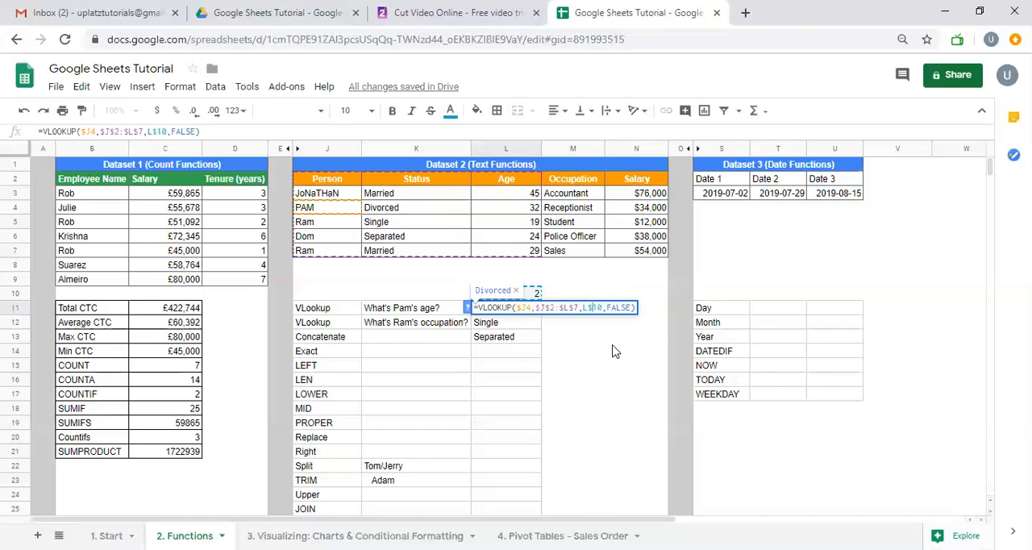
pyautogui.press('Return')
# Enter 3 in M10 as the second column index and fill the L11 formula right into M11
pyautogui.press('Up')
pyautogui.press('Right')
pyautogui.press('Up')
pyautogui.press('Left')
pyautogui.press('Right')
pyautogui.write('3')
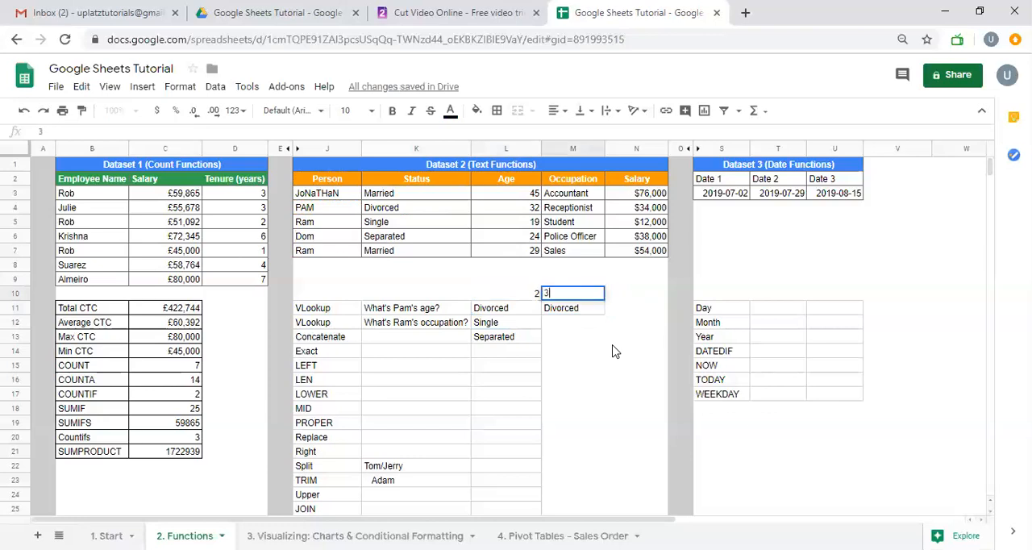
pyautogui.press('Return')
pyautogui.hotkey('shift', 'Left')
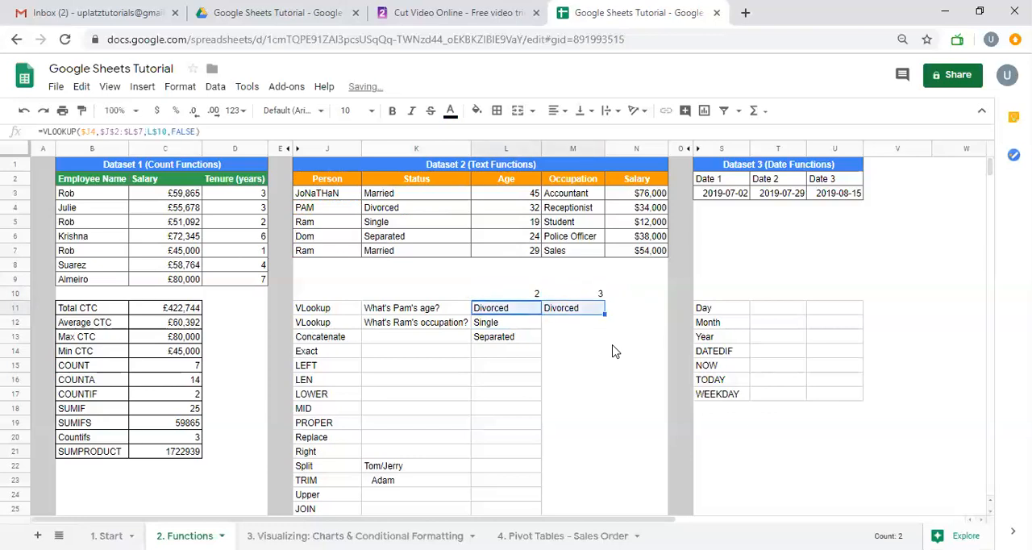
pyautogui.hotkey('ctrl', 'r')
# Inspect the VLOOKUP formulas in L11 and M11, comparing their search key, range and index references
pyautogui.hotkey('shift', 'Left')
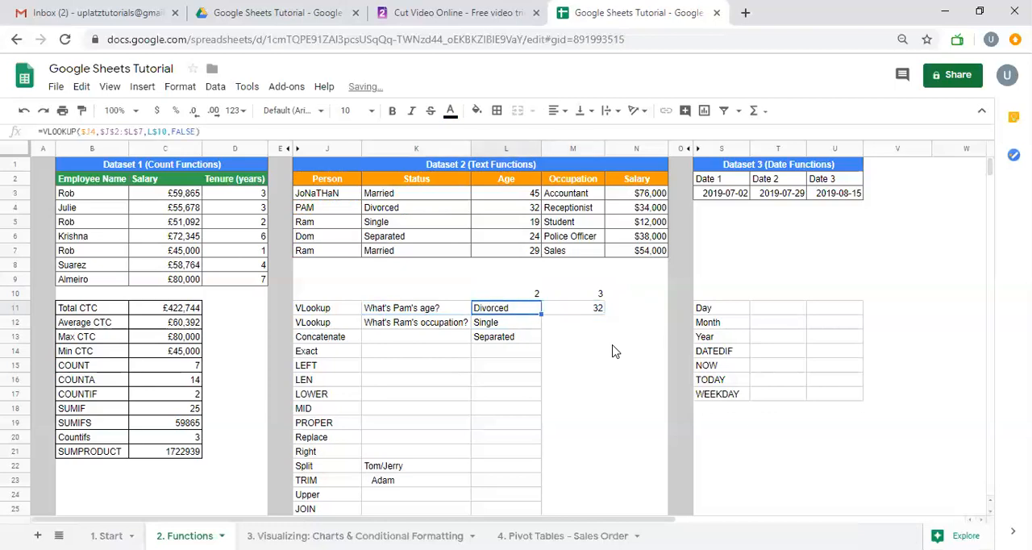
pyautogui.press('F2')
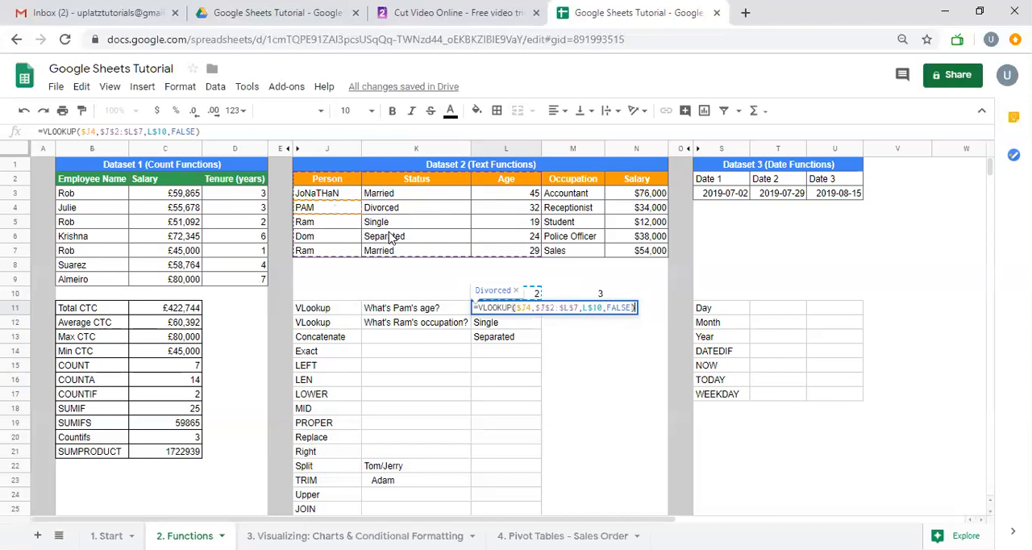
pyautogui.press('Return')
pyautogui.press('Right')
pyautogui.press('Up')
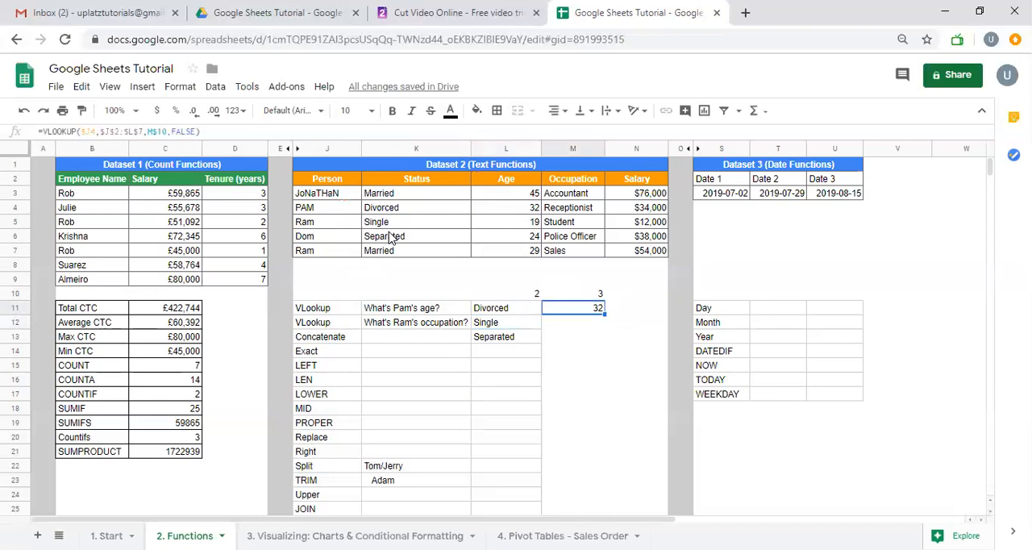
pyautogui.press('F2')
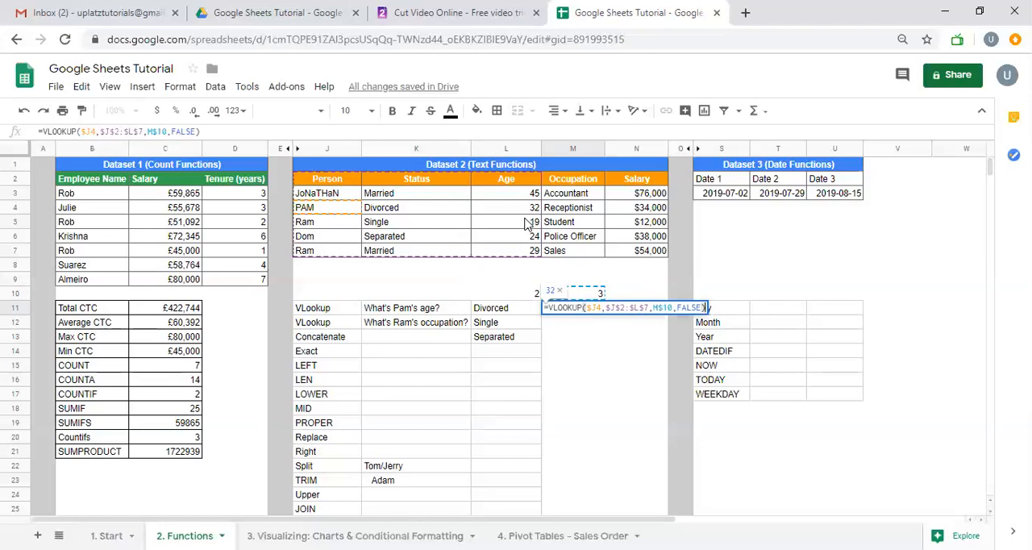
pyautogui.press('Return')
# Fill the VLOOKUP formula from L11 across and down the range L11:M13
pyautogui.press('Up')
pyautogui.press('Left')
pyautogui.press('Down')
pyautogui.press('Up')
pyautogui.press('Right')
pyautogui.press('Left')
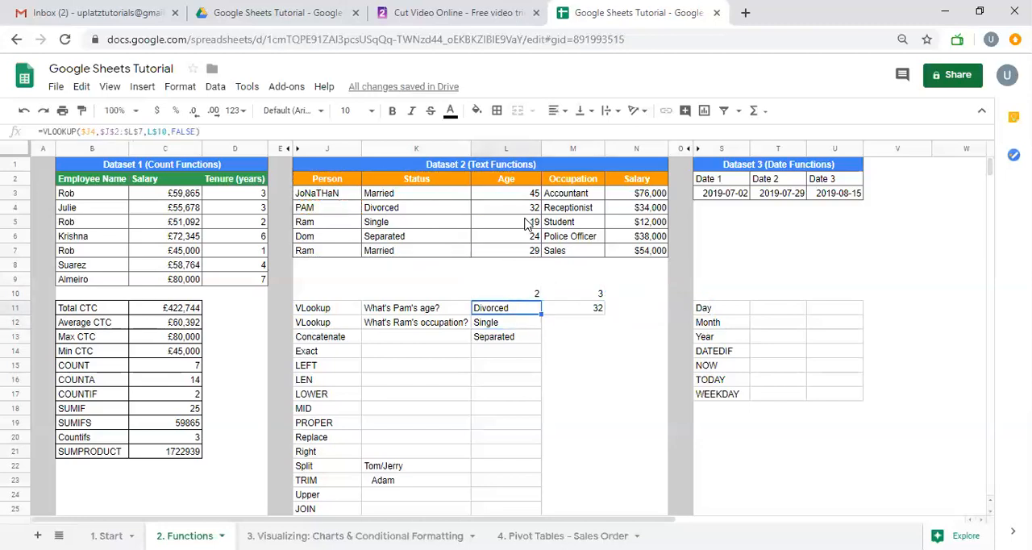
pyautogui.moveTo(530, 311); pyautogui.dragTo(606, 340)
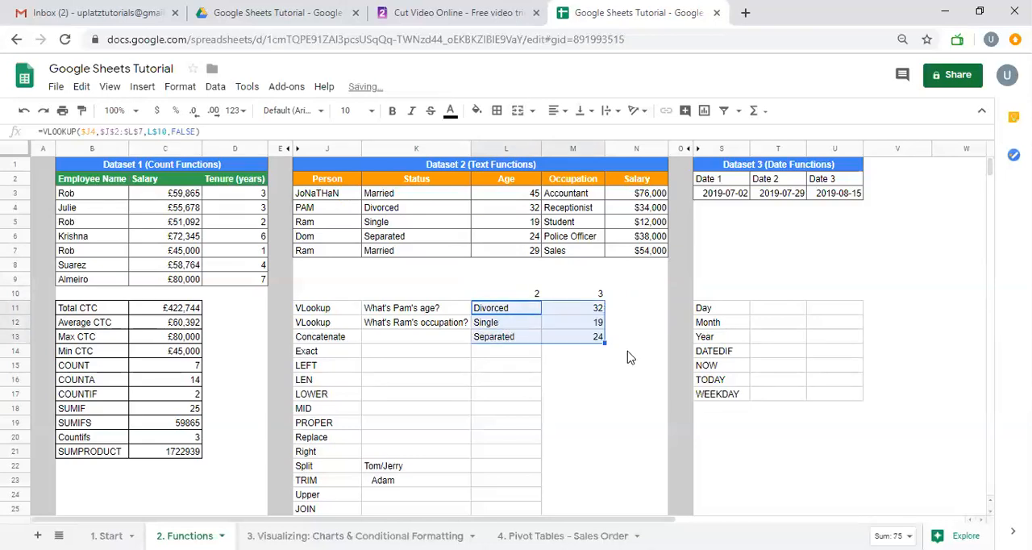
# Review the filled formulas in L11:M13, checking how the search key and index references change by row and column
pyautogui.click(571, 327)
pyautogui.click(504, 326)
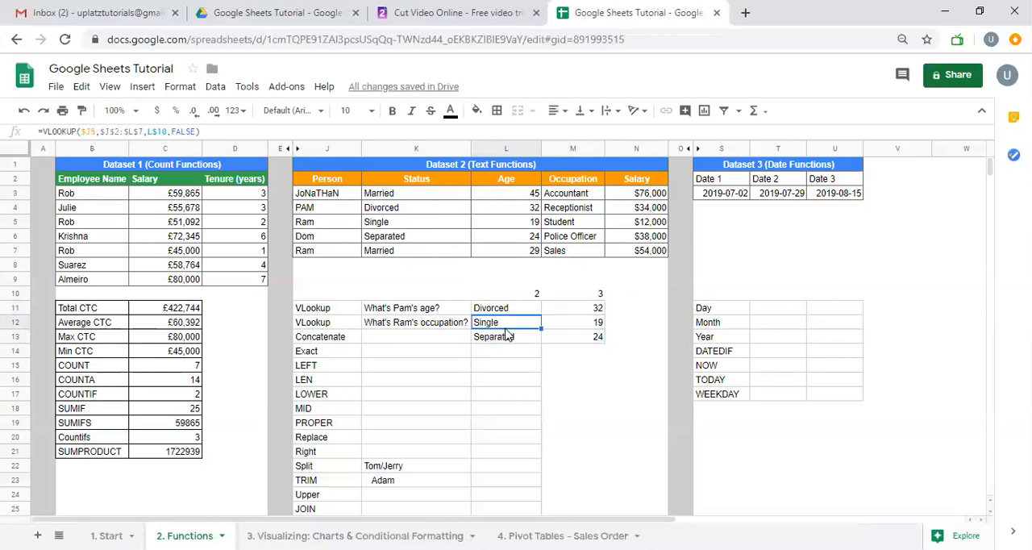
pyautogui.click(506, 336)
pyautogui.click(598, 325)
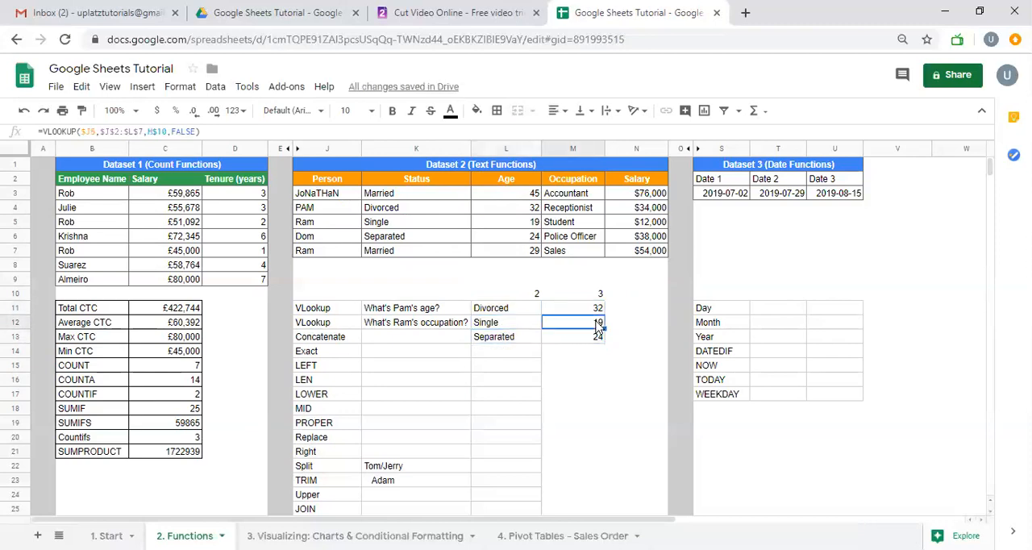
pyautogui.click(597, 341)
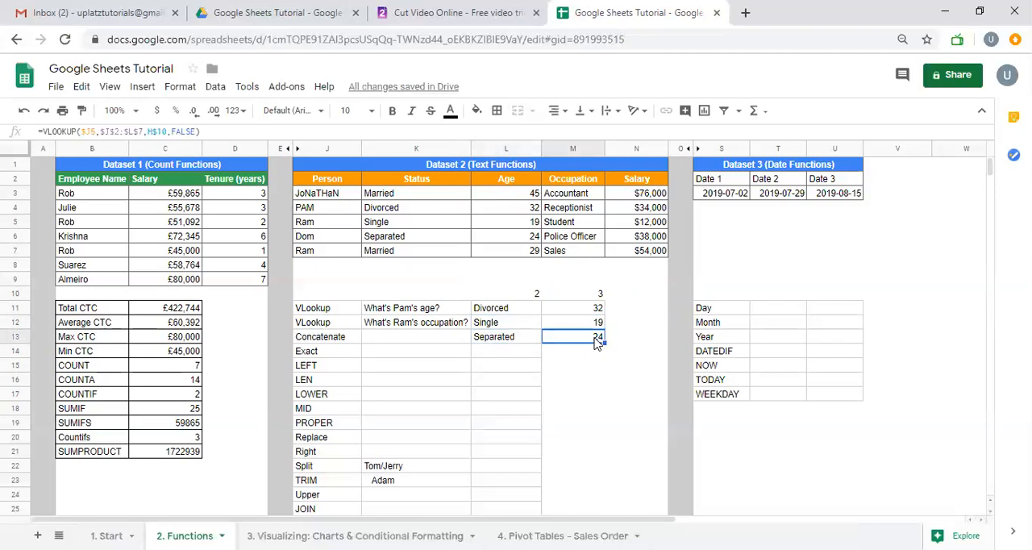
pyautogui.click(521, 314)
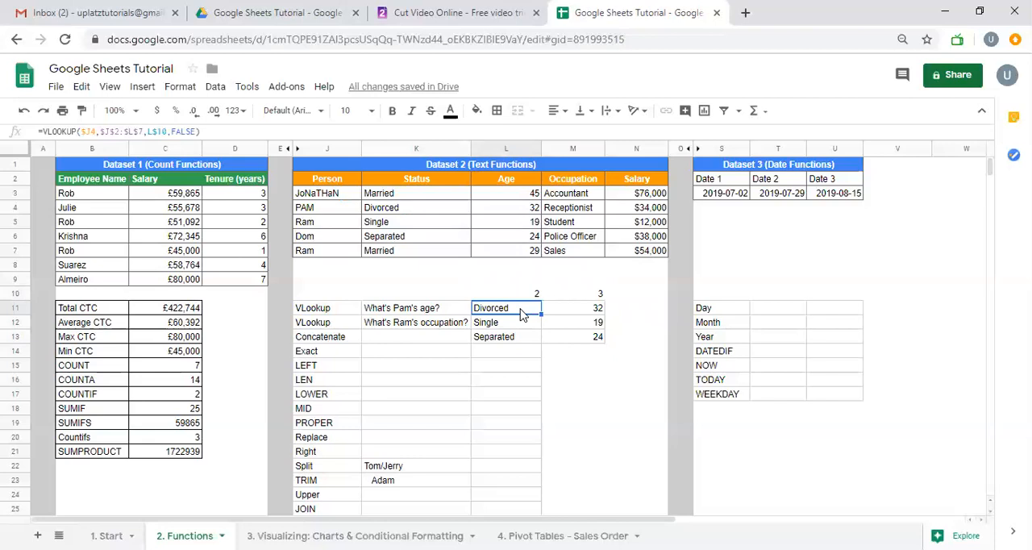
pyautogui.press('Right')
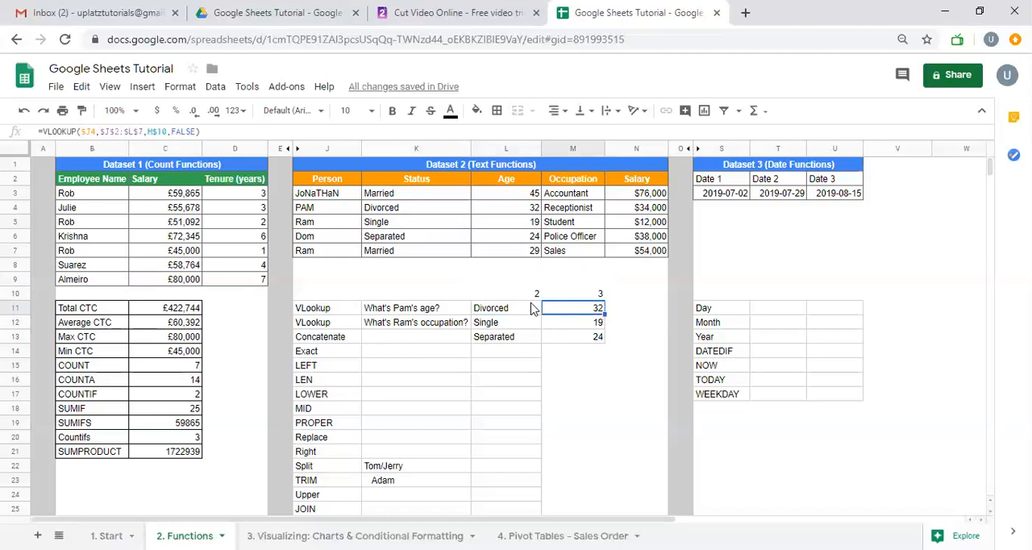
# Clear the copied VLOOKUP formulas from M11:M13
pyautogui.rightClick(520, 308)
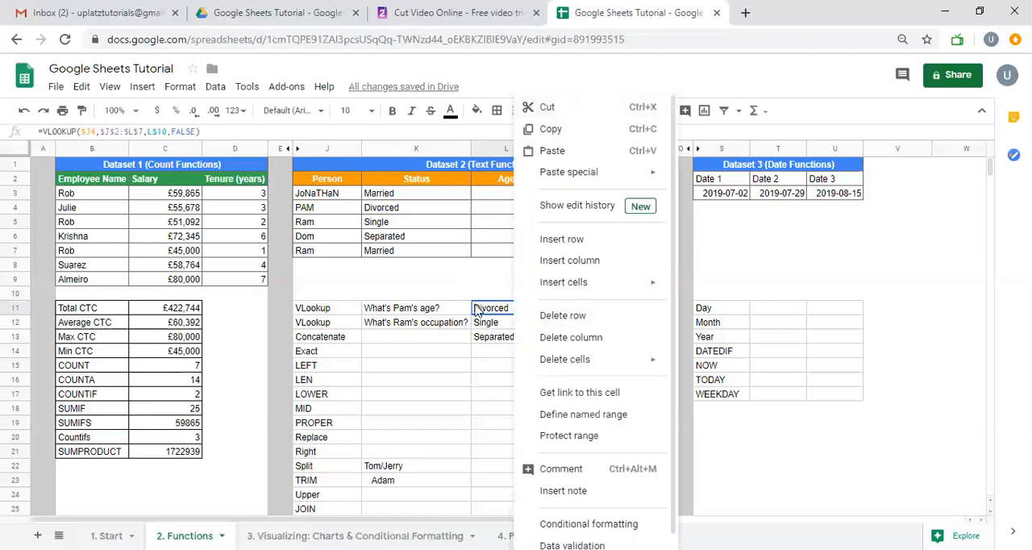
pyautogui.click(520, 313)
pyautogui.rightClick(556, 312)
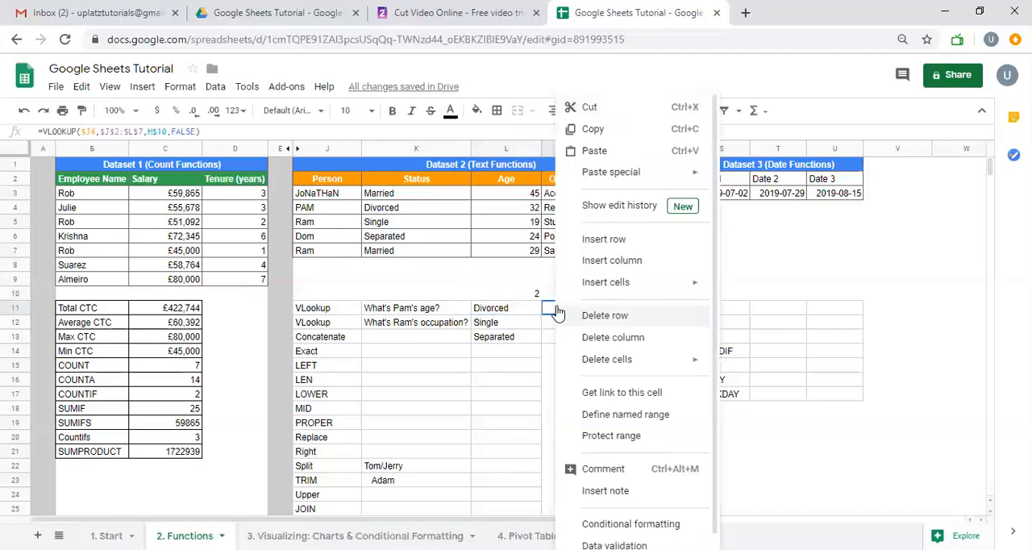
pyautogui.click(557, 311)
pyautogui.hotkey('shift', 'Down')
pyautogui.hotkey('shift', 'Down')
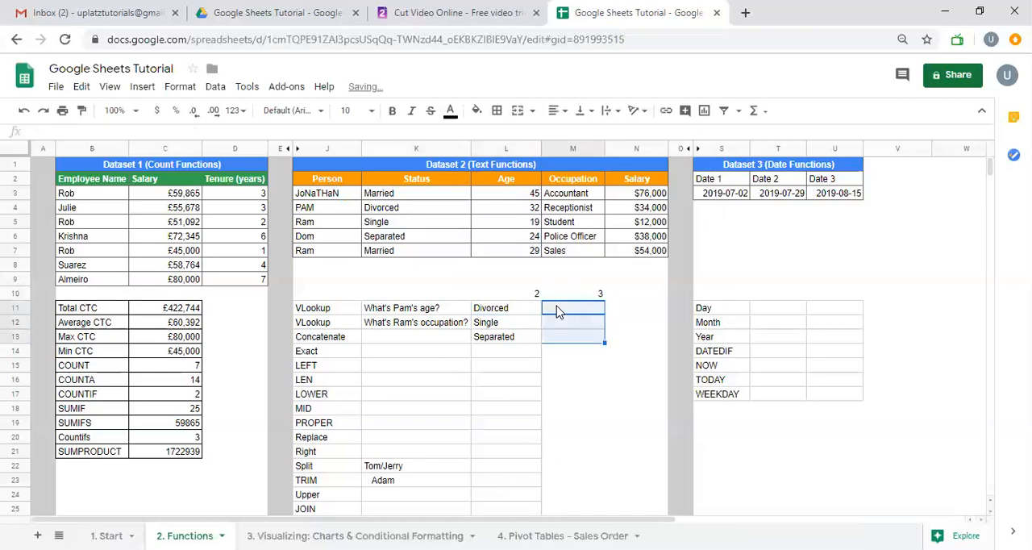
# Delete the filled VLOOKUP formulas in L12:L13, keeping the one in L11
pyautogui.press('Left')
pyautogui.press('Down')
pyautogui.hotkey('shift', 'Down')
pyautogui.press('Delete')
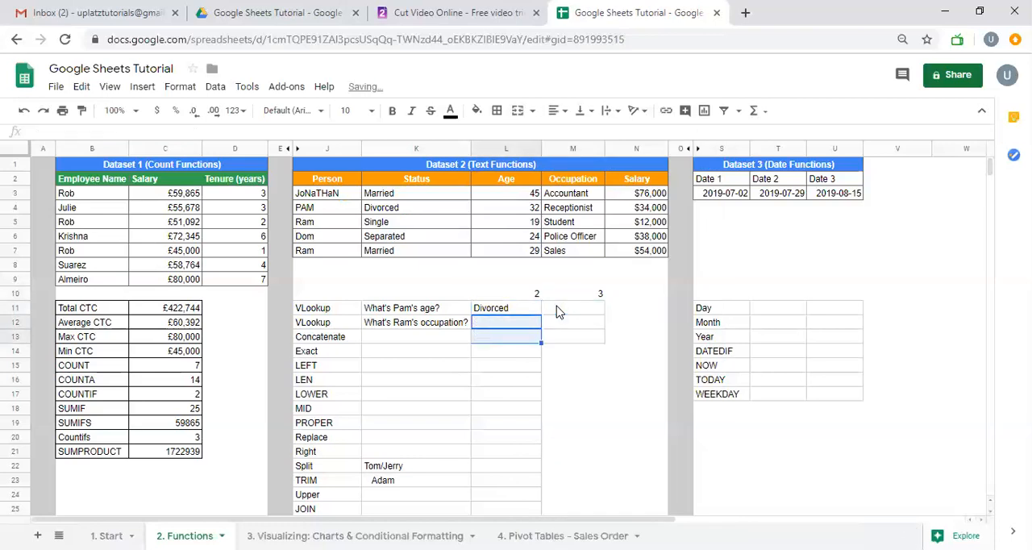
# Fill the VLOOKUP formula in L11 across into M11
pyautogui.press('Up')
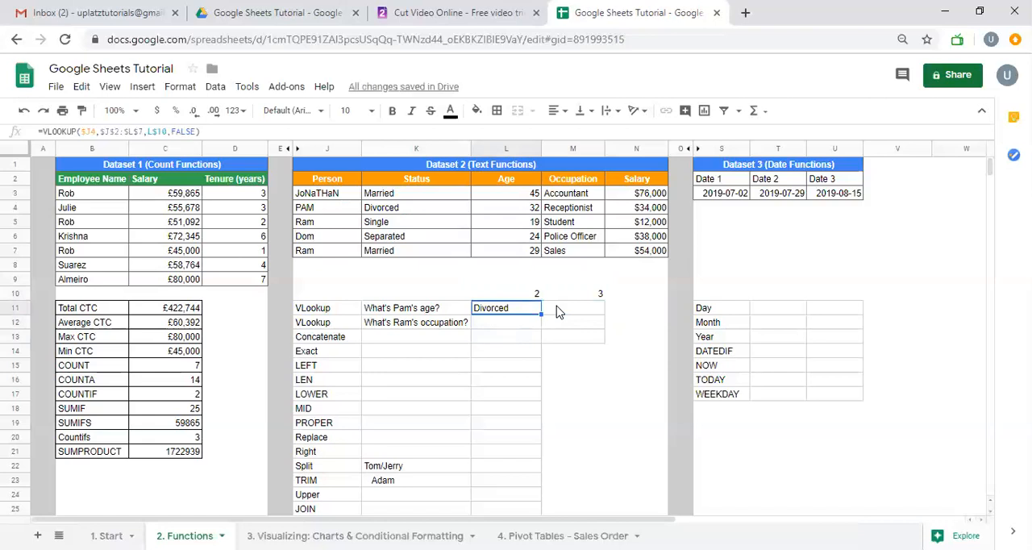
pyautogui.hotkey('shift', 'Right')
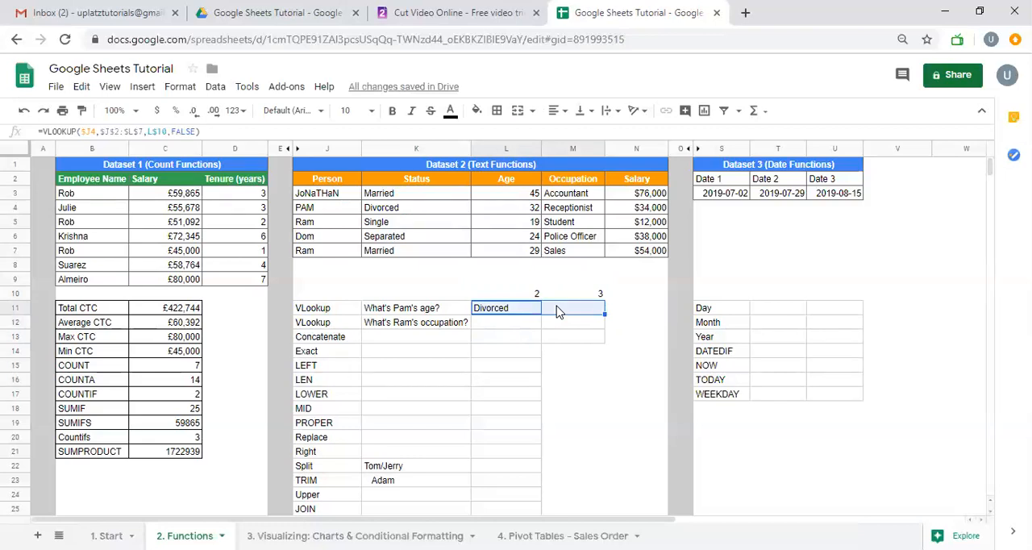
pyautogui.hotkey('shift', 'Down')
pyautogui.hotkey('shift', 'Down')
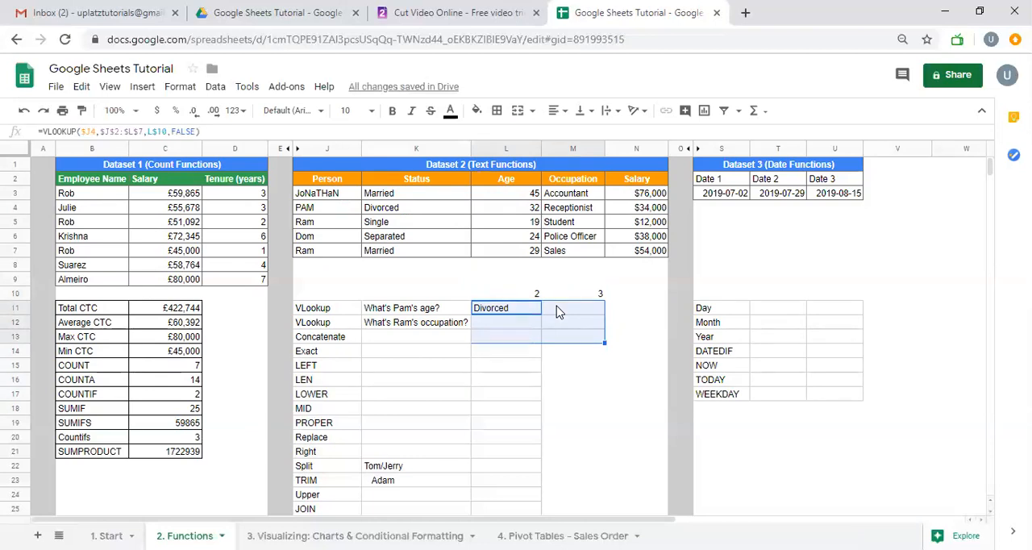
pyautogui.hotkey('shift', 'Up')
pyautogui.hotkey('shift', 'Up')
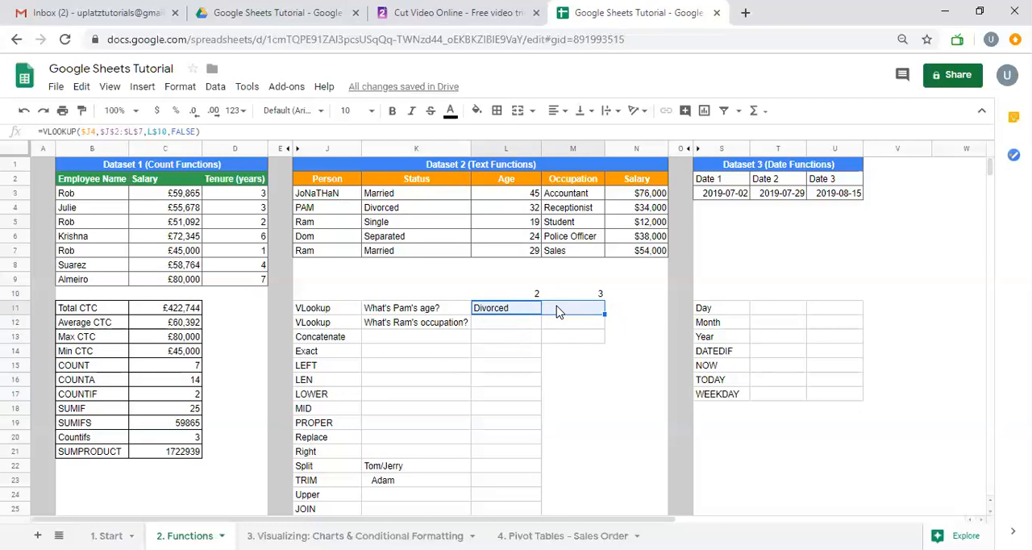
pyautogui.hotkey('ctrl', 'r')
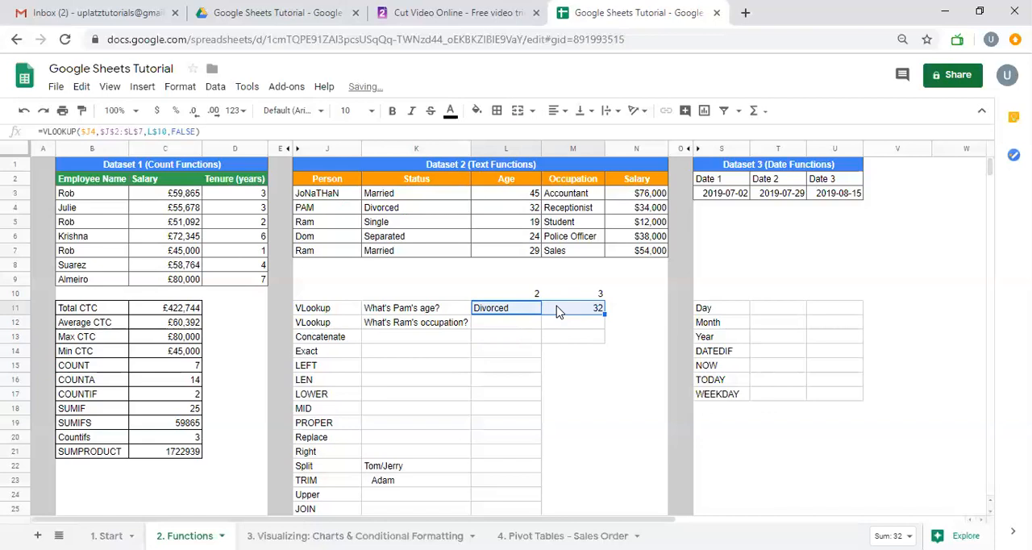
# Fill the VLOOKUP formulas in L11:M11 down through row 14
pyautogui.hotkey('shift', 'Down')
pyautogui.hotkey('shift', 'Down')
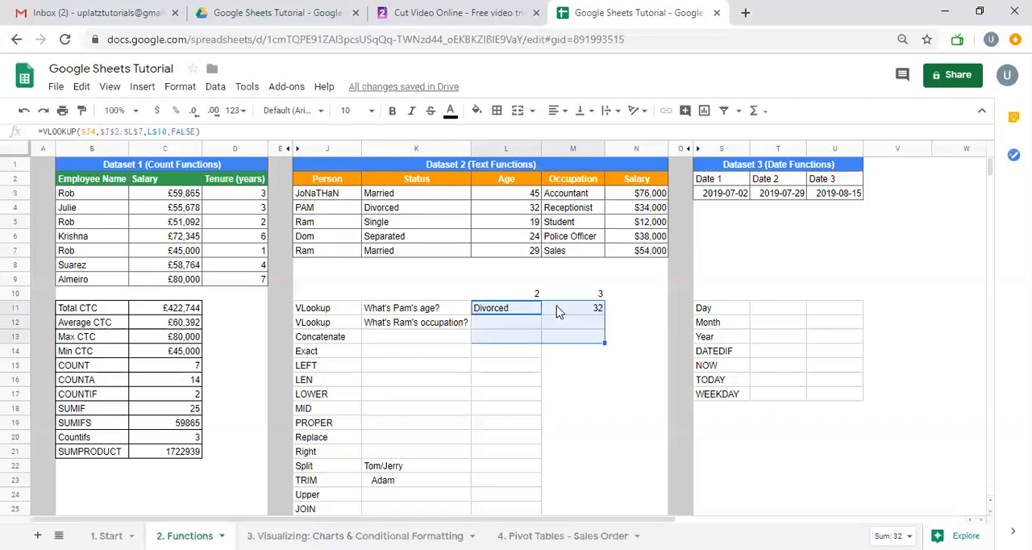
pyautogui.hotkey('ctrl', 'd')
pyautogui.hotkey('shift', 'Down')
pyautogui.hotkey('shift', 'Down')
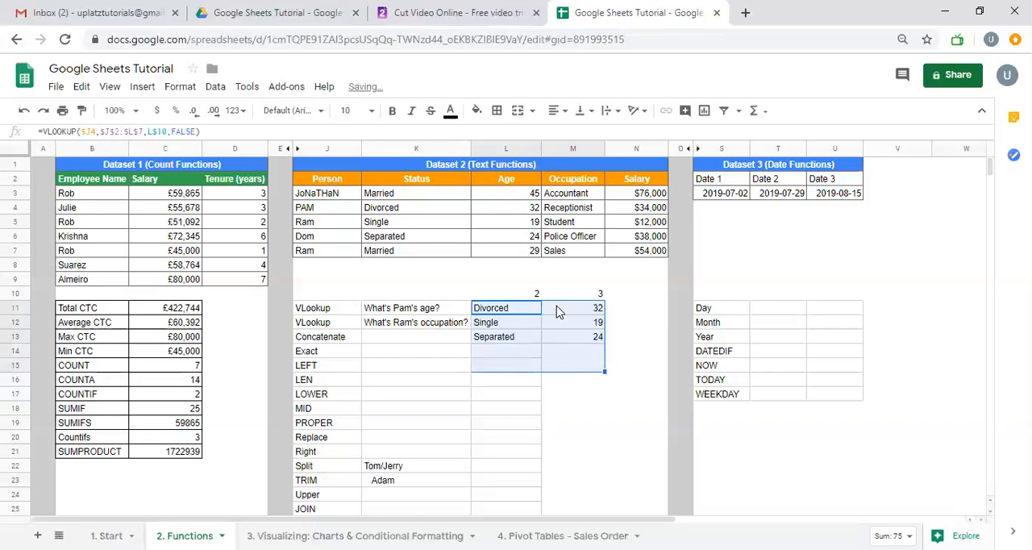
pyautogui.hotkey('shift', 'Up')
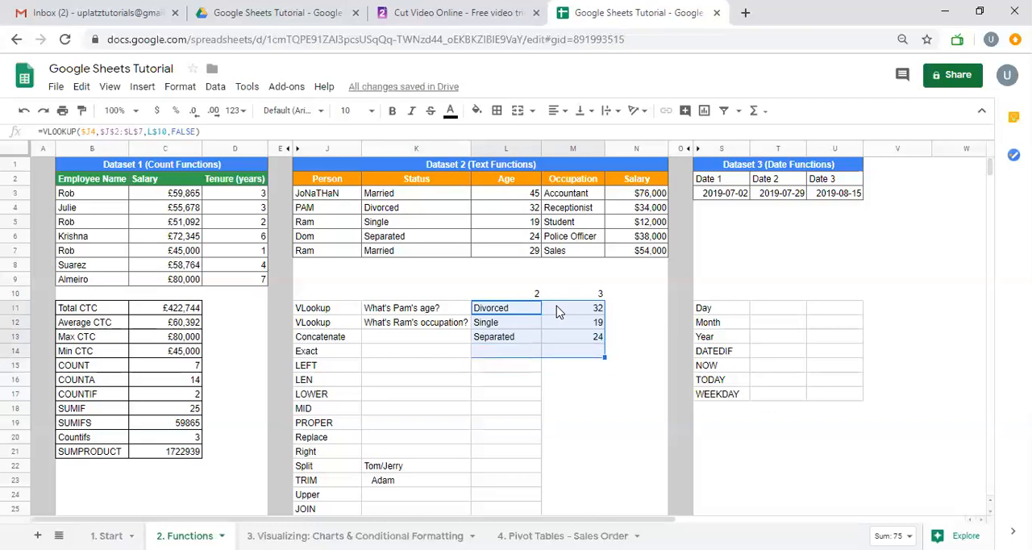
pyautogui.hotkey('ctrl', 'd')
pyautogui.hotkey('shift', 'Down')
pyautogui.hotkey('shift', 'Down')
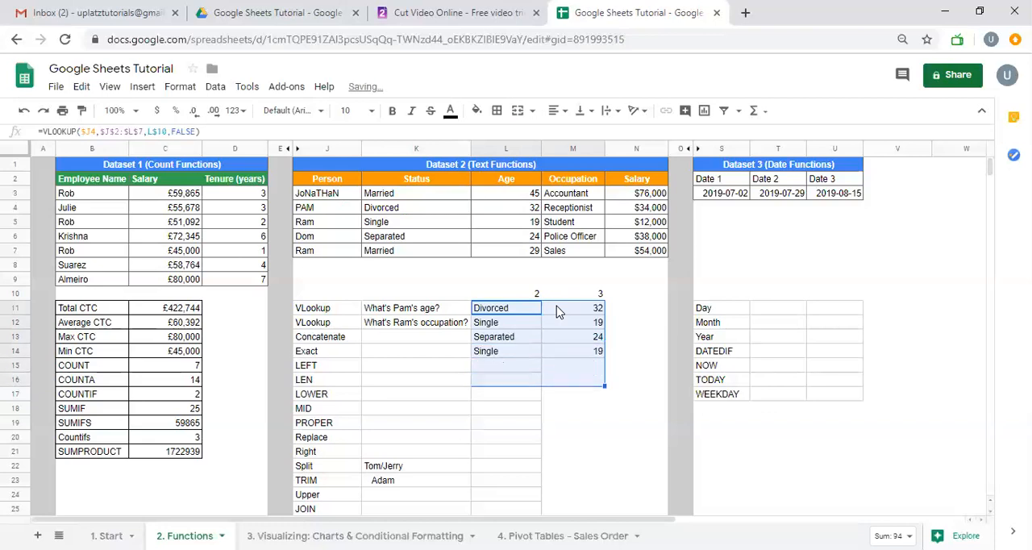
pyautogui.hotkey('shift', 'Up')
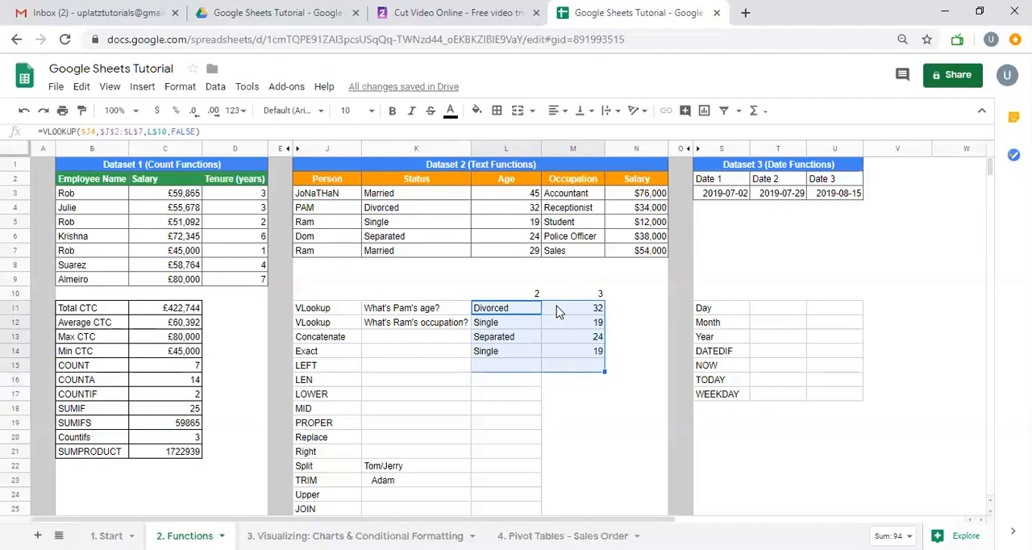
pyautogui.click(559, 312)
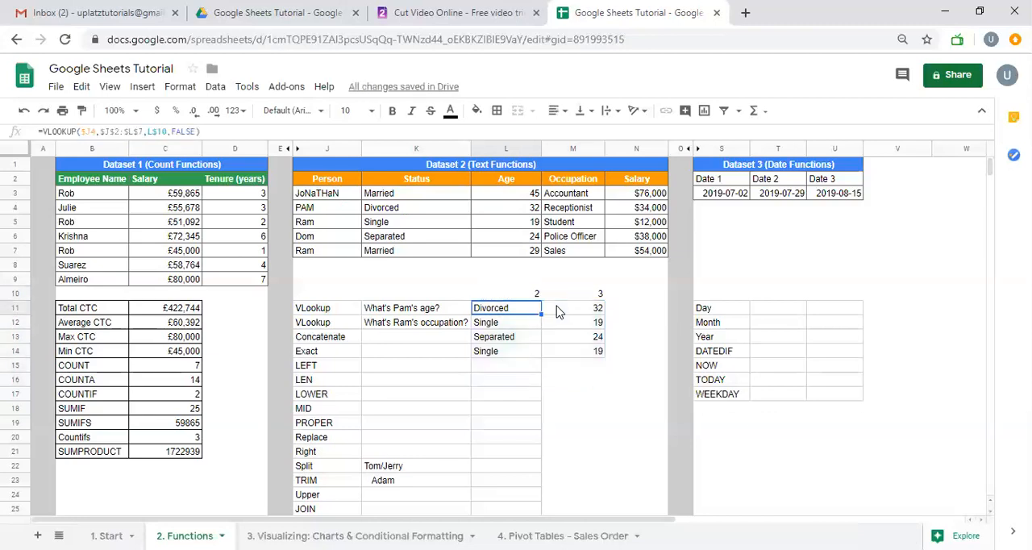
pyautogui.press('Left')
pyautogui.press('Up')
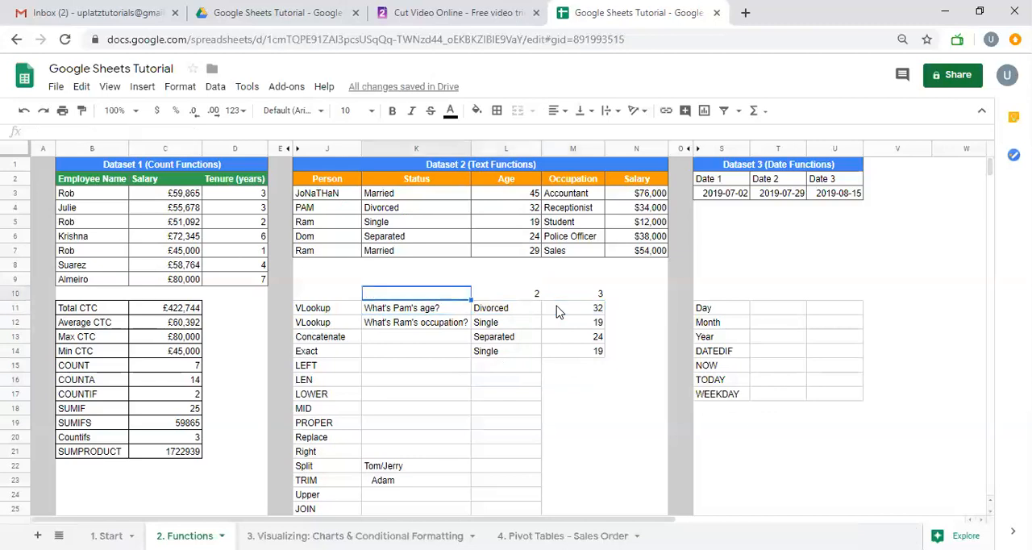
pyautogui.press('Down')
pyautogui.press('Down')
pyautogui.press('Down')
pyautogui.press('Up')
pyautogui.press('Up')
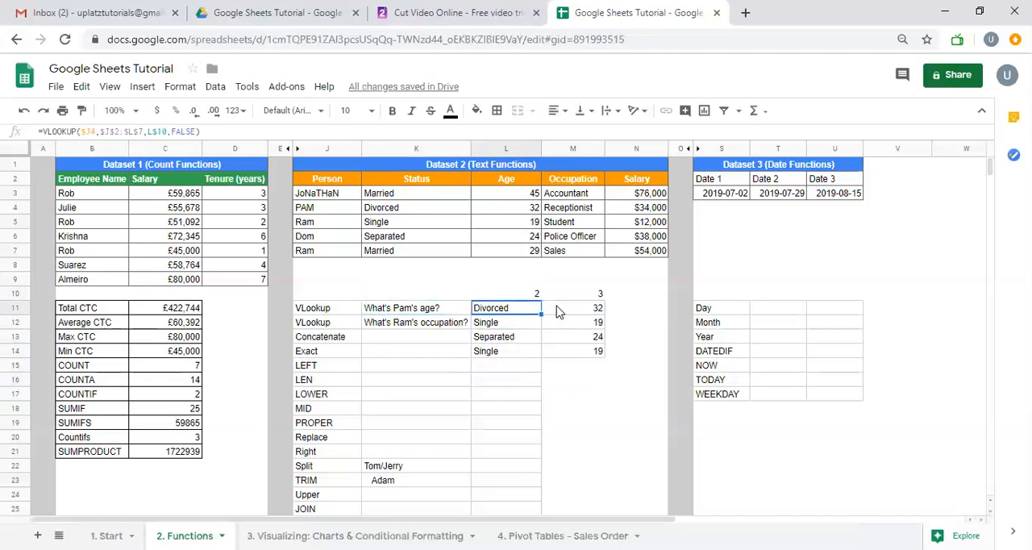
# Insert one empty column immediately before the Age column of Dataset 2
pyautogui.click(506, 150)
pyautogui.rightClick(507, 145)
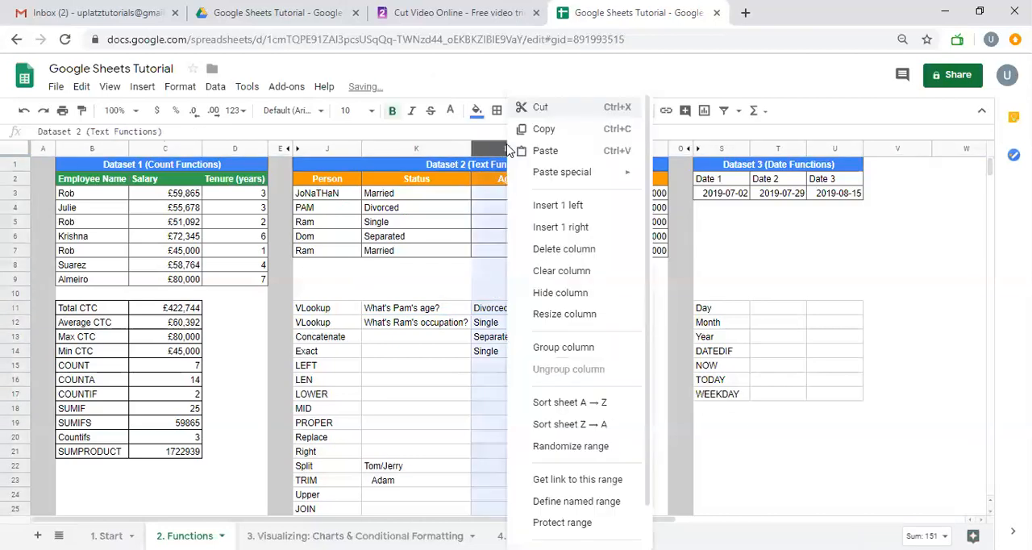
pyautogui.click(546, 205)
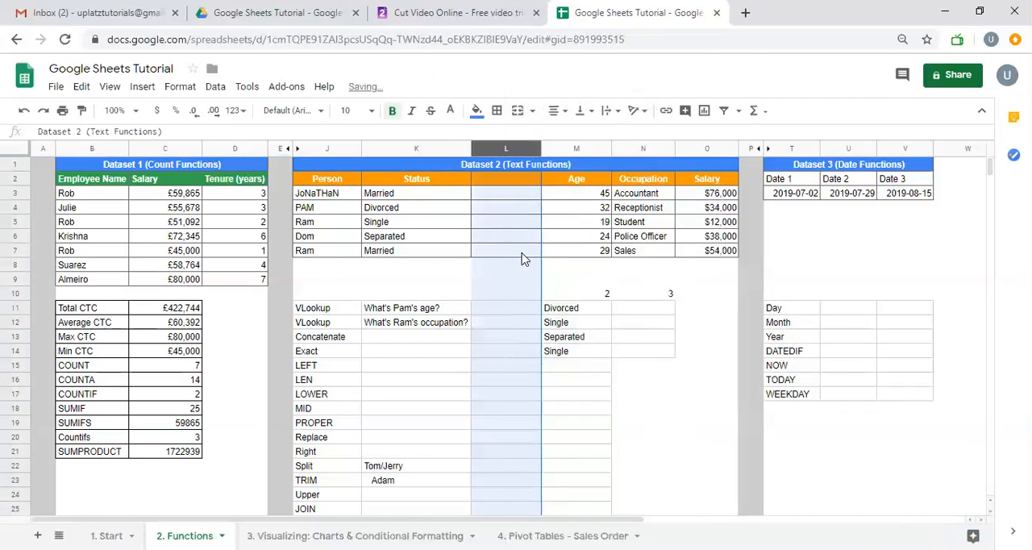
# Paste the Person names from J3:J7 into L10:L14, and copy the block L10:N14
pyautogui.click(513, 297)
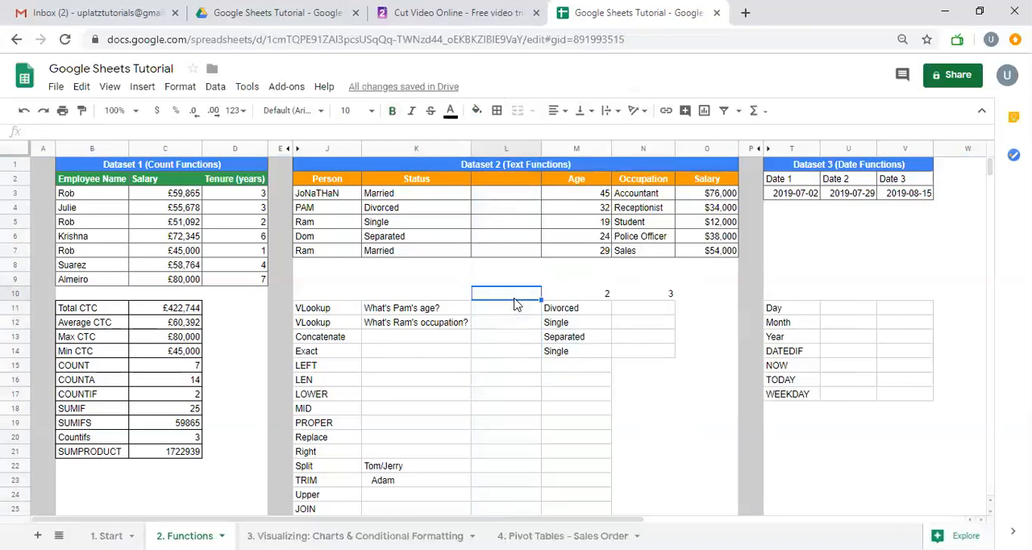
pyautogui.moveTo(356, 195); pyautogui.dragTo(351, 260)
pyautogui.hotkey('ctrl', 'c')
pyautogui.click(508, 297)
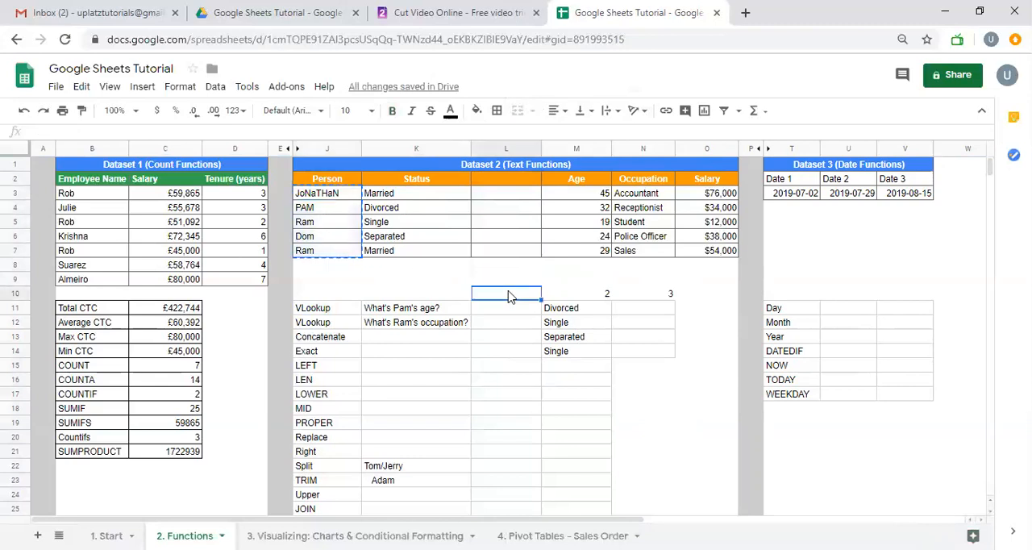
pyautogui.hotkey('ctrl', 'v')
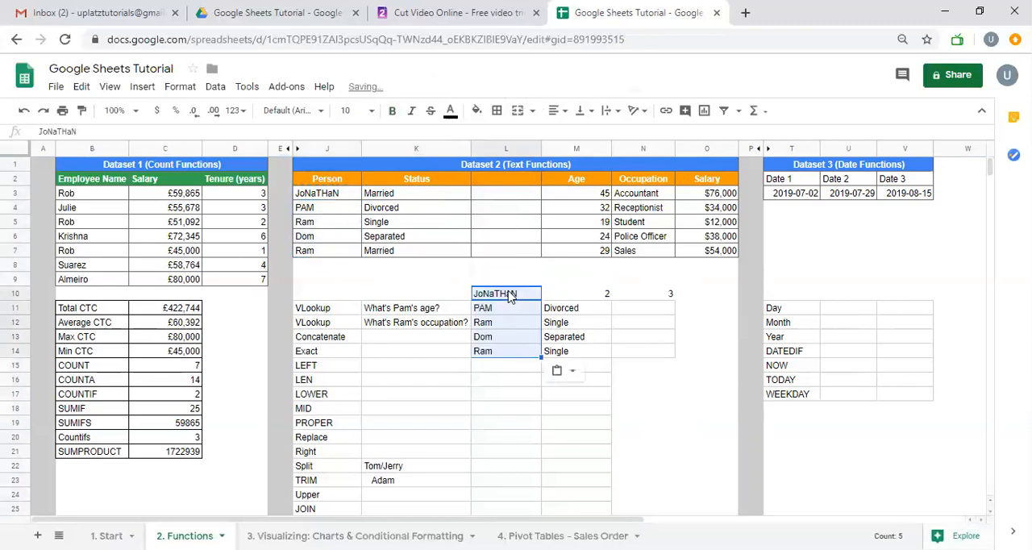
pyautogui.hotkey('shift', 'Right')
pyautogui.hotkey('shift', 'Right')
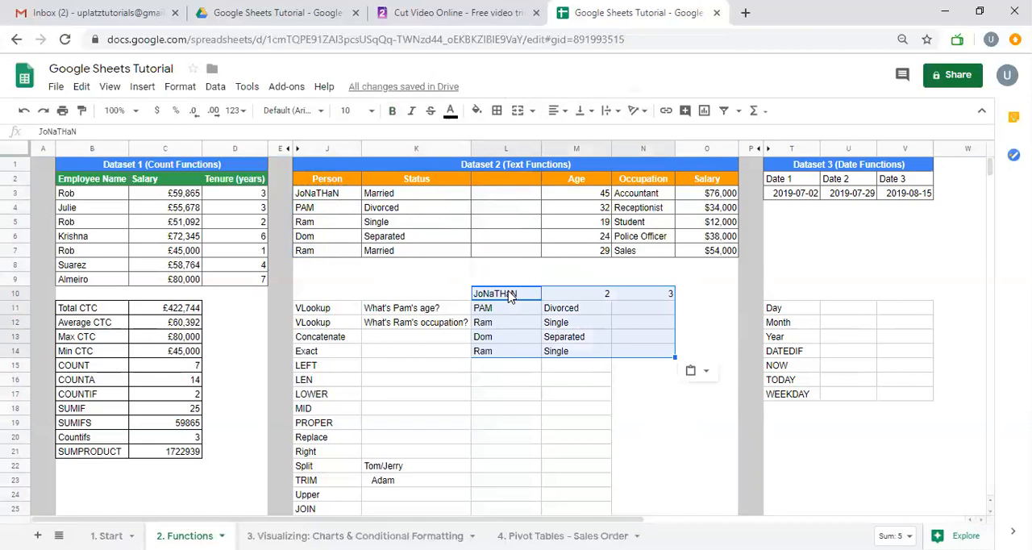
pyautogui.hotkey('ctrl', 'c')
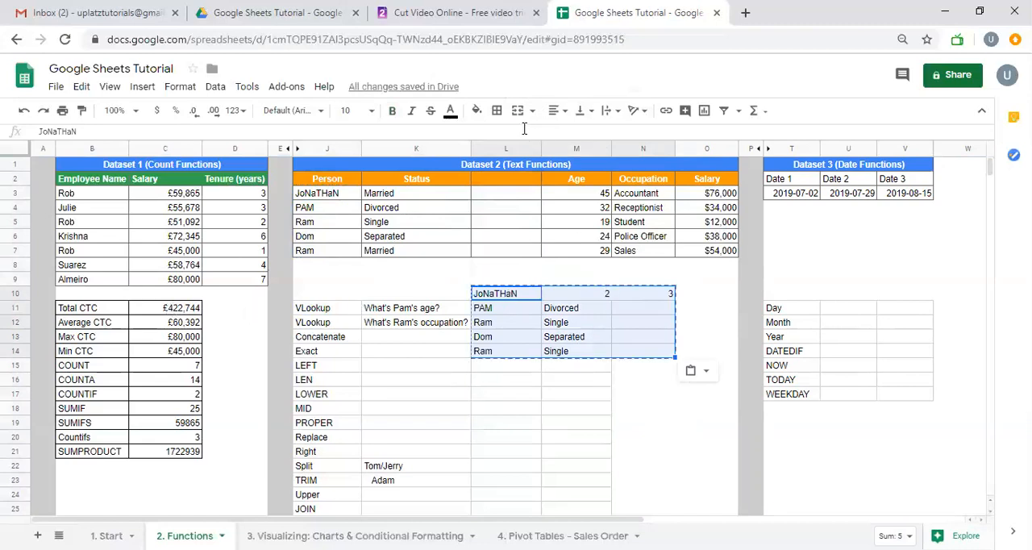
# Insert two more empty columns immediately before the Age column of Dataset 2
pyautogui.moveTo(592, 150); pyautogui.dragTo(643, 150)
pyautogui.rightClick(643, 151)
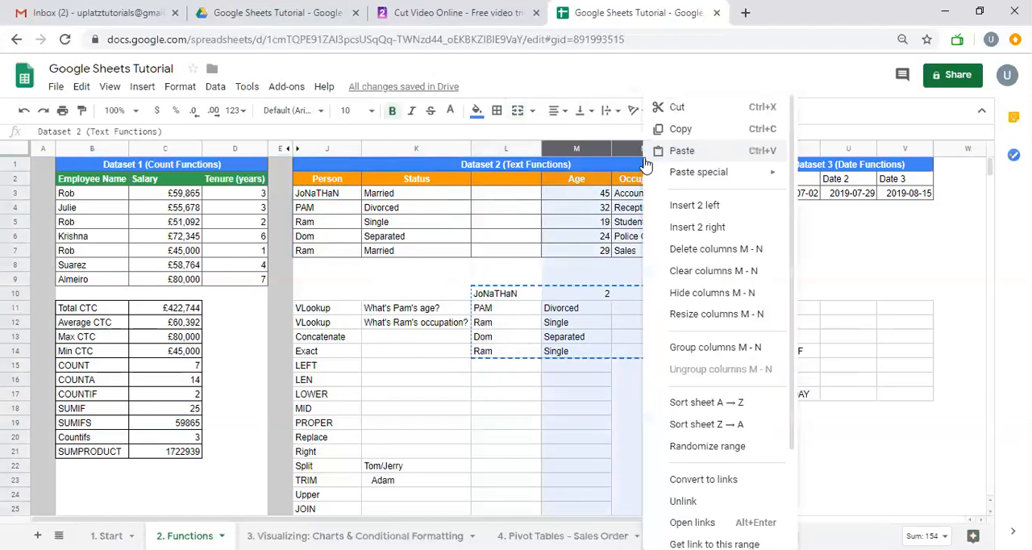
pyautogui.click(646, 159)
pyautogui.click(691, 259)
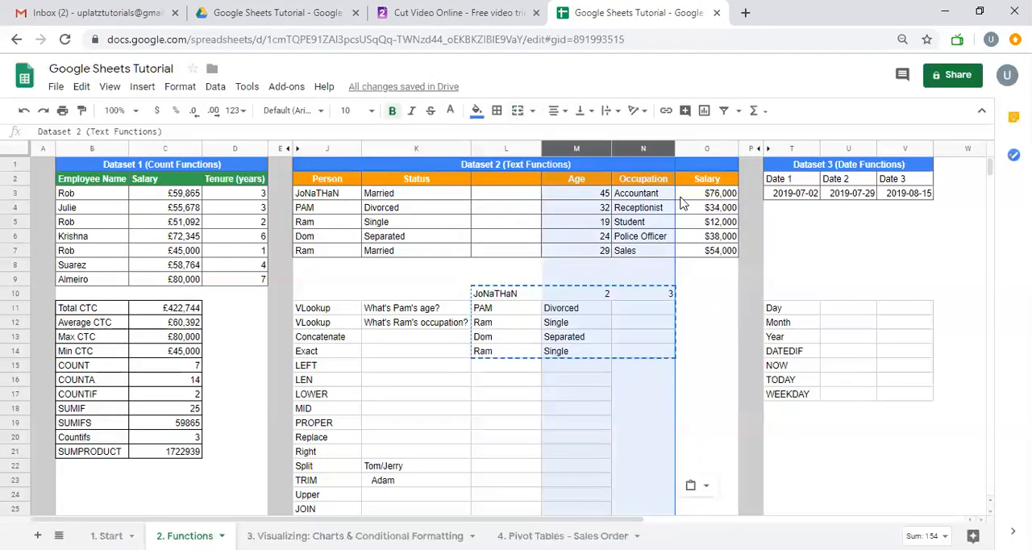
pyautogui.rightClick(636, 149)
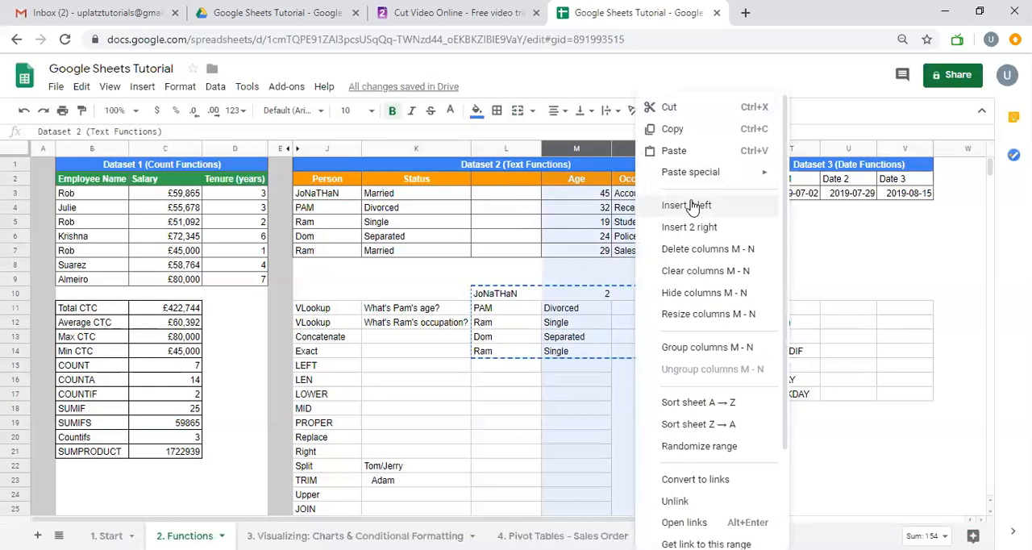
pyautogui.click(699, 209)
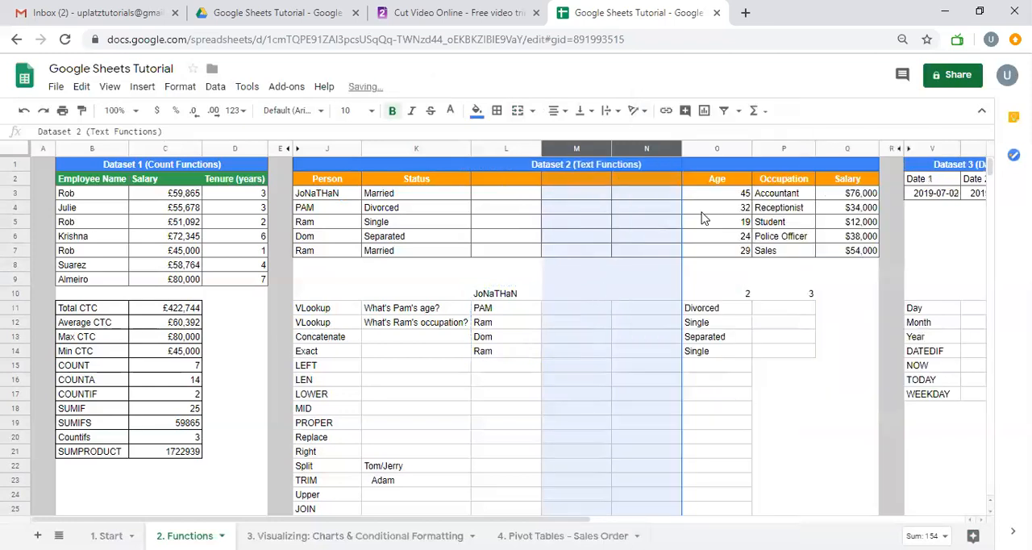
# Clear the names, index numbers and lookup results from L10:P14
pyautogui.moveTo(535, 296); pyautogui.dragTo(781, 357)
pyautogui.press('Delete')
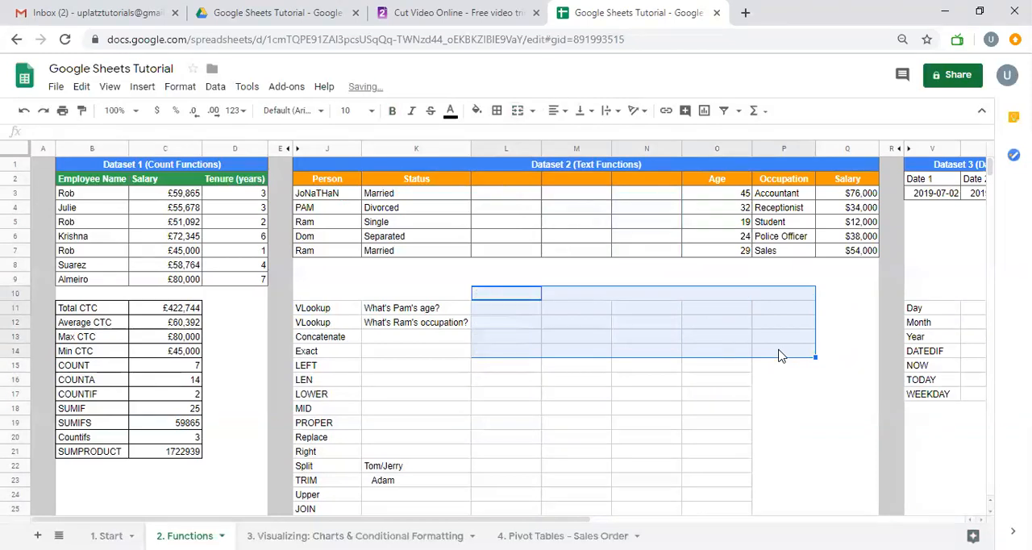
pyautogui.rightClick(600, 312)
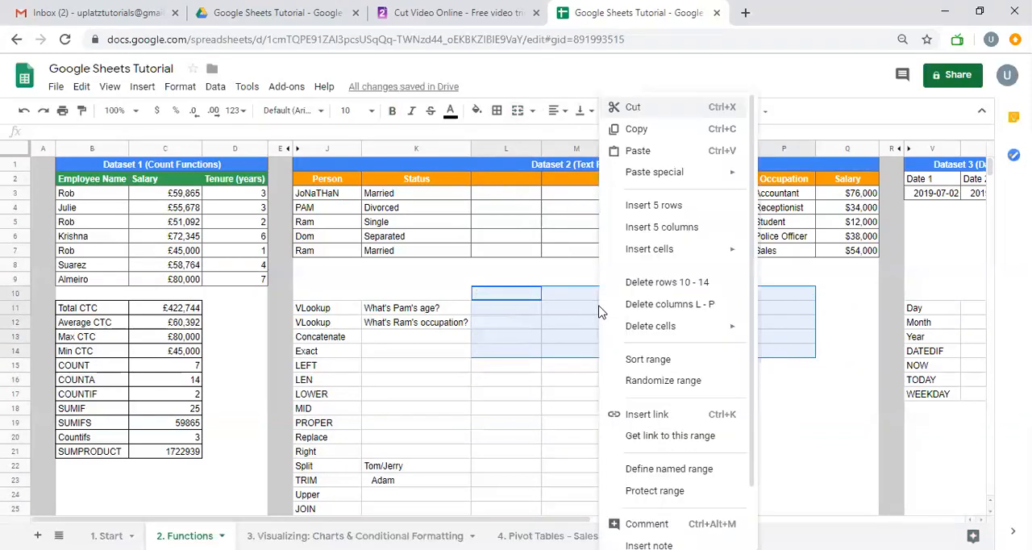
pyautogui.click(569, 311)
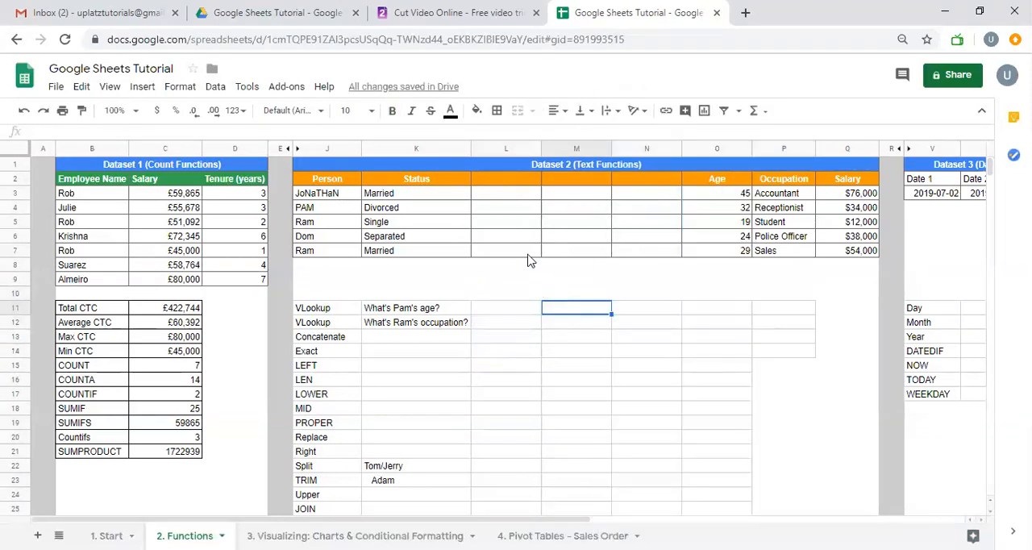
# Copy the Age, Occupation and Salary data from O2:Q7 and paste it as values only starting at L2, beside Status
pyautogui.moveTo(704, 181); pyautogui.dragTo(829, 262)
pyautogui.hotkey('ctrl', 'c')
pyautogui.press('Left')
pyautogui.press('Left')
pyautogui.press('Left')
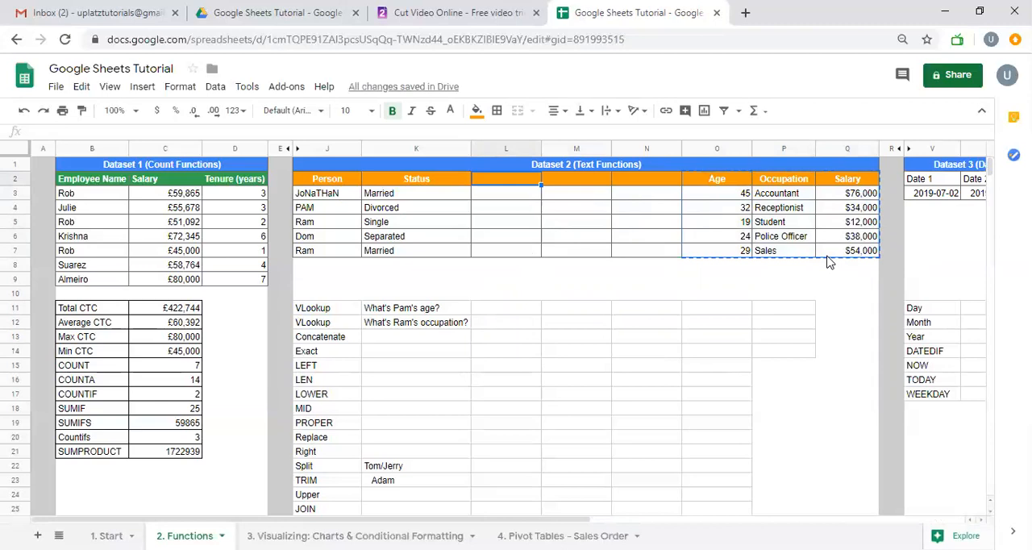
pyautogui.hotkey('ctrl', 'shift', 'v')
# Clear the contents of the duplicate Age, Occupation and Salary columns O through Q
pyautogui.moveTo(717, 148); pyautogui.dragTo(795, 171)
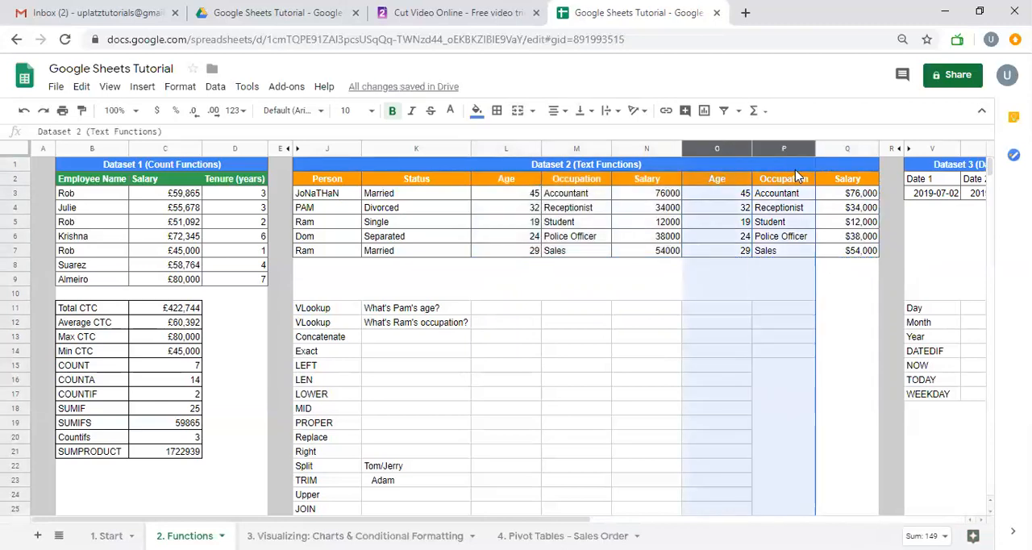
pyautogui.hotkey('shift', 'Right')
pyautogui.press('Delete')
pyautogui.click(658, 300)
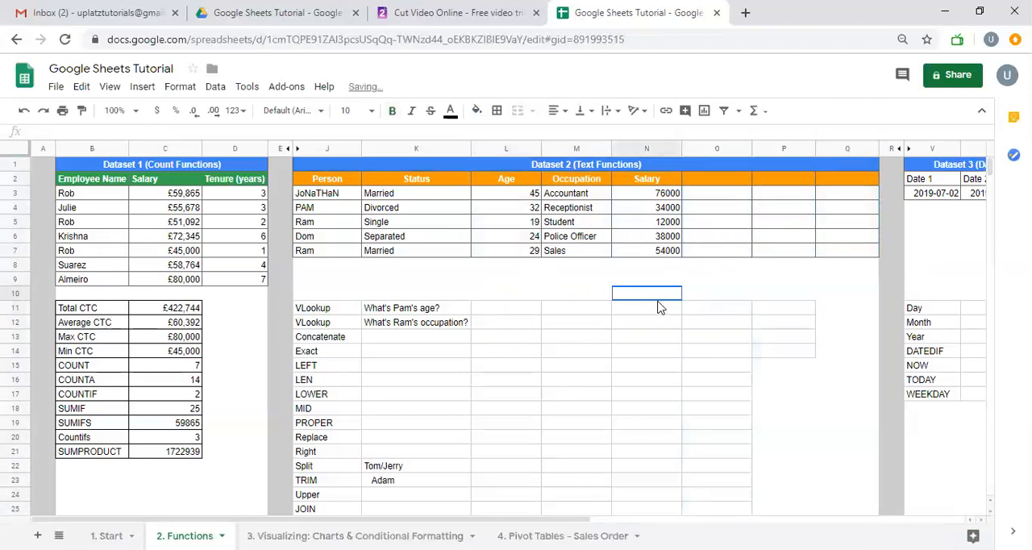
# Copy the Person names from J3:J7 into M11:M15
pyautogui.click(558, 309)
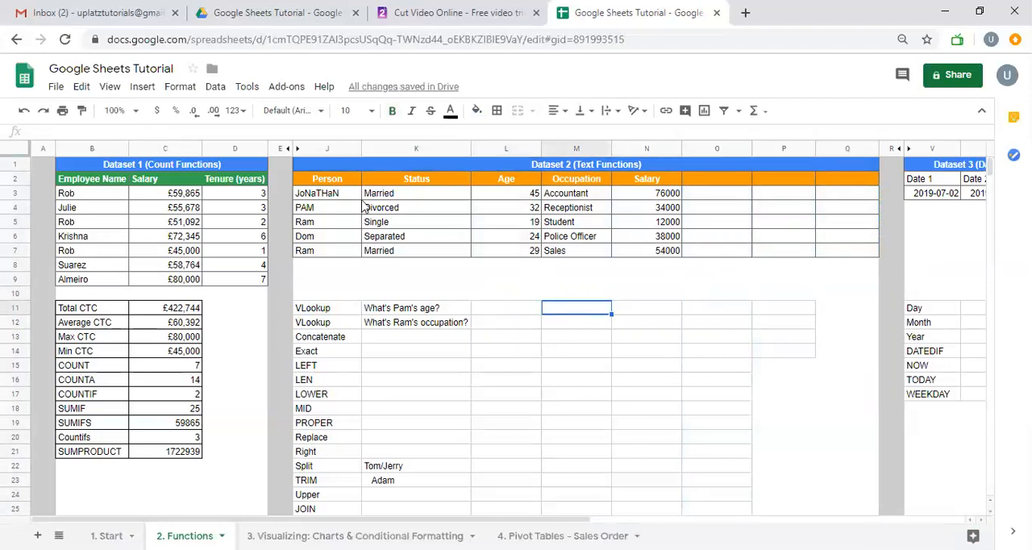
pyautogui.moveTo(347, 196); pyautogui.dragTo(346, 255)
pyautogui.hotkey('ctrl', 'c')
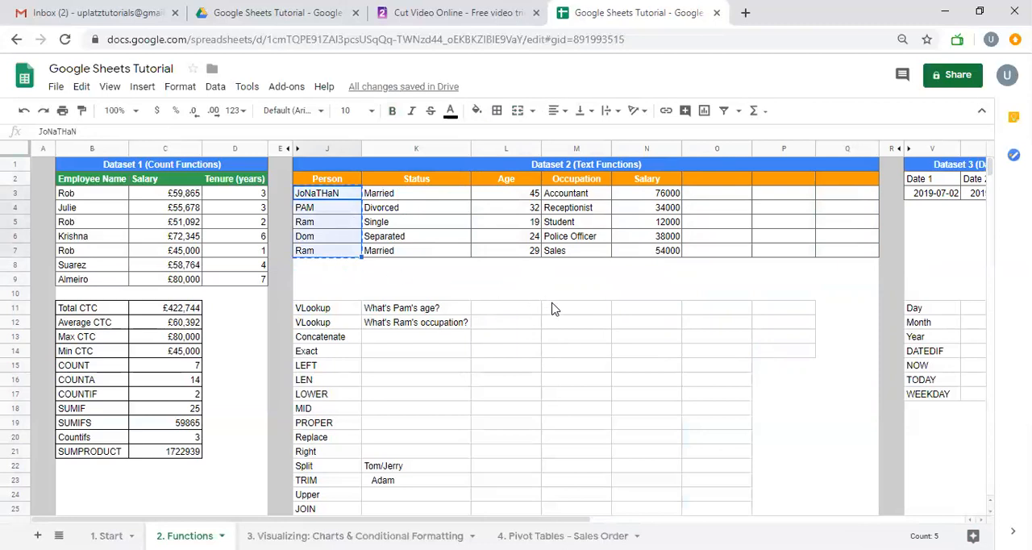
pyautogui.click(554, 309)
pyautogui.hotkey('ctrl', 'v')
pyautogui.press('Right')
pyautogui.press('Up')
pyautogui.moveTo(349, 180); pyautogui.dragTo(637, 255)
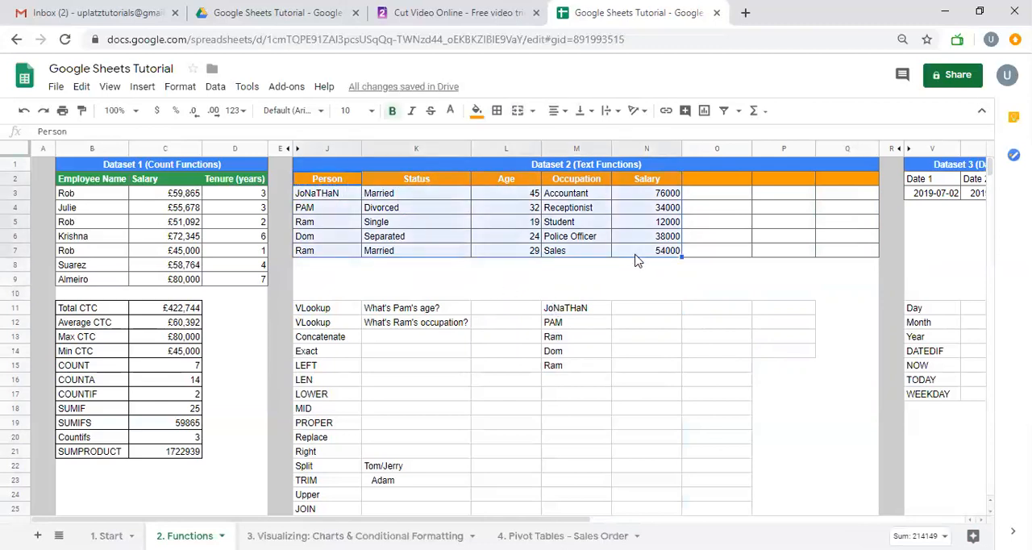
# Enter the headers Person in M10 and Salary in N10 above the copied names
pyautogui.rightClick(631, 293)
pyautogui.press('Escape')
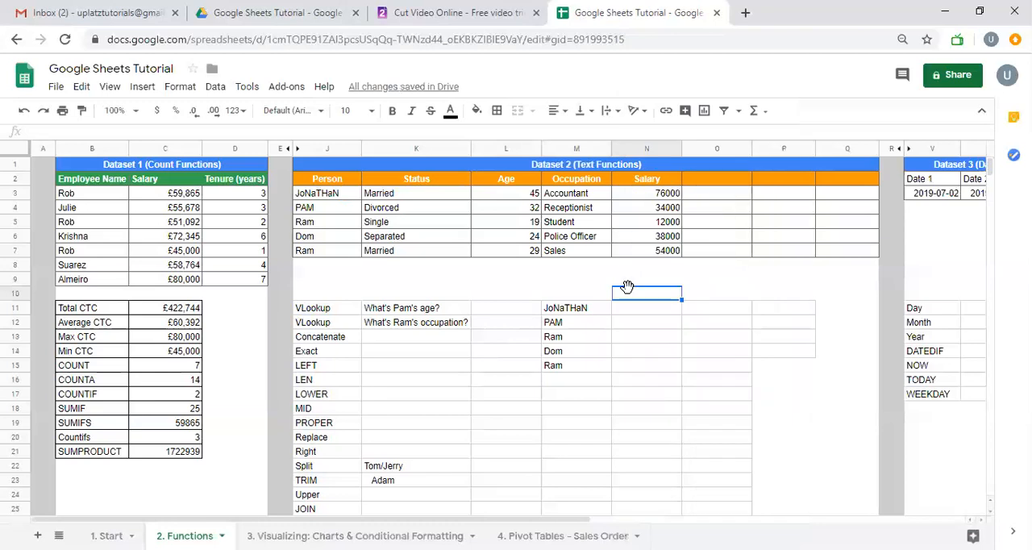
pyautogui.press('Left')
pyautogui.write('Person')
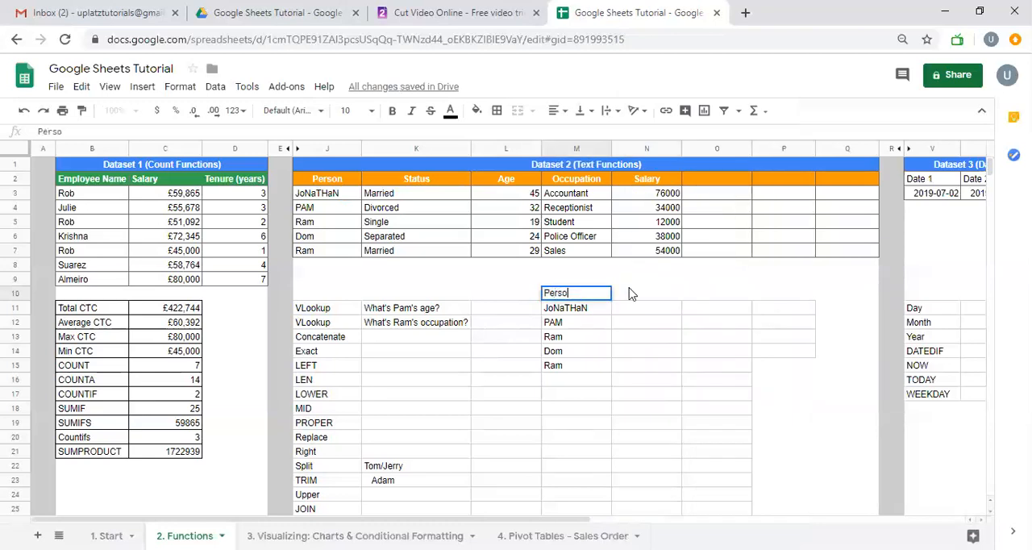
pyautogui.press('Tab')
pyautogui.write('Status')
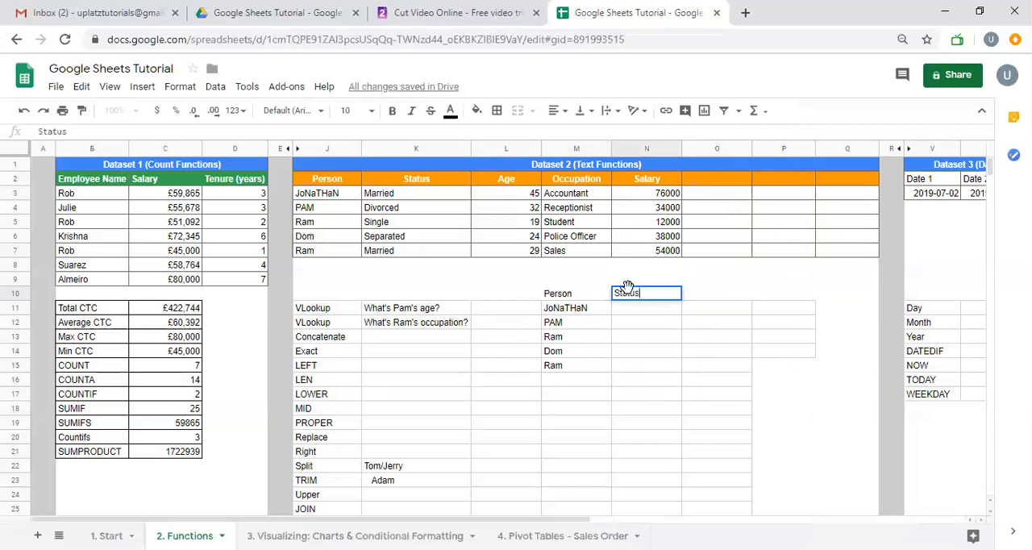
pyautogui.press('Escape')
pyautogui.write('Salary')
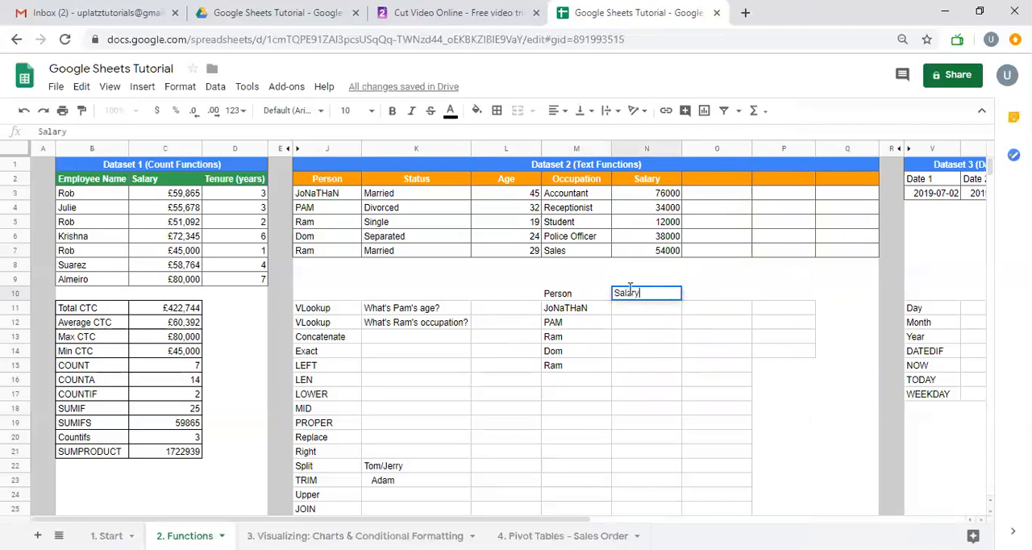
# Complete the header row with Age in O10, Occupation in P10 and Status in Q10
pyautogui.press('Tab')
pyautogui.write('Age')
pyautogui.press('Tab')
pyautogui.write('O')
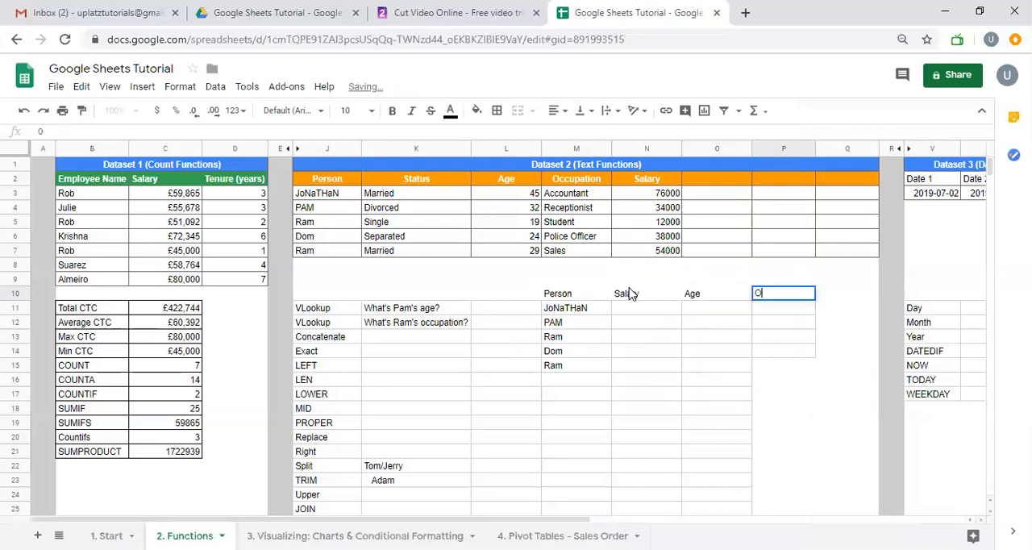
pyautogui.write('ccupation')
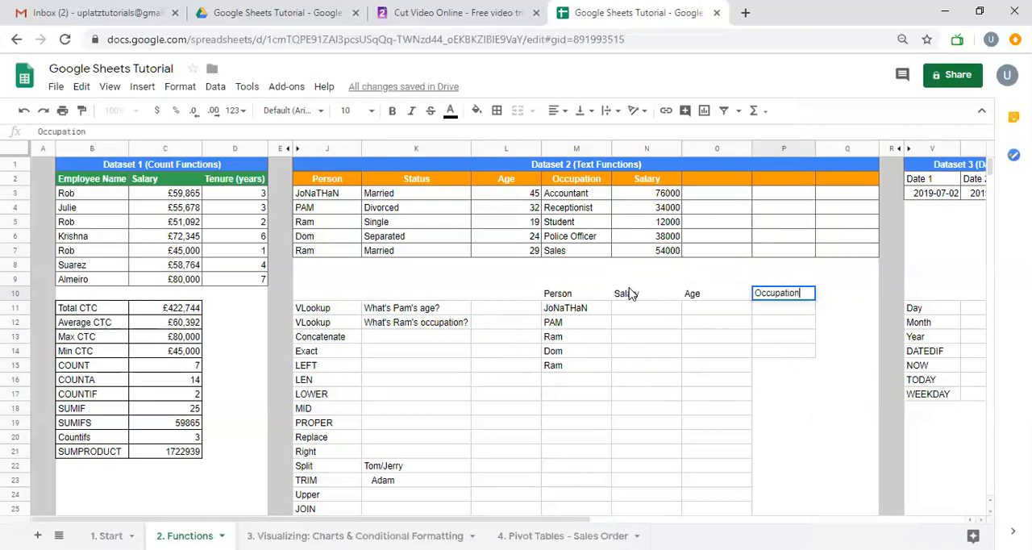
pyautogui.press('Tab')
pyautogui.write('Status')
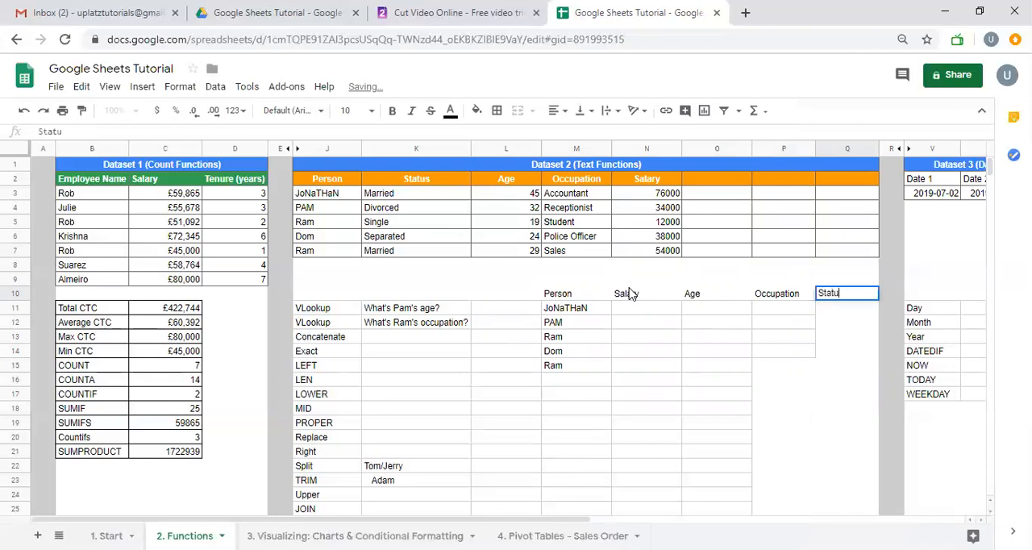
pyautogui.press('Return')
# Start a VLOOKUP formula in N11 under Salary with M11 as the search key
pyautogui.press('Right')
pyautogui.press('Up')
pyautogui.press('Left')
pyautogui.press('Down')
pyautogui.press('Right')
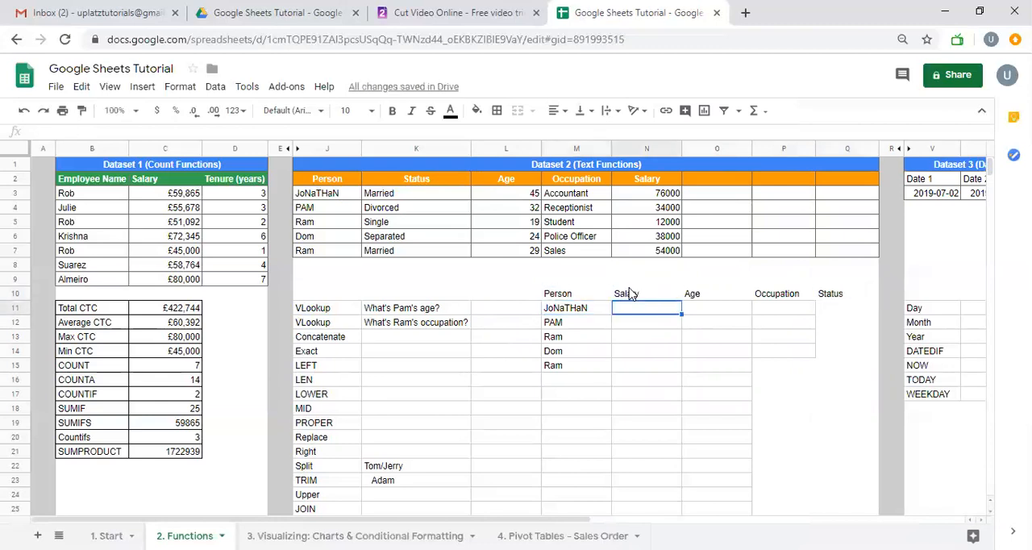
pyautogui.write('=vlookup(')
pyautogui.press('Left')
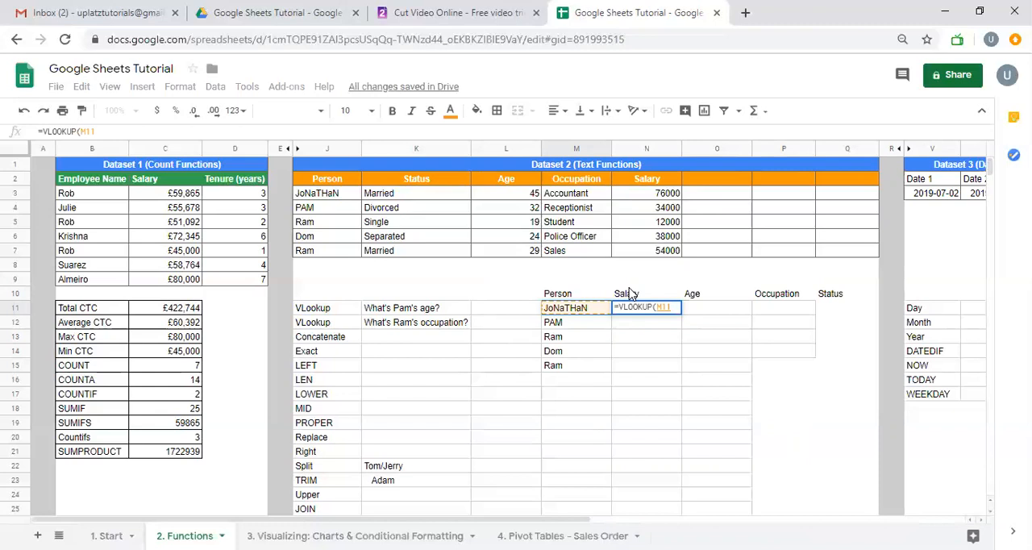
# Lock only the column of the search key as $M11 and go on to the range argument
pyautogui.press('F4')
pyautogui.press('F4')
pyautogui.press('F4')
pyautogui.press('F4')
pyautogui.press('F4')
pyautogui.write(',')
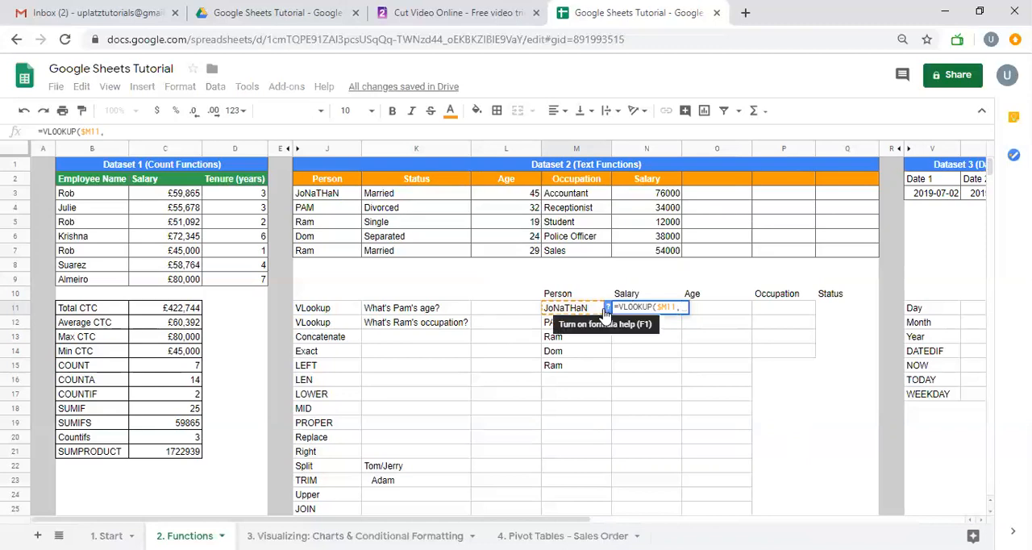
pyautogui.write('J2:N7')
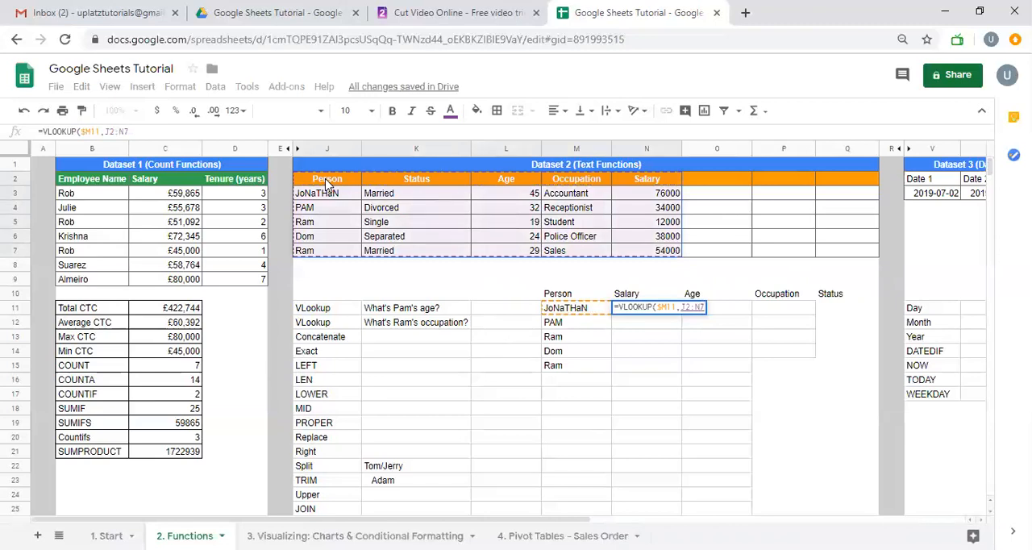
# Add the absolute lookup range $J$2:$N$7 and the column index 5 to the VLOOKUP
pyautogui.press('F4')
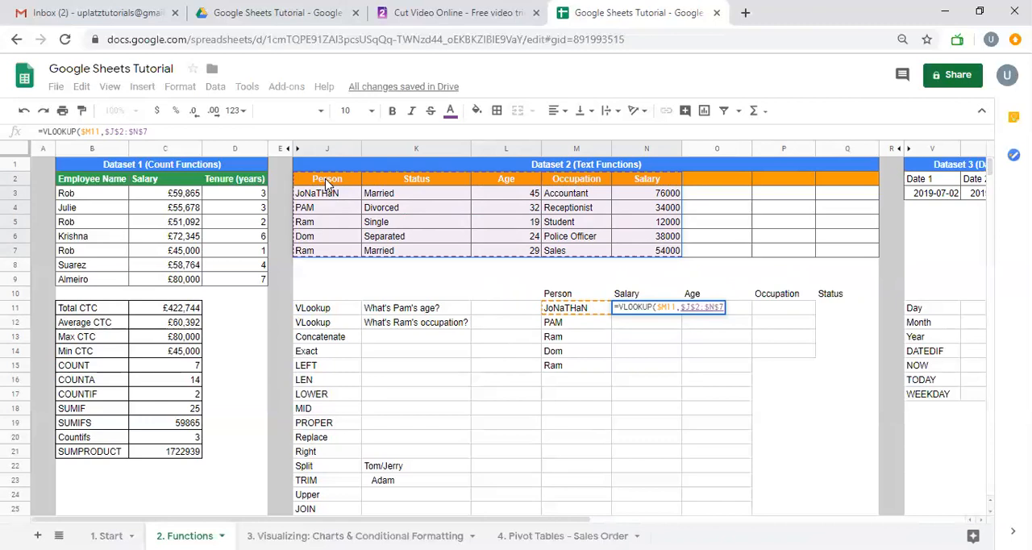
pyautogui.write(',')
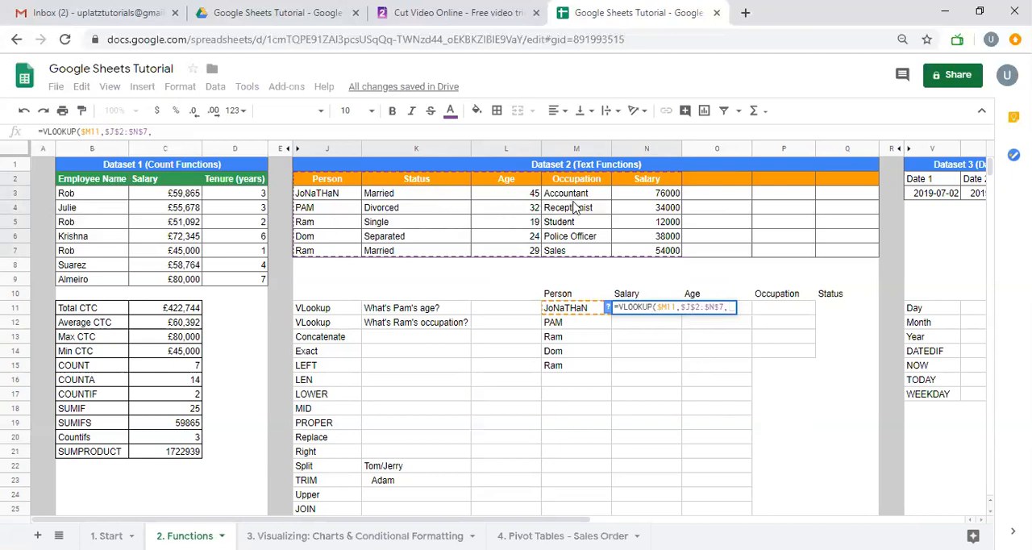
pyautogui.write('5,')
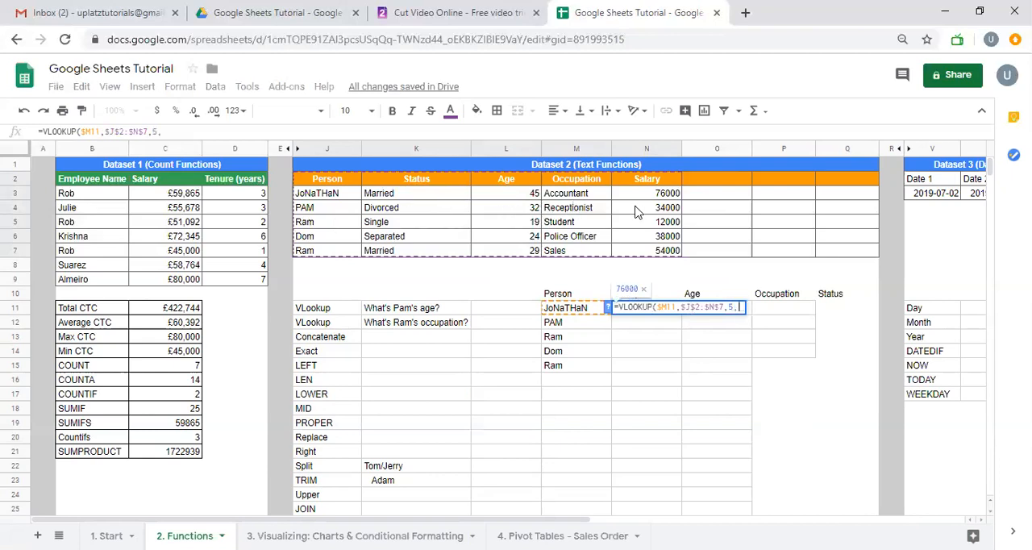
pyautogui.write('FALSE)')
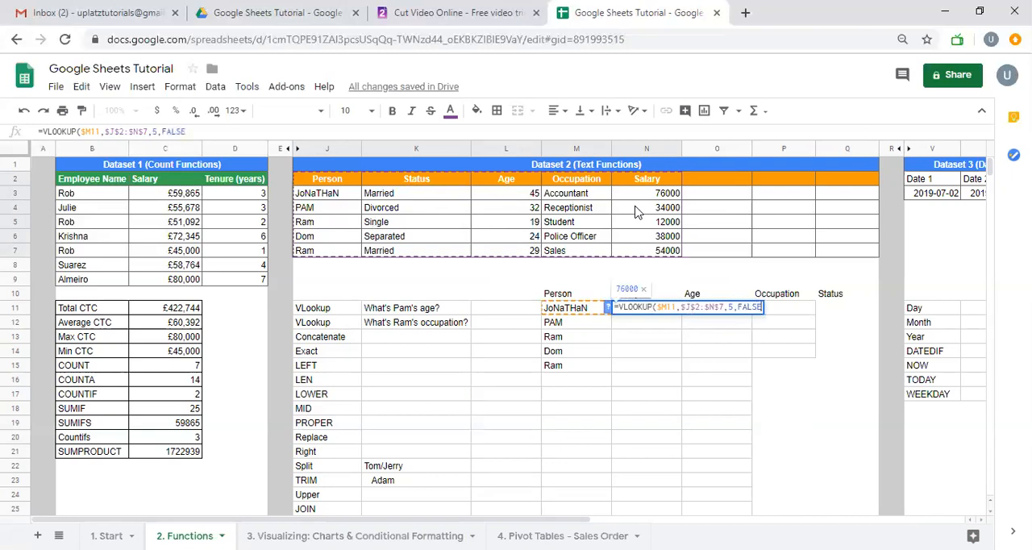
# Finish the N11 formula as =VLOOKUP($M11,$J$2:$N$7,5,0), using 0 for an exact match
pyautogui.press('BackSpace')
pyautogui.press('BackSpace')
pyautogui.press('BackSpace')
pyautogui.press('BackSpace')
pyautogui.press('BackSpace')
pyautogui.press('BackSpace')
pyautogui.write('0')
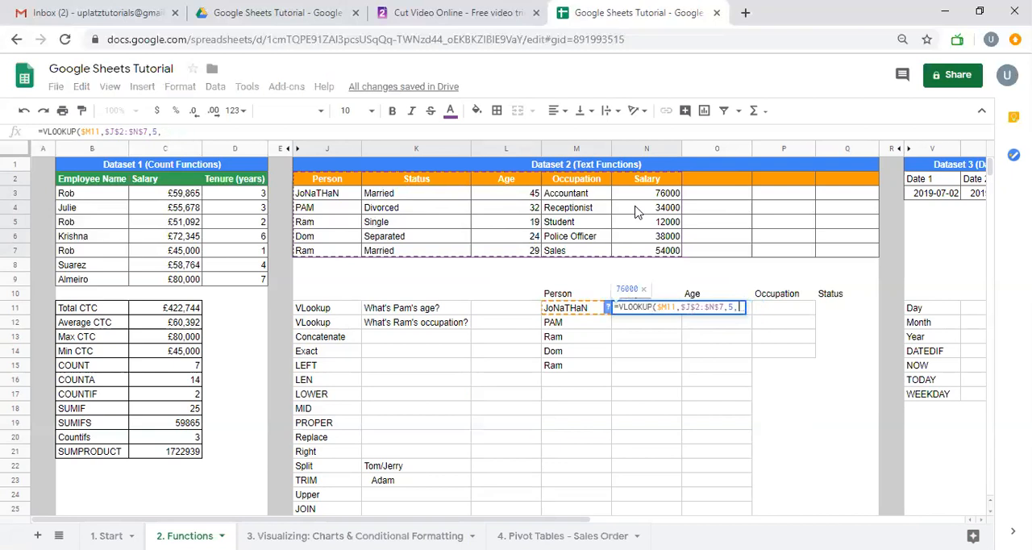
pyautogui.write(')')
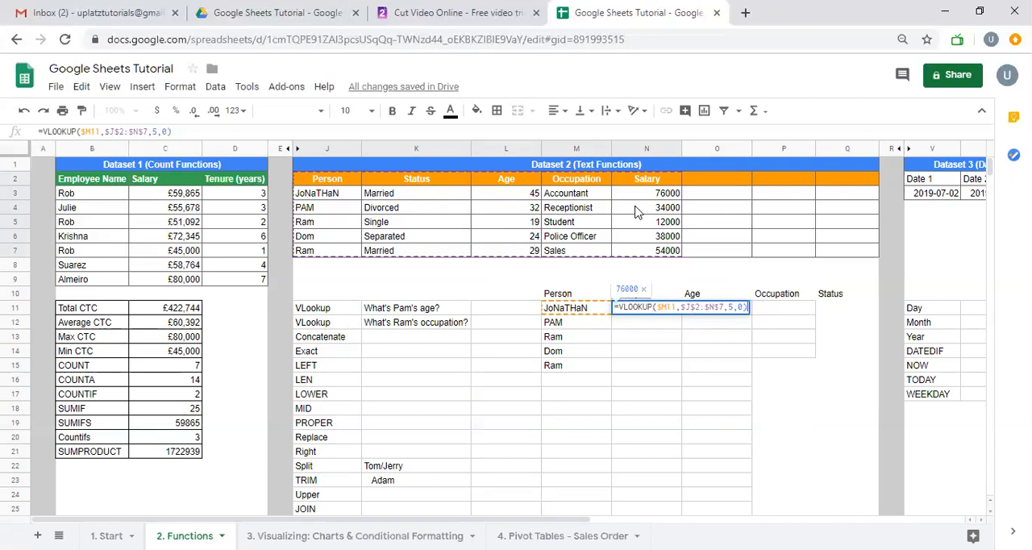
pyautogui.press('Return')
# Fill the N11 formula across to Q11 and down through row 15
pyautogui.press('Up')
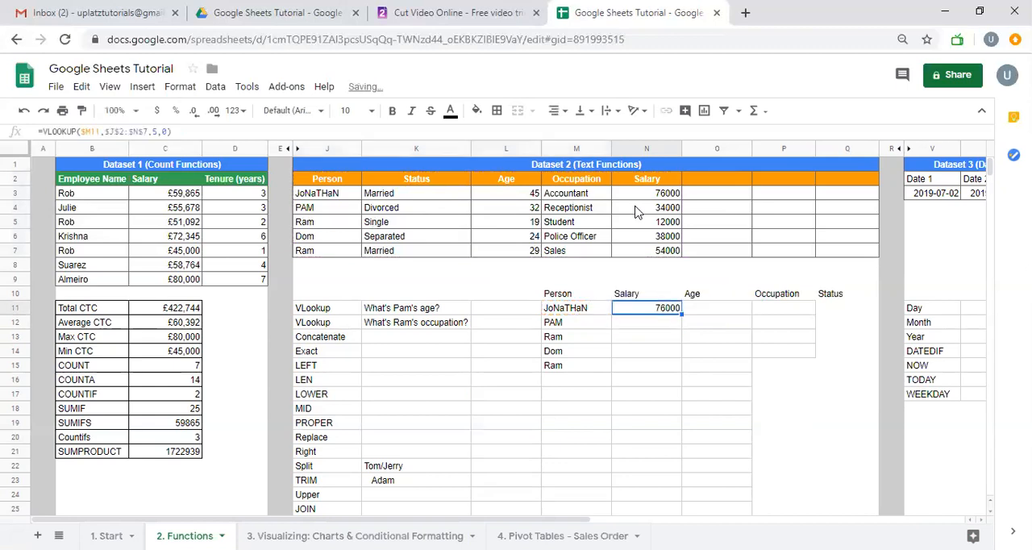
pyautogui.hotkey('shift', 'Right')
pyautogui.hotkey('shift', 'Right')
pyautogui.hotkey('shift', 'Right')
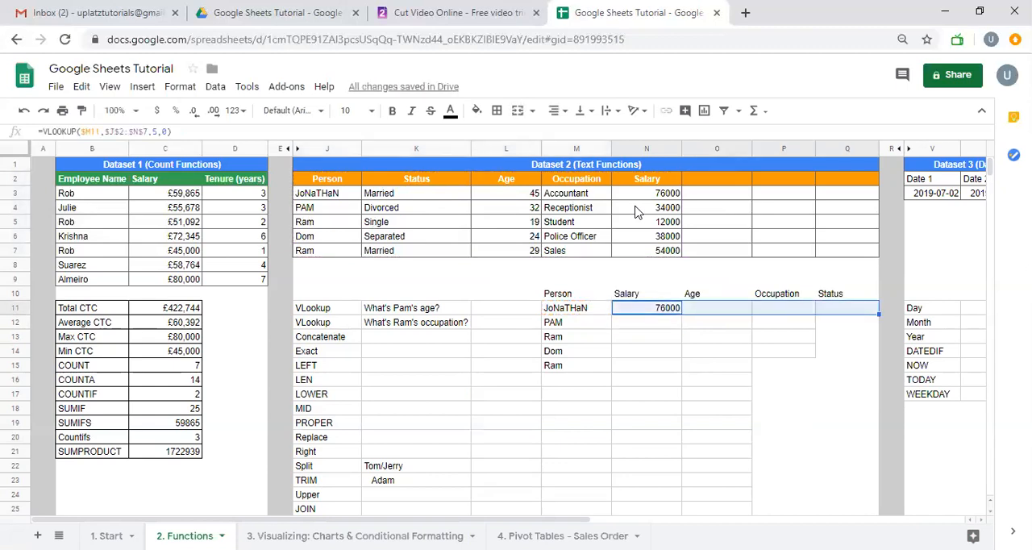
pyautogui.hotkey('ctrl', 'r')
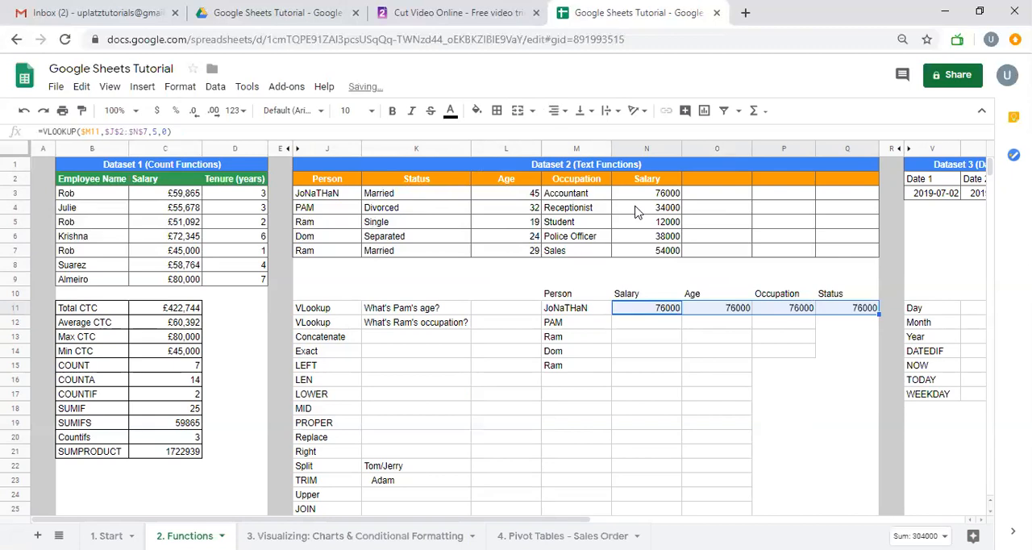
pyautogui.hotkey('shift', 'Down')
pyautogui.hotkey('shift', 'Down')
pyautogui.hotkey('shift', 'Down')
pyautogui.hotkey('shift', 'Down')
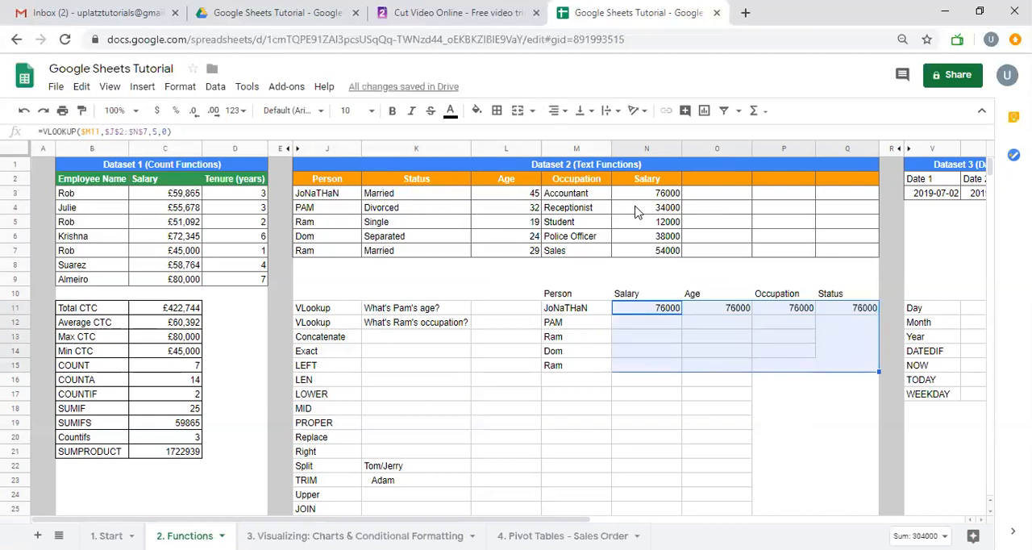
pyautogui.hotkey('ctrl', 'd')
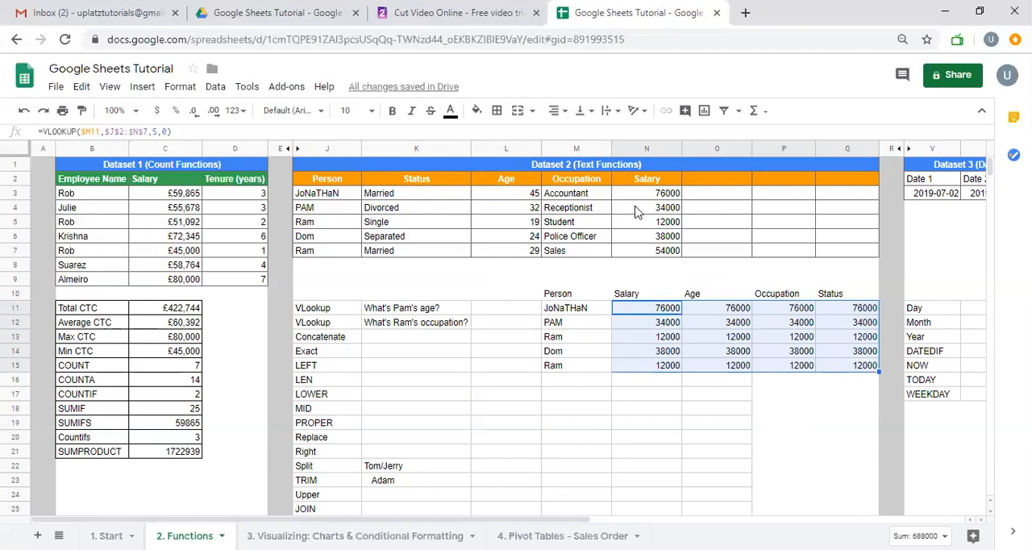
# Undo filling the lookup formula across and down the grid
pyautogui.hotkey('ctrl', 'z')
pyautogui.hotkey('ctrl', 'z')
pyautogui.hotkey('ctrl', 'z')
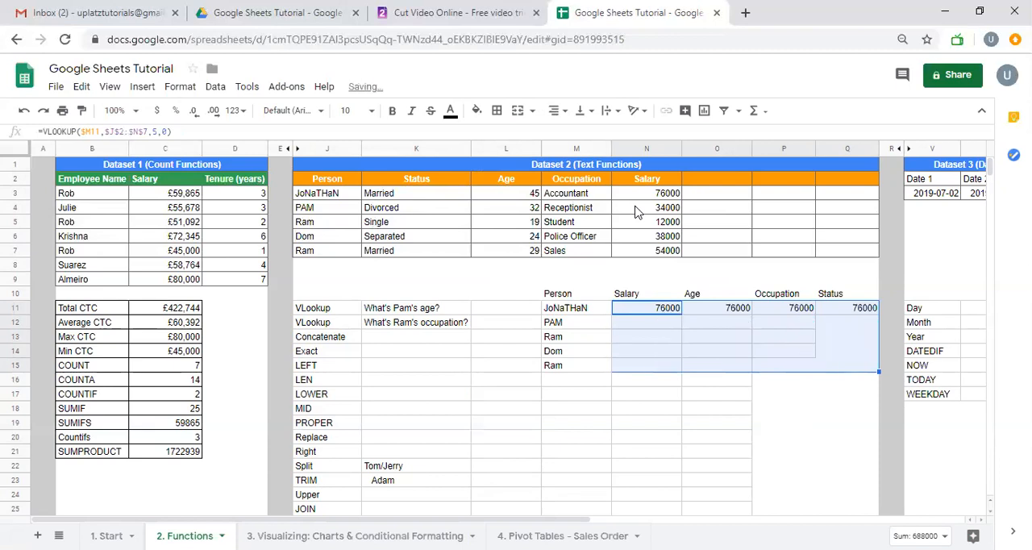
# Enter the column index numbers 5, 3, 4 and 1 in N9:Q9 above the headers
pyautogui.press('Up')
pyautogui.press('Up')
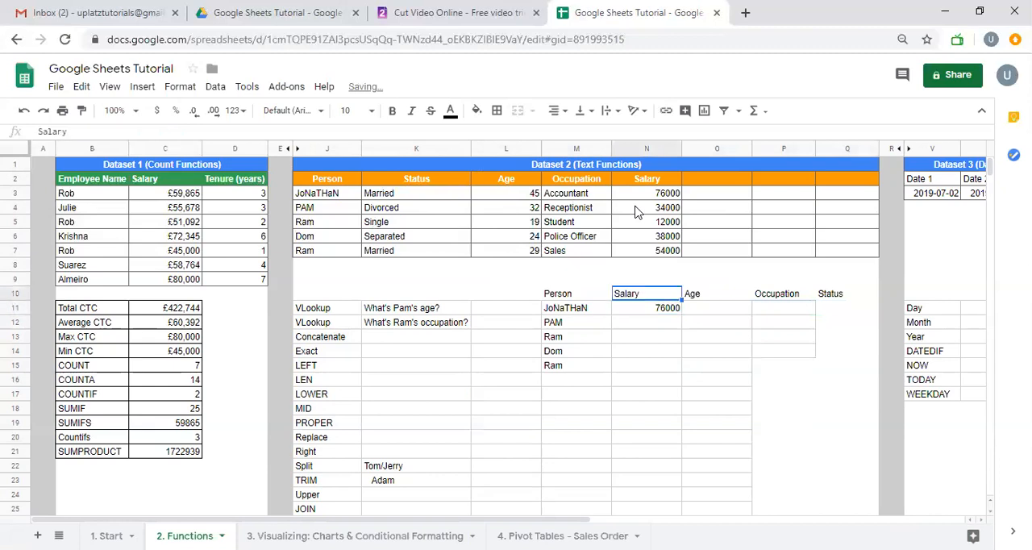
pyautogui.write('5')
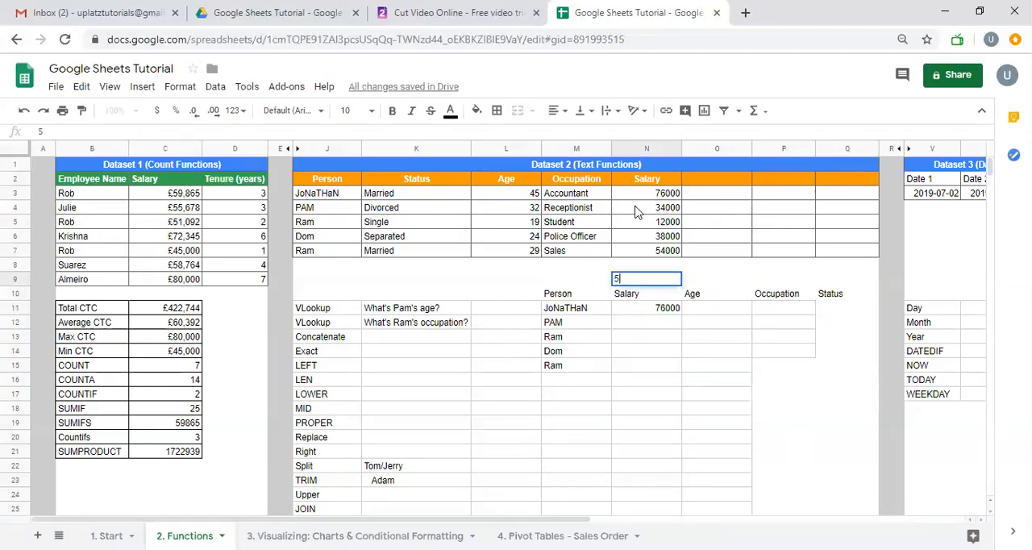
pyautogui.press('Tab')
pyautogui.write('3')
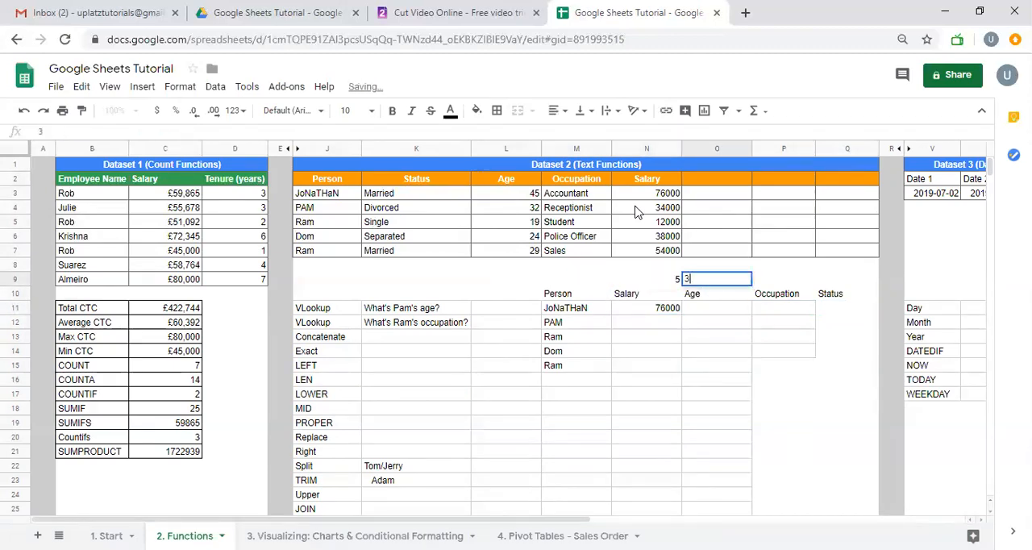
pyautogui.press('Tab')
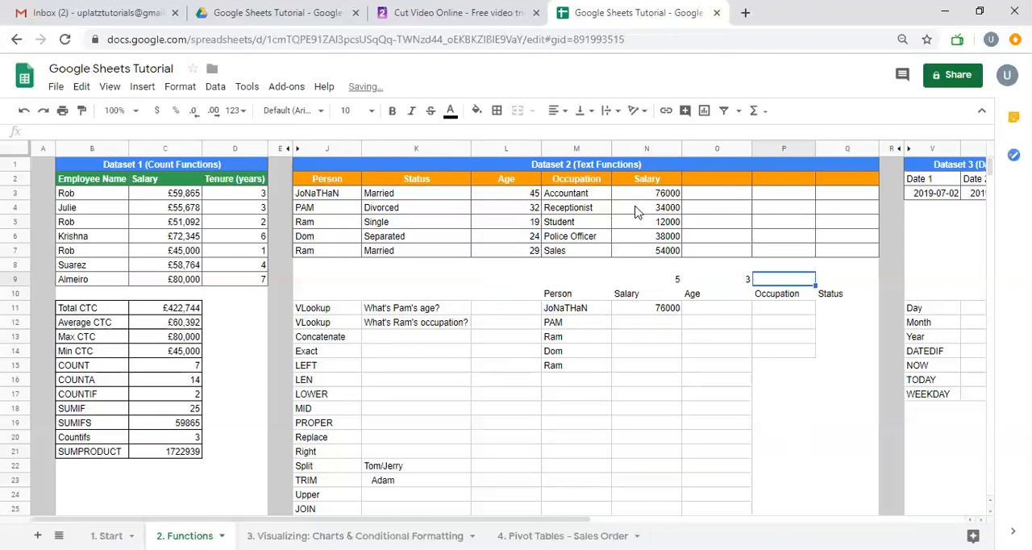
pyautogui.write('4')
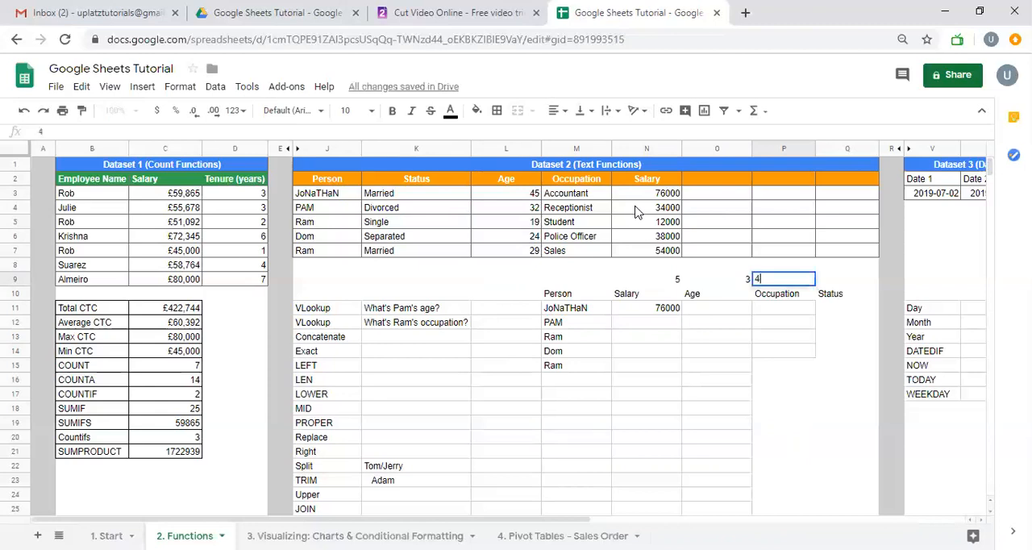
pyautogui.press('Tab')
pyautogui.write('1')
pyautogui.press('Return')
# Replace the fixed column index in the N11 VLOOKUP with the row-locked reference N$9
pyautogui.press('Down')
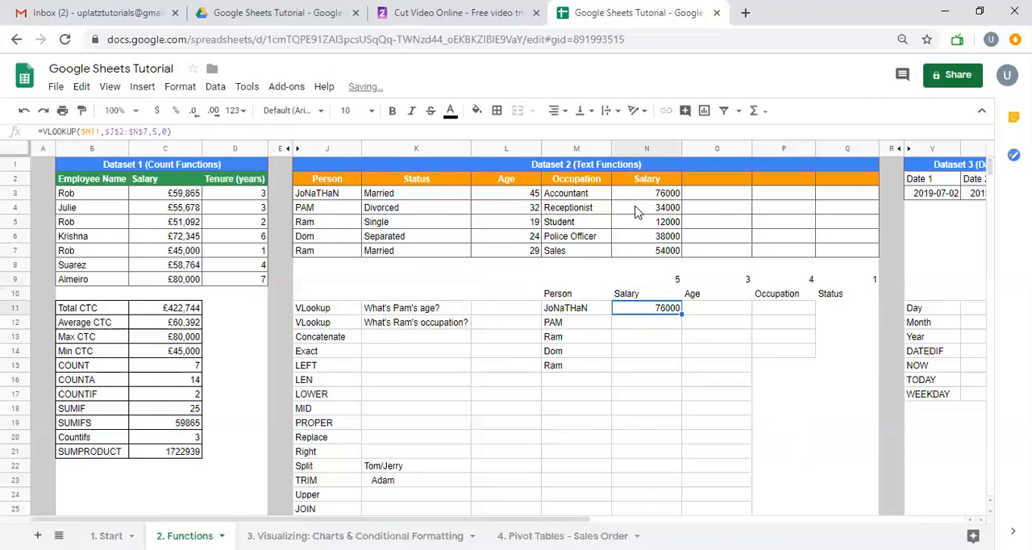
pyautogui.press('F2')
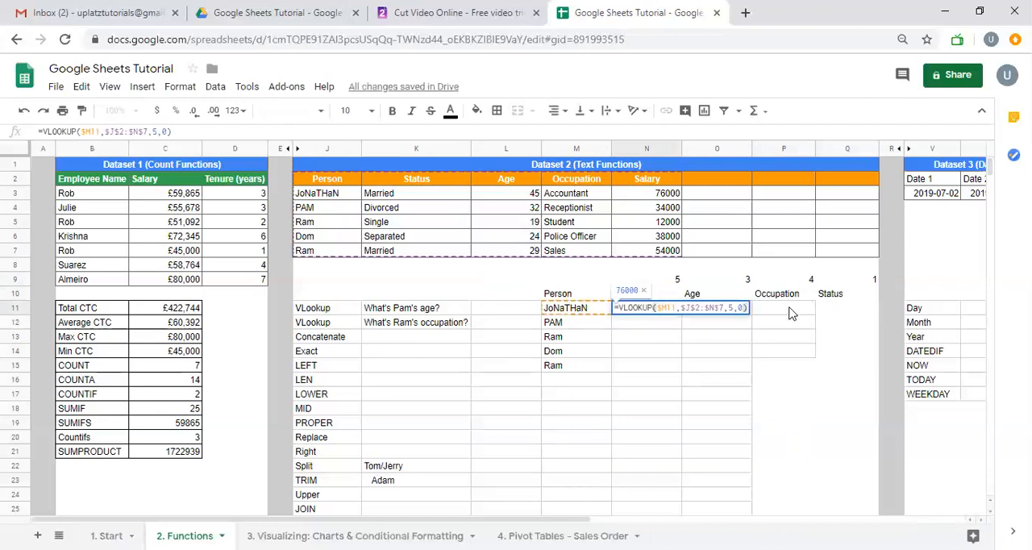
pyautogui.click(731, 307)
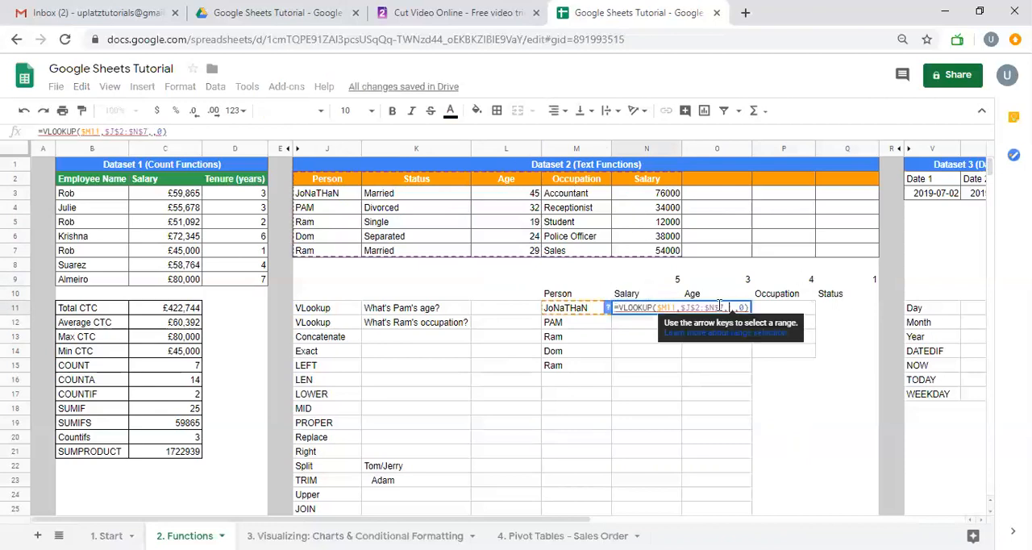
pyautogui.click(663, 279)
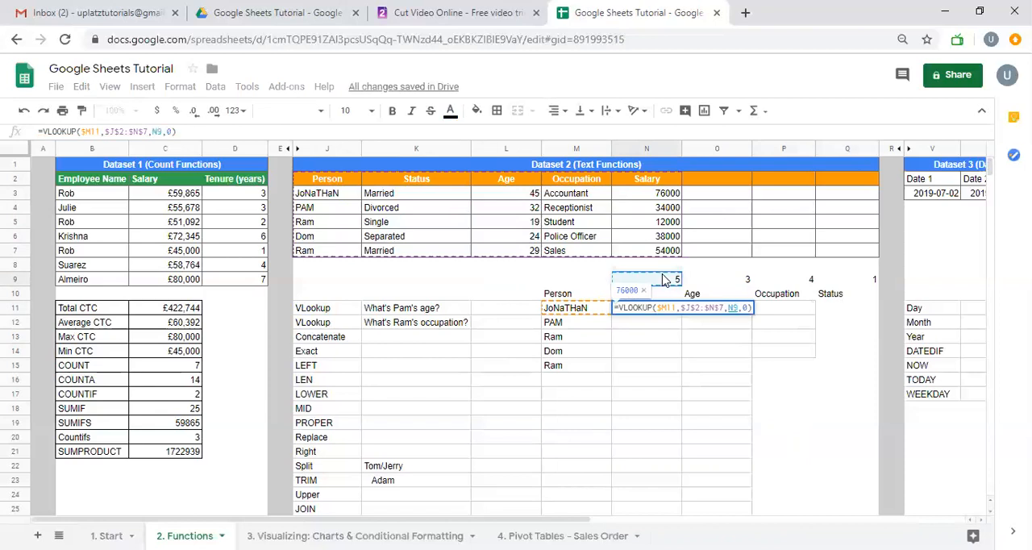
pyautogui.press('F4')
pyautogui.press('F4')
pyautogui.press('Return')
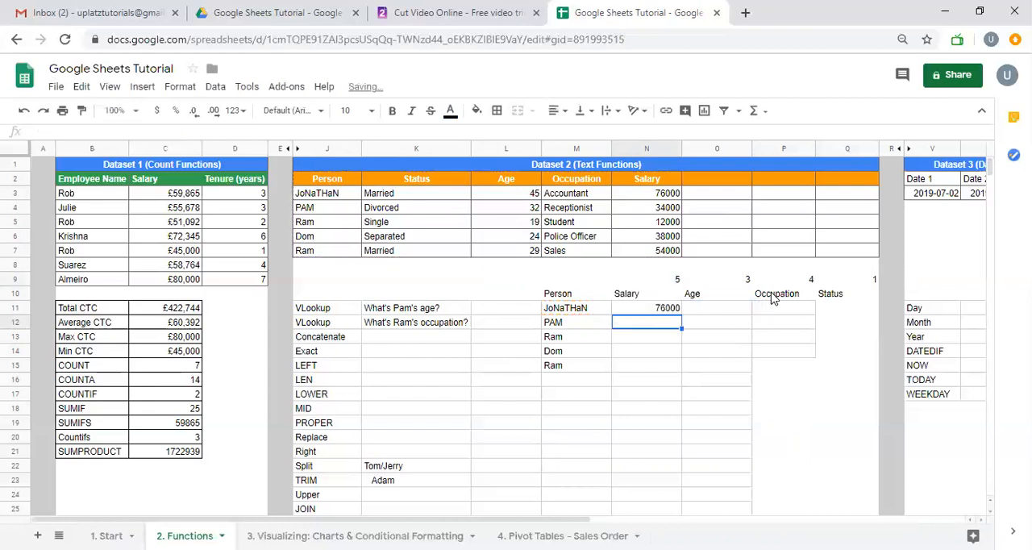
# Fill the N11 lookup formula across to Q11 and down through row 15
pyautogui.press('Up')
pyautogui.hotkey('shift', 'Right')
pyautogui.hotkey('shift', 'Right')
pyautogui.hotkey('shift', 'Right')
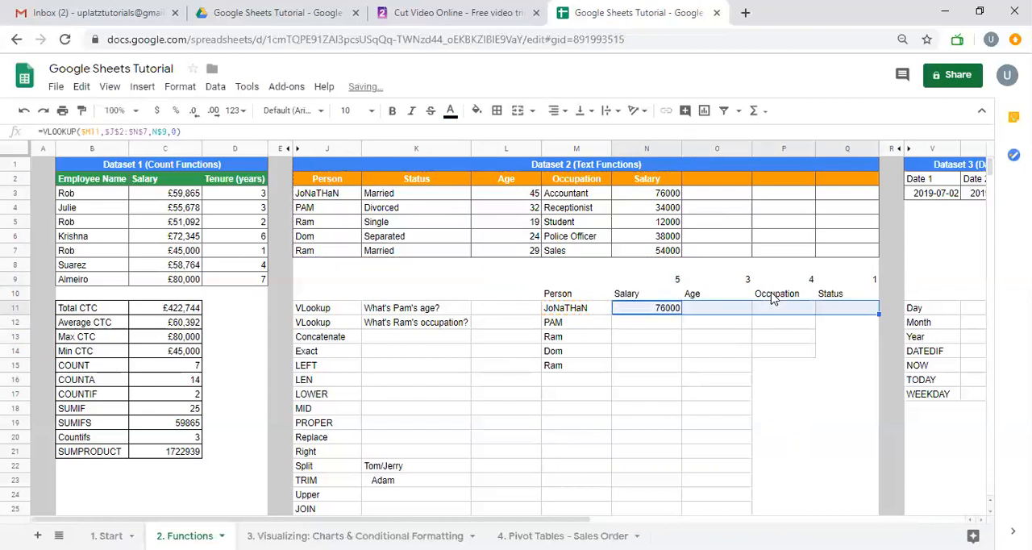
pyautogui.hotkey('ctrl', 'r')
pyautogui.hotkey('shift', 'Down')
pyautogui.hotkey('shift', 'Down')
pyautogui.hotkey('shift', 'Down')
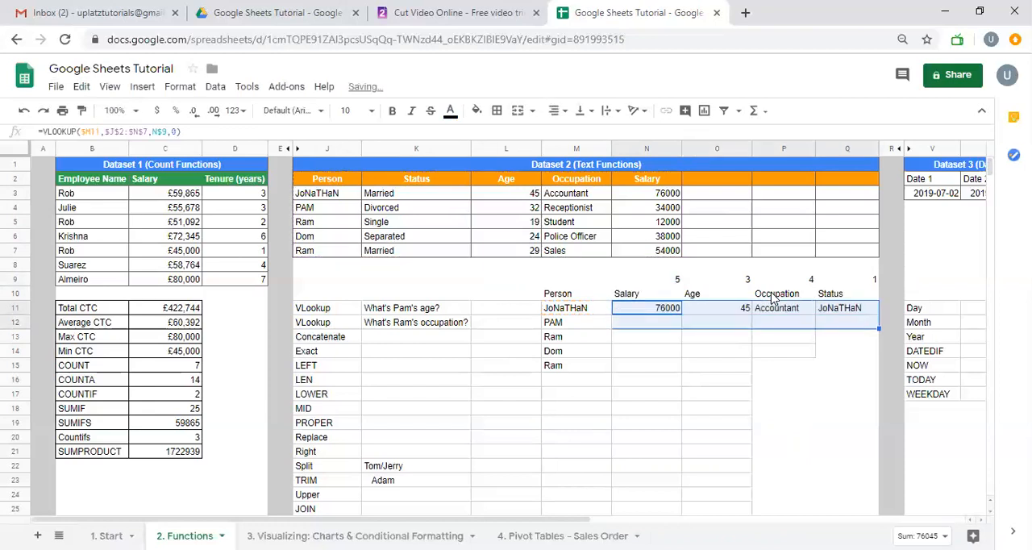
pyautogui.hotkey('shift', 'Down')
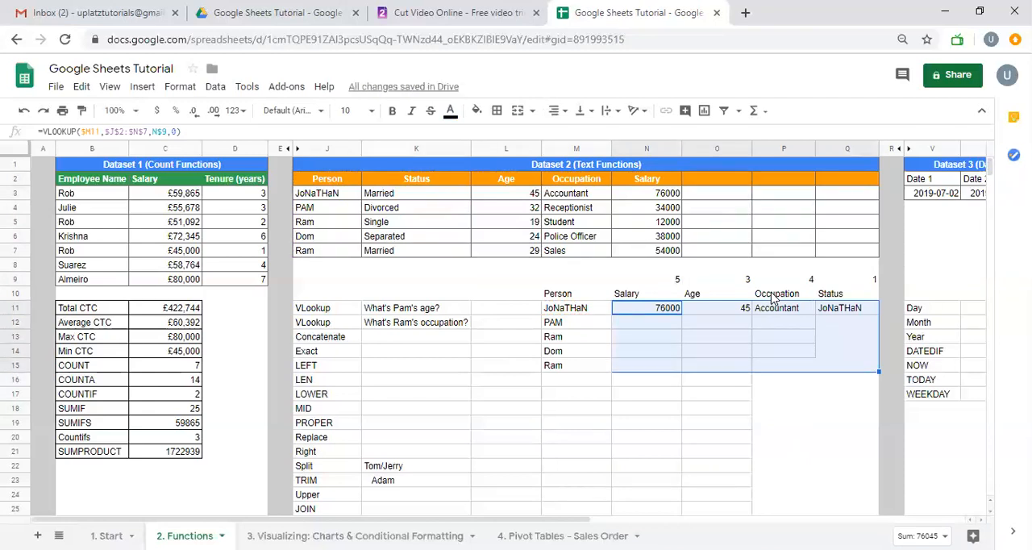
pyautogui.hotkey('ctrl', 'd')
# Change the column index above the Status header in Q9 to 2
pyautogui.press('Up')
pyautogui.press('Up')
pyautogui.press('Right')
pyautogui.press('Right')
pyautogui.press('Right')
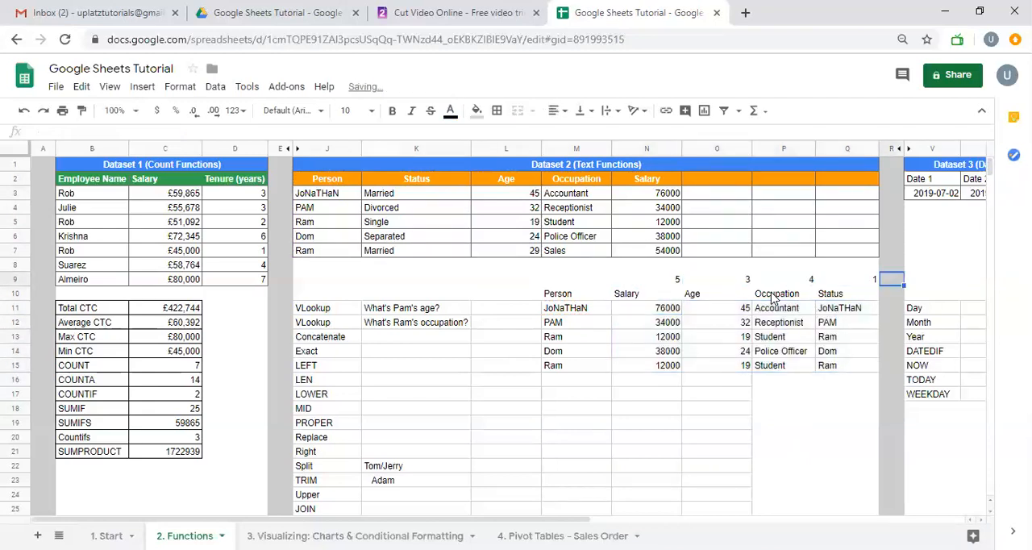
pyautogui.write('2')
pyautogui.press('Return')
pyautogui.press('Up')
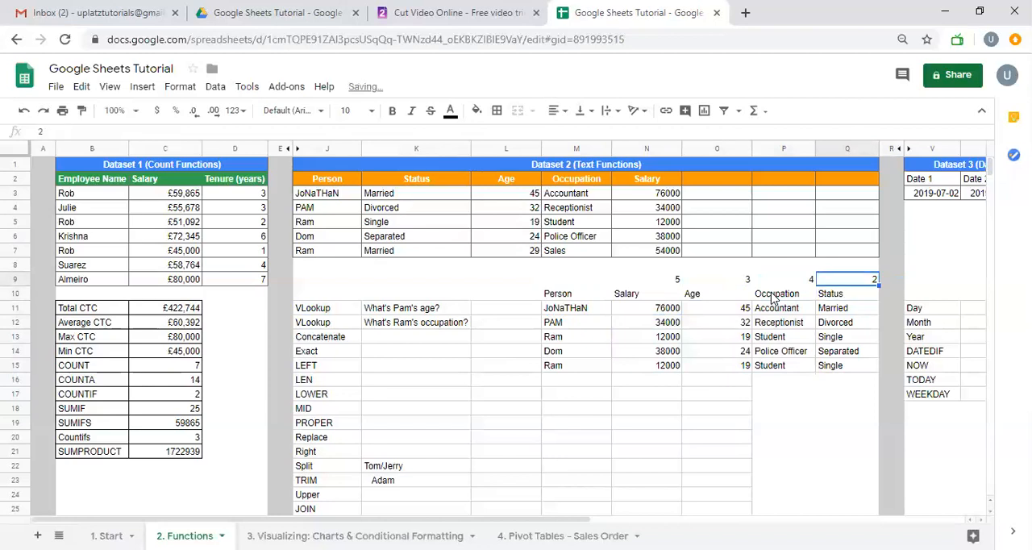
# Review the column index numbers in row 9 above the lookup grid's headers
pyautogui.press('Left')
pyautogui.press('Left')
pyautogui.press('Left')
pyautogui.press('Left')
pyautogui.press('Left')
pyautogui.press('Right')
pyautogui.press('Right')
pyautogui.press('Right')
pyautogui.press('Right')
pyautogui.press('Left')
pyautogui.press('Left')
pyautogui.press('Left')
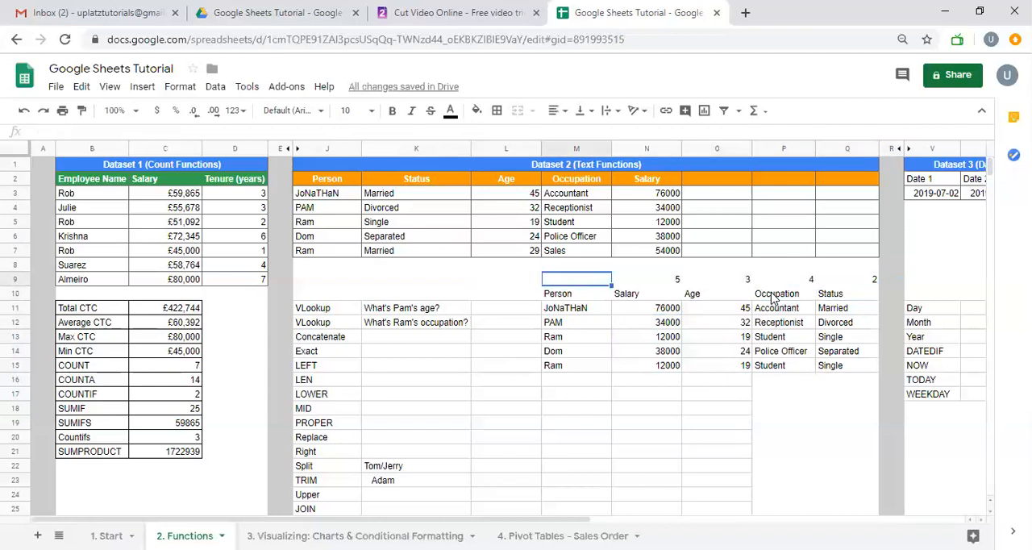
pyautogui.press('Right')
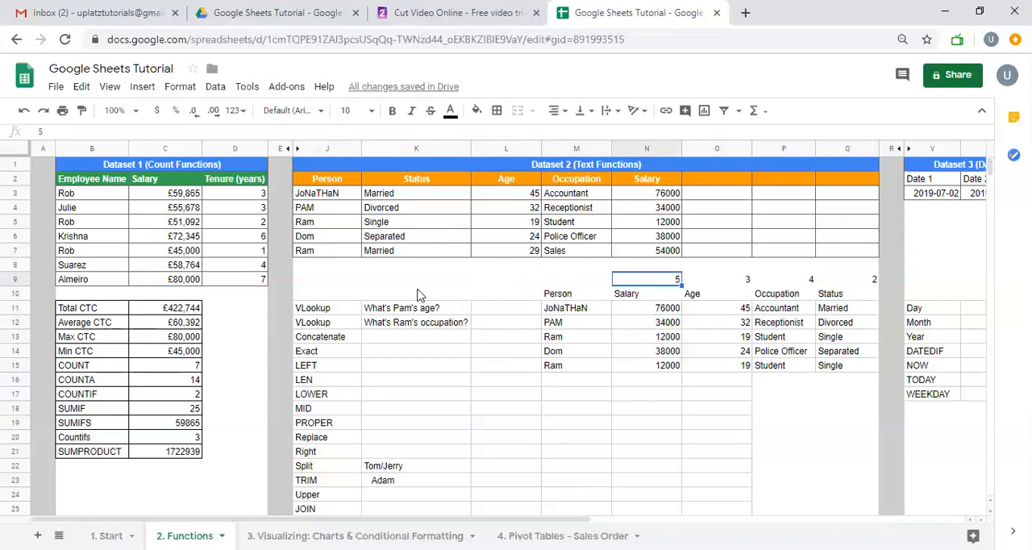
# Try hiding row 9 with the column index numbers, and undo it
pyautogui.rightClick(18, 279)
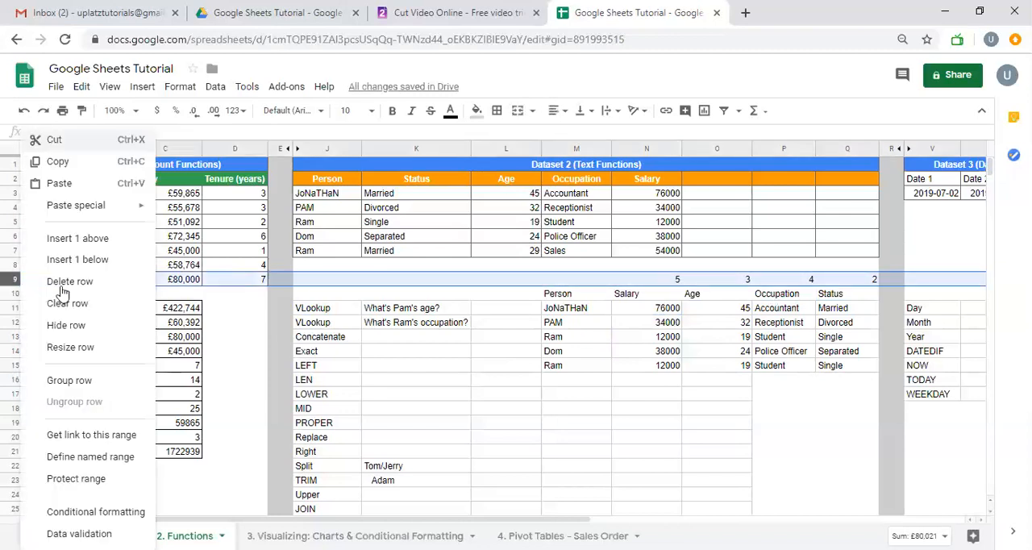
pyautogui.click(104, 327)
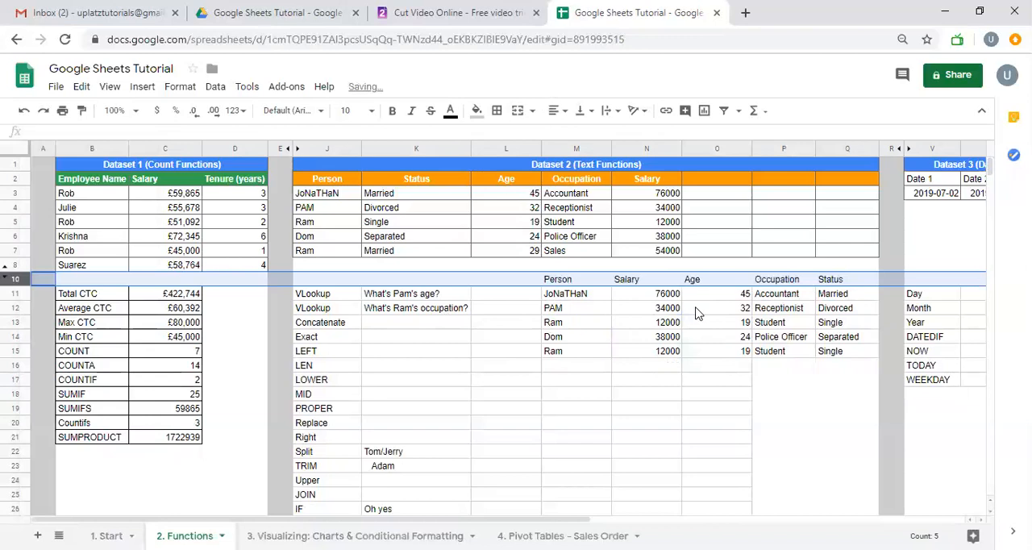
pyautogui.hotkey('ctrl', 'z')
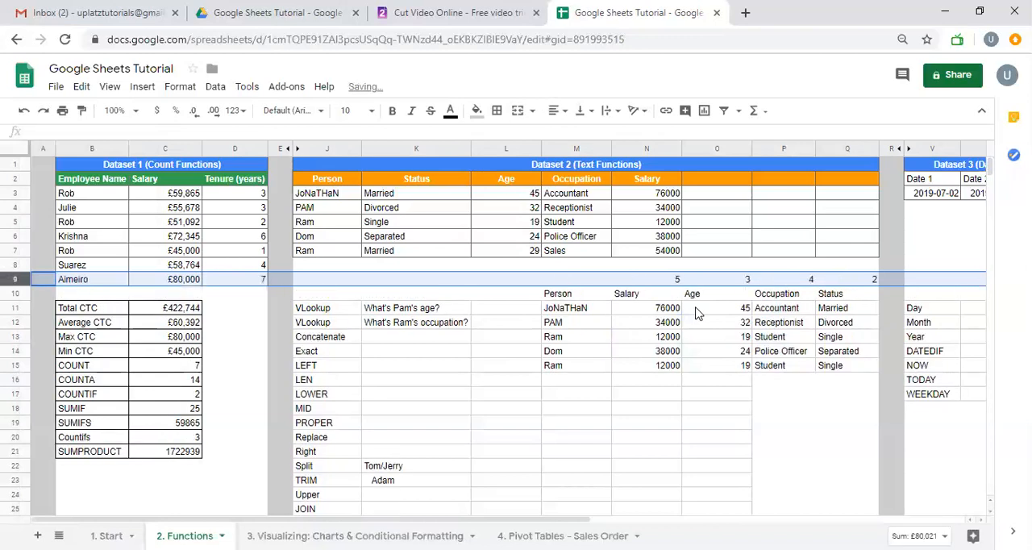
# Inspect the VLOOKUP formula and its highlighted references in N11 without changing it
pyautogui.click(645, 312)
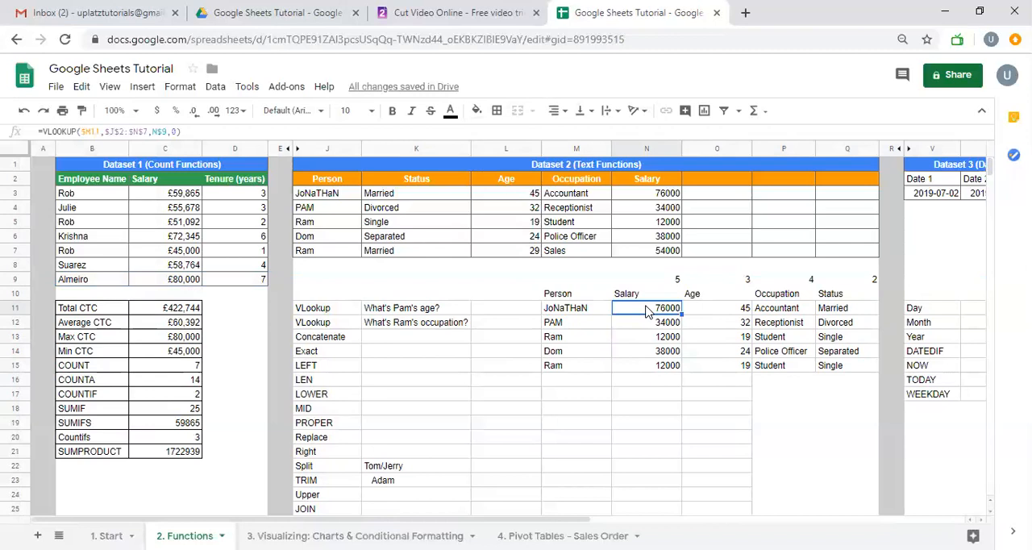
pyautogui.doubleClick(645, 312)
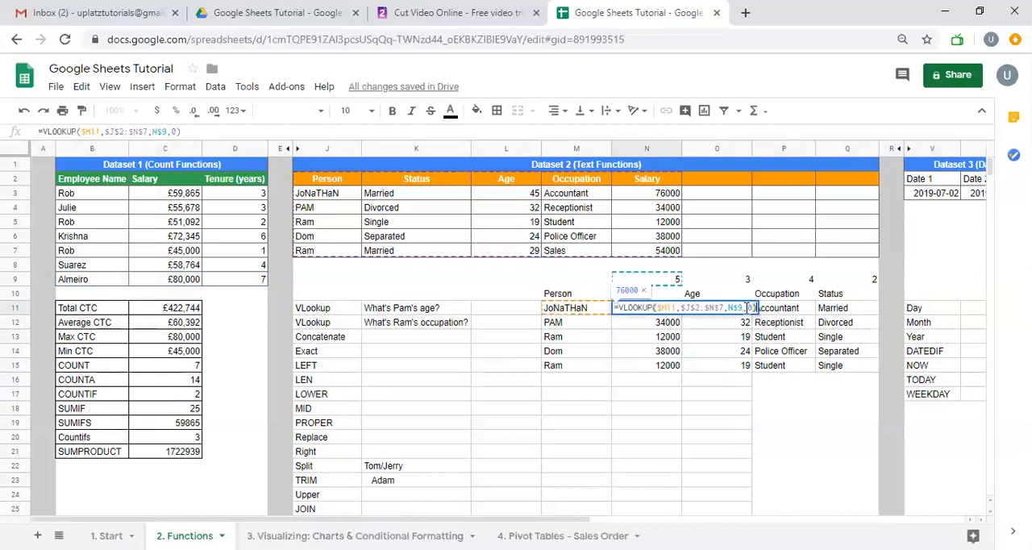
pyautogui.press('Escape')
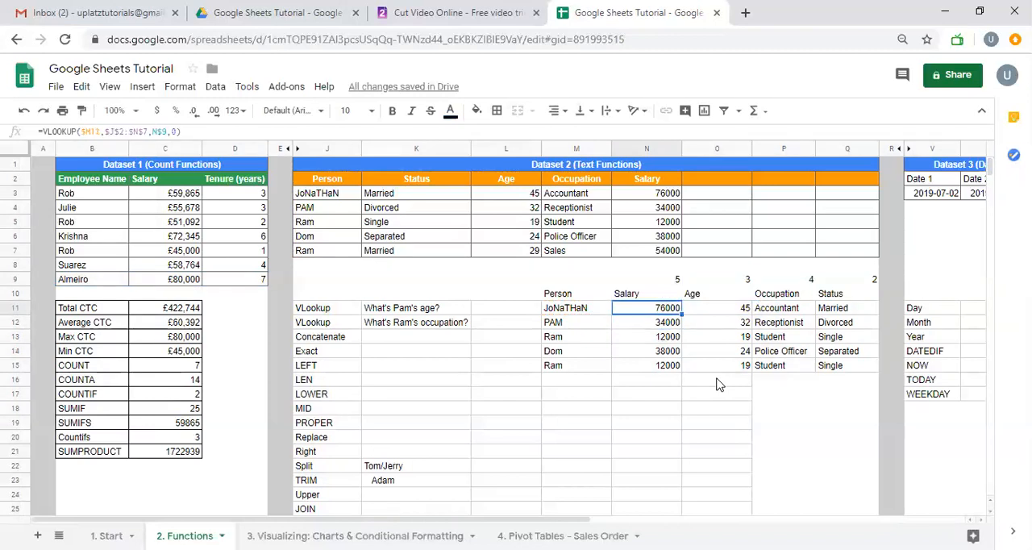
# Undo the Q9 column index change and the fill of the lookup formula across the grid
pyautogui.hotkey('ctrl', 'shift', 'Down')
pyautogui.hotkey('ctrl', 'shift', 'Right')
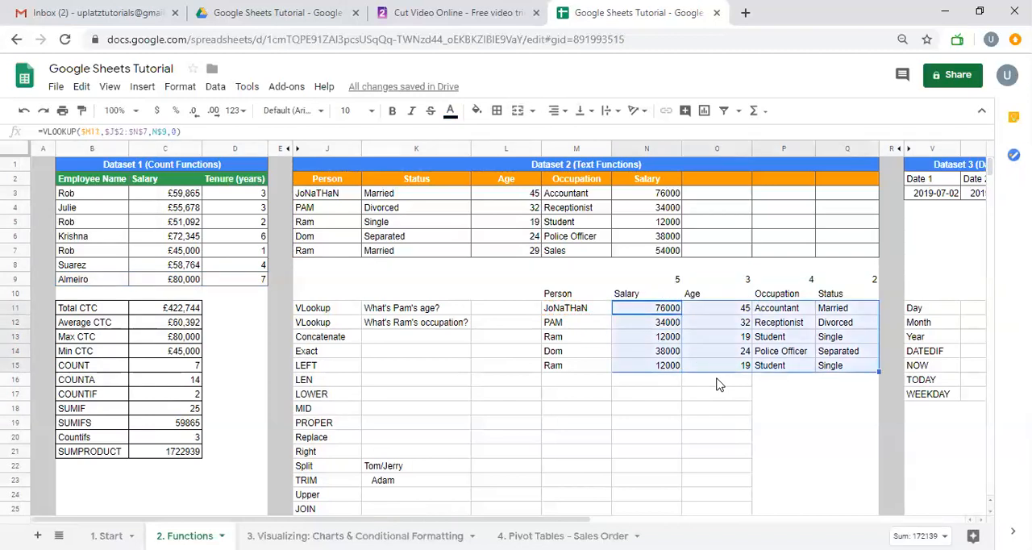
pyautogui.hotkey('ctrl', 'z')
pyautogui.hotkey('ctrl', 'z')
pyautogui.hotkey('ctrl', 'z')
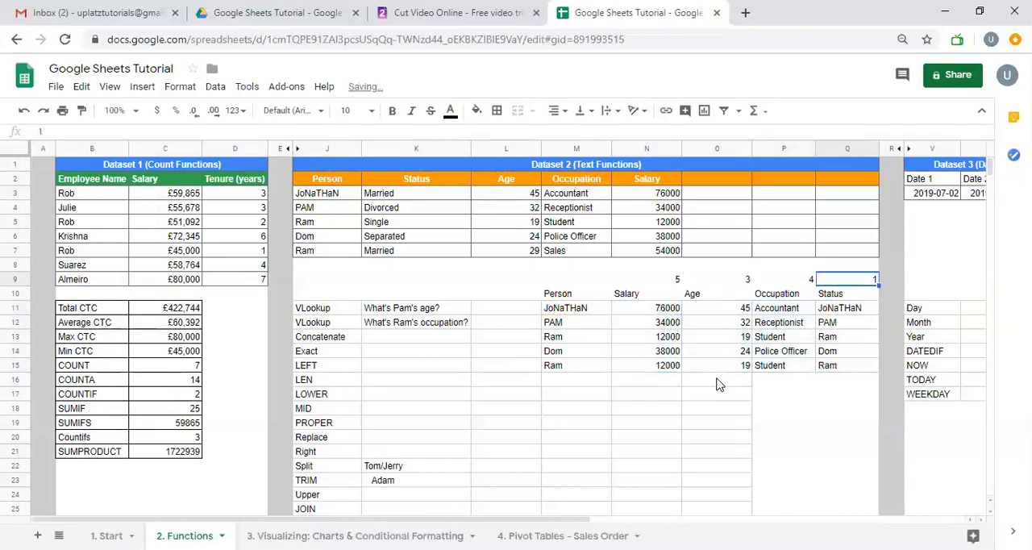
pyautogui.hotkey('ctrl', 'z')
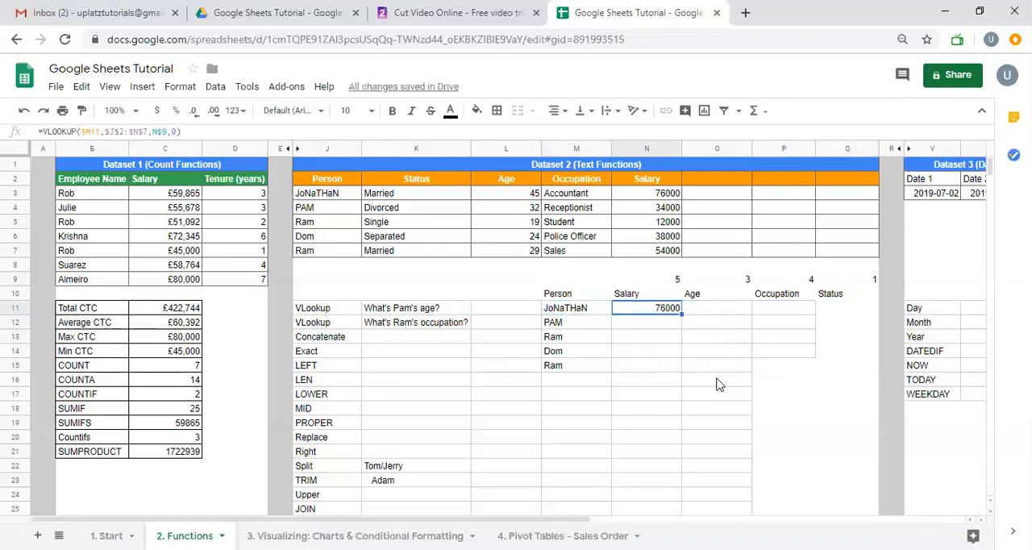
# Replace the N$9 column index in the N11 VLOOKUP with a nested INDEX and MATCH searching for header N10
pyautogui.press('F2')
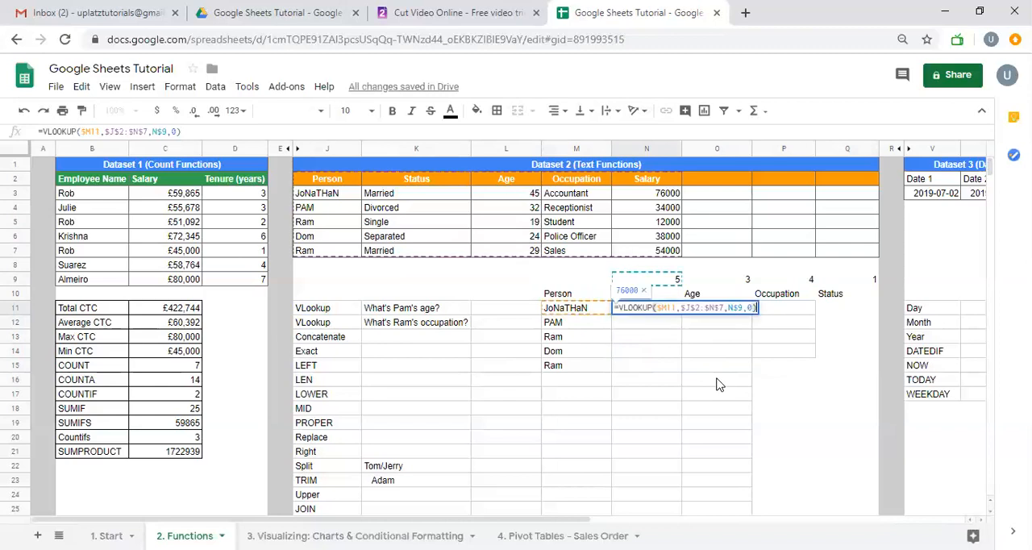
pyautogui.press('BackSpace')
pyautogui.press('BackSpace')
pyautogui.press('BackSpace')
pyautogui.press('BackSpace')
pyautogui.press('BackSpace')
pyautogui.press('BackSpace')
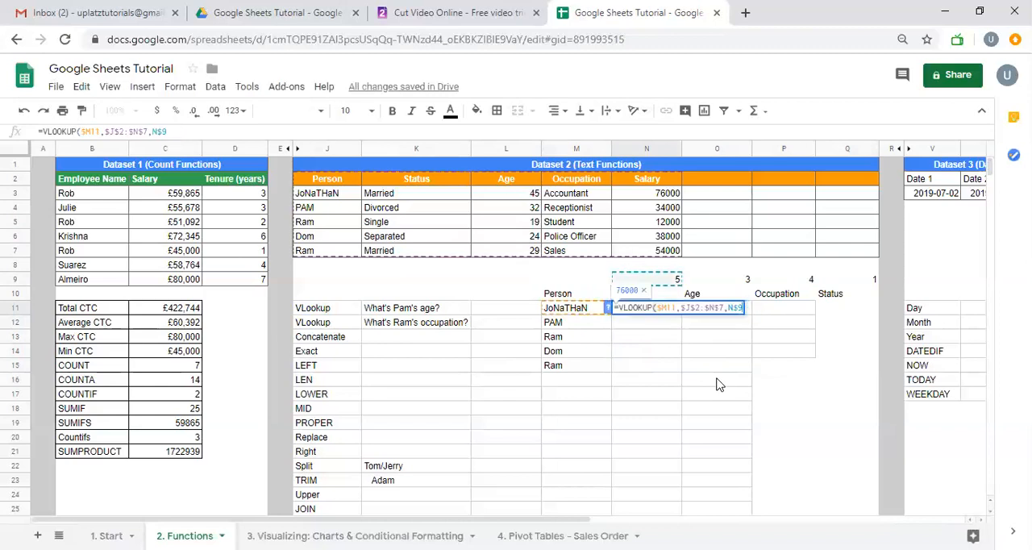
pyautogui.write('indes')
pyautogui.press('BackSpace')
pyautogui.write('x')
pyautogui.press('Tab')
pyautogui.write('match')
pyautogui.press('Tab')
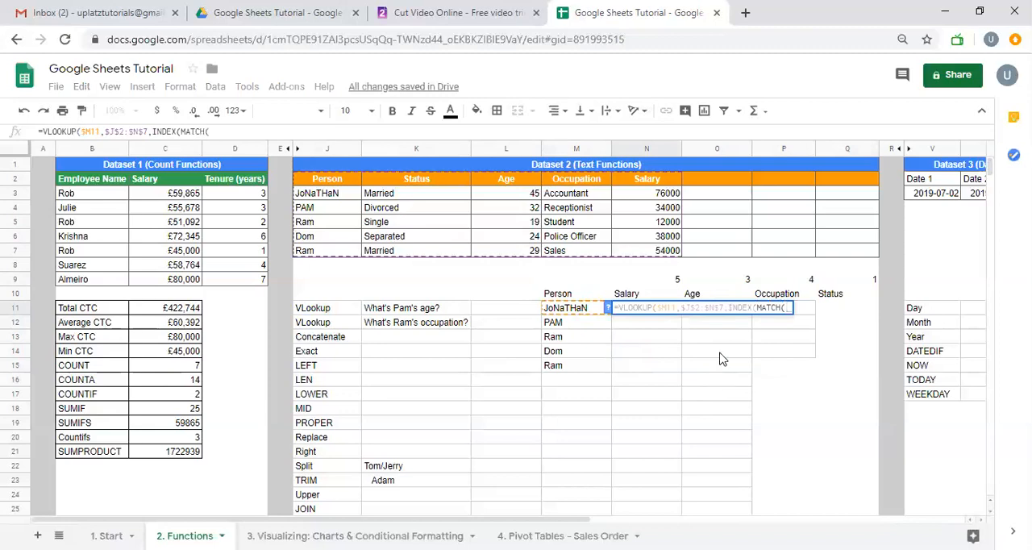
pyautogui.click(642, 298)
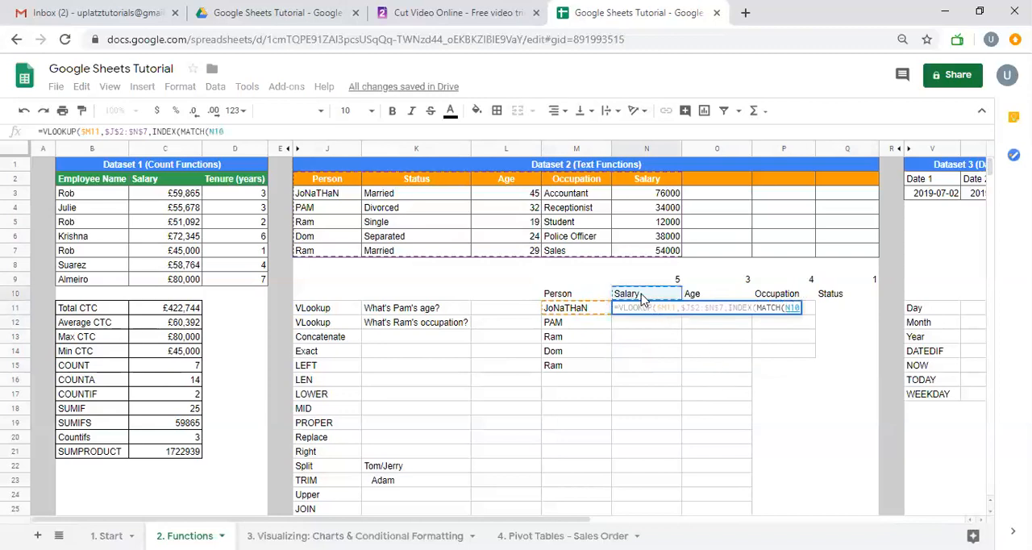
pyautogui.write(',')
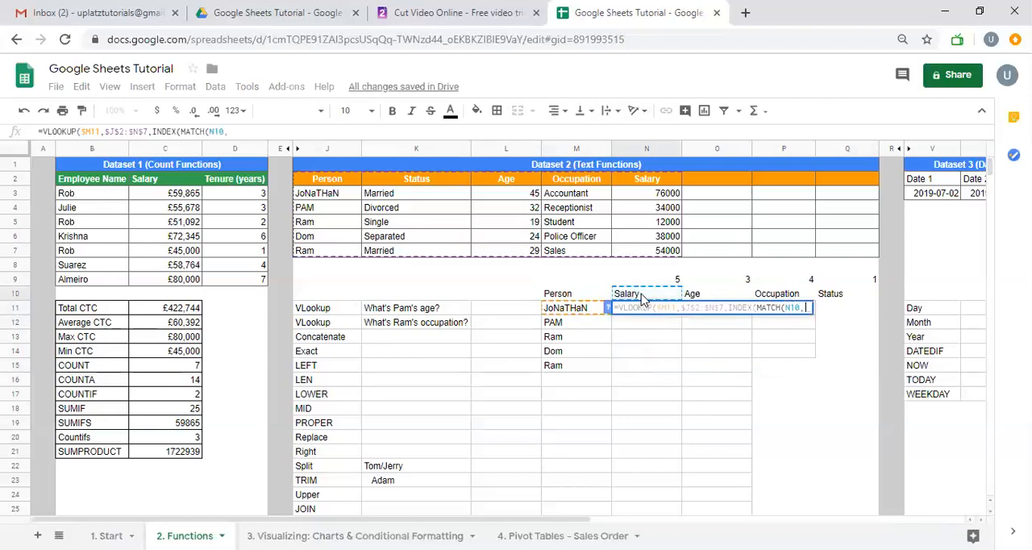
# Give MATCH the absolute header range $J$2:$N$2 and search type 0, and close its parenthesis
pyautogui.click(339, 185)
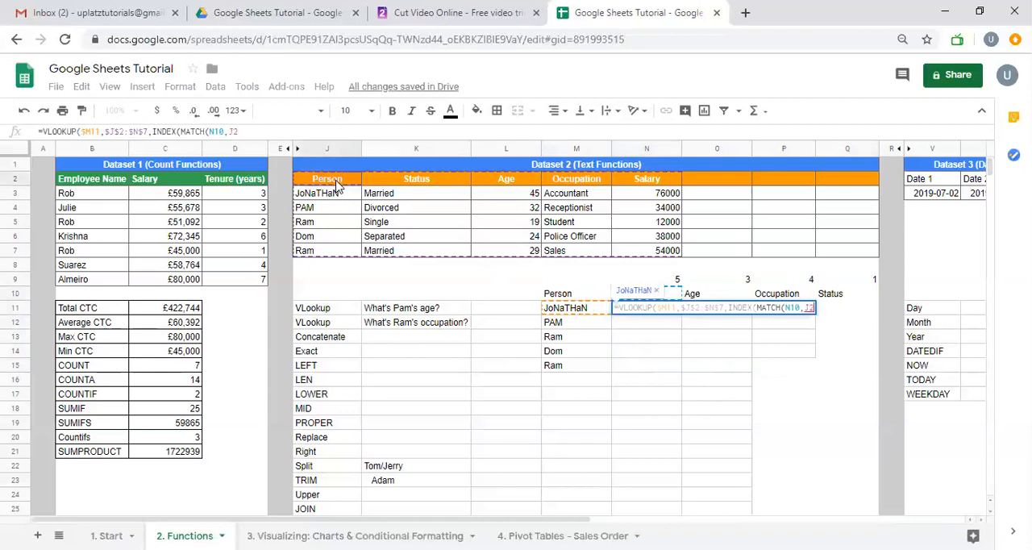
pyautogui.hotkey('shift', 'Right')
pyautogui.hotkey('shift', 'Right')
pyautogui.hotkey('shift', 'Right')
pyautogui.hotkey('shift', 'Right')
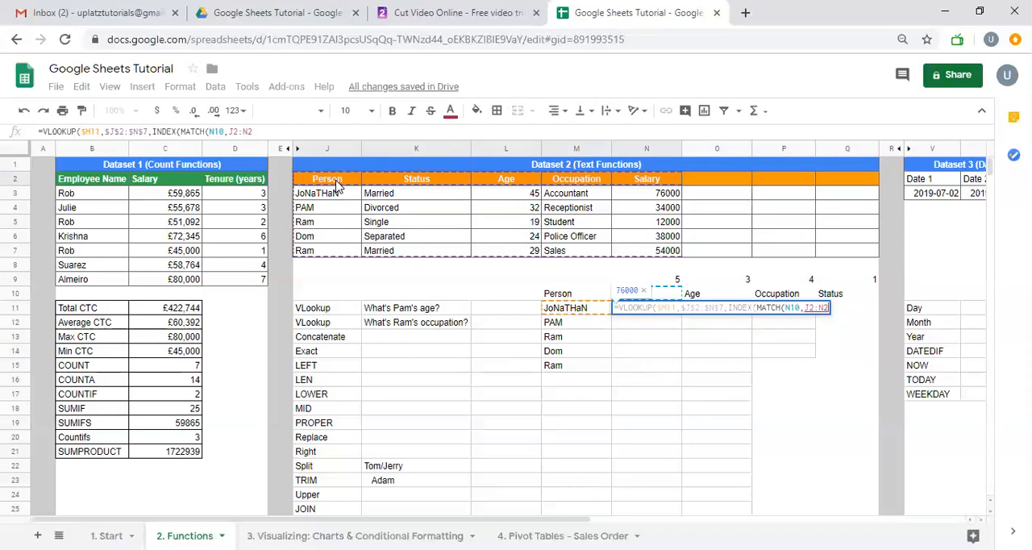
pyautogui.press('F4')
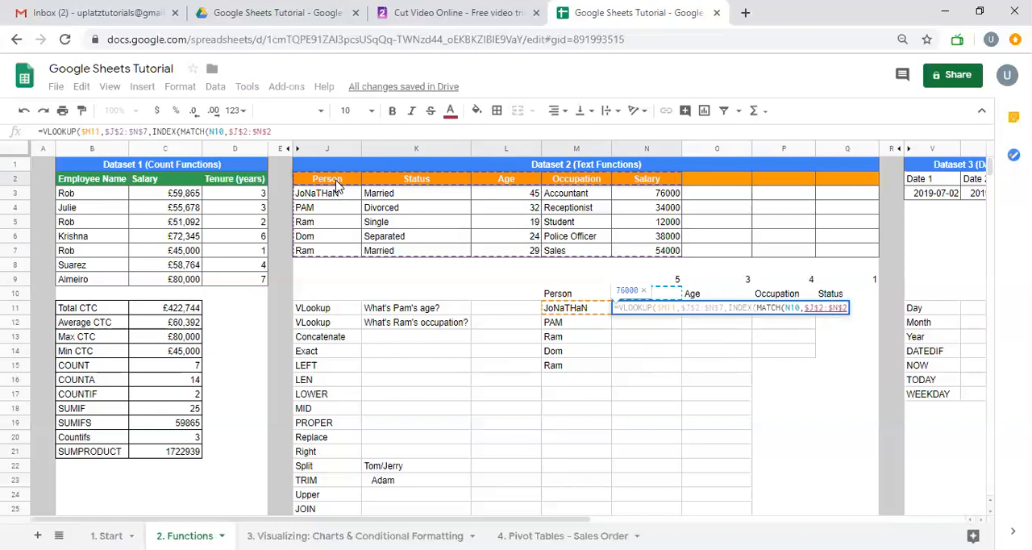
pyautogui.write(',')
pyautogui.press('BackSpace')
pyautogui.write(',0')
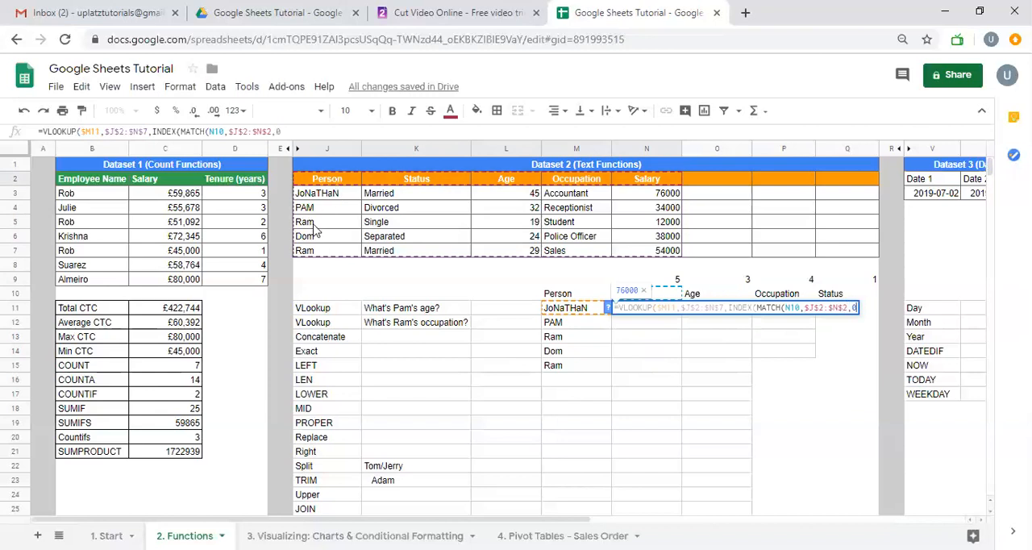
pyautogui.click(608, 307)
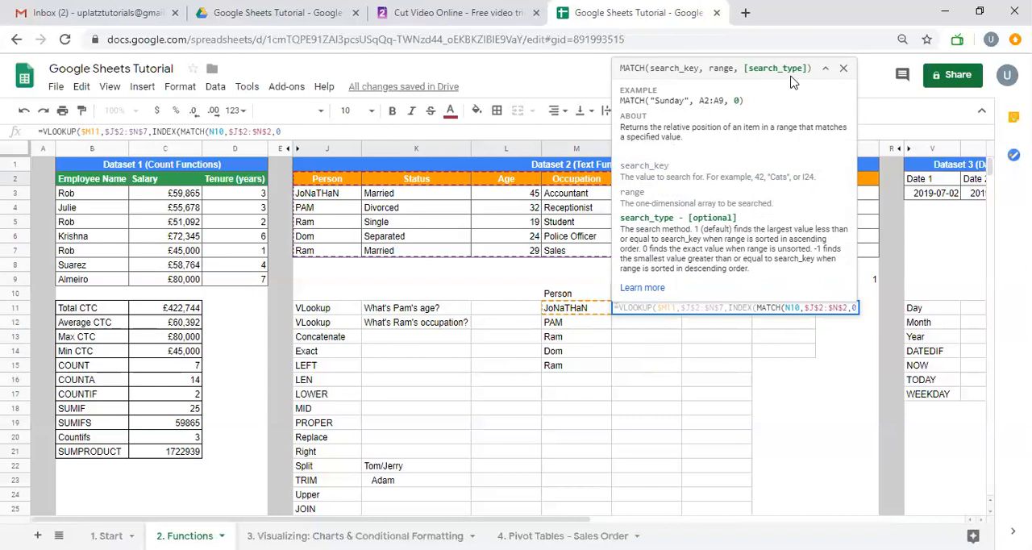
pyautogui.write(')')
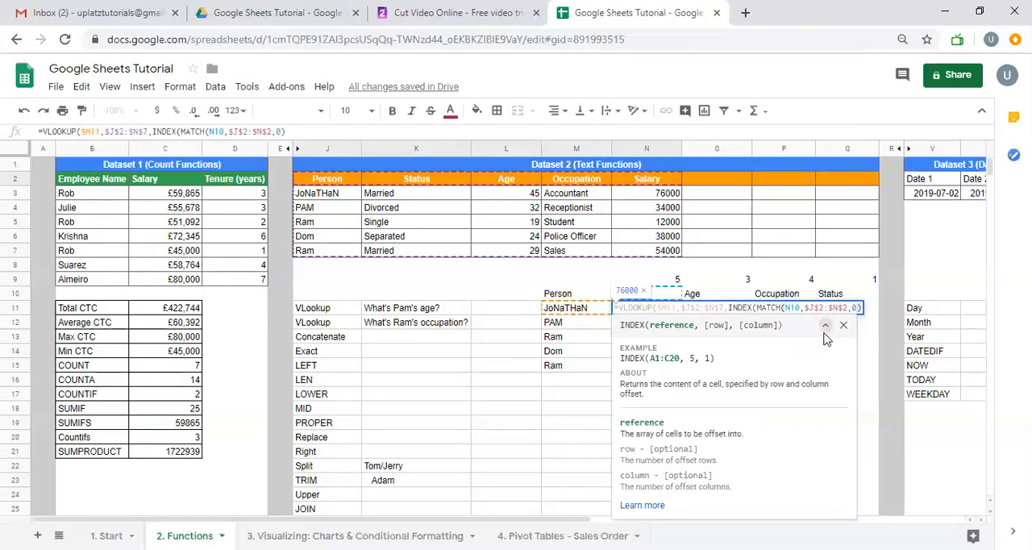
# Remove the INDEX wrapper from the N11 formula so MATCH alone supplies the column index
pyautogui.click(759, 310)
pyautogui.press('BackSpace')
pyautogui.press('BackSpace')
pyautogui.press('BackSpace')
pyautogui.press('BackSpace')
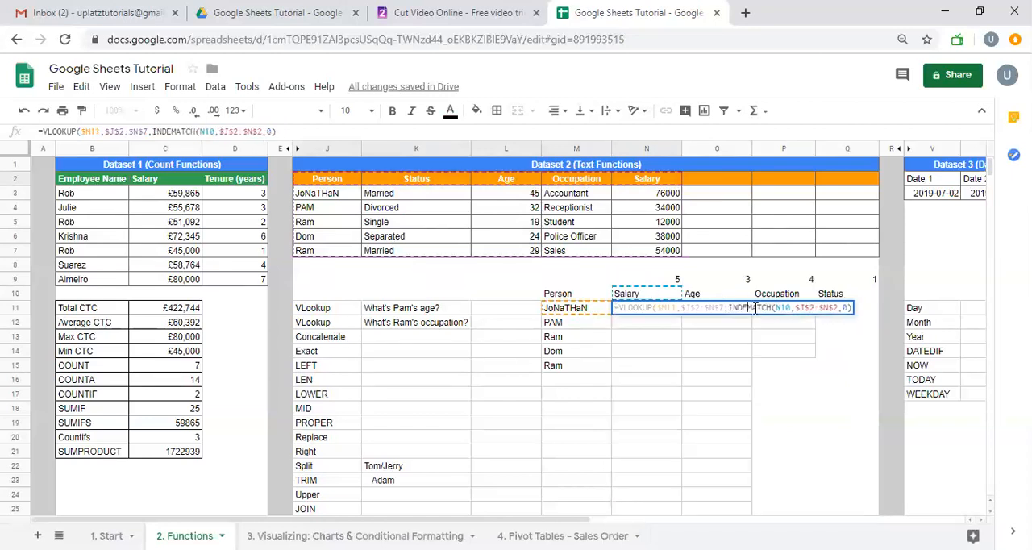
pyautogui.press('BackSpace')
pyautogui.press('BackSpace')
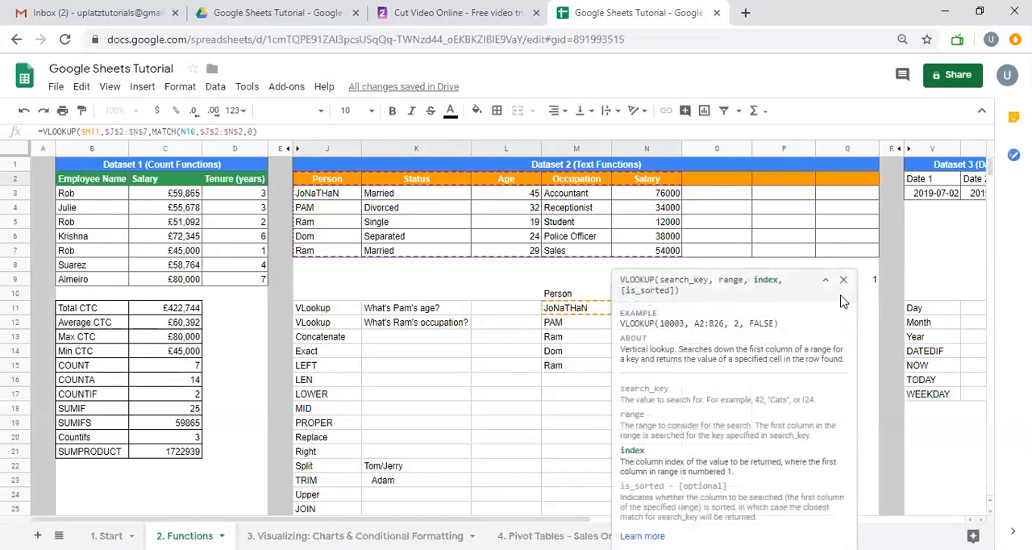
pyautogui.click(844, 280)
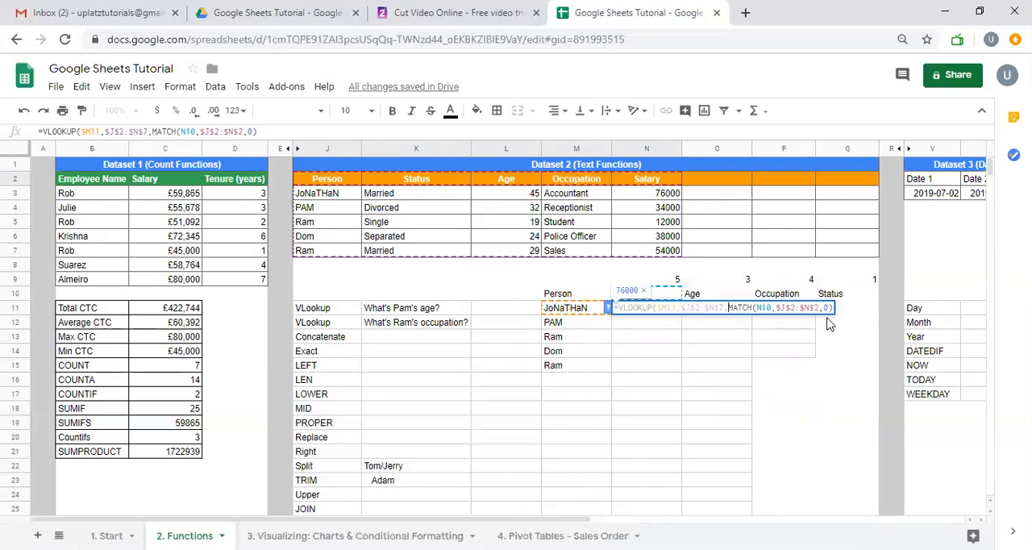
# Complete the N11 VLOOKUP with 0 as its final argument after the MATCH function and enter the formula
pyautogui.click(833, 308)
pyautogui.write(',0)')
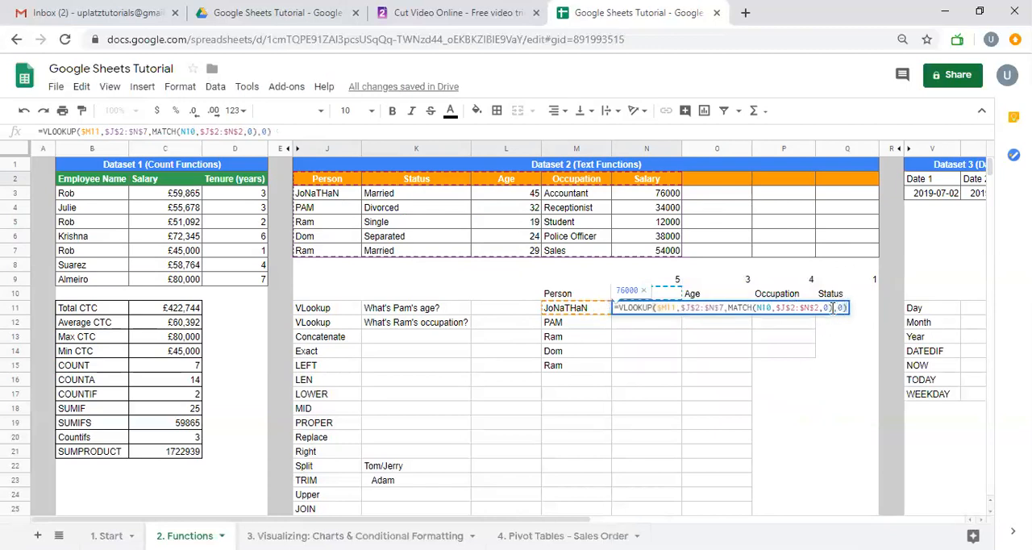
pyautogui.press('Return')
pyautogui.press('Up')
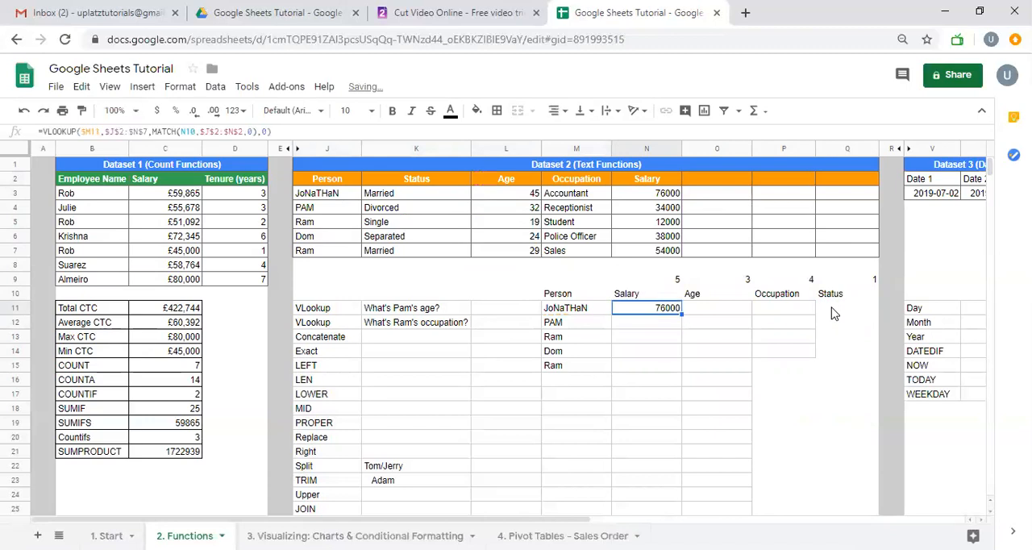
# Start a MATCH formula in N12 below the N11 VLOOKUP, with the Salary header N10 as its search key
pyautogui.press('Up')
pyautogui.press('Up')
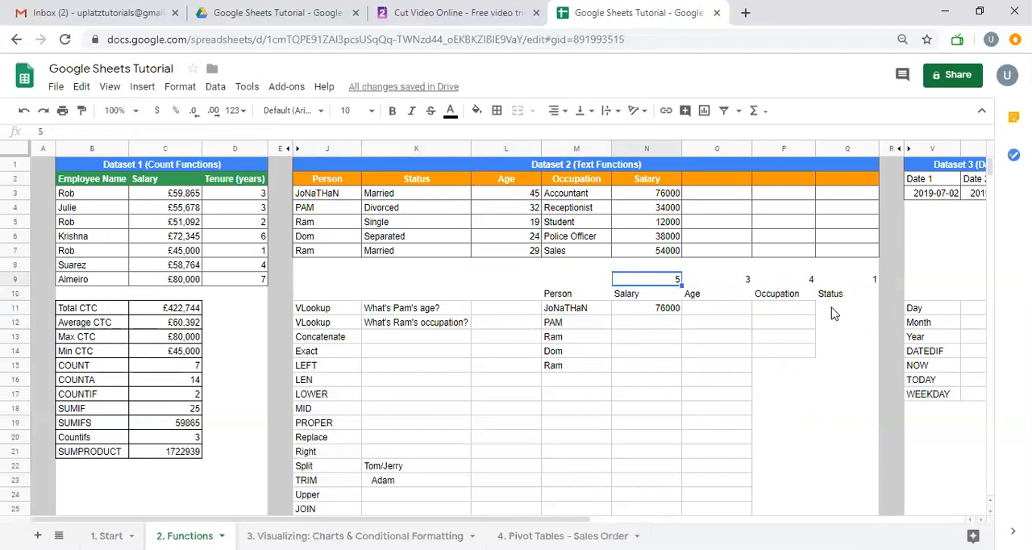
pyautogui.press('Down')
pyautogui.press('Down')
pyautogui.press('Down')
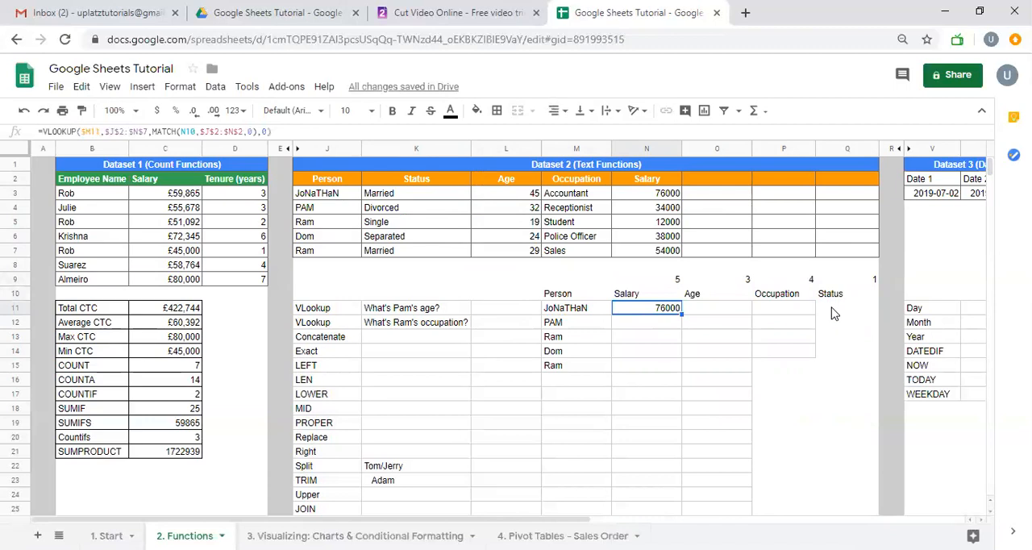
pyautogui.write('=MATCH(')
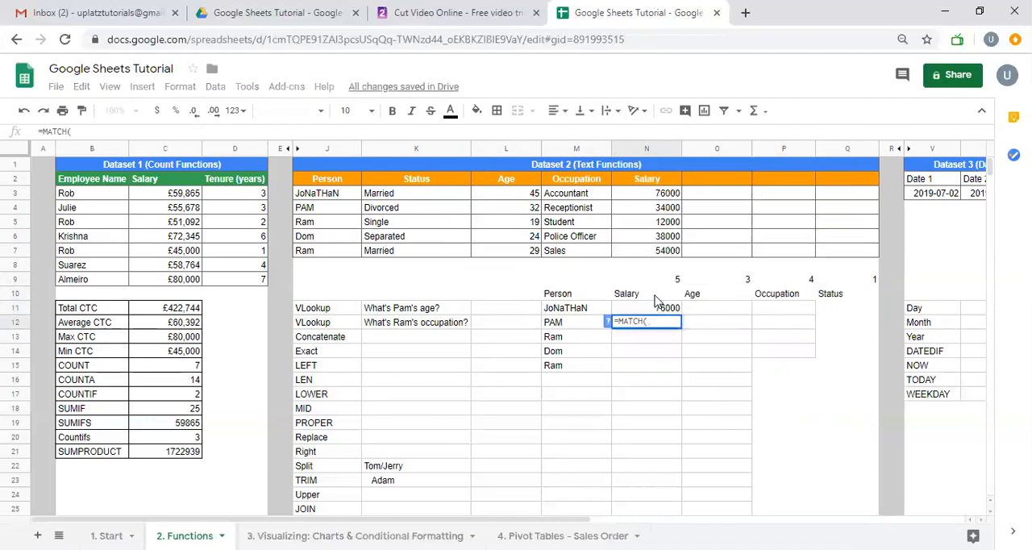
pyautogui.click(639, 297)
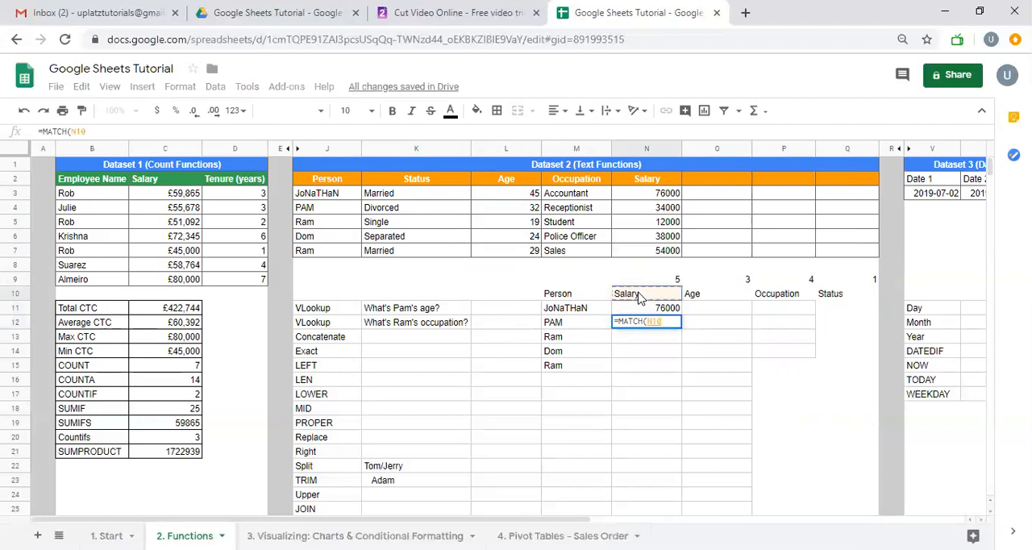
# Give the N12 MATCH the absolute header range $J$2:$N$2 and search type 0, and enter the formula
pyautogui.write(',')
pyautogui.click(343, 179)
pyautogui.hotkey('shift', 'Right')
pyautogui.hotkey('shift', 'Right')
pyautogui.hotkey('shift', 'Right')
pyautogui.hotkey('shift', 'Right')
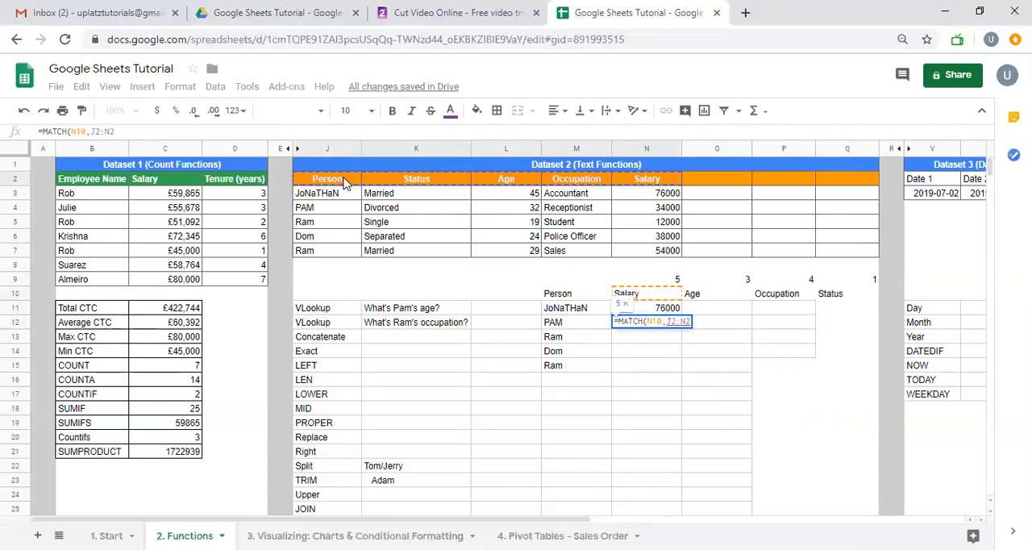
pyautogui.press('F4')
pyautogui.write(',0)')
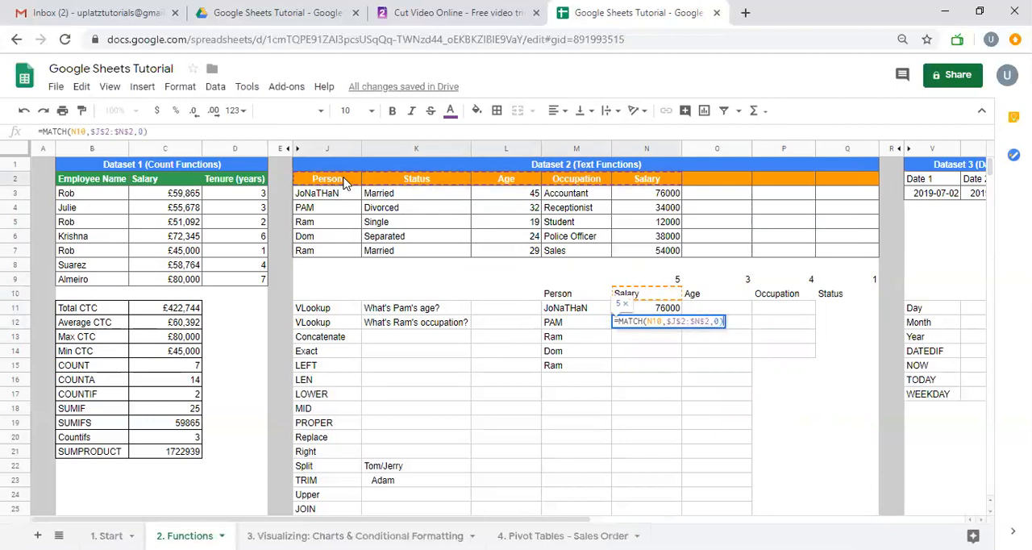
pyautogui.press('Return')
# Review the manually entered column indexes in N9:Q9 against the MATCH in N12 and the VLOOKUP in N11
pyautogui.press('Up')
pyautogui.press('Up')
pyautogui.press('Up')
pyautogui.press('Up')
pyautogui.press('Right')
pyautogui.hotkey('shift', 'Right')
pyautogui.hotkey('shift', 'Right')
pyautogui.press('Left')
pyautogui.press('Left')
pyautogui.press('Right')
pyautogui.hotkey('shift', 'Right')
pyautogui.hotkey('shift', 'Right')
pyautogui.hotkey('shift', 'Right')
pyautogui.press('Down')
pyautogui.press('Down')
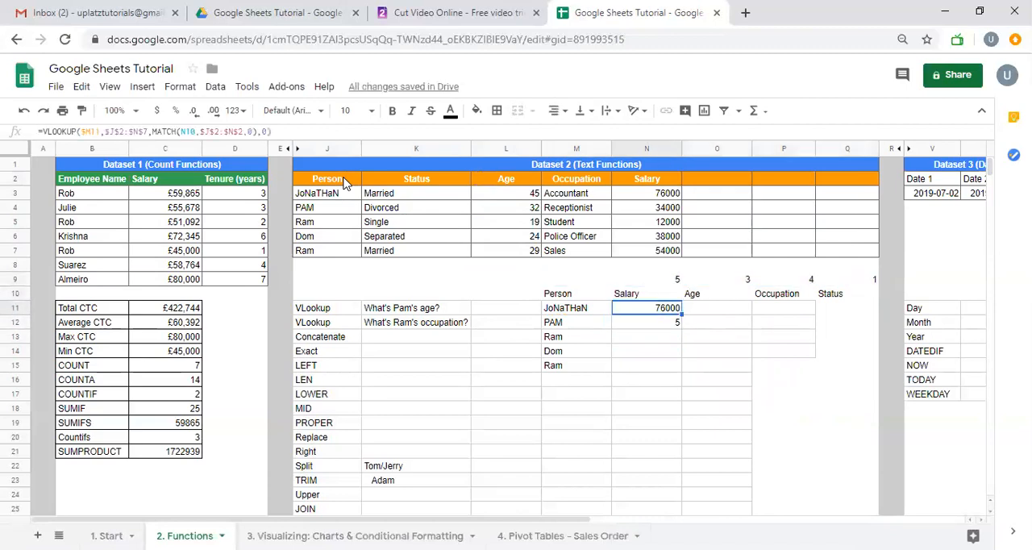
# Fill the N12 MATCH formula across to Q12 so every grid header gets its column index
pyautogui.press('Down')
pyautogui.hotkey('shift', 'Right')
pyautogui.hotkey('shift', 'Right')
pyautogui.hotkey('shift', 'Right')
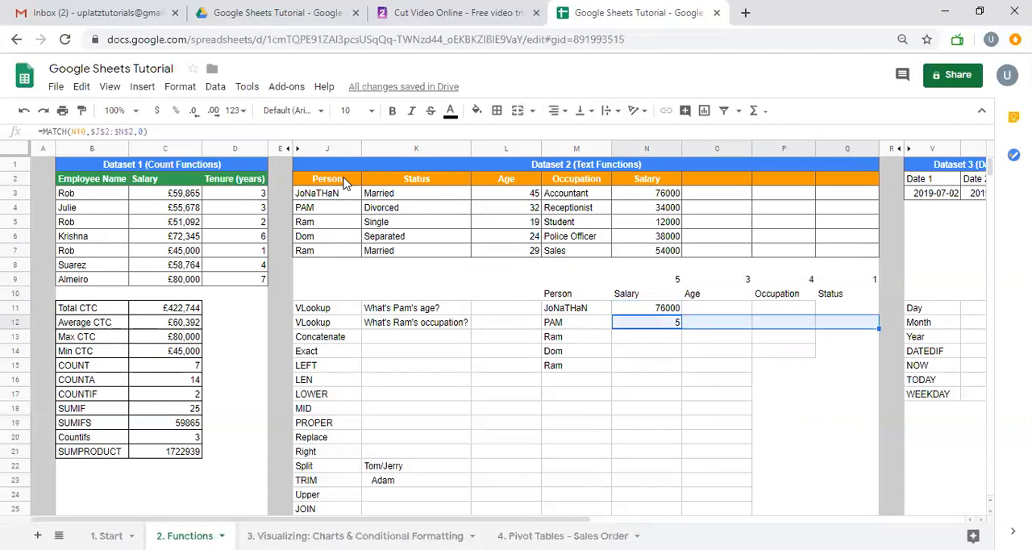
pyautogui.hotkey('ctrl', 'r')
# Set the manual column index above the Status header, in Q9, to 2
pyautogui.press('Up')
pyautogui.press('Up')
pyautogui.press('Up')
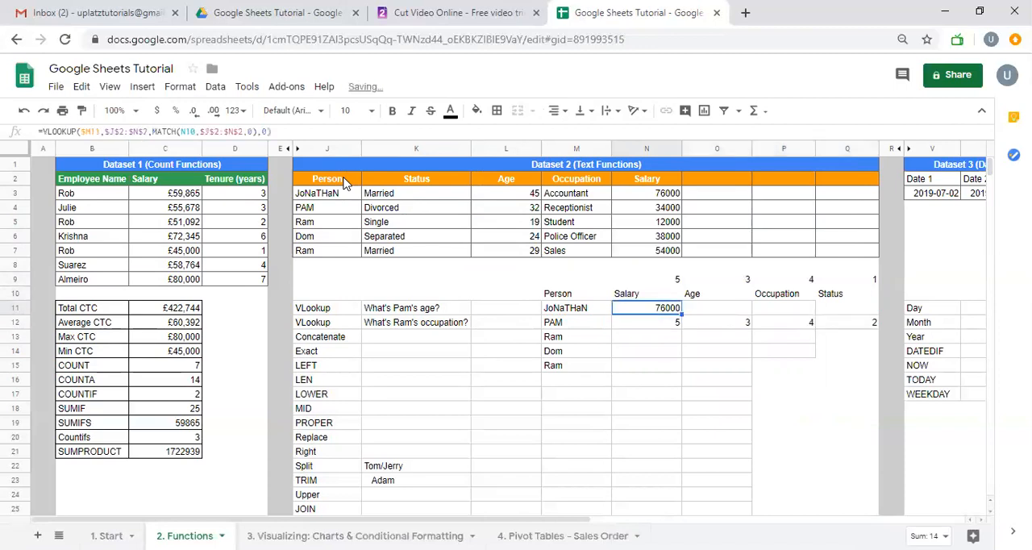
pyautogui.press('Right')
pyautogui.press('Right')
pyautogui.press('Right')
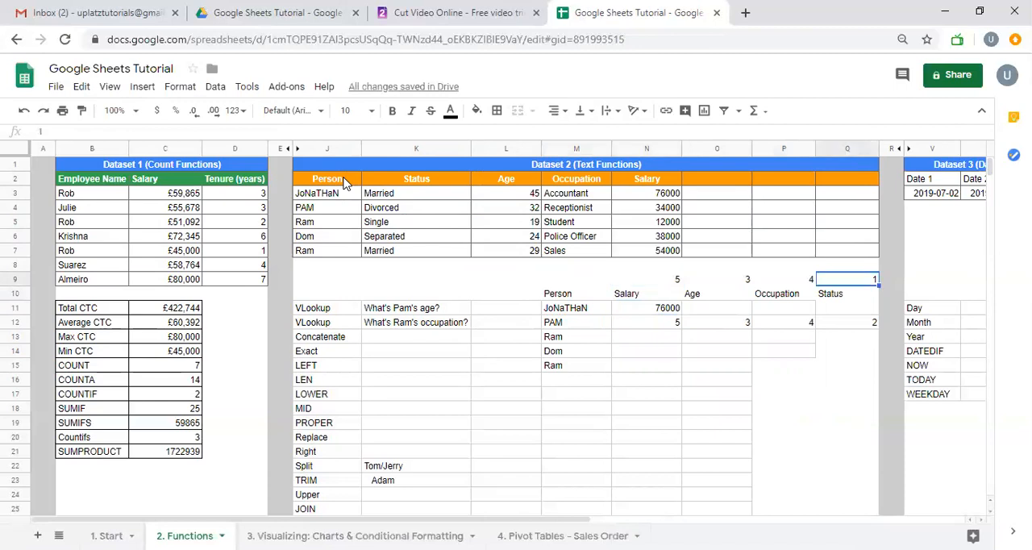
pyautogui.write('2')
pyautogui.press('Return')
# Delete the MATCH formulas in N12:Q12
pyautogui.press('Down')
pyautogui.press('Down')
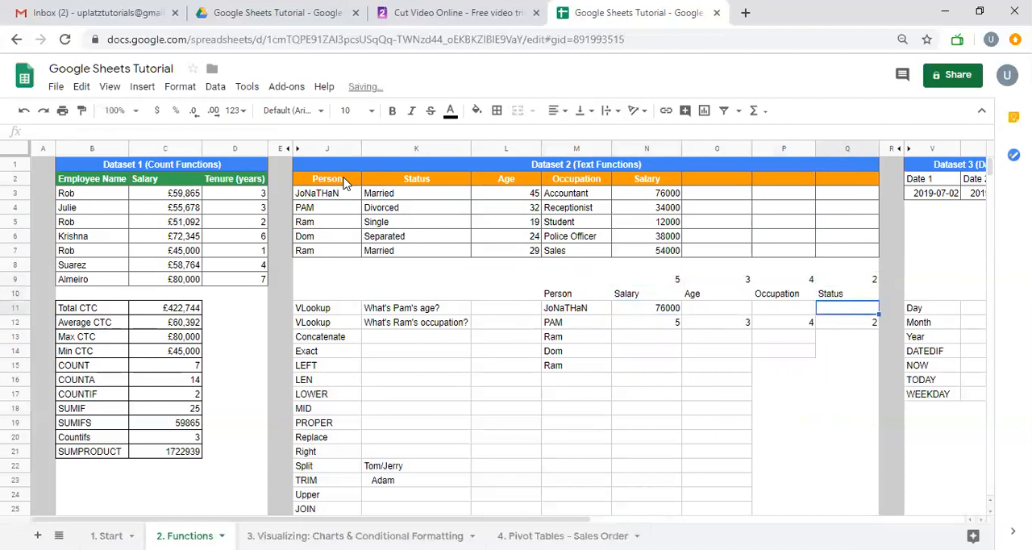
pyautogui.hotkey('shift', 'Left')
pyautogui.hotkey('shift', 'Left')
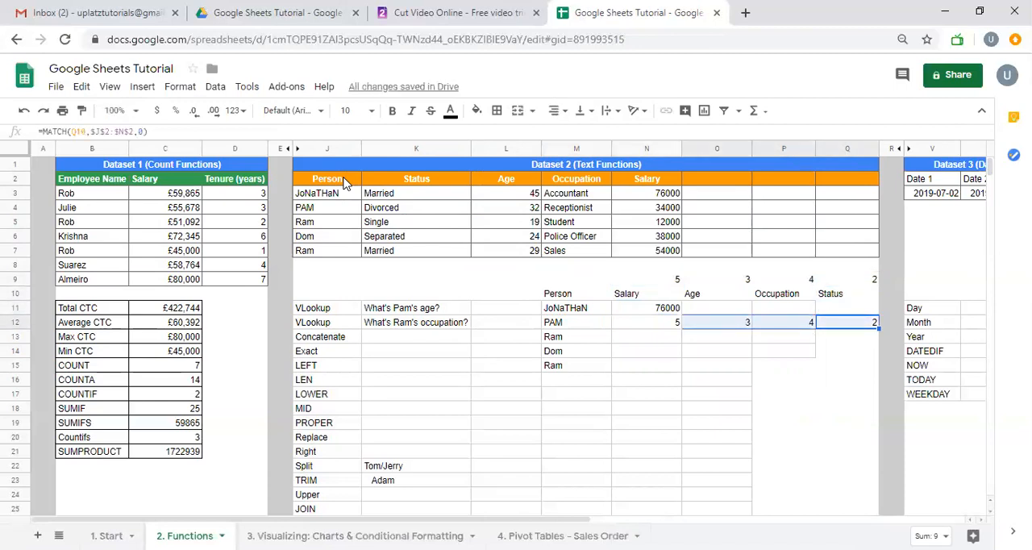
pyautogui.press('Left')
pyautogui.press('Left')
pyautogui.press('Left')
pyautogui.hotkey('shift', 'Right')
pyautogui.hotkey('shift', 'Right')
pyautogui.hotkey('shift', 'Right')
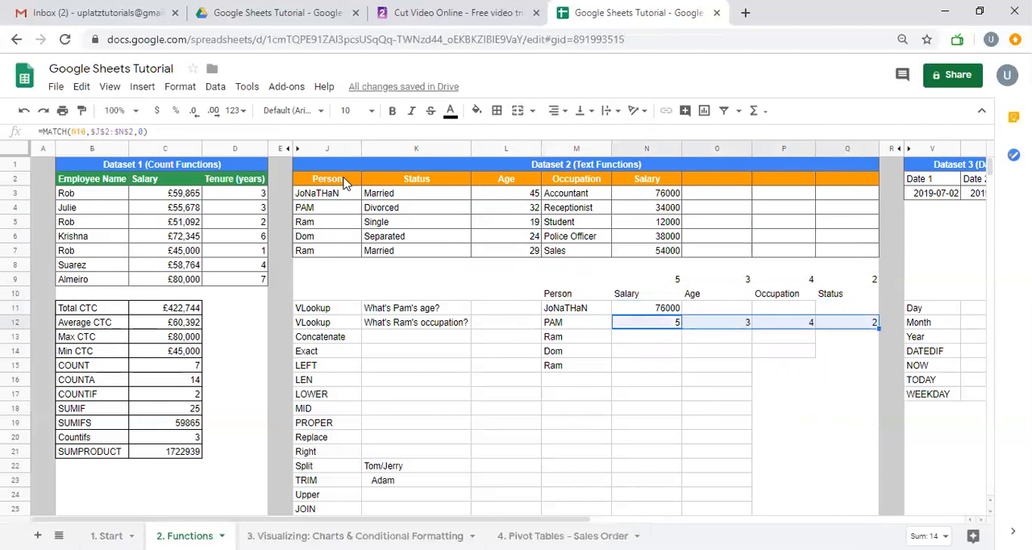
pyautogui.press('Delete')
# Clear the formula in N11 and start a new VLOOKUP there with M11 as its search key
pyautogui.press('Up')
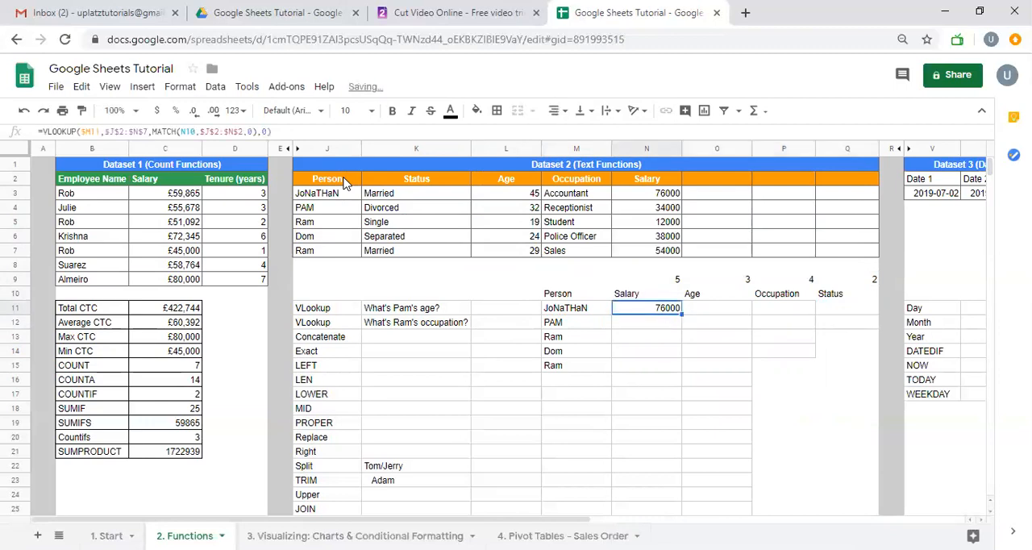
pyautogui.press('Delete')
pyautogui.write('=vloo')
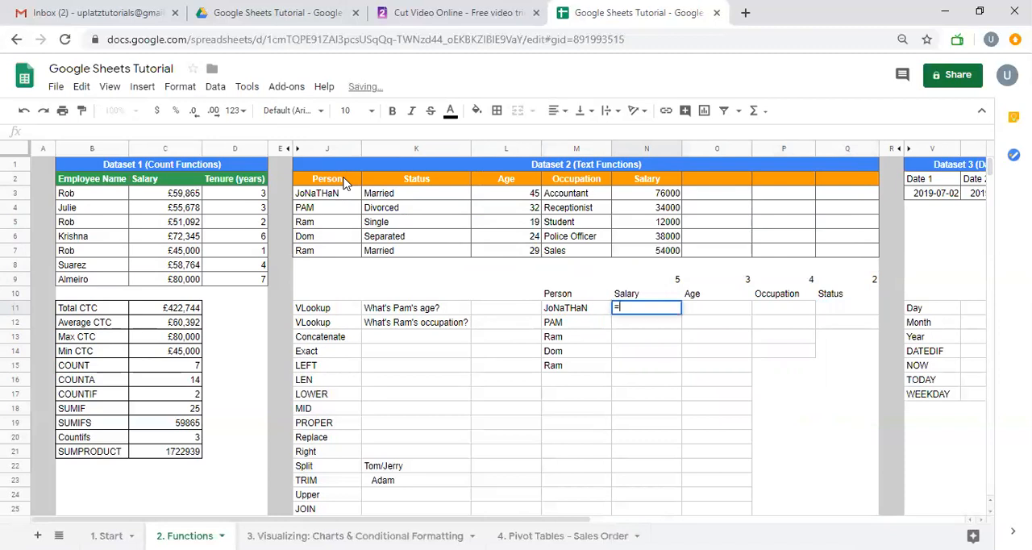
pyautogui.press('Tab')
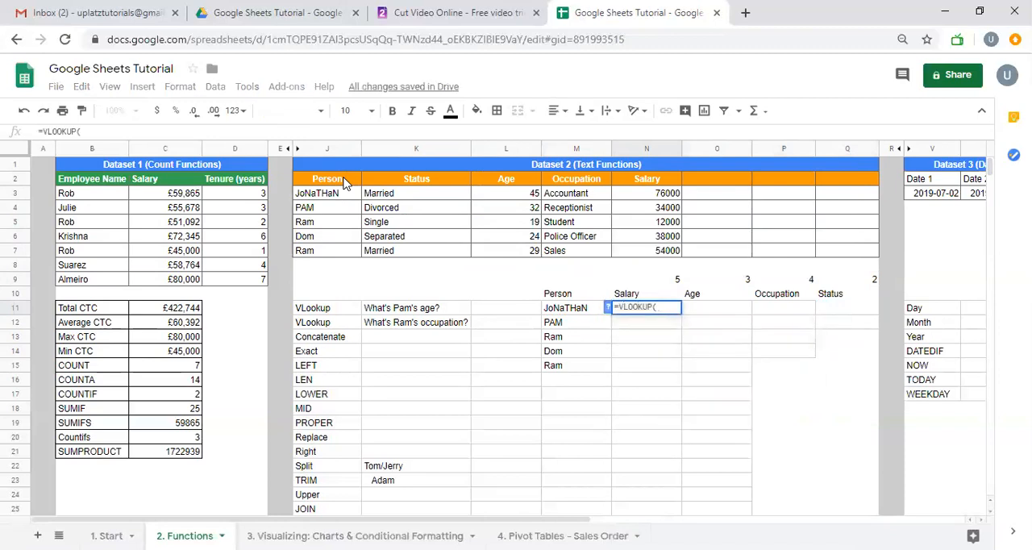
pyautogui.press('Left')
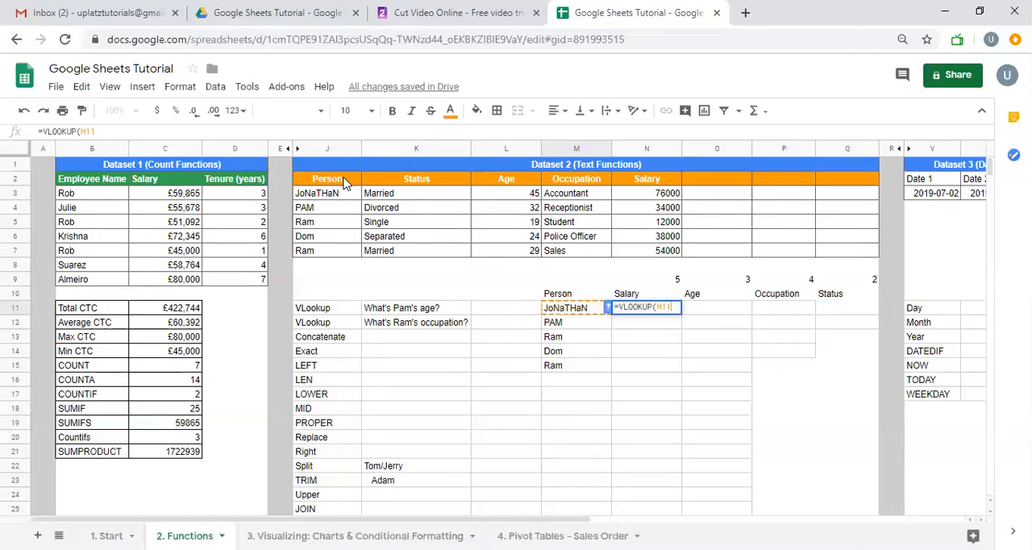
# Reload the spreadsheet, close its browser tab and reopen it
pyautogui.press('F5')
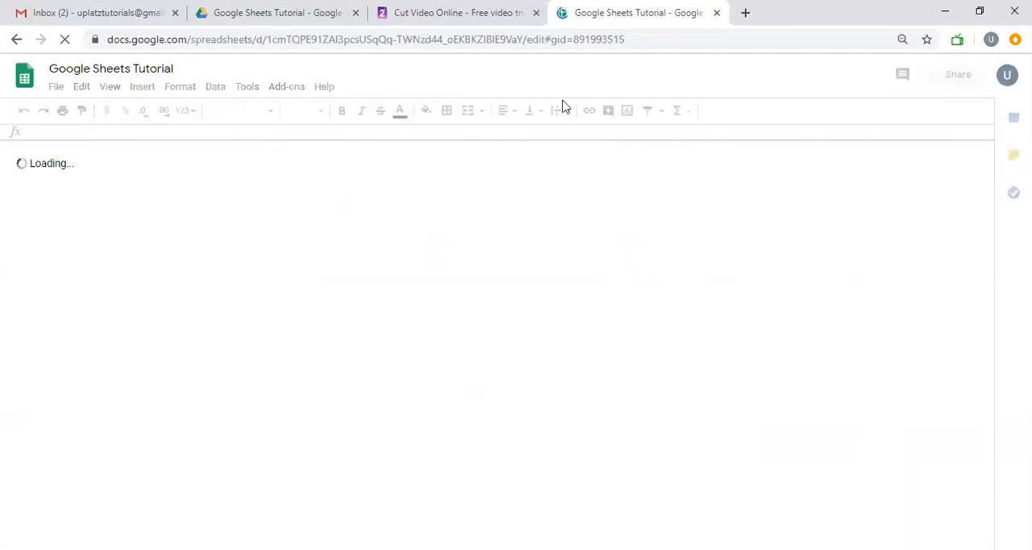
pyautogui.click(716, 12)
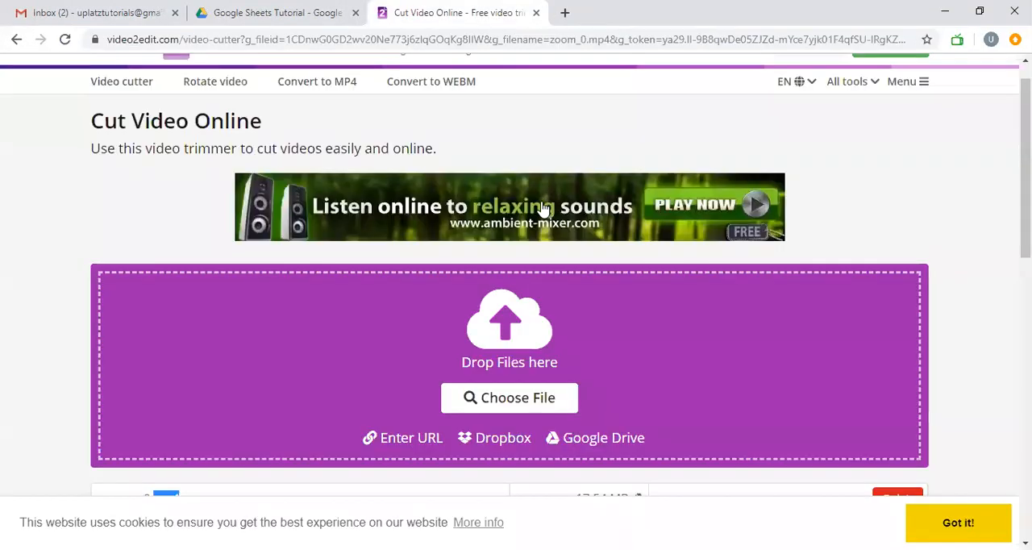
pyautogui.hotkey('ctrl', 'shift', 't')
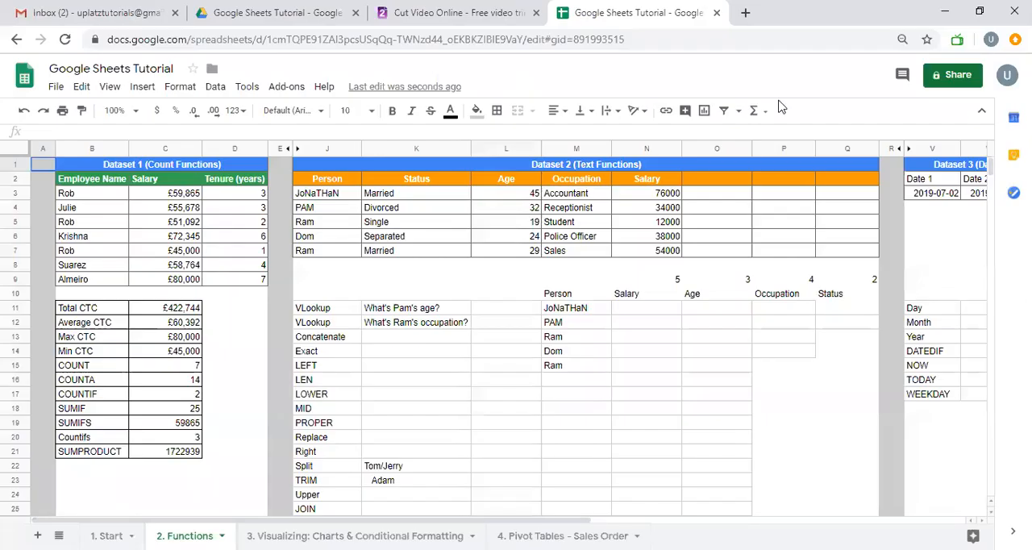
# Start a VLOOKUP in N11 with the column-locked reference $M11 as its search key
pyautogui.click(637, 310)
pyautogui.write('=')
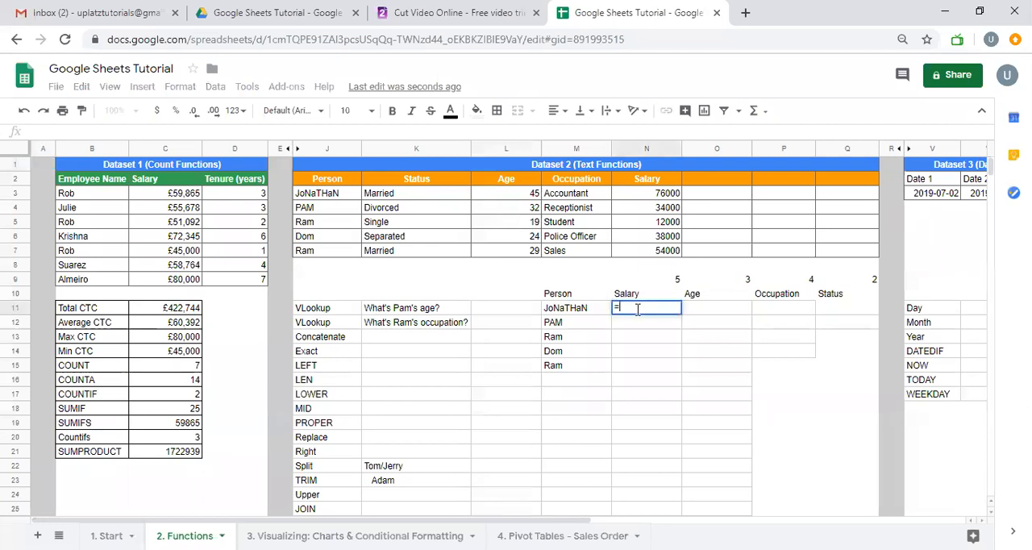
pyautogui.write('VLOOKUP(')
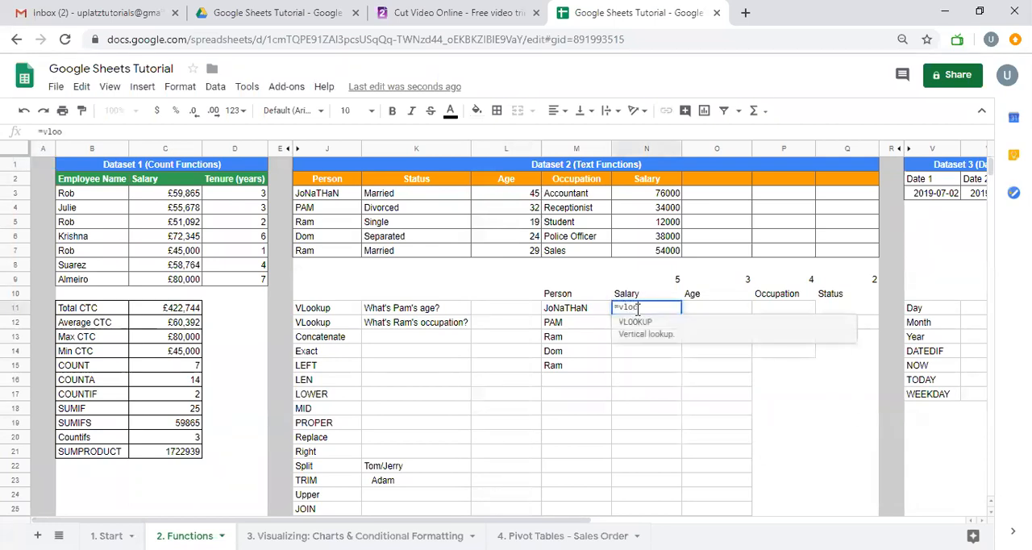
pyautogui.press('Left')
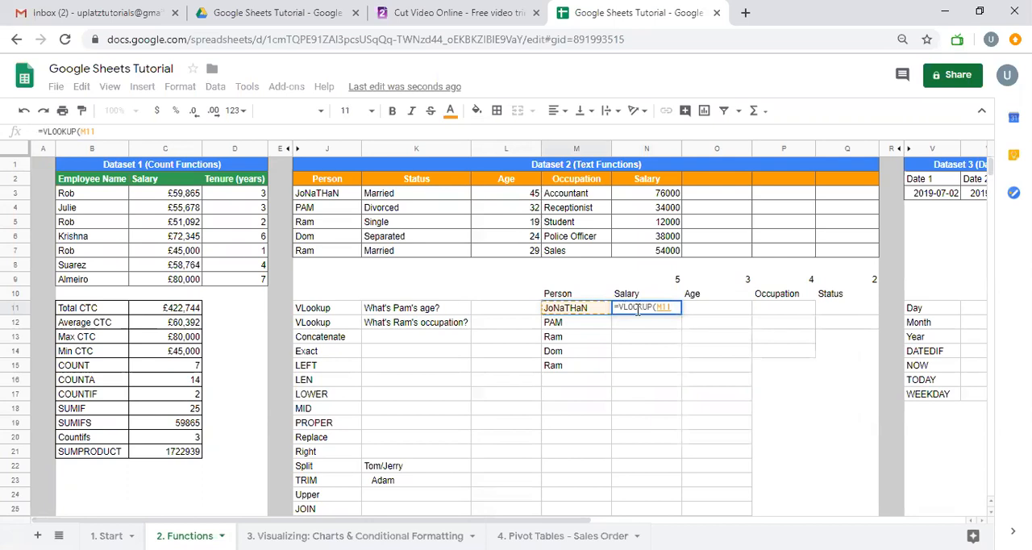
pyautogui.press('F4')
pyautogui.press('F4')
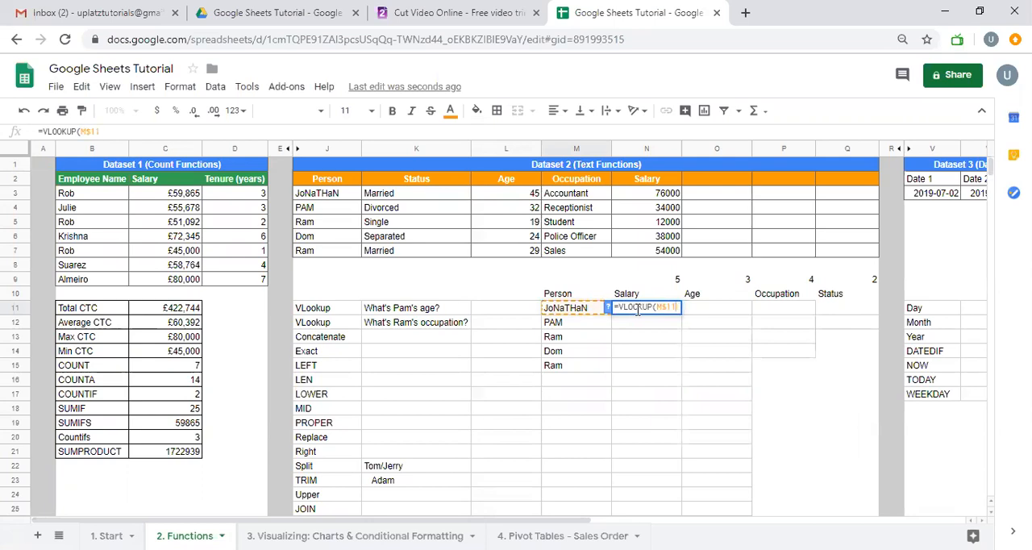
pyautogui.press('F4')
pyautogui.write(',')
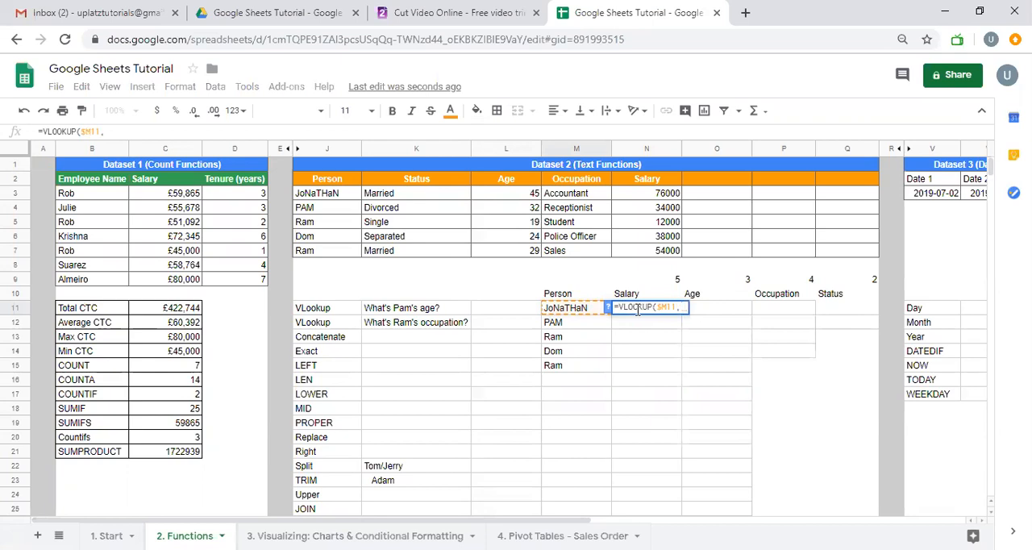
# Give the N11 VLOOKUP the absolute Dataset 2 range $J$2:$N$7 and begin its index argument
pyautogui.click(352, 187)
pyautogui.hotkey('ctrl', 'shift', 'Right')
pyautogui.hotkey('ctrl', 'shift', 'Down')
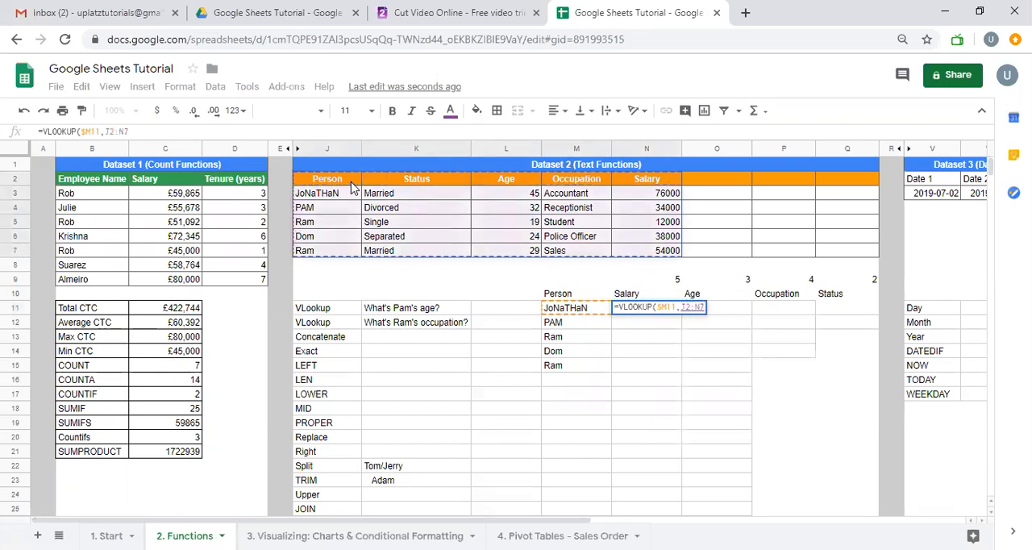
pyautogui.press('F4')
pyautogui.write(',m')
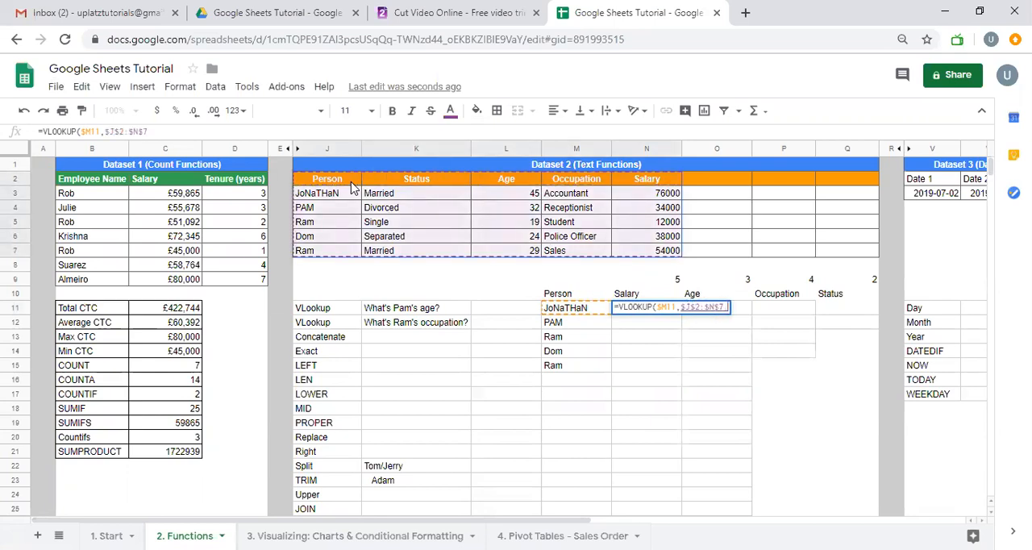
pyautogui.press('BackSpace')
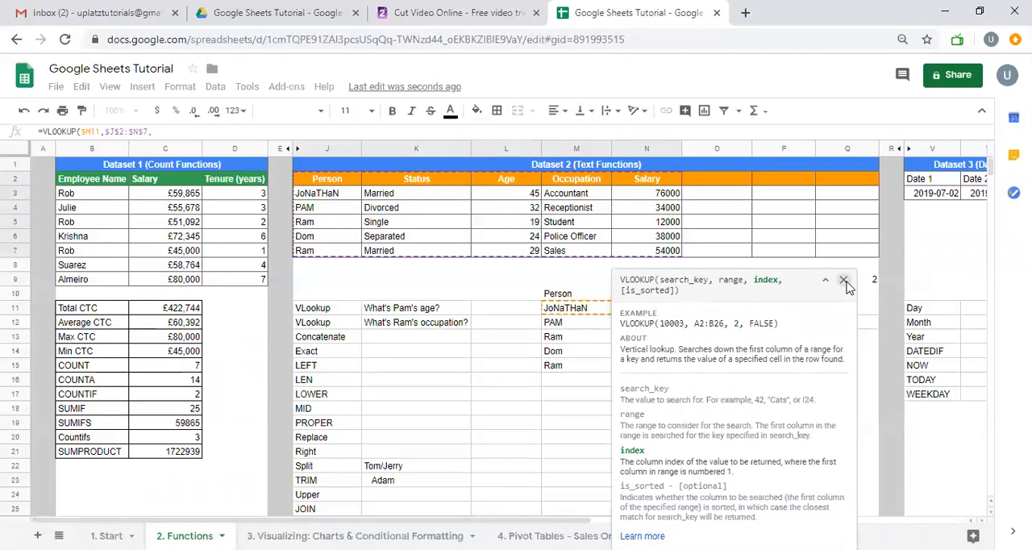
# Dismiss the formula help and nest MATCH as the VLOOKUP's column index, with the Salary header N10 as its search key
pyautogui.click(844, 279)
pyautogui.write('match')
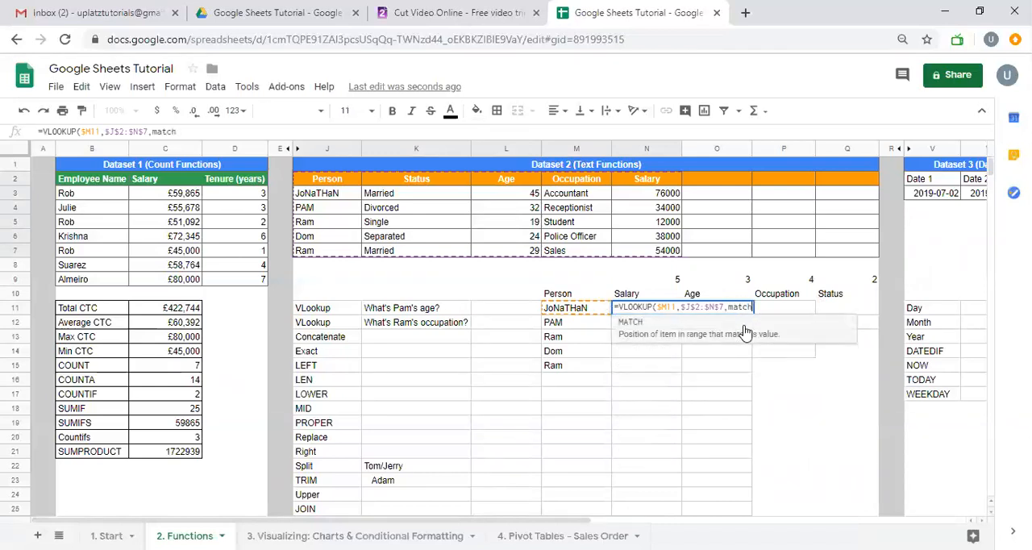
pyautogui.press('Tab')
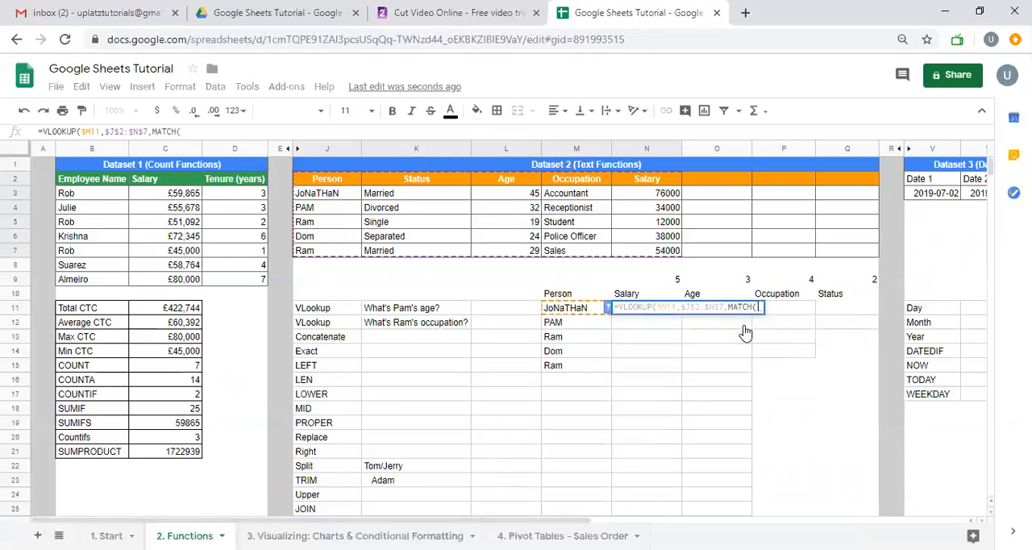
pyautogui.click(647, 297)
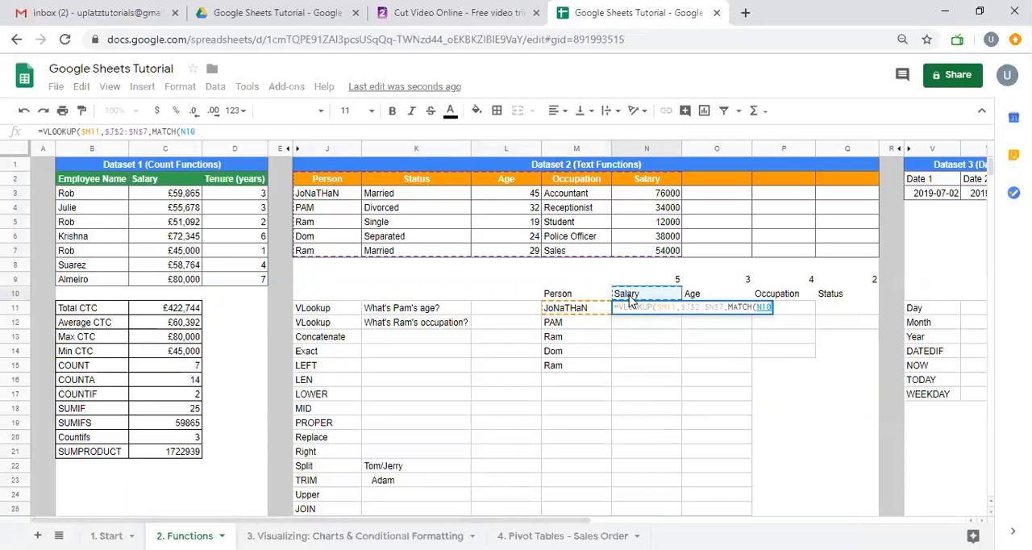
pyautogui.click(353, 184)
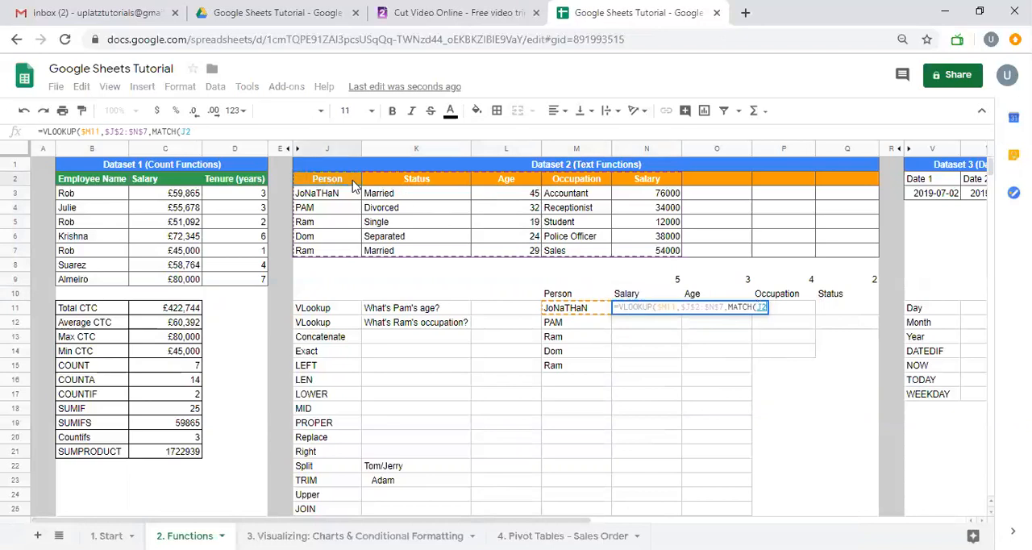
pyautogui.hotkey('shift', 'Right')
pyautogui.hotkey('shift', 'Right')
pyautogui.hotkey('shift', 'Right')
pyautogui.hotkey('shift', 'Right')
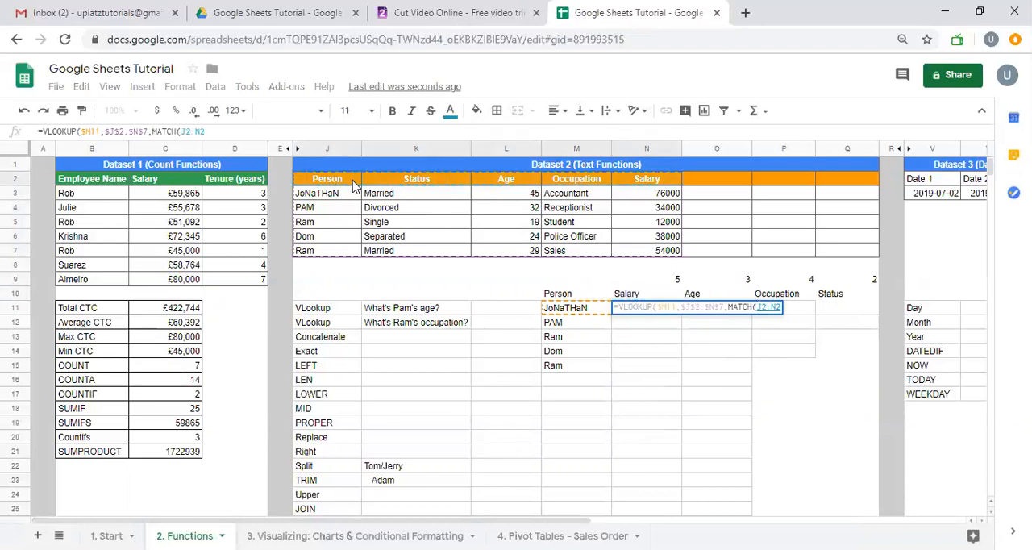
pyautogui.press('BackSpace')
pyautogui.press('BackSpace')
pyautogui.press('BackSpace')
pyautogui.press('BackSpace')
pyautogui.press('BackSpace')
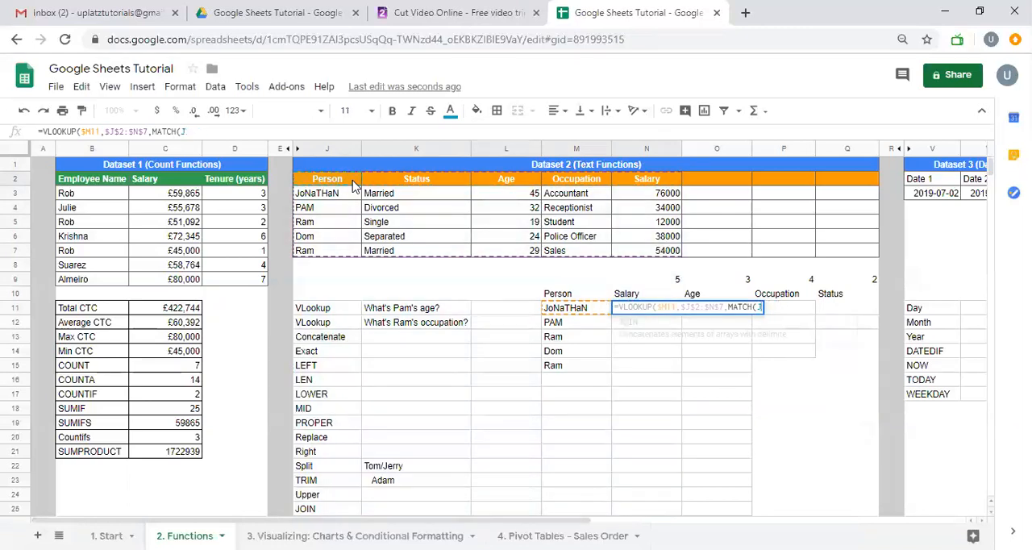
pyautogui.click(629, 297)
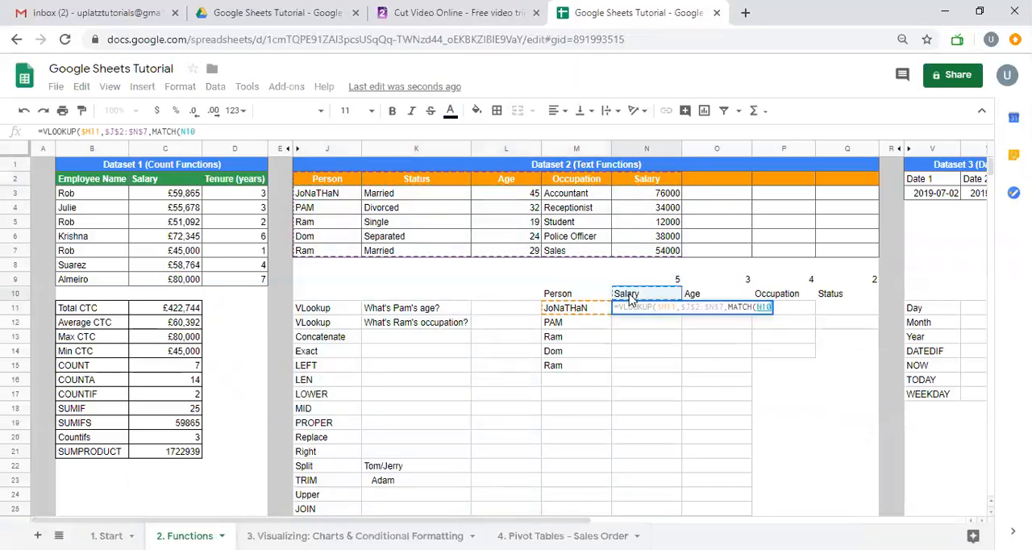
# Give the nested MATCH the absolute header range $J$2:$N$2 and row-lock its search key as N$10
pyautogui.write(',')
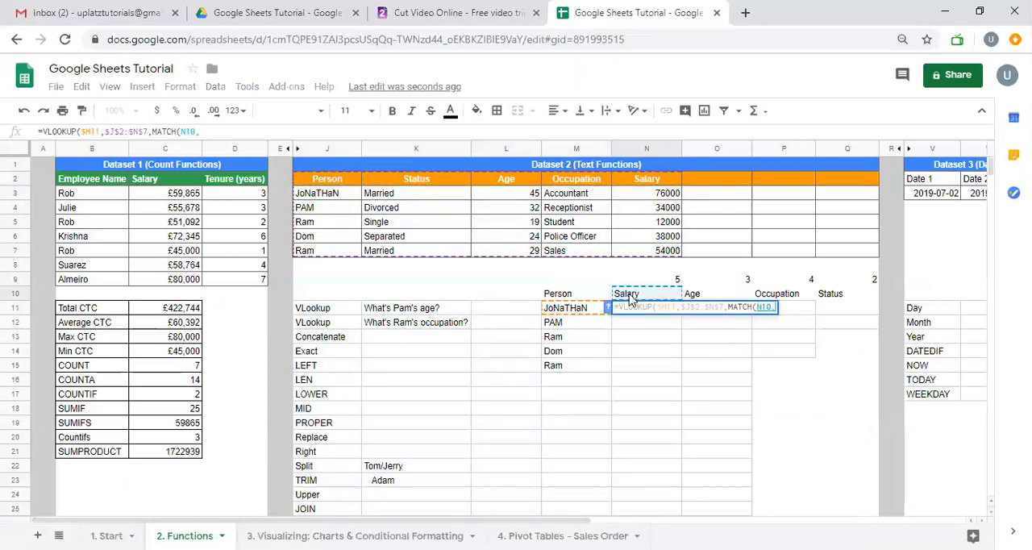
pyautogui.click(328, 180)
pyautogui.hotkey('shift', 'Right')
pyautogui.hotkey('shift', 'Right')
pyautogui.hotkey('shift', 'Right')
pyautogui.hotkey('shift', 'Right')
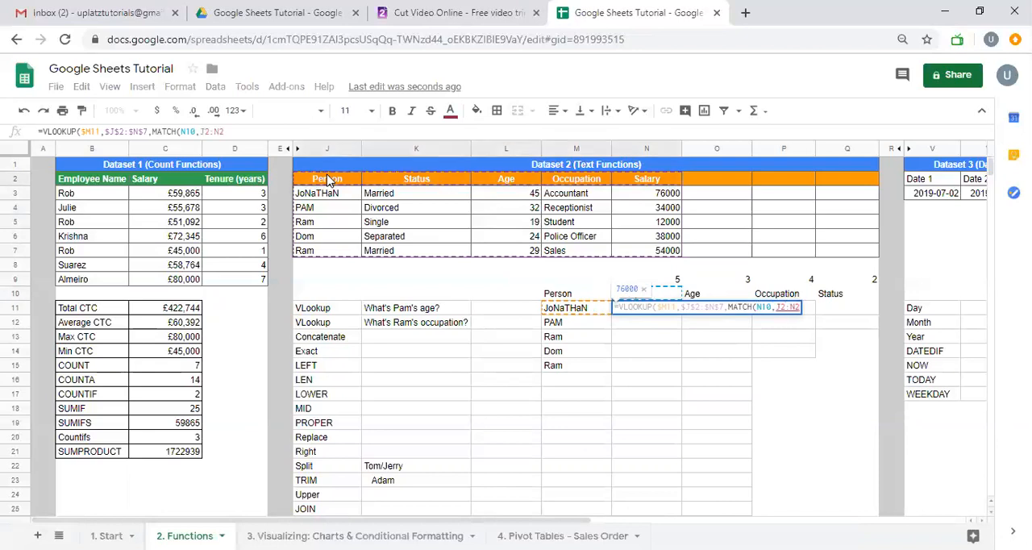
pyautogui.press('F4')
pyautogui.write(',')
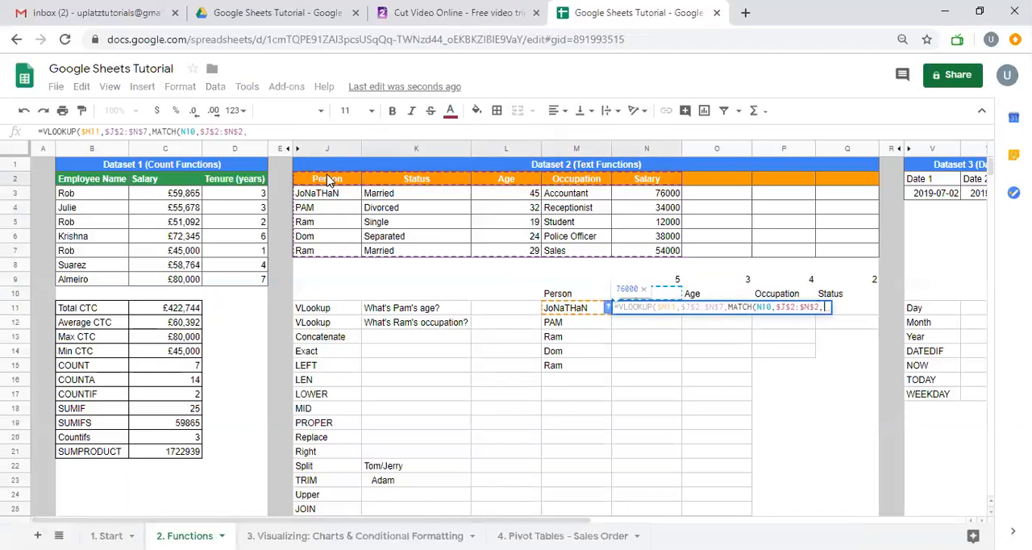
pyautogui.click(760, 308)
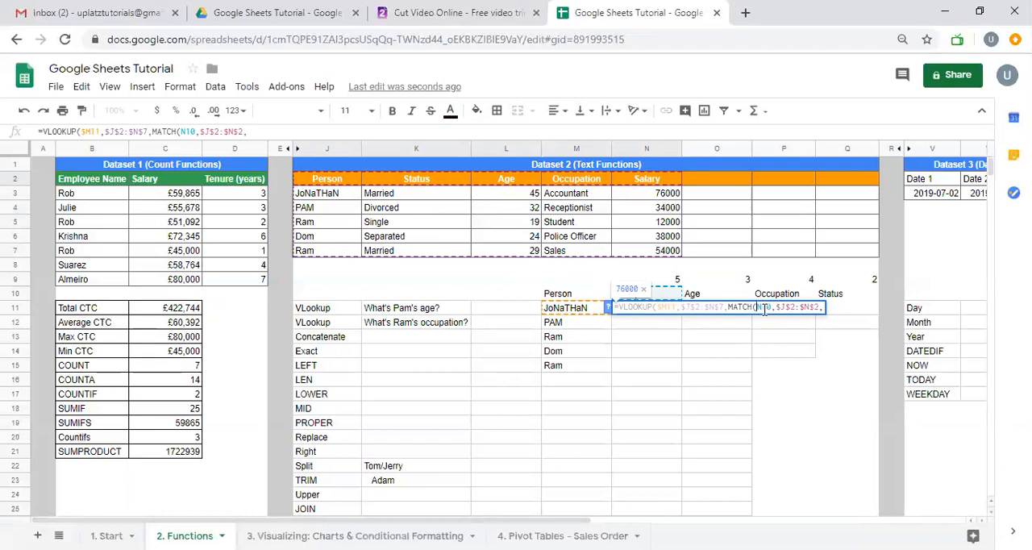
pyautogui.write('$2,')
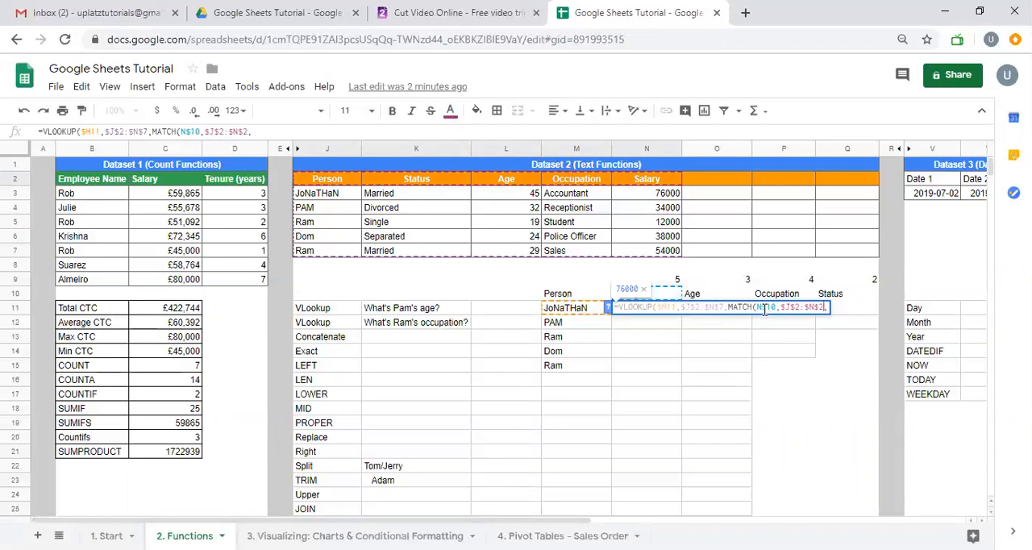
pyautogui.write('0)')
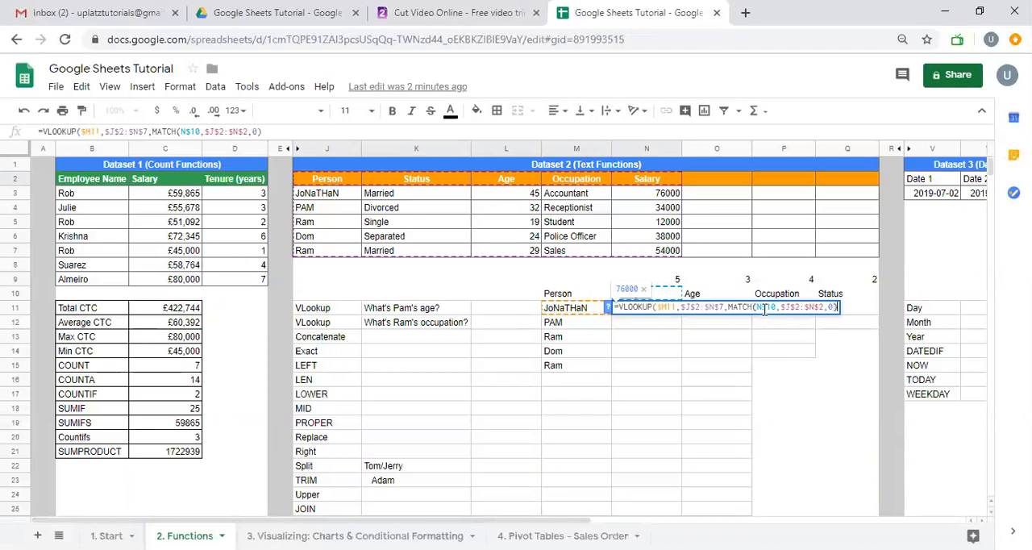
pyautogui.write(',0)')
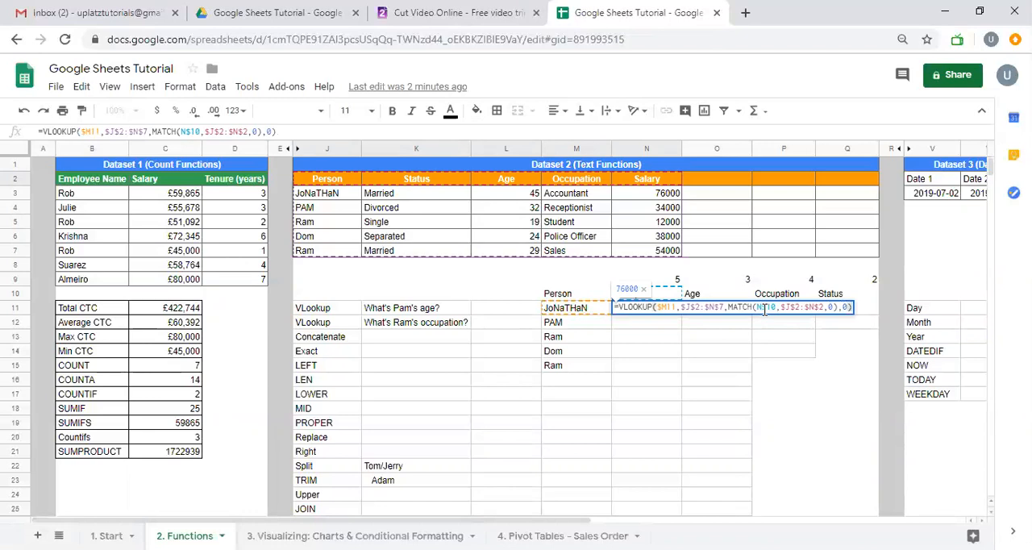
# Set both the MATCH search type and the VLOOKUP's last argument to 0, and enter the formula in N11
pyautogui.press('Return')
pyautogui.press('Up')
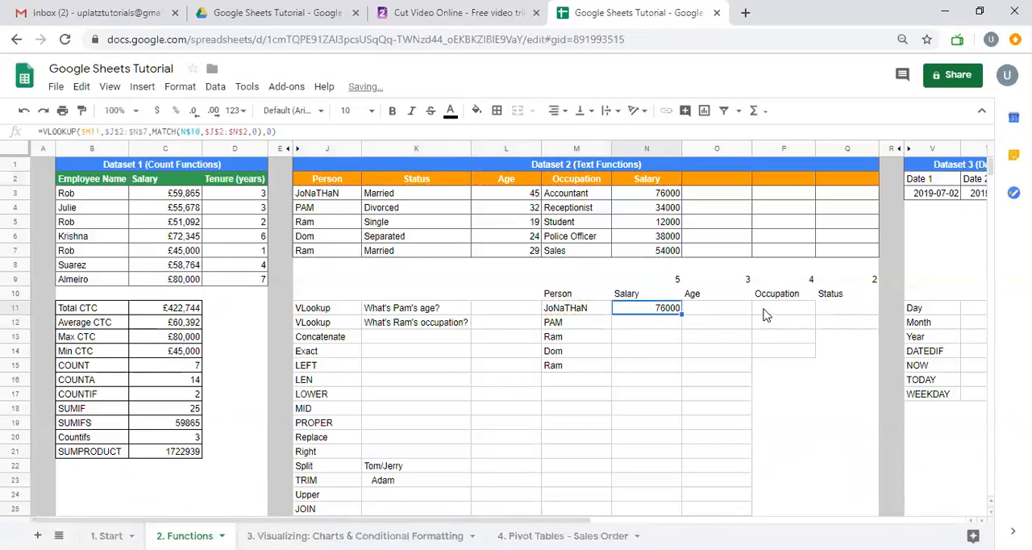
# Fill the N11 formula across to Q11 and down through row 15 of the Person grid
pyautogui.keyDown('shift'); pyautogui.click(766, 315); pyautogui.keyUp('shift')
pyautogui.hotkey('shift', 'Right')
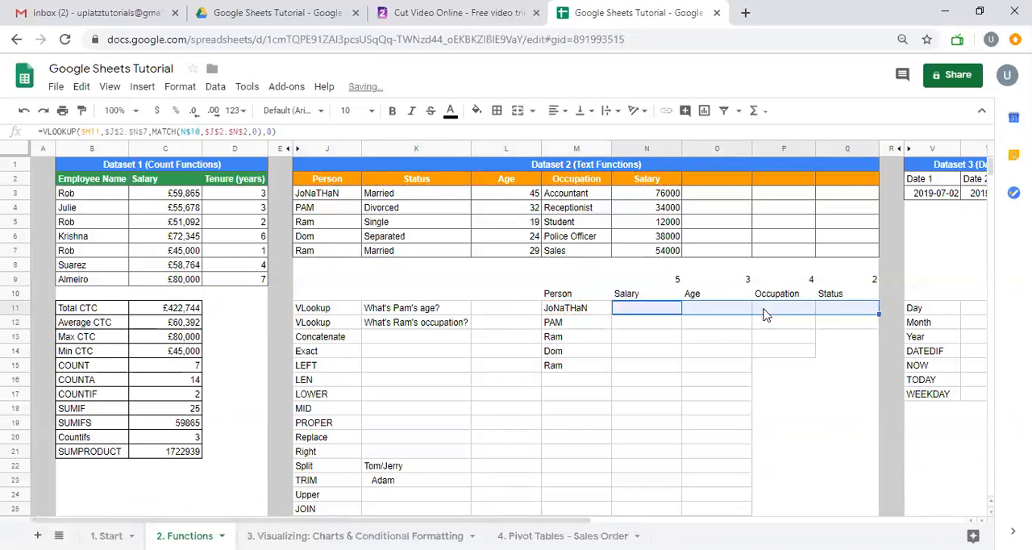
pyautogui.hotkey('ctrl', 'r')
pyautogui.hotkey('shift', 'Down')
pyautogui.hotkey('shift', 'Down')
pyautogui.hotkey('shift', 'Down')
pyautogui.hotkey('shift', 'Down')
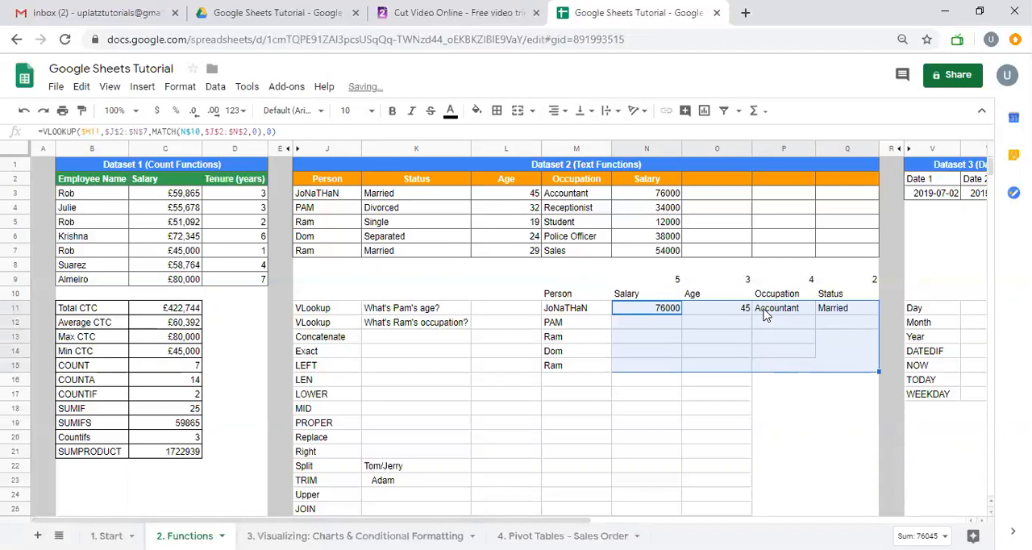
pyautogui.hotkey('ctrl', 'd')
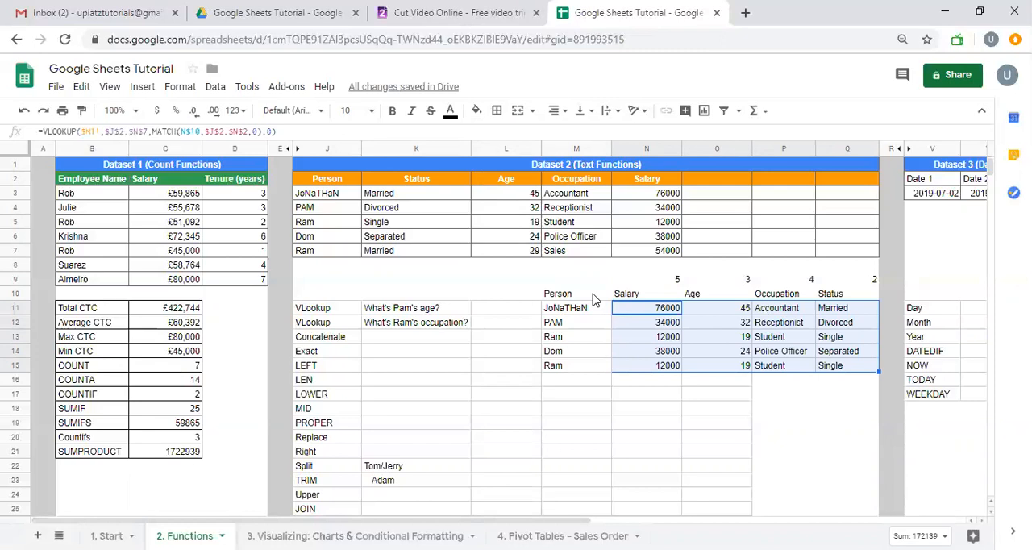
# Clear the whole Person lookup grid with its index numbers in M9:Q15
pyautogui.moveTo(587, 282); pyautogui.dragTo(839, 375)
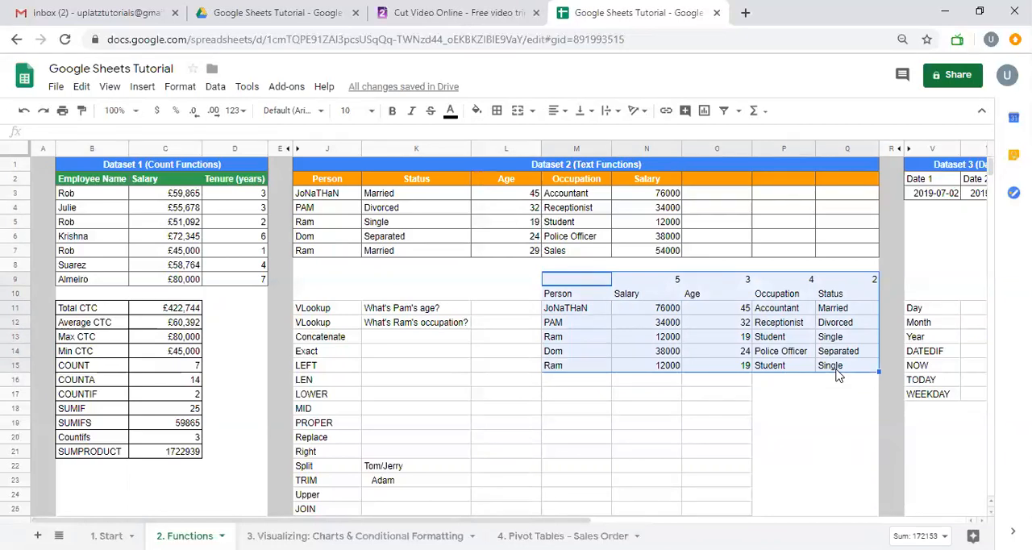
pyautogui.press('Delete')
pyautogui.press('Left')
pyautogui.press('Down')
pyautogui.press('Down')
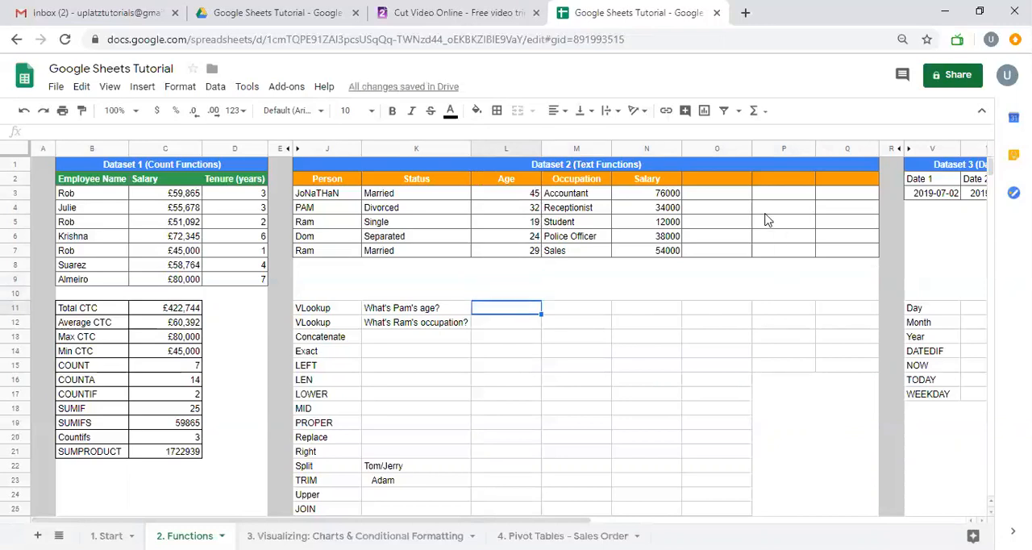
# Delete the spare columns O to Q from Dataset 2
pyautogui.moveTo(712, 151); pyautogui.dragTo(848, 148)
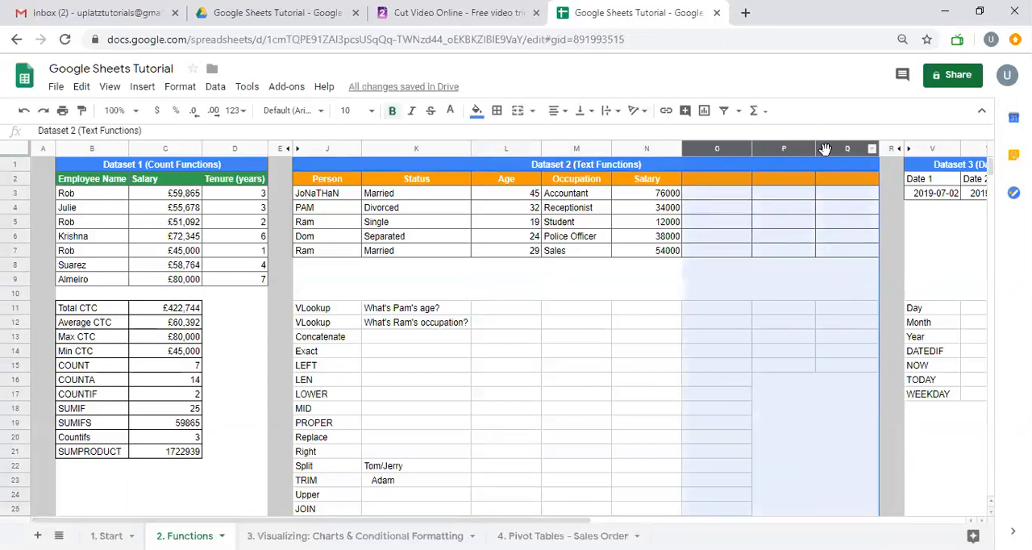
pyautogui.rightClick(847, 148)
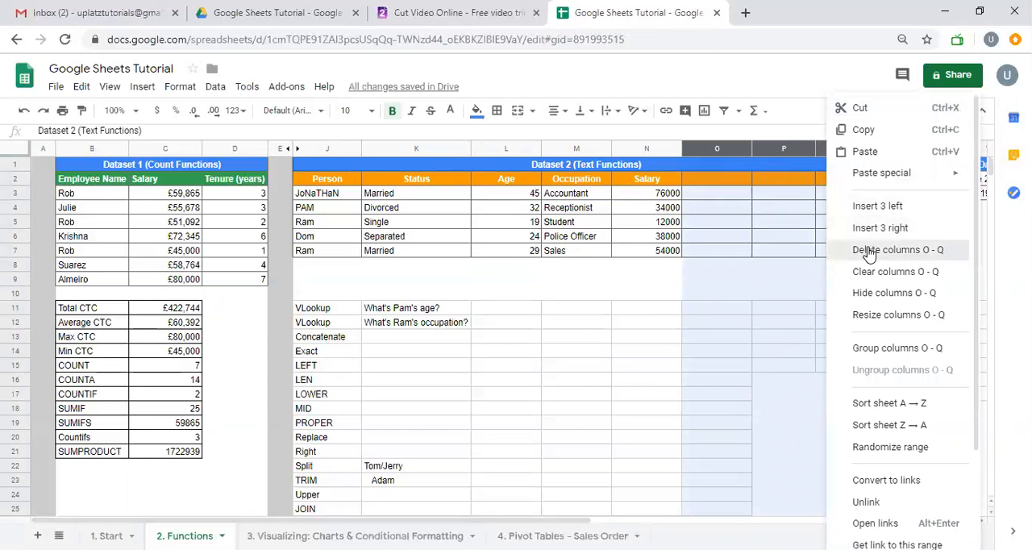
pyautogui.click(867, 249)
# Answer the age question in L11 with =VLOOKUP(J4,$J$2:$N$7,3,0)
pyautogui.click(511, 312)
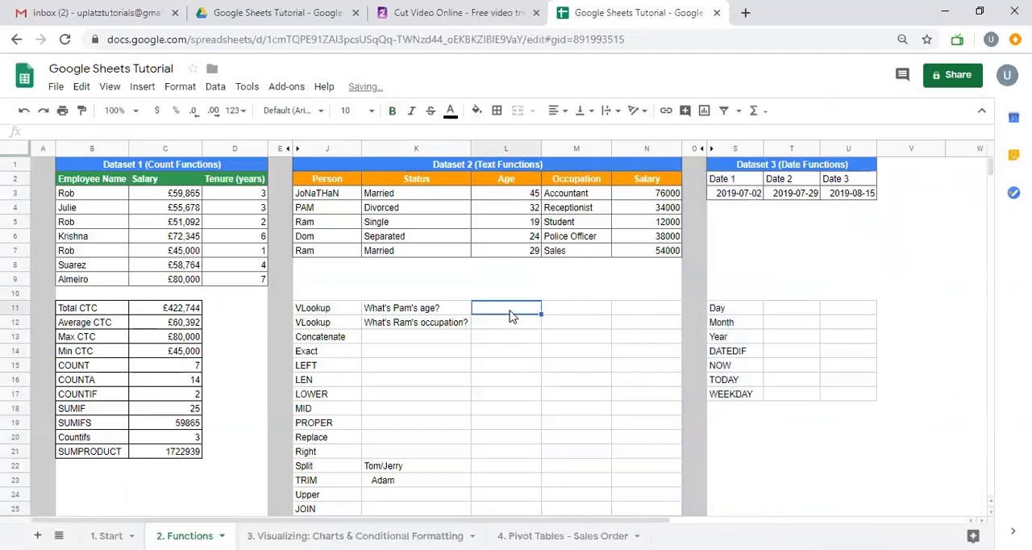
pyautogui.write('=VLOOKUP(')
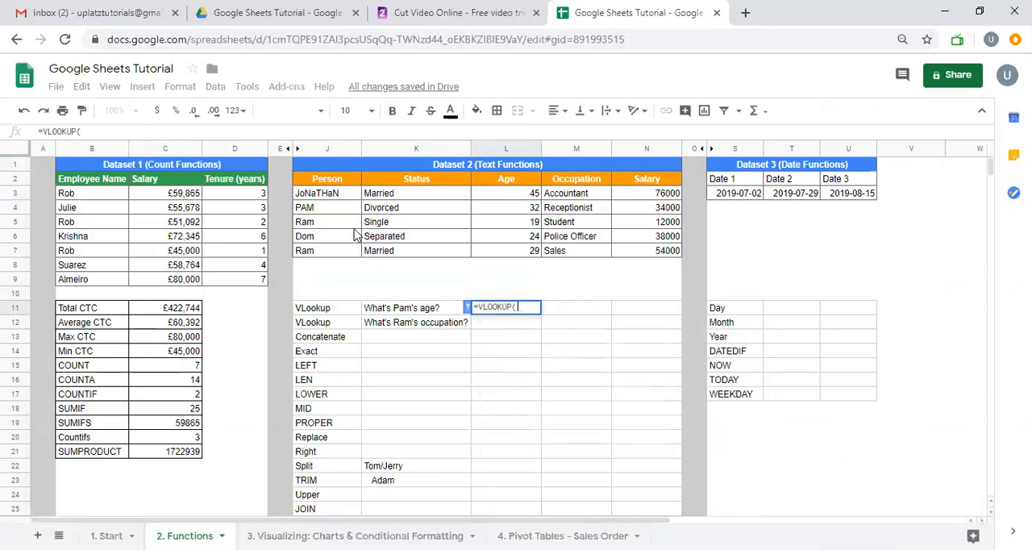
pyautogui.click(342, 212)
pyautogui.write(',')
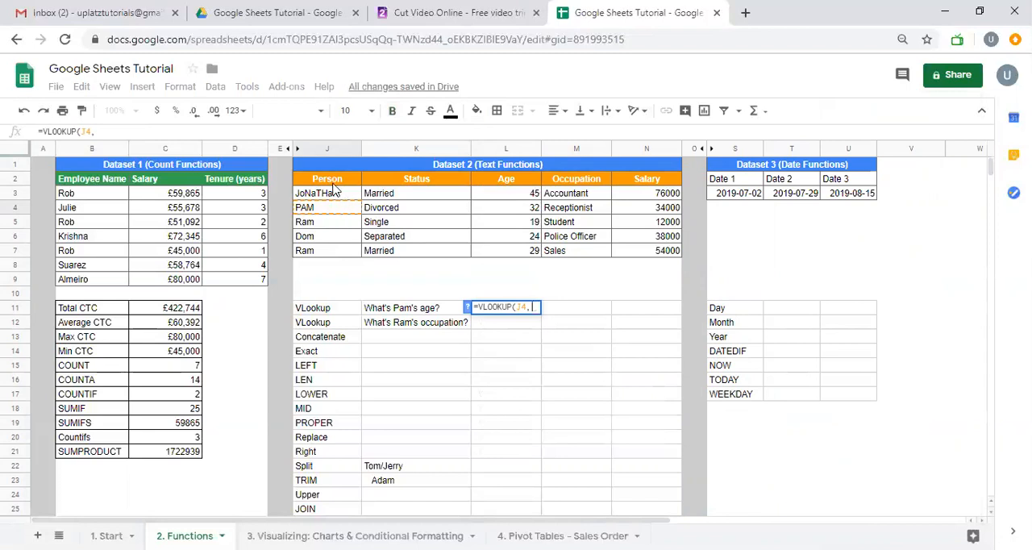
pyautogui.moveTo(331, 179); pyautogui.dragTo(463, 239)
pyautogui.moveTo(588, 235); pyautogui.dragTo(652, 259)
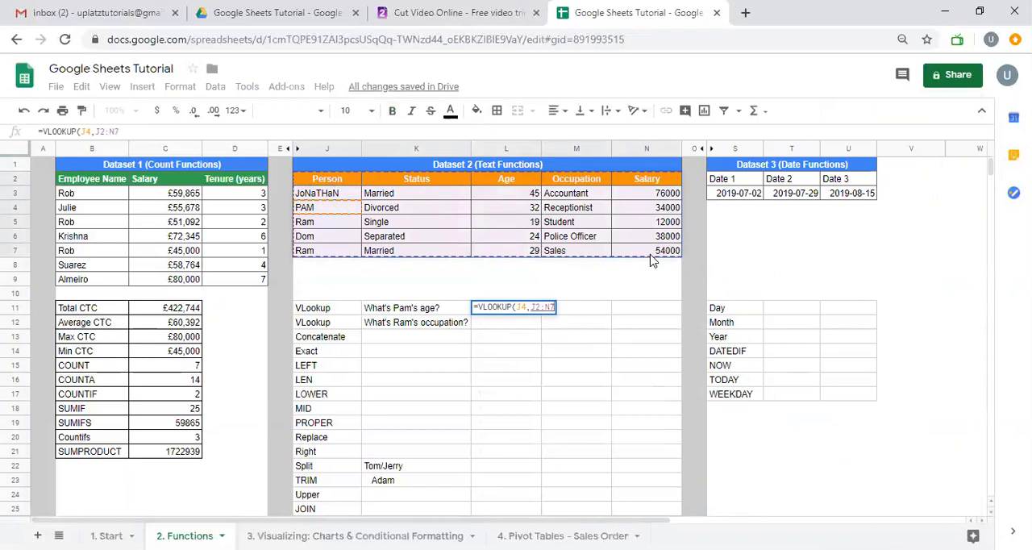
pyautogui.press('F4')
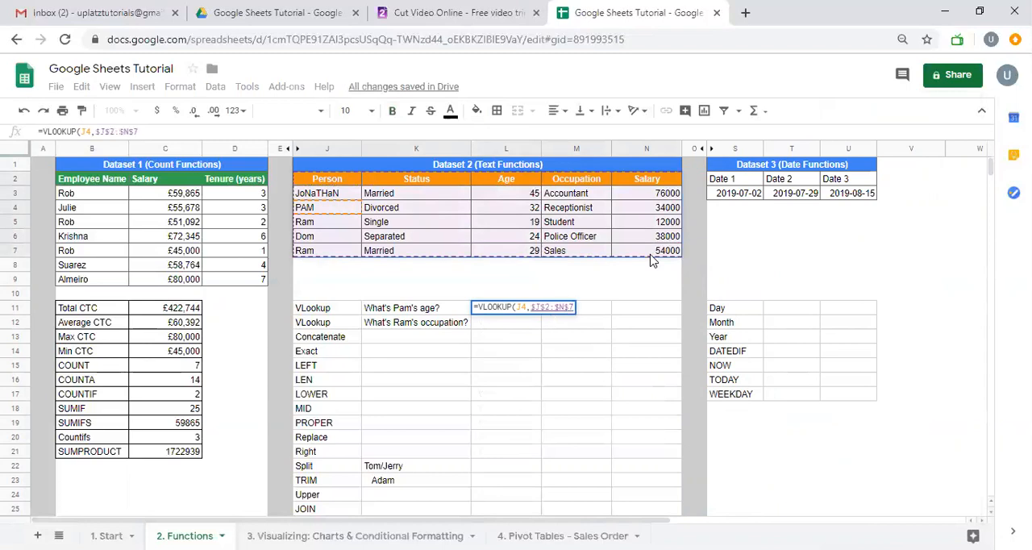
pyautogui.write(',3,0)')
pyautogui.press('Return')
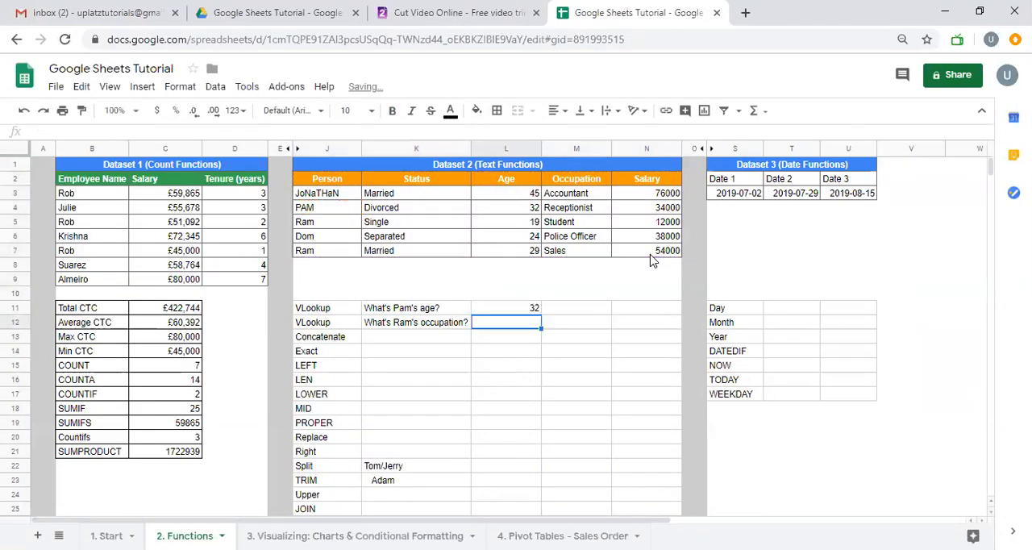
# Start a VLOOKUP formula in L12 for the occupation question
pyautogui.write('=VLOOKUP(')
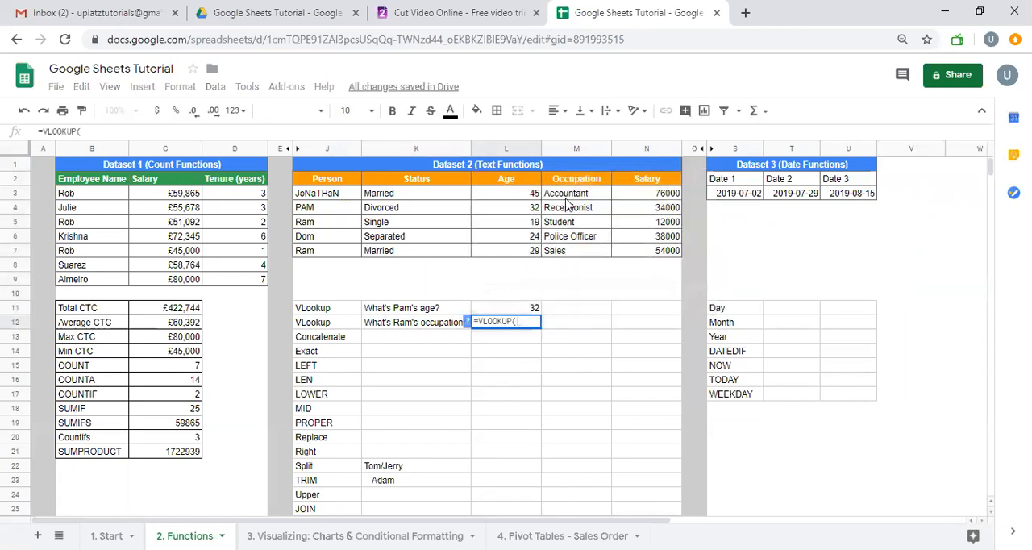
pyautogui.moveTo(348, 186); pyautogui.dragTo(640, 256)
pyautogui.press('BackSpace')
pyautogui.press('BackSpace')
pyautogui.press('BackSpace')
pyautogui.press('BackSpace')
pyautogui.press('BackSpace')
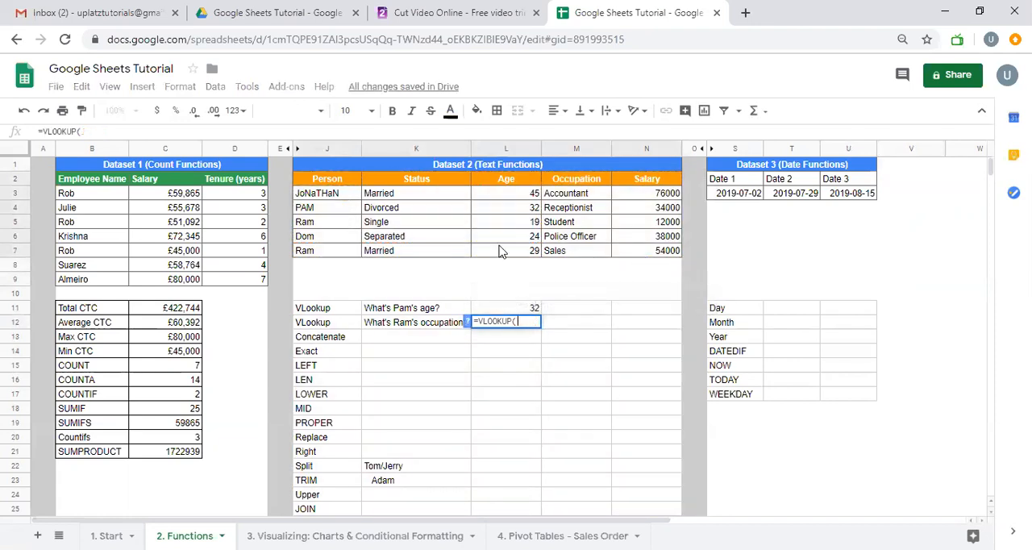
# Complete the L12 formula as =VLOOKUP(J5,$J$2:$N$7,4,0) to look up the occupation
pyautogui.click(347, 239)
pyautogui.click(338, 227)
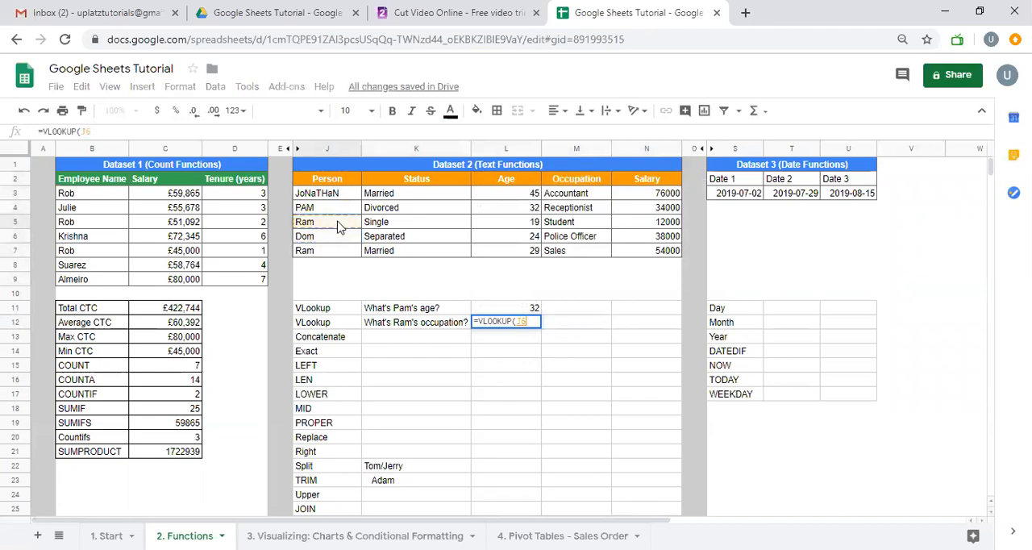
pyautogui.write(',')
pyautogui.moveTo(343, 181); pyautogui.dragTo(659, 261)
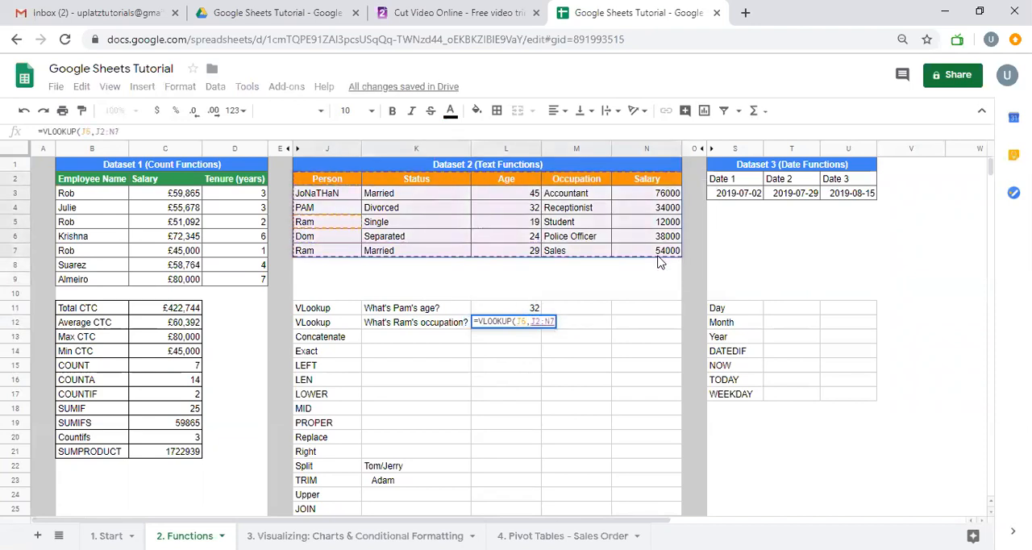
pyautogui.press('F4')
pyautogui.write(',')
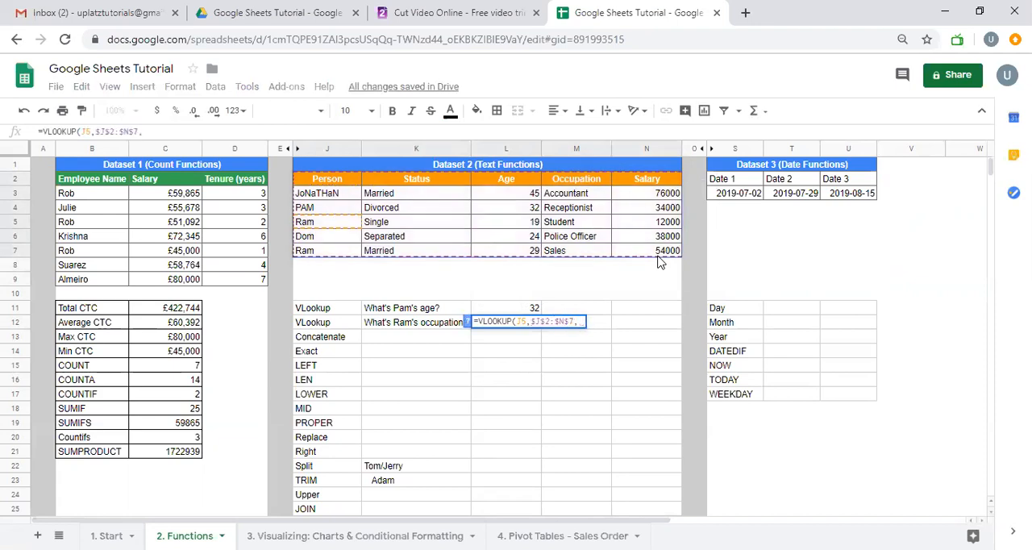
pyautogui.write('4,0)')
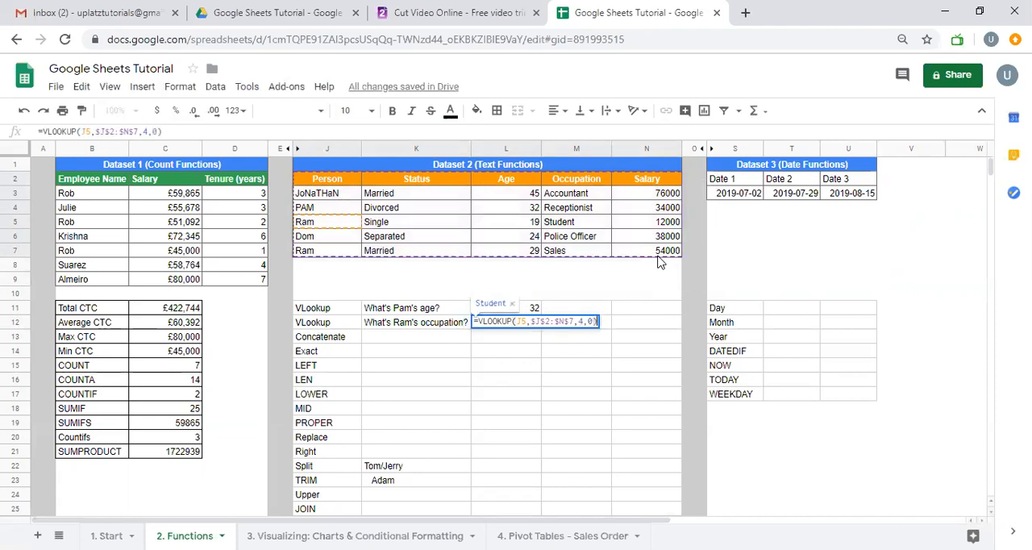
pyautogui.press('Return')
pyautogui.click(520, 325)
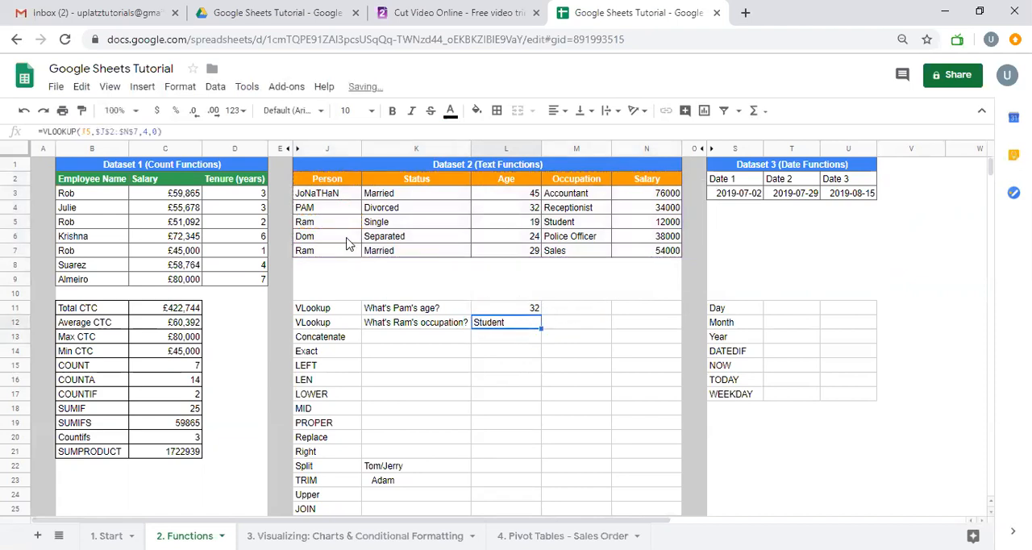
pyautogui.moveTo(343, 226); pyautogui.dragTo(573, 232)
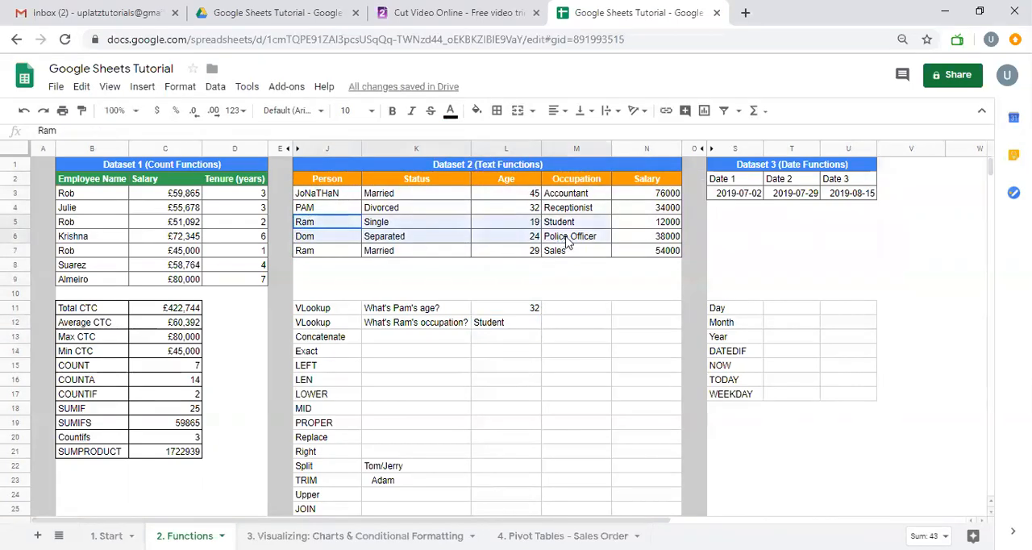
pyautogui.rightClick(576, 234)
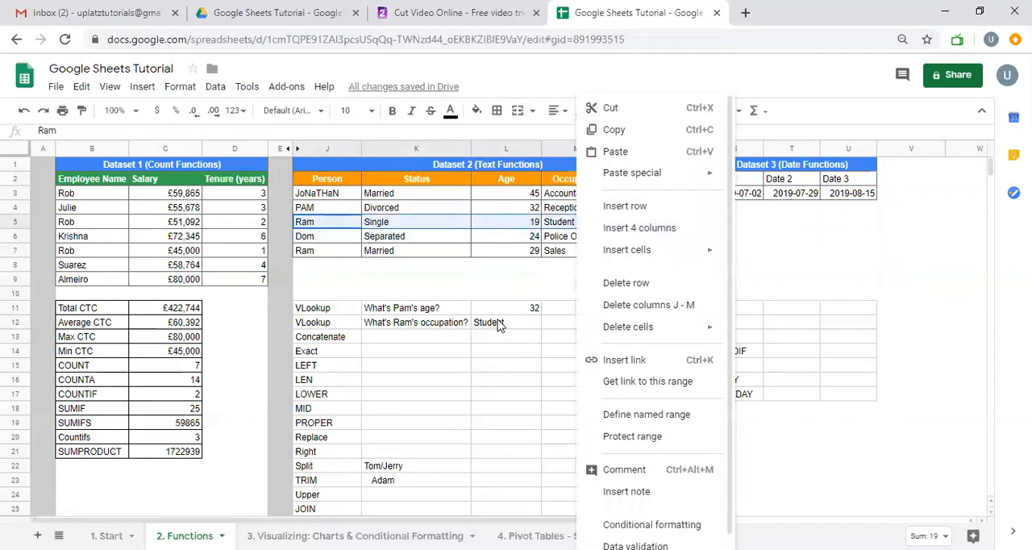
pyautogui.click(501, 324)
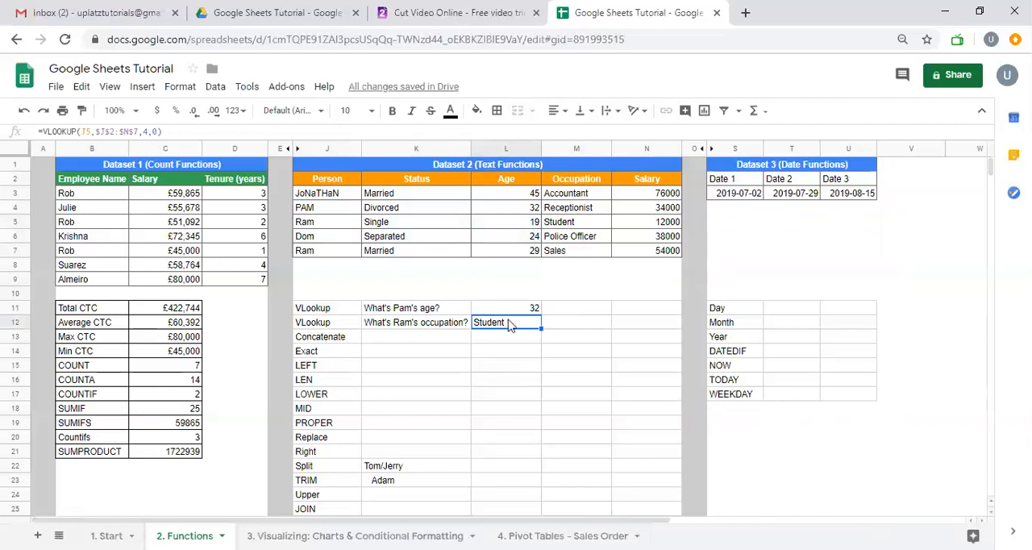
# Change the last argument of the L12 VLOOKUP to 1 for an approximate match
pyautogui.doubleClick(538, 327)
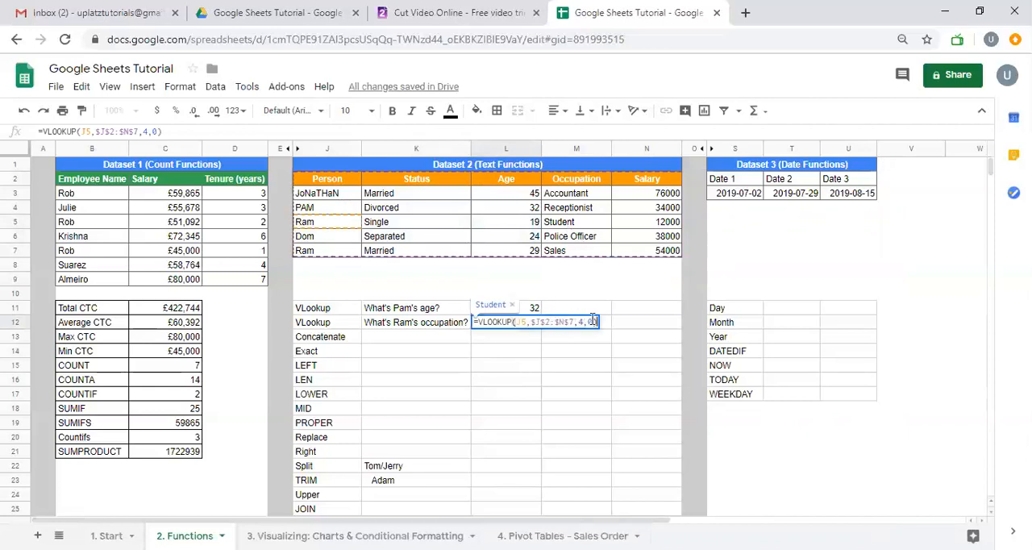
pyautogui.click(595, 322)
pyautogui.press('BackSpace')
pyautogui.write('1')
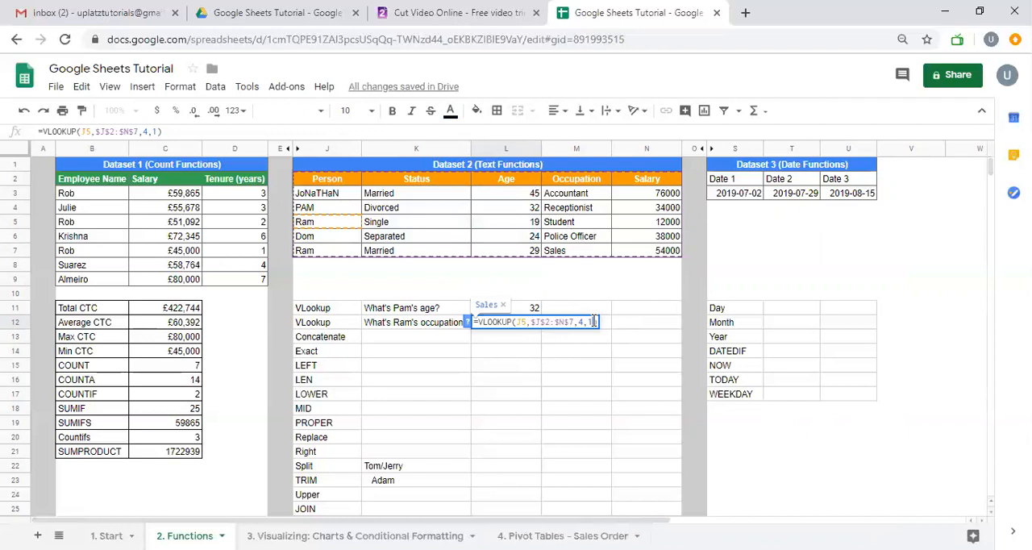
pyautogui.press('Return')
pyautogui.press('Up')
pyautogui.press('Down')
pyautogui.press('Up')
pyautogui.press('Down')
pyautogui.press('Up')
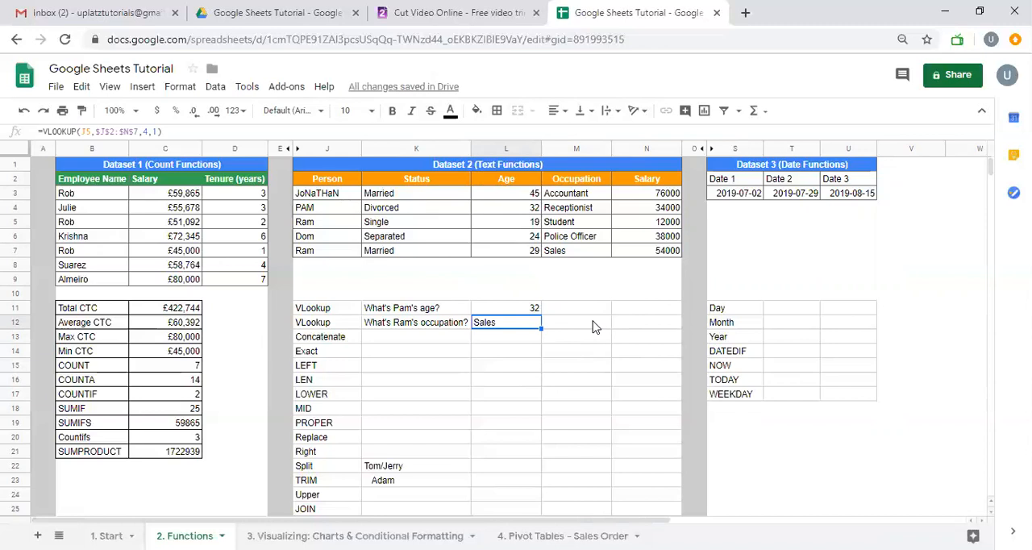
# Join the person and status from row 6 in K13 with =CONCATENATE(J6,K6)
pyautogui.press('Down')
pyautogui.press('Left')
pyautogui.press('Right')
pyautogui.press('Left')
pyautogui.press('Right')
pyautogui.press('Left')
pyautogui.press('Down')
pyautogui.press('Up')
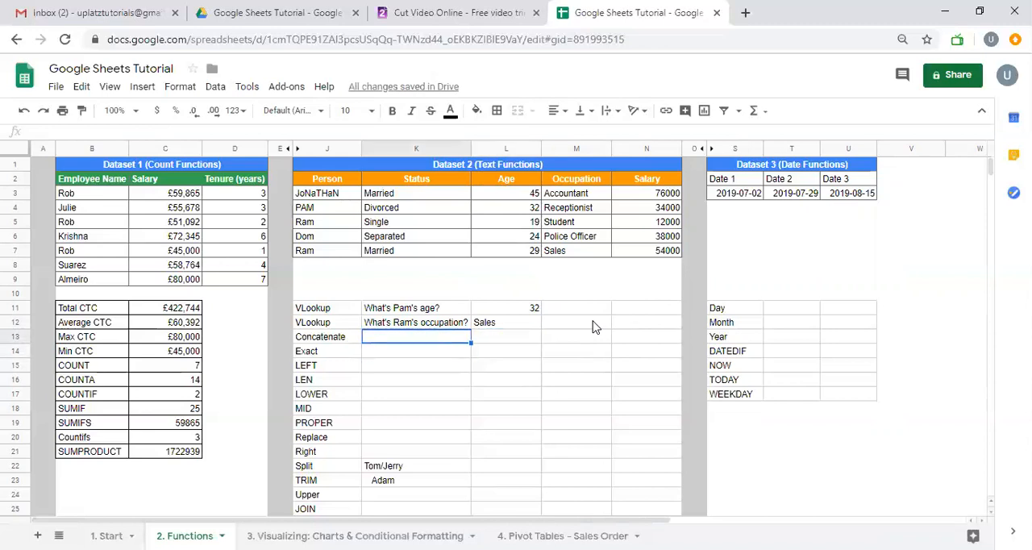
pyautogui.write('=conca')
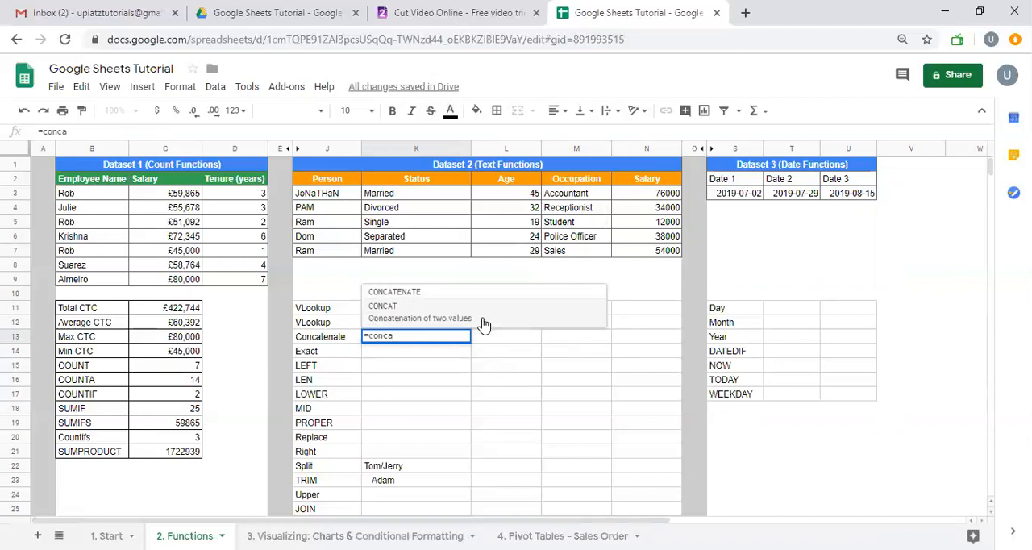
pyautogui.click(468, 297)
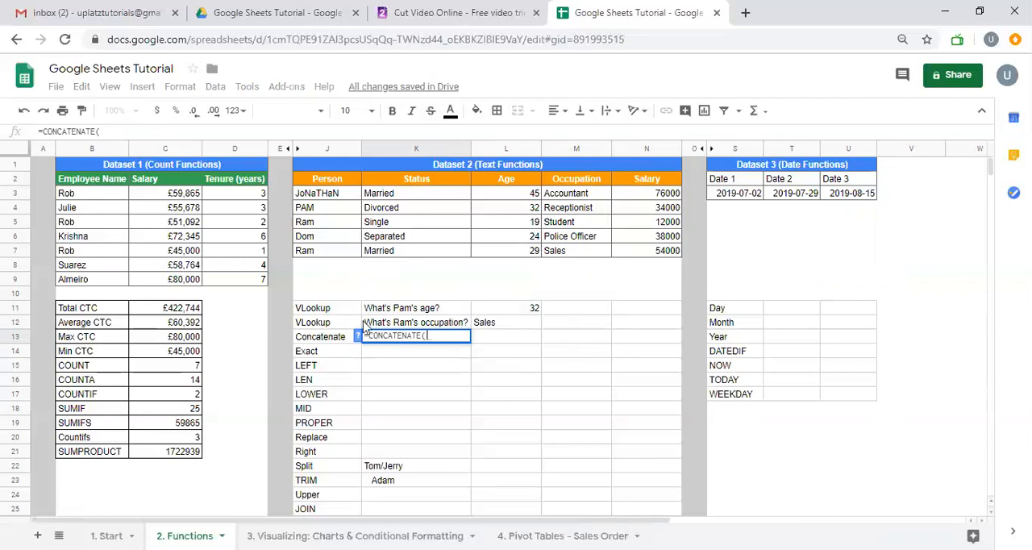
pyautogui.click(360, 338)
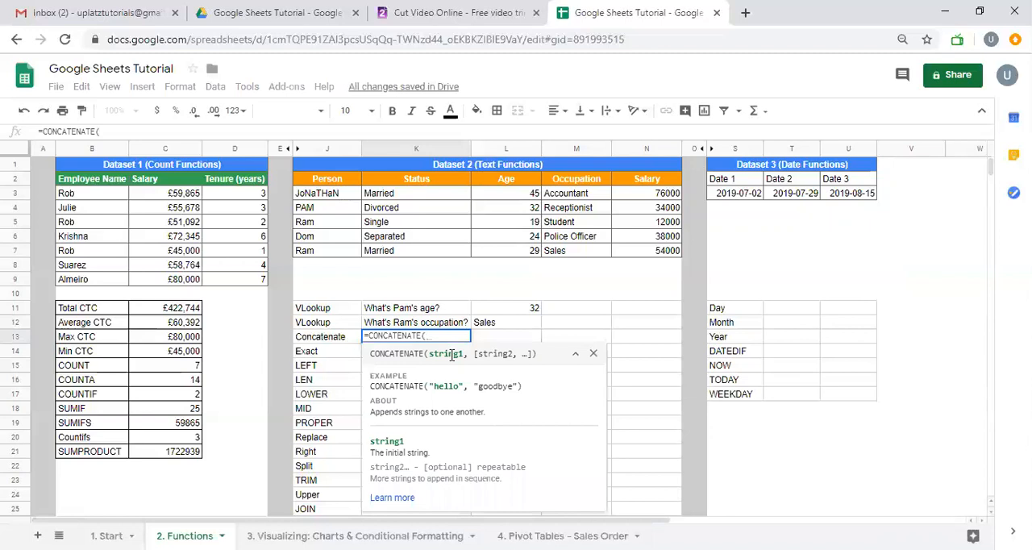
pyautogui.click(349, 247)
pyautogui.write(',')
pyautogui.click(371, 239)
pyautogui.write(')')
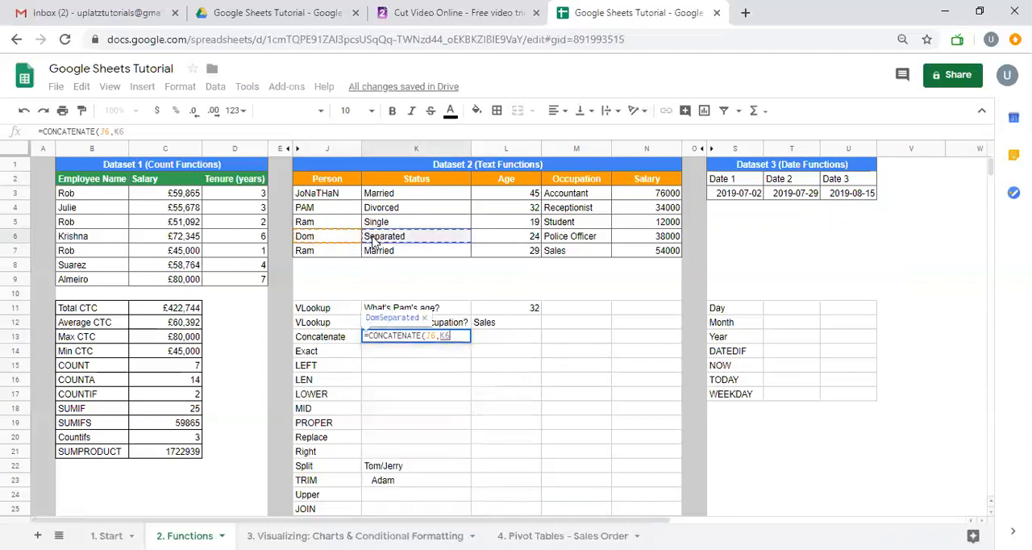
pyautogui.press('Return')
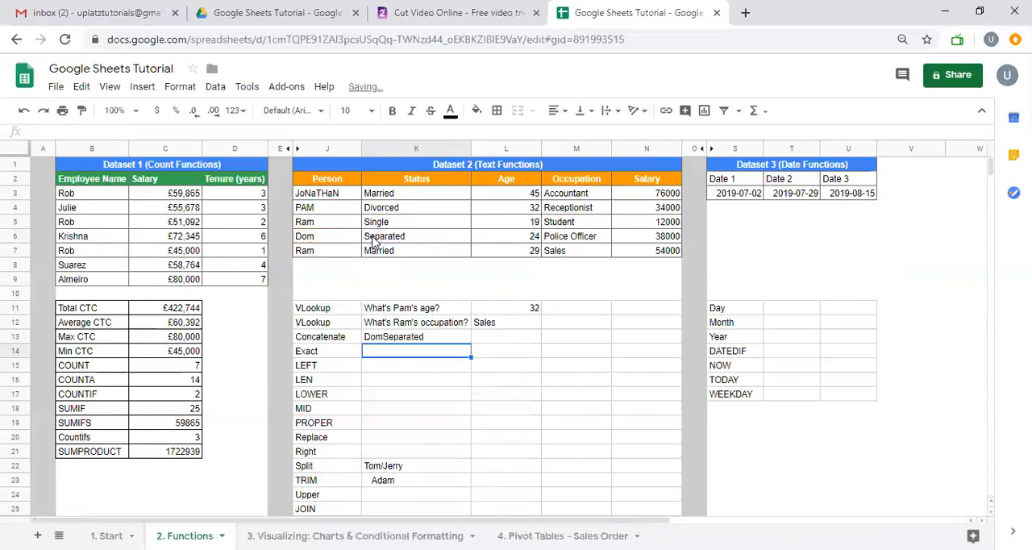
# Join the whole row 6 record in L13 with =CONCATENATE(J6:N6)
pyautogui.press('Right')
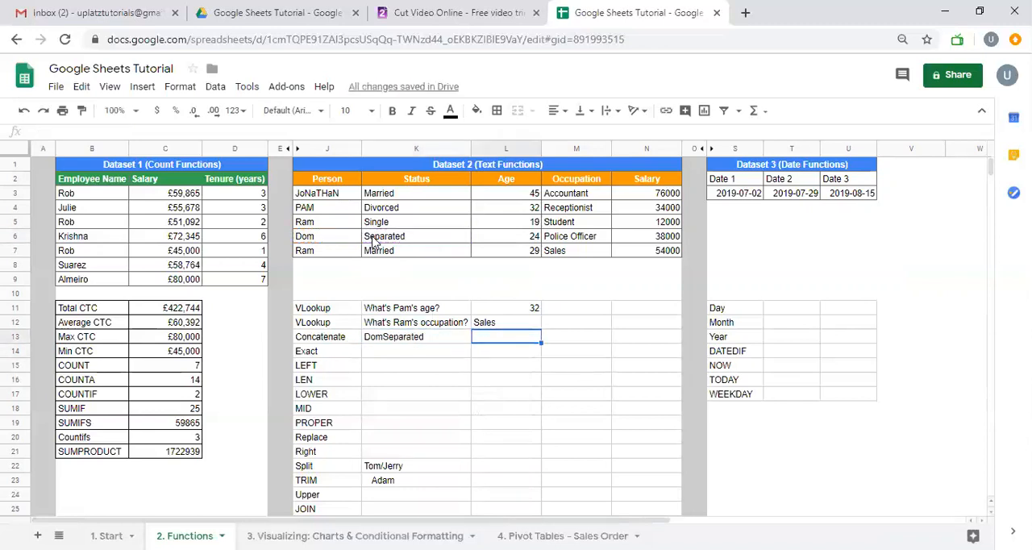
pyautogui.write('=conca')
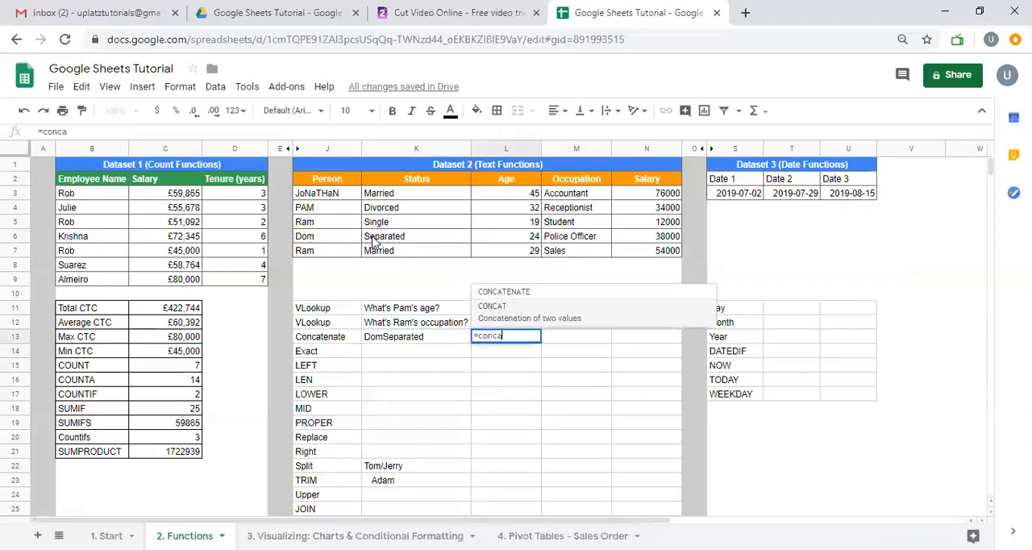
pyautogui.press('Tab')
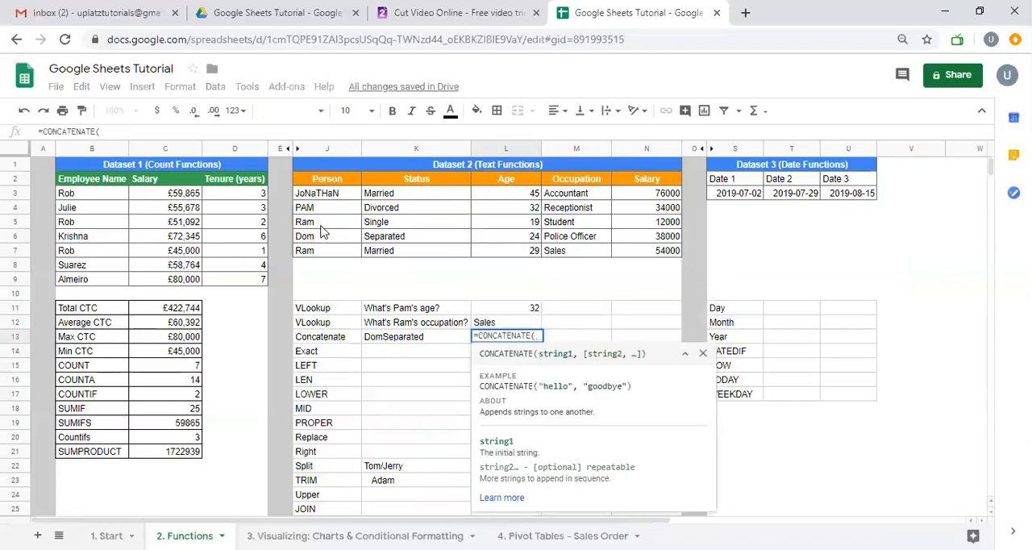
pyautogui.moveTo(325, 236); pyautogui.dragTo(427, 245)
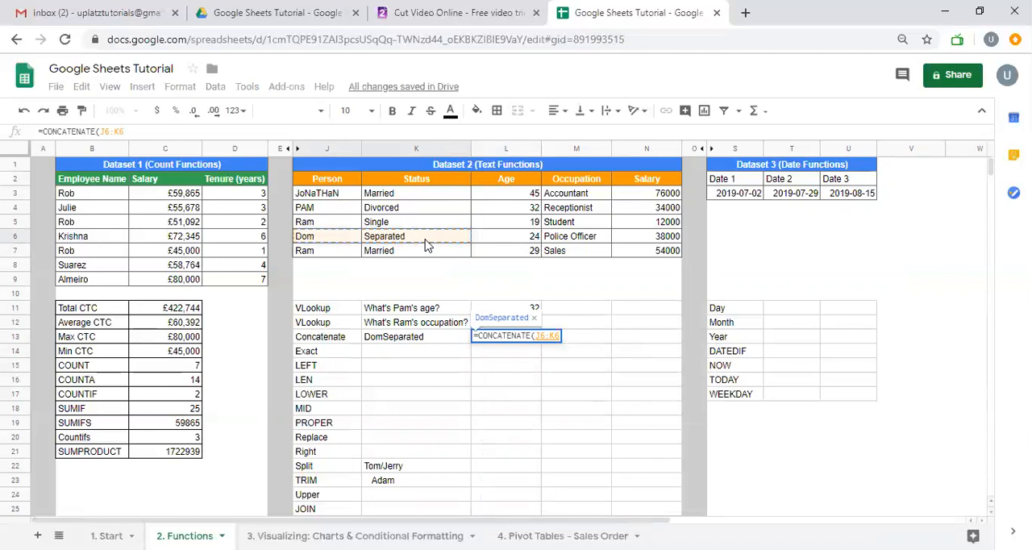
pyautogui.hotkey('shift', 'Right')
pyautogui.hotkey('shift', 'Right')
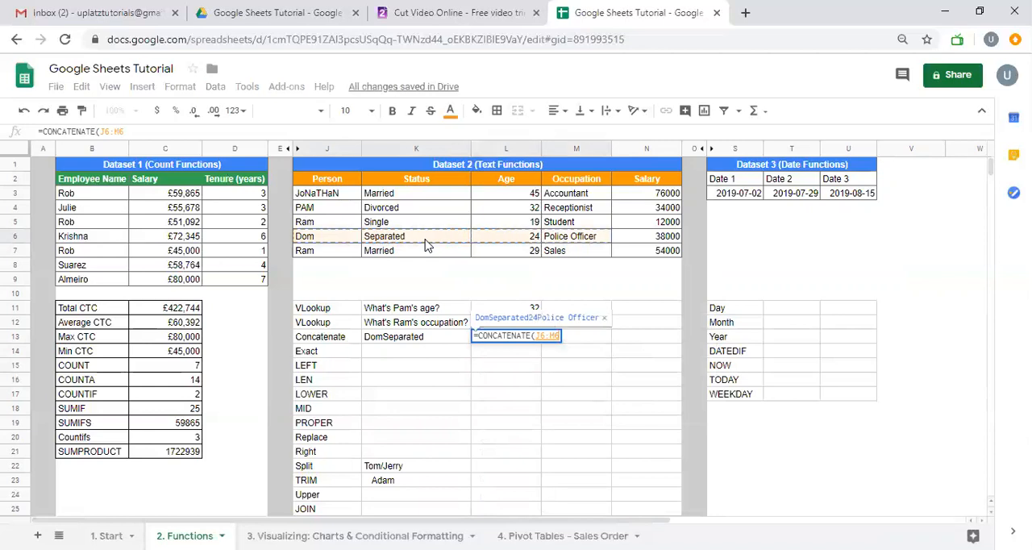
pyautogui.hotkey('shift', 'Right')
pyautogui.write(')')
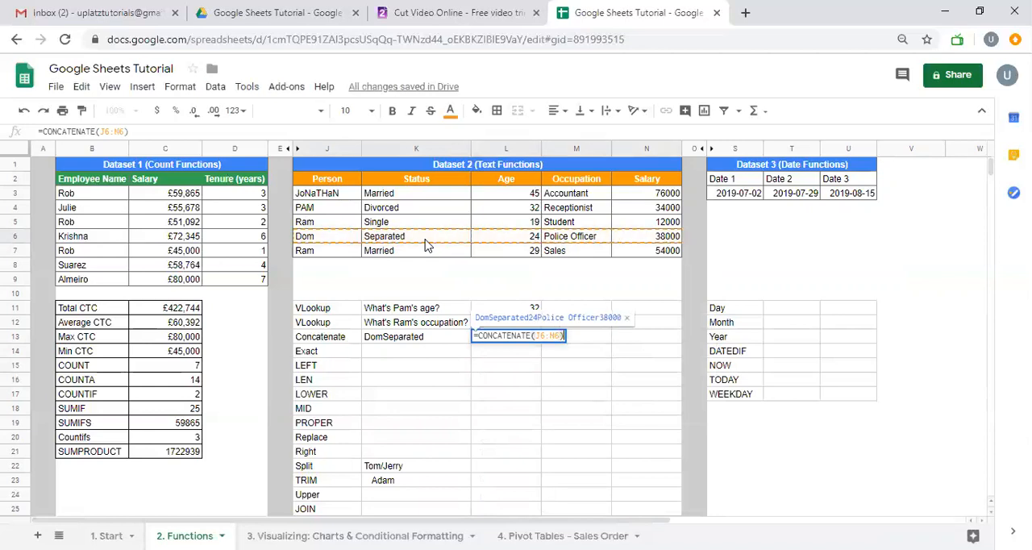
pyautogui.press('Return')
pyautogui.press('Up')
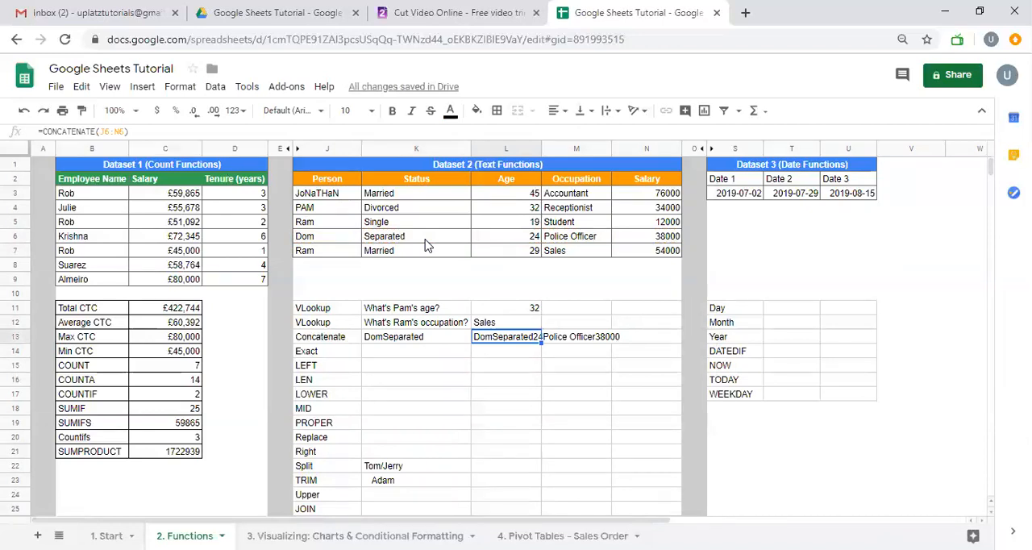
pyautogui.write('=CO')
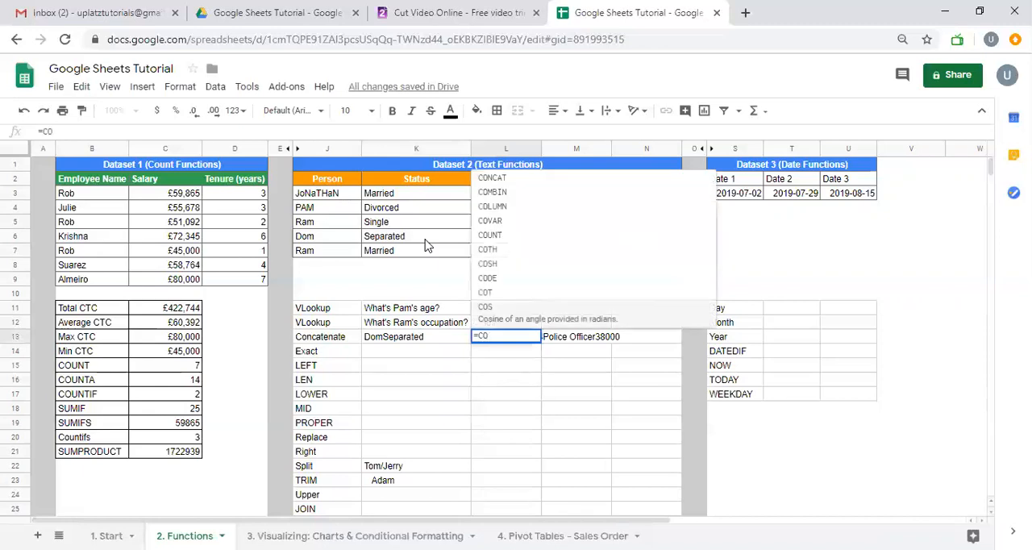
pyautogui.write('nca')
pyautogui.press('Up')
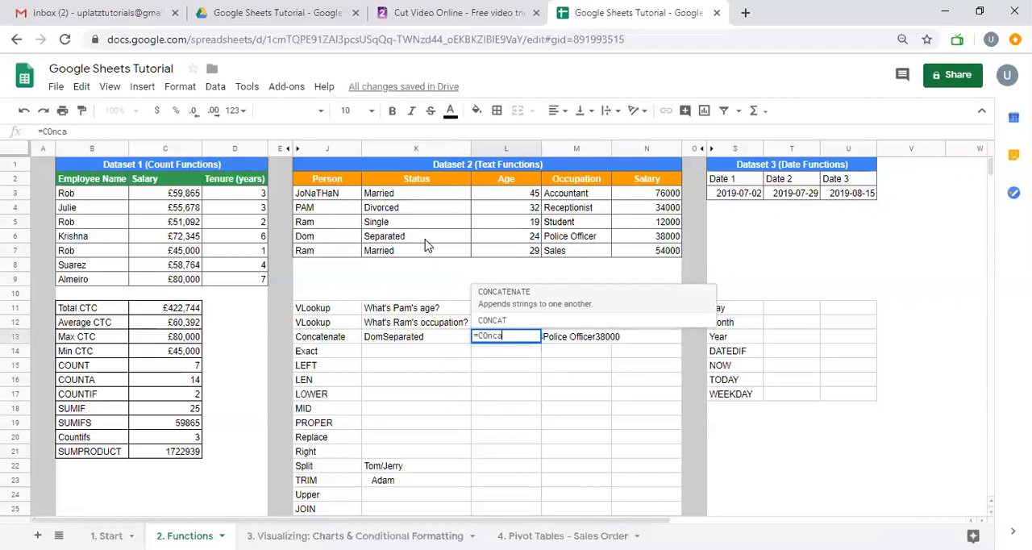
pyautogui.press('Escape')
# Enter the date parts 2019, 5 and 9 in cells K9, L9 and M9
pyautogui.press('Up')
pyautogui.press('Up')
pyautogui.press('Up')
pyautogui.press('Up')
pyautogui.press('Left')
pyautogui.write('2019')
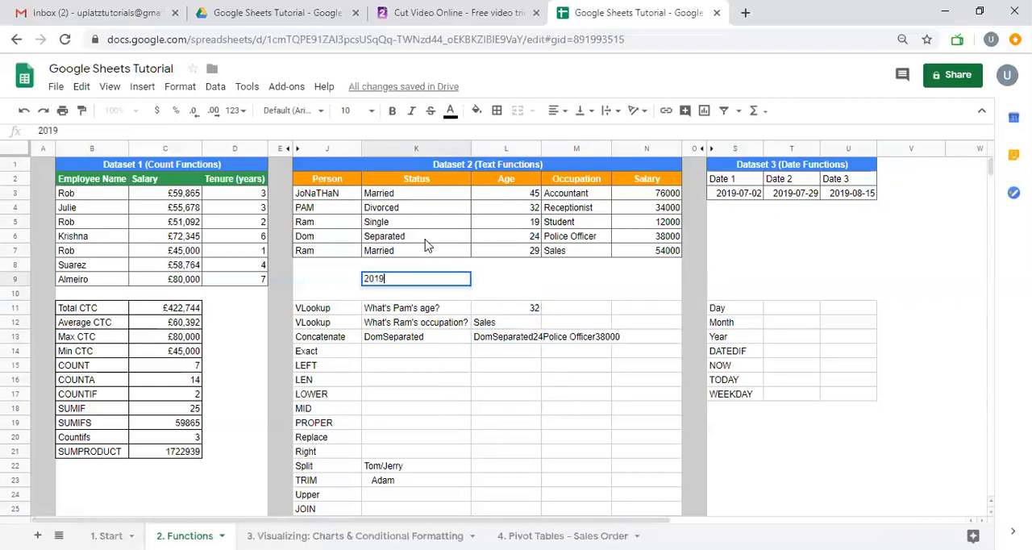
pyautogui.press('Tab')
pyautogui.write('0')
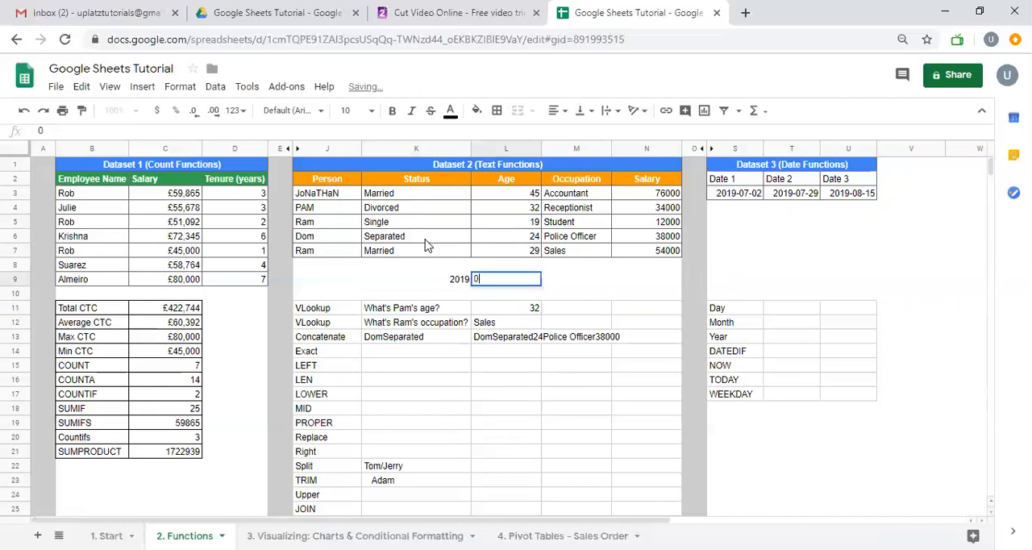
pyautogui.write('5')
pyautogui.press('Tab')
pyautogui.write('0')
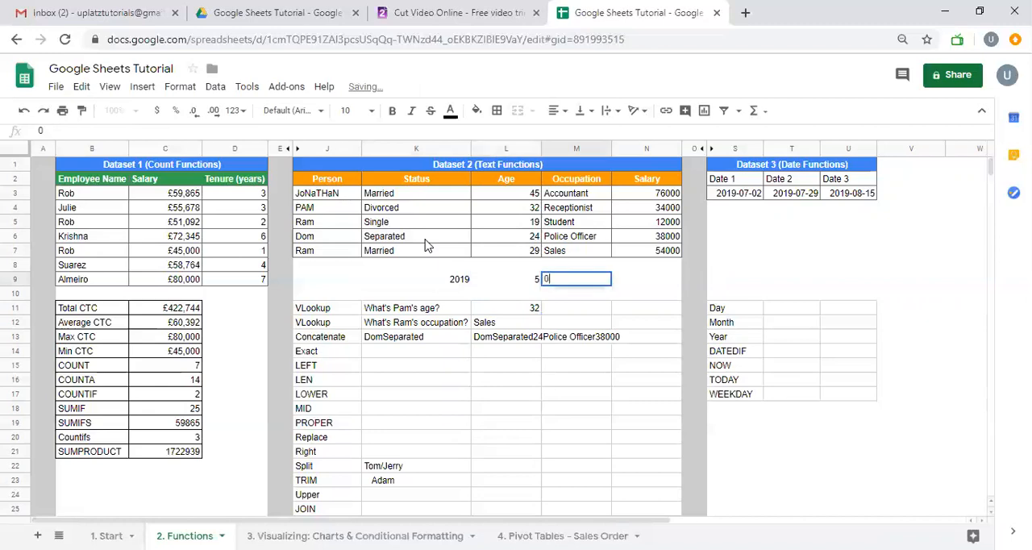
pyautogui.write('19')
# Start a CONCATENATE formula in L15 for the date parts in row 9
pyautogui.press('Down')
pyautogui.press('Down')
pyautogui.press('Down')
pyautogui.press('Down')
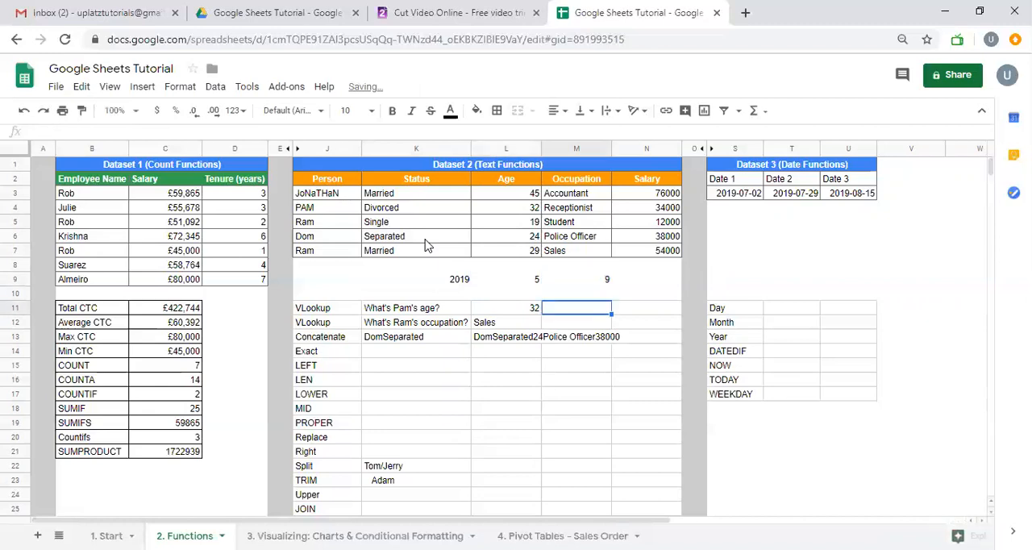
pyautogui.press('Left')
pyautogui.press('Down')
pyautogui.press('Down')
pyautogui.write('=ca')
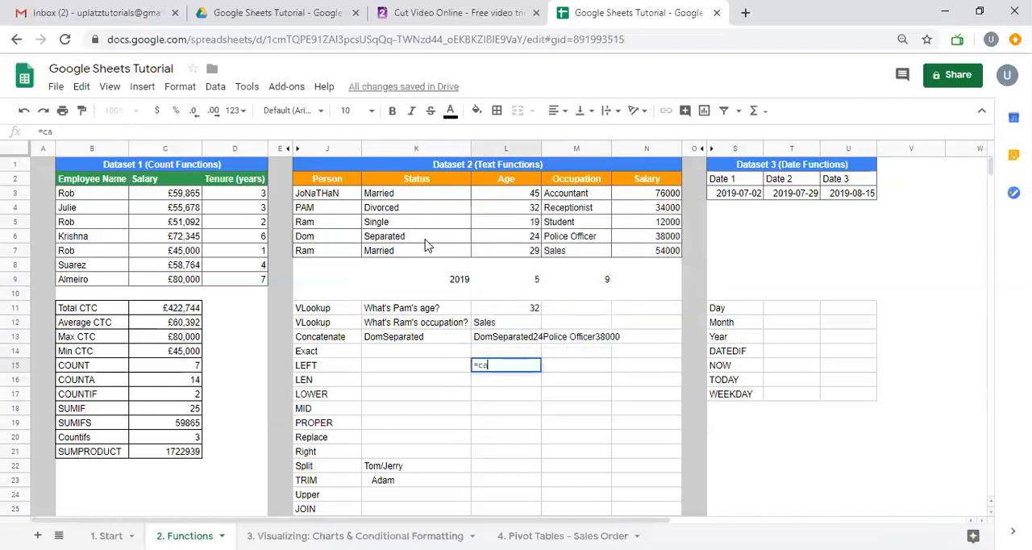
pyautogui.press('BackSpace')
pyautogui.write('onca')
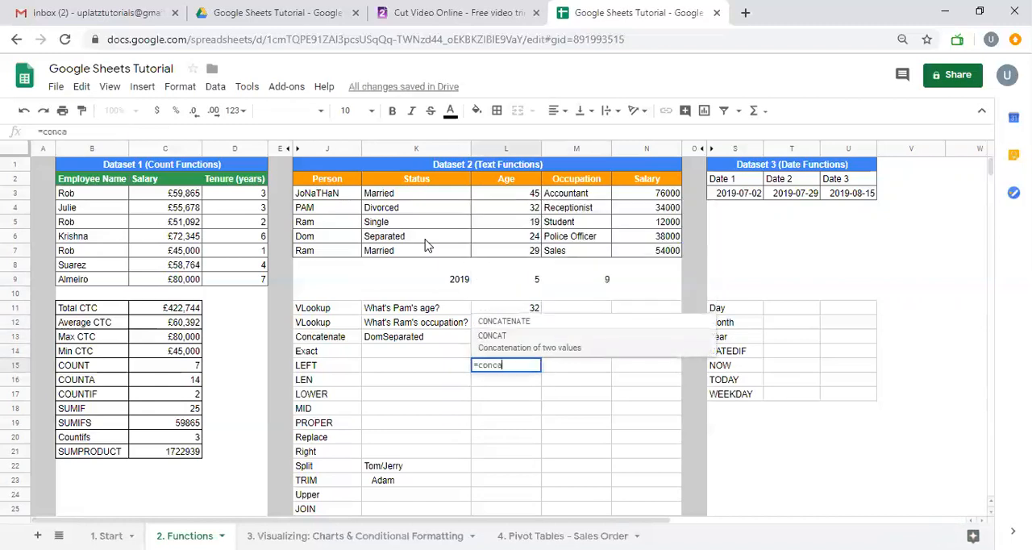
pyautogui.press('Tab')
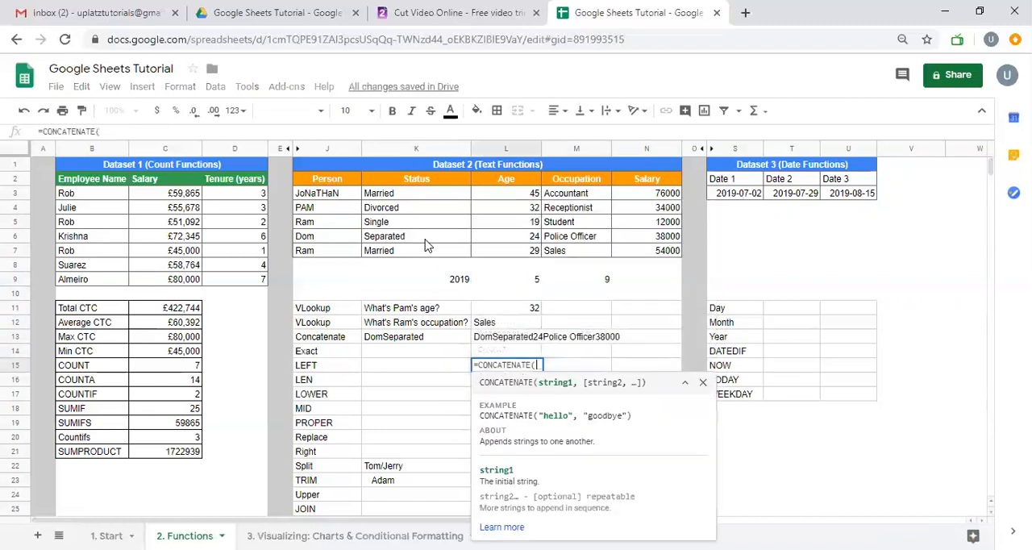
# Complete the L15 formula as =CONCATENATE(K9,"-",L9,"-",M9) to join the date parts with hyphens
pyautogui.click(452, 286)
pyautogui.write(',@')
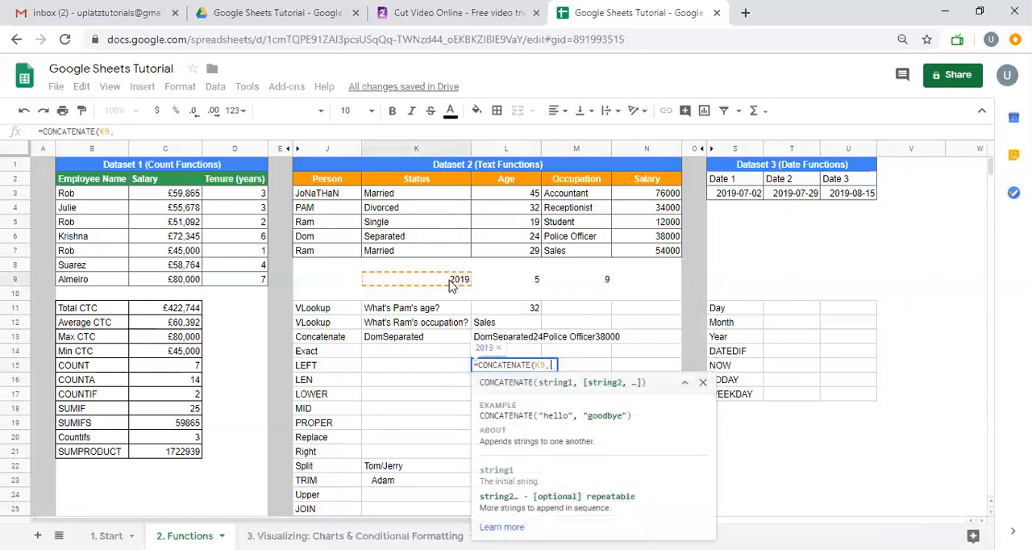
pyautogui.press('BackSpace')
pyautogui.write('"-",')
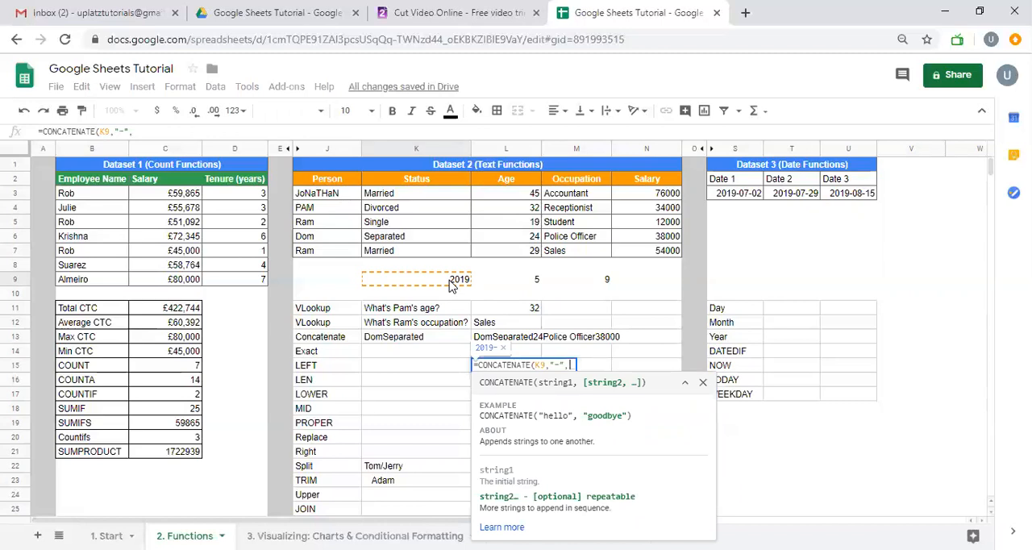
pyautogui.click(520, 282)
pyautogui.write(',"-')
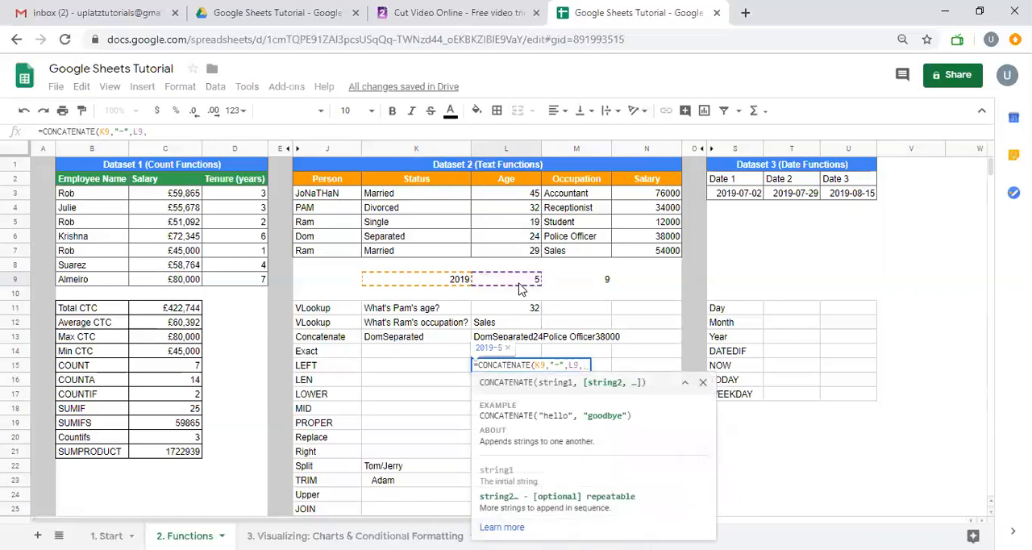
pyautogui.write('",')
pyautogui.click(607, 287)
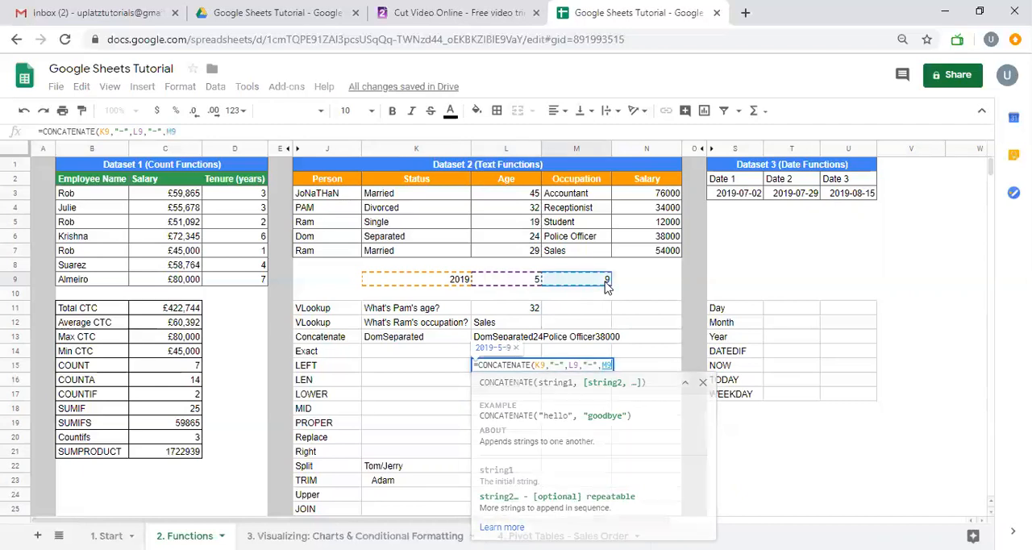
pyautogui.write(')')
pyautogui.press('Return')
pyautogui.press('Up')
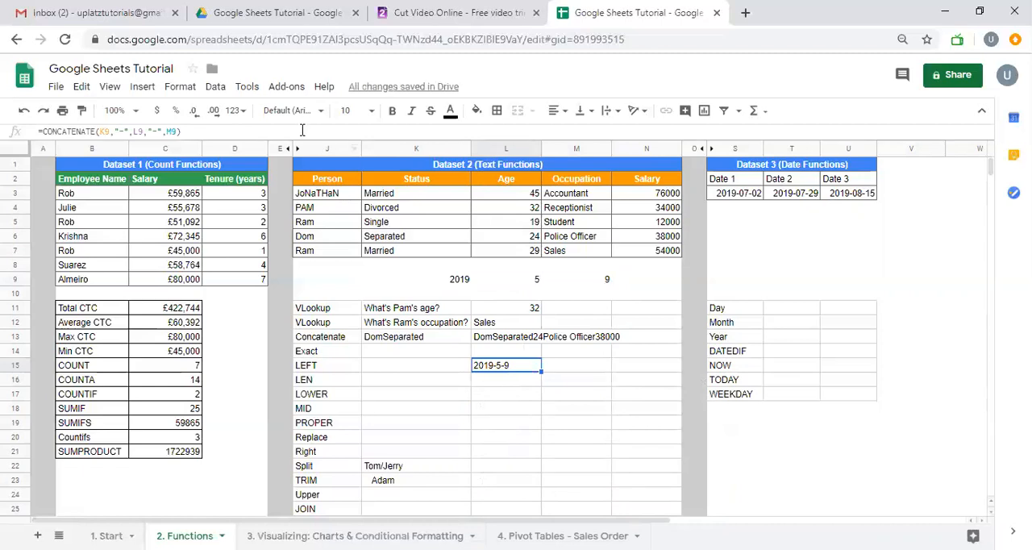
# Try to format the joined text in L15 as a Date
pyautogui.click(235, 110)
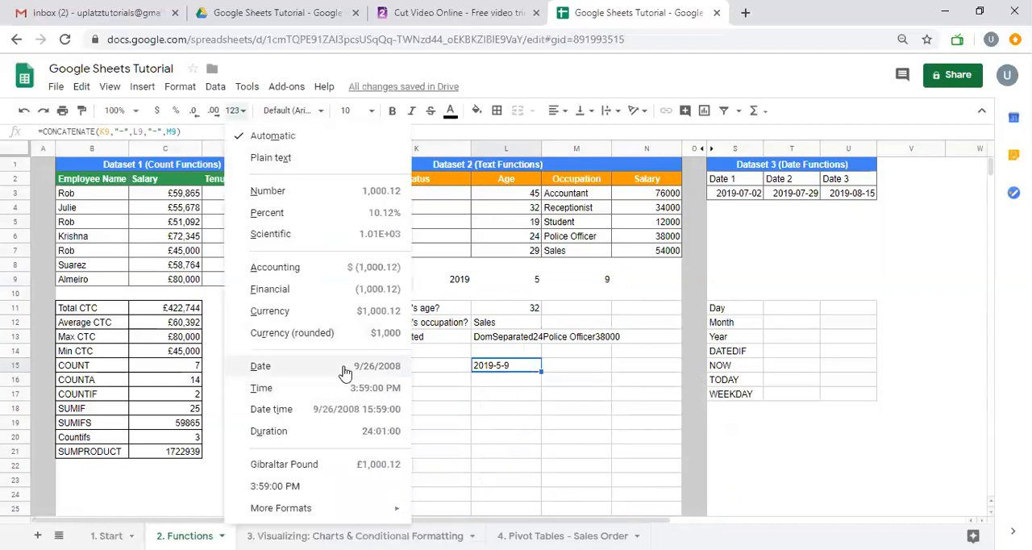
pyautogui.click(344, 369)
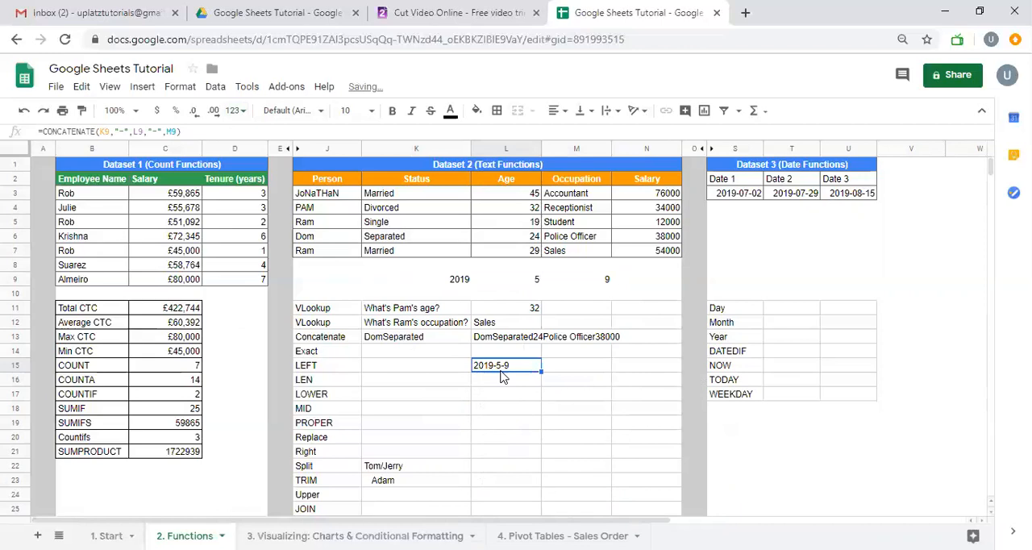
# Clear the CONCATENATE formulas from L15 and from K13:M13
pyautogui.press('Delete')
pyautogui.press('Up')
pyautogui.press('Up')
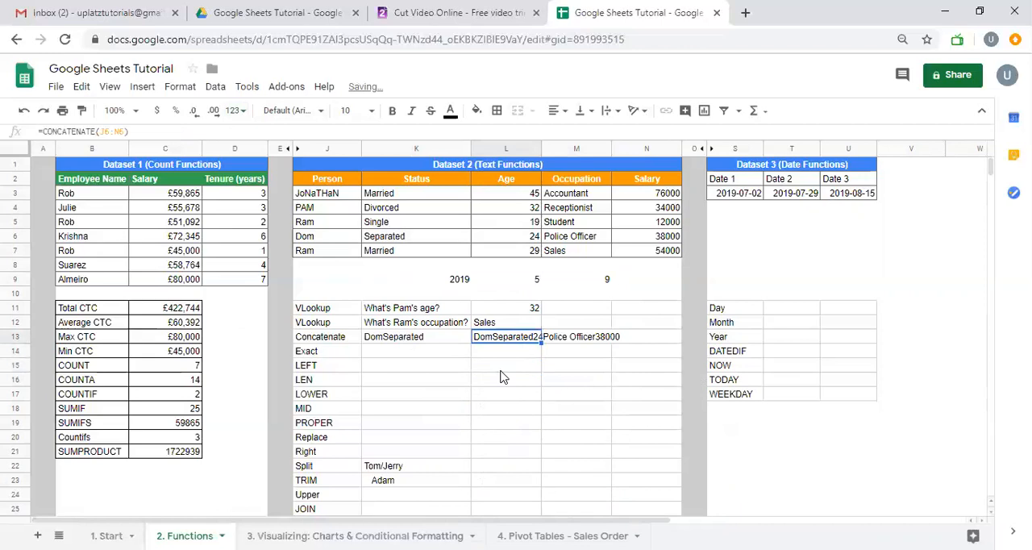
pyautogui.press('Left')
pyautogui.press('Up')
pyautogui.press('Down')
pyautogui.hotkey('shift', 'Right')
pyautogui.hotkey('shift', 'Right')
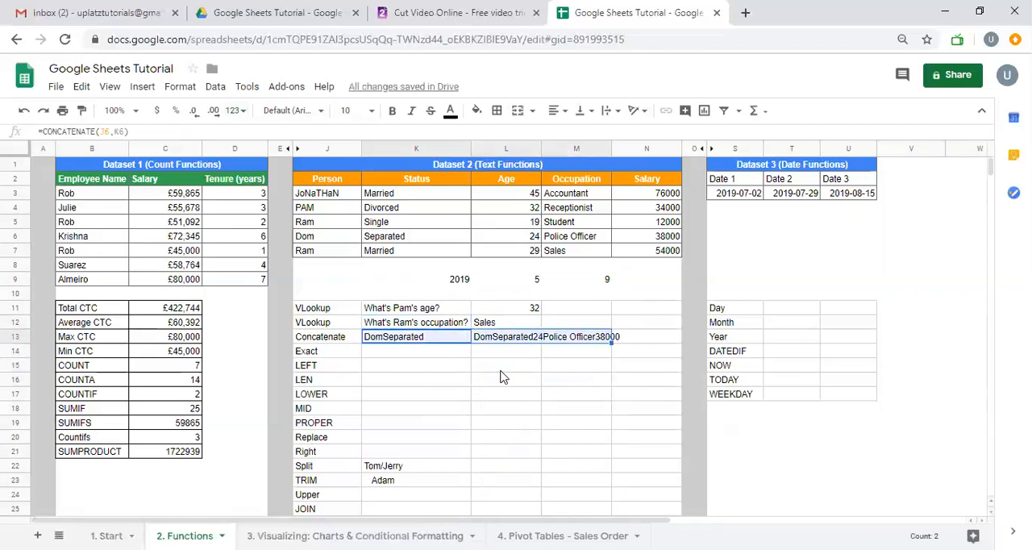
pyautogui.press('Delete')
# Compare J5 and J7 with =EXACT(J5,J7) in L14, and clear that cell again
pyautogui.press('Down')
pyautogui.press('Right')
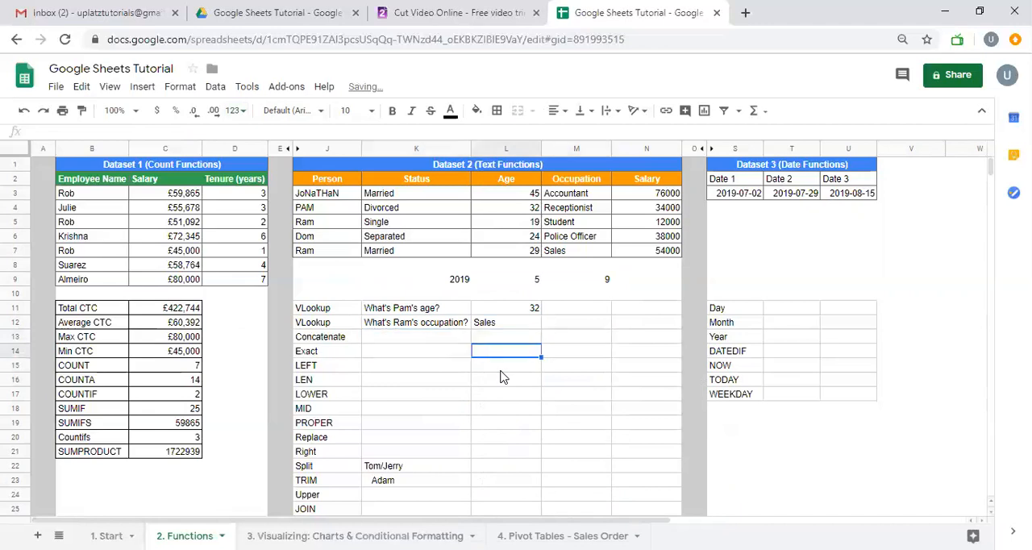
pyautogui.write('=exac')
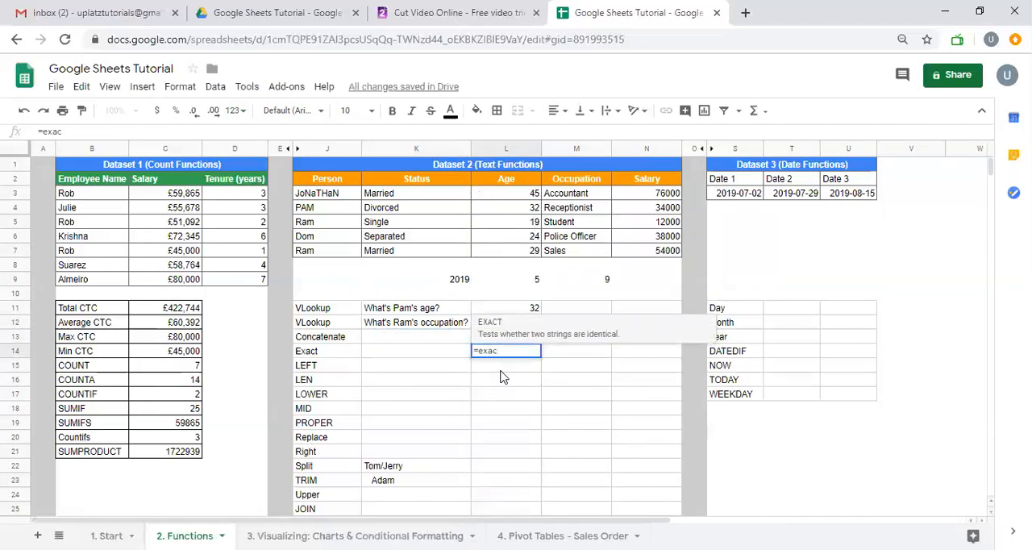
pyautogui.press('Tab')
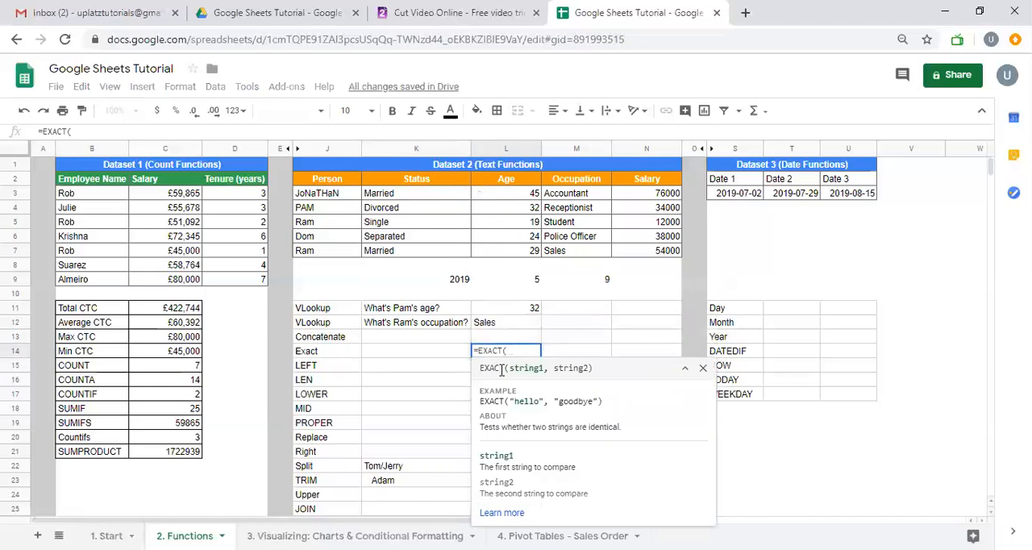
pyautogui.click(346, 228)
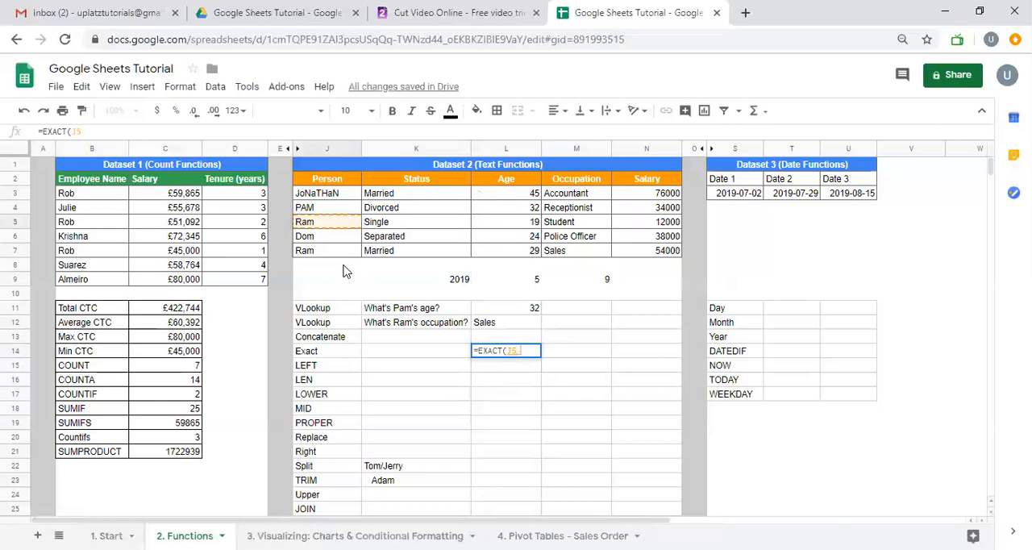
pyautogui.write(',')
pyautogui.click(335, 256)
pyautogui.write(')')
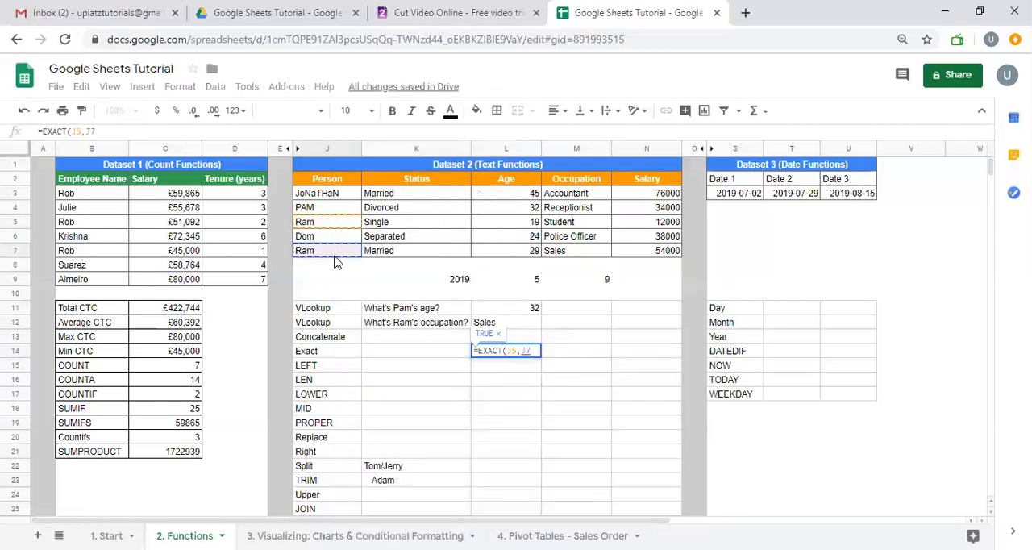
pyautogui.press('Return')
pyautogui.press('Up')
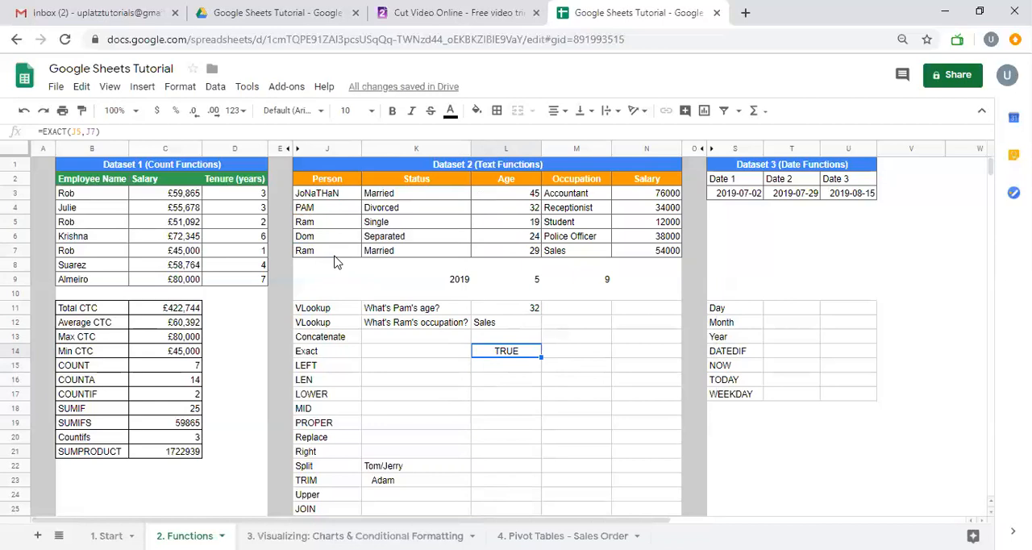
pyautogui.press('Delete')
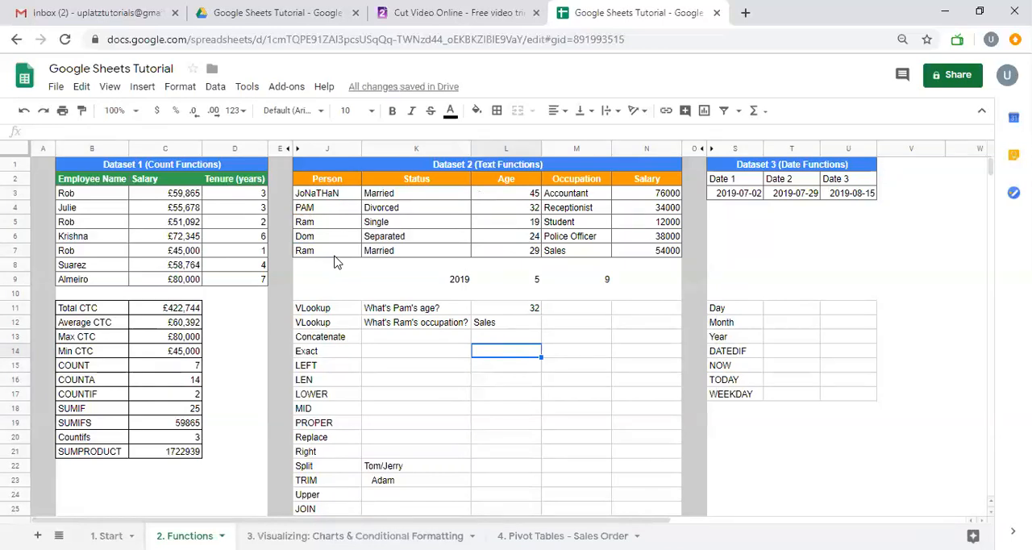
pyautogui.press('Down')
pyautogui.write('=left')
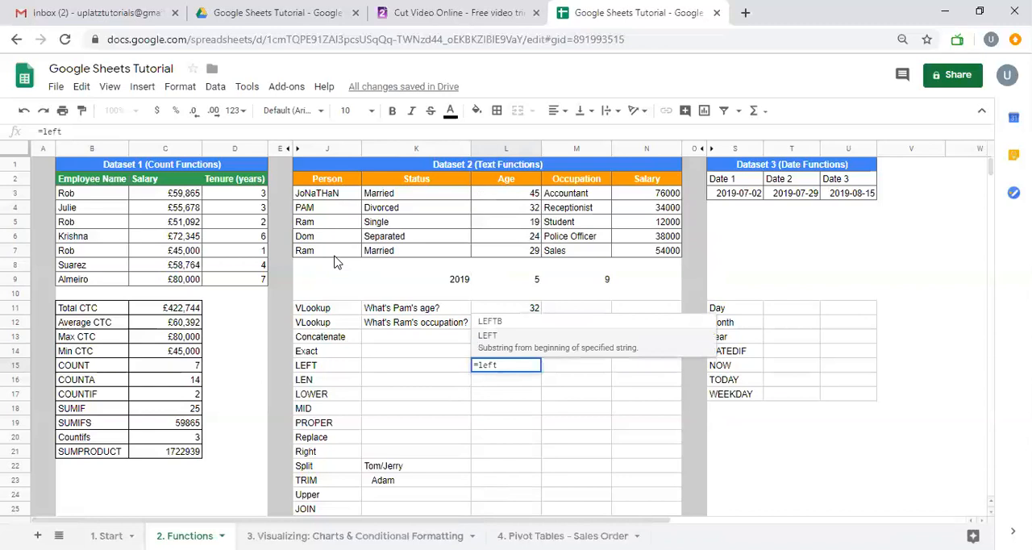
pyautogui.press('Escape')
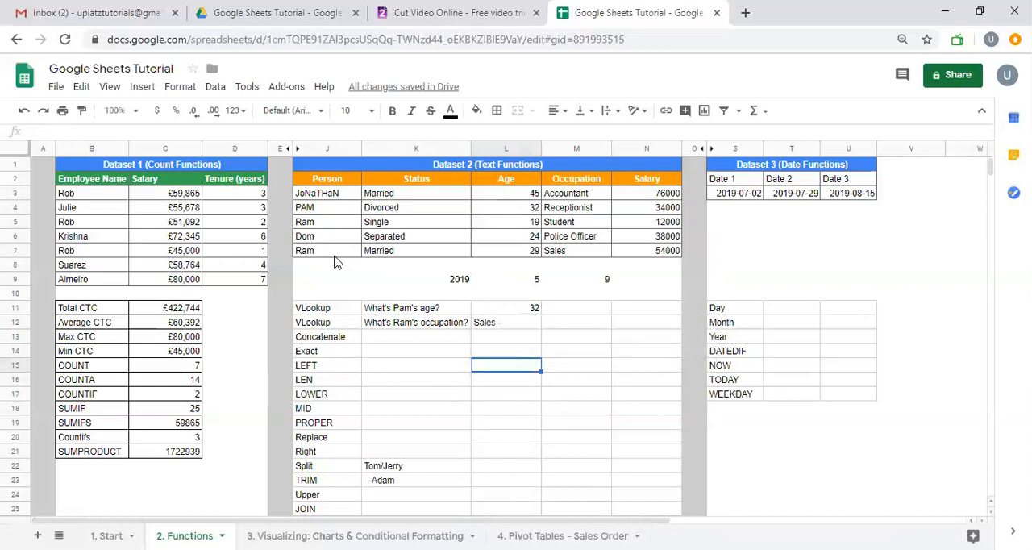
# Undo the recent edits back through the clearing of K13:M13 to restore the CONCATENATE formulas
pyautogui.hotkey('ctrl', 'z')
pyautogui.hotkey('ctrl', 'z')
pyautogui.hotkey('ctrl', 'z')
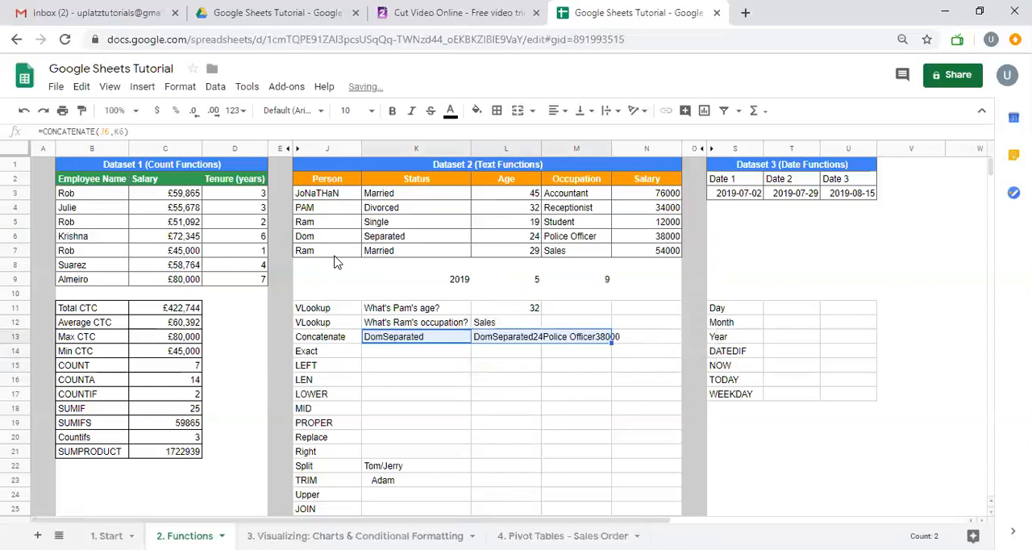
# Enter =EXACT(J5,J7) in L14 to test whether the two person entries are identical
pyautogui.press('Down')
pyautogui.write('=exact(')
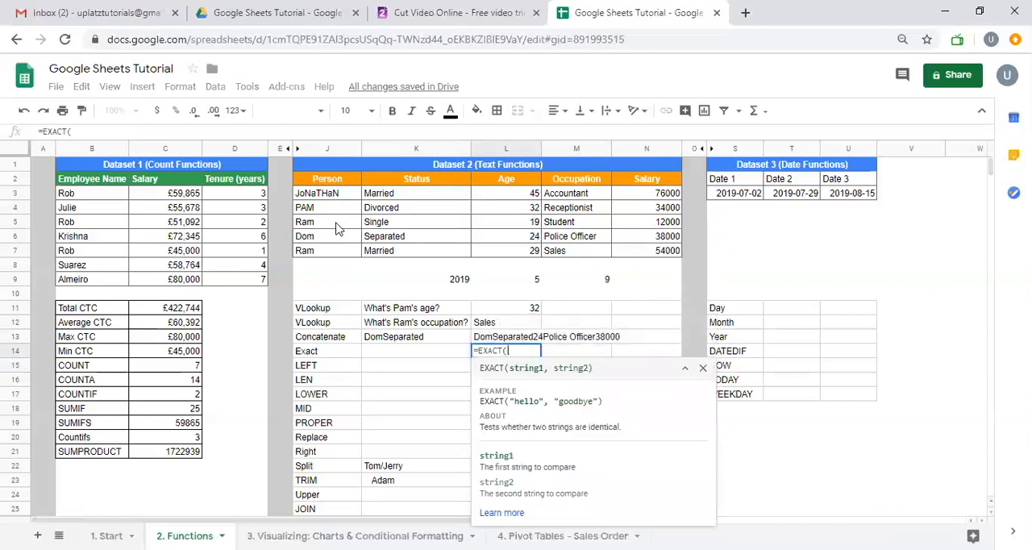
pyautogui.click(338, 225)
pyautogui.write(',')
pyautogui.click(326, 252)
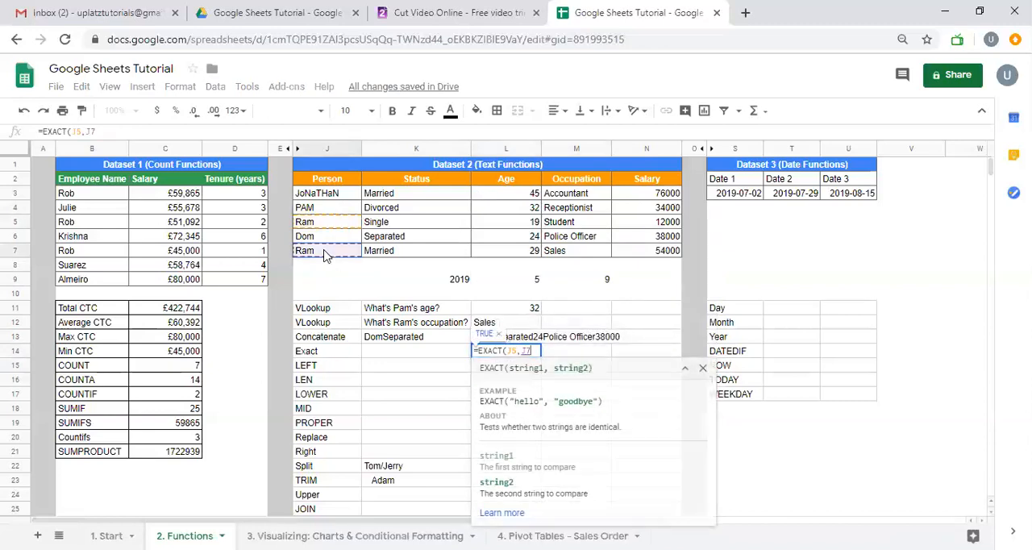
pyautogui.press('Return')
pyautogui.press('Up')
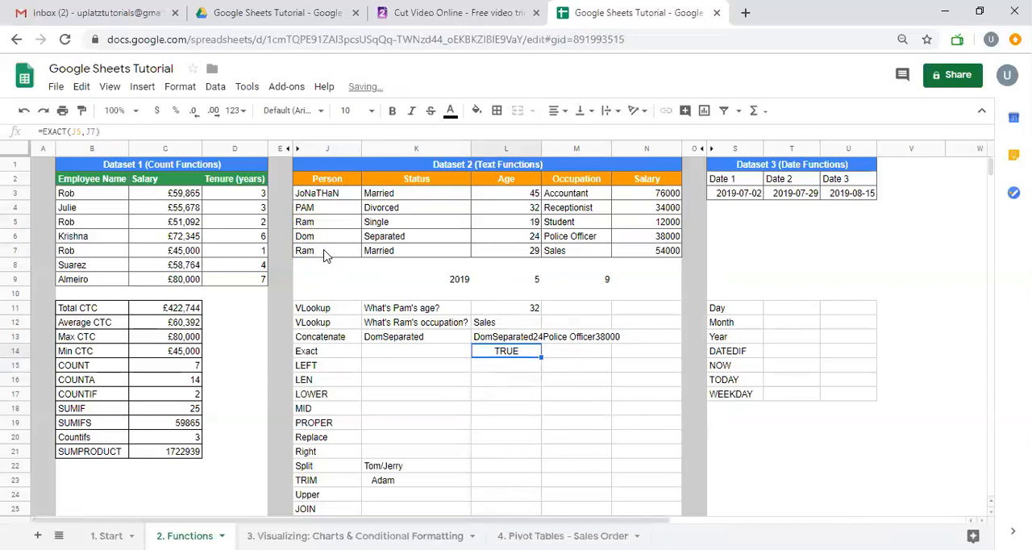
# Clear the shorter CONCATENATE formula from K13
pyautogui.press('Up')
pyautogui.press('Left')
pyautogui.press('Delete')
# Enter =LEFT(L13,13) in L15 to extract the first 13 characters of the concatenated text
pyautogui.press('Right')
pyautogui.press('Down')
pyautogui.press('Down')
pyautogui.write('=LEFT(')
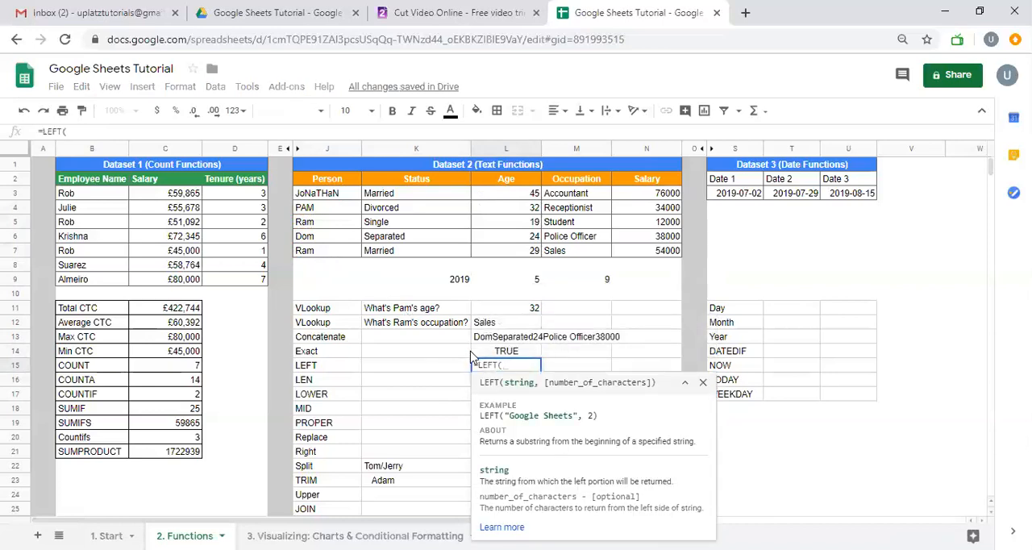
pyautogui.click(533, 338)
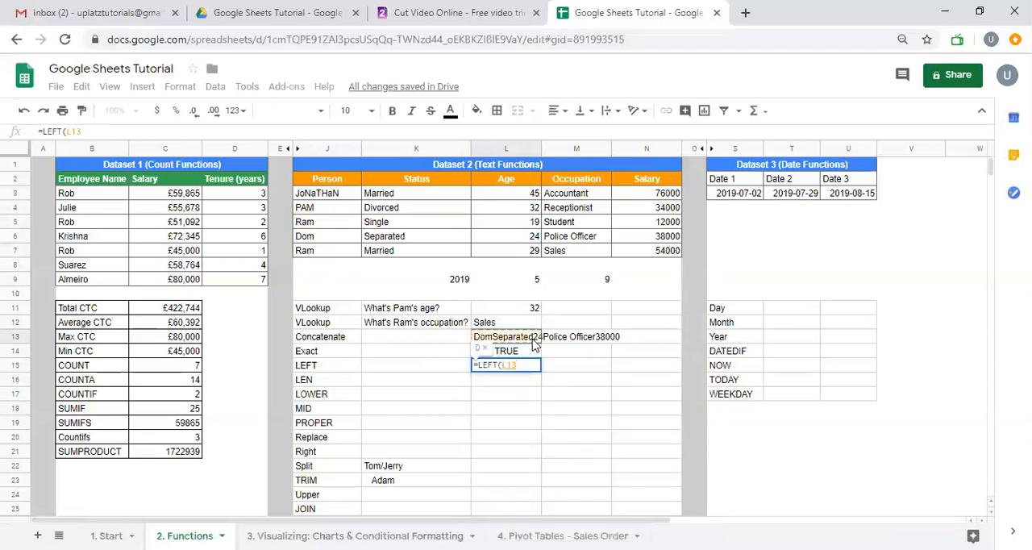
pyautogui.write(',13')
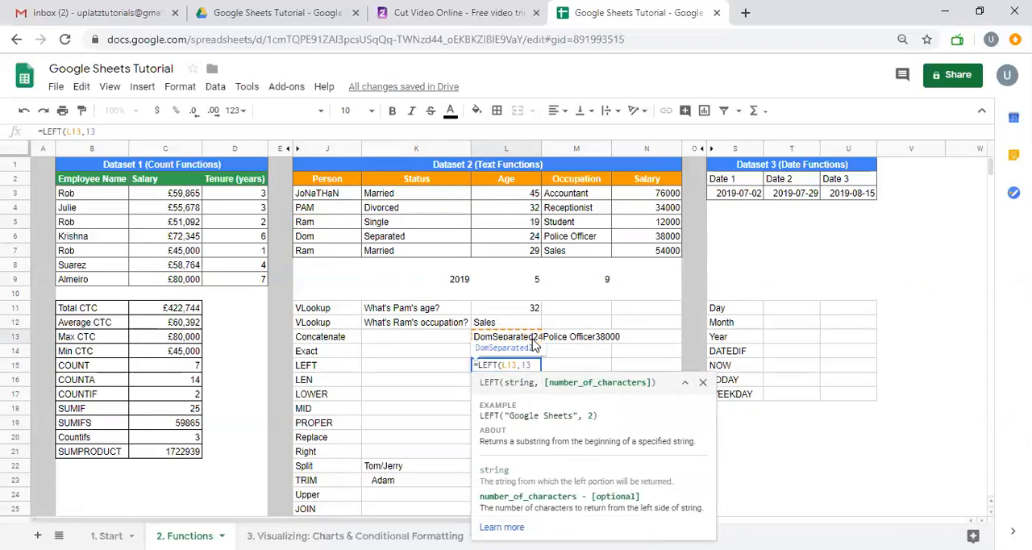
pyautogui.write(')')
pyautogui.press('Return')
pyautogui.press('Up')
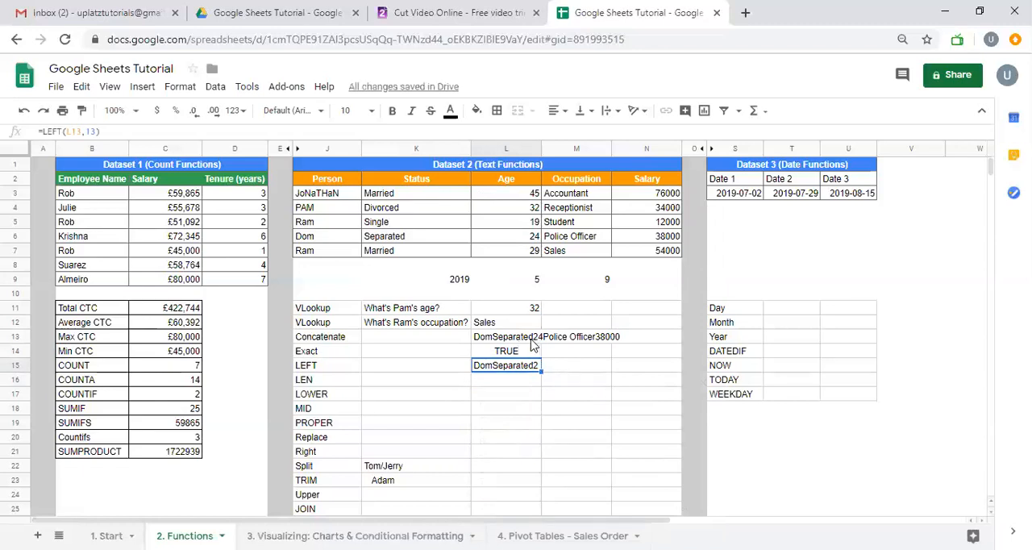
# Enter =LEN(L13) in L16 to count the characters of the concatenated text
pyautogui.click(509, 386)
pyautogui.write('=LEN(')
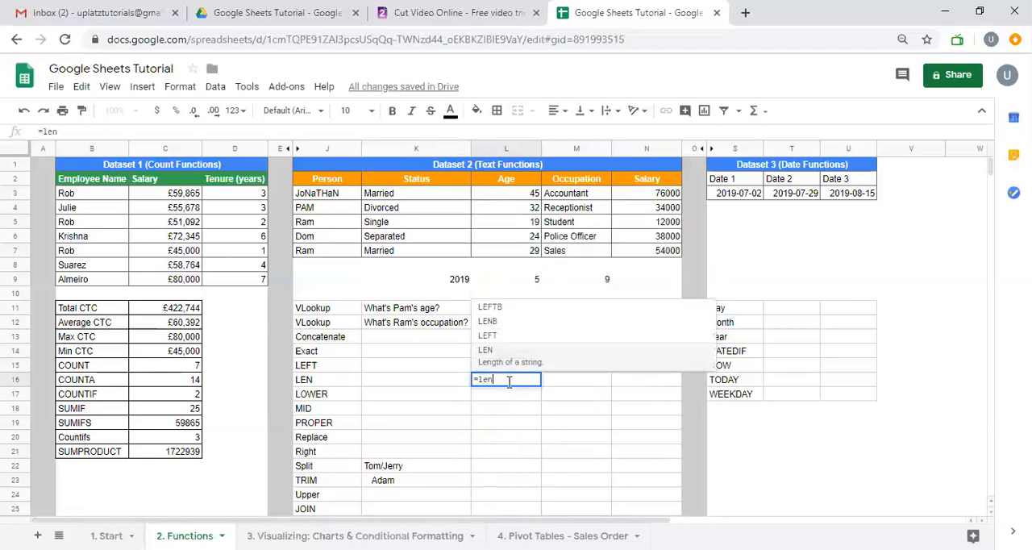
pyautogui.click(516, 342)
pyautogui.write(')')
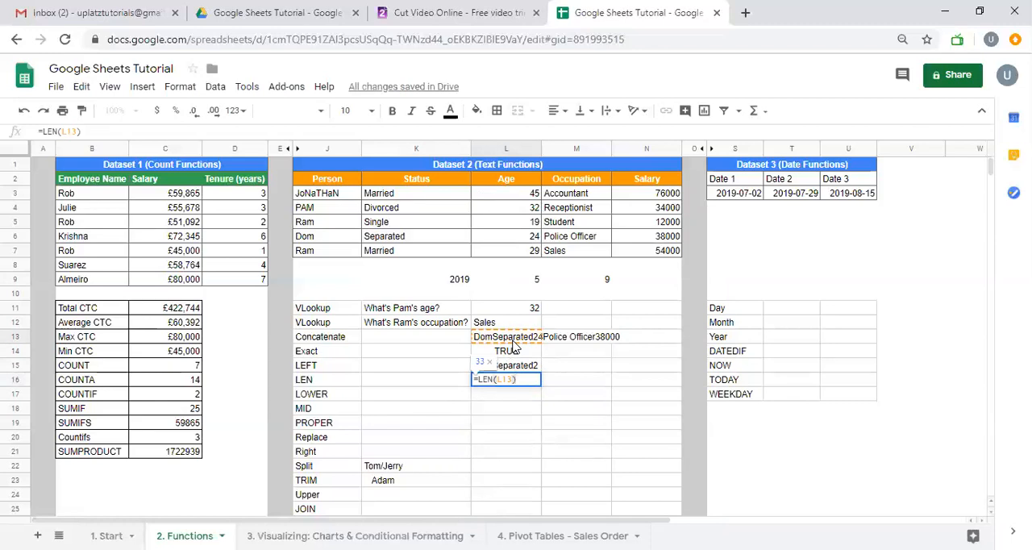
pyautogui.press('Return')
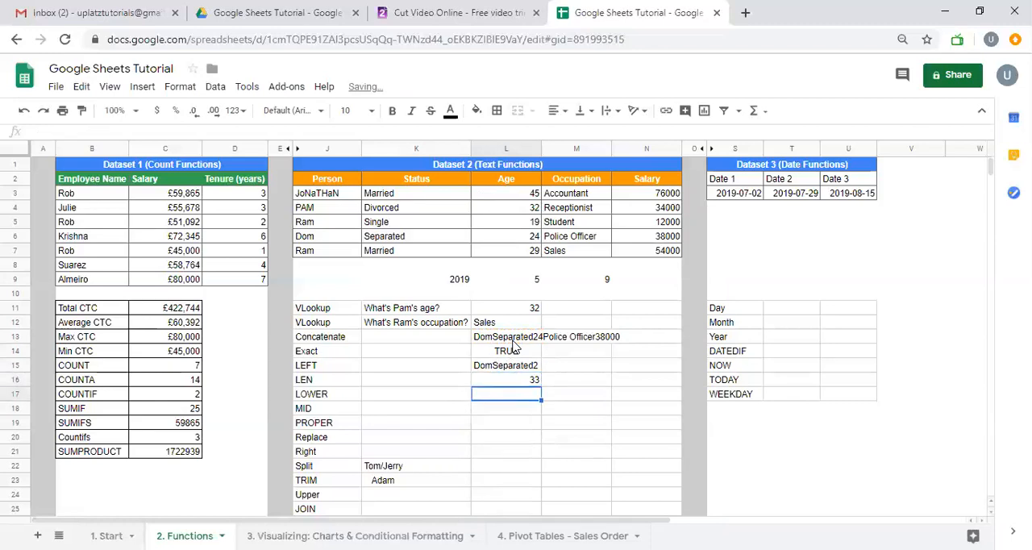
# Enter =LOWER(L13) in L17 to convert the concatenated text to lowercase
pyautogui.write('=LOWER(')
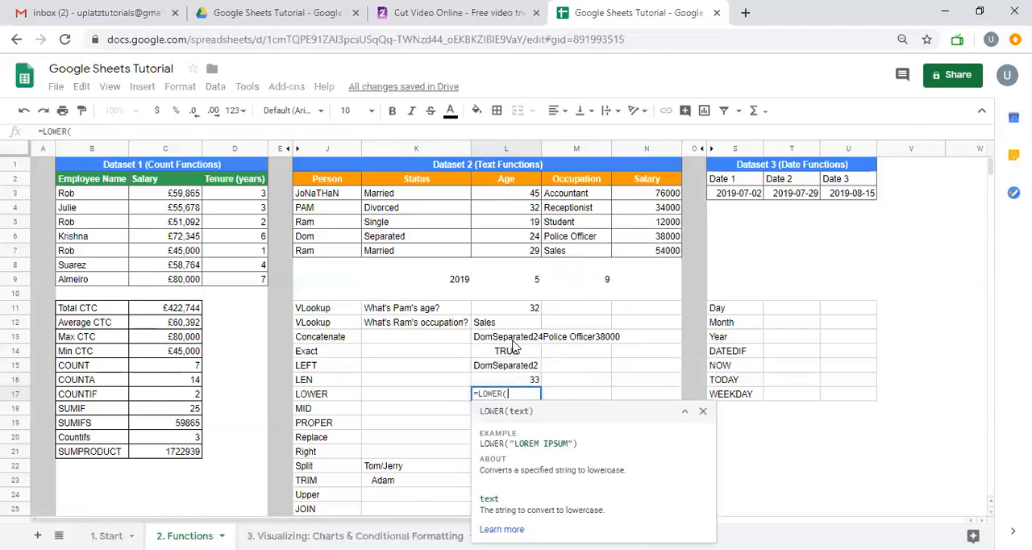
pyautogui.click(508, 340)
pyautogui.write(')')
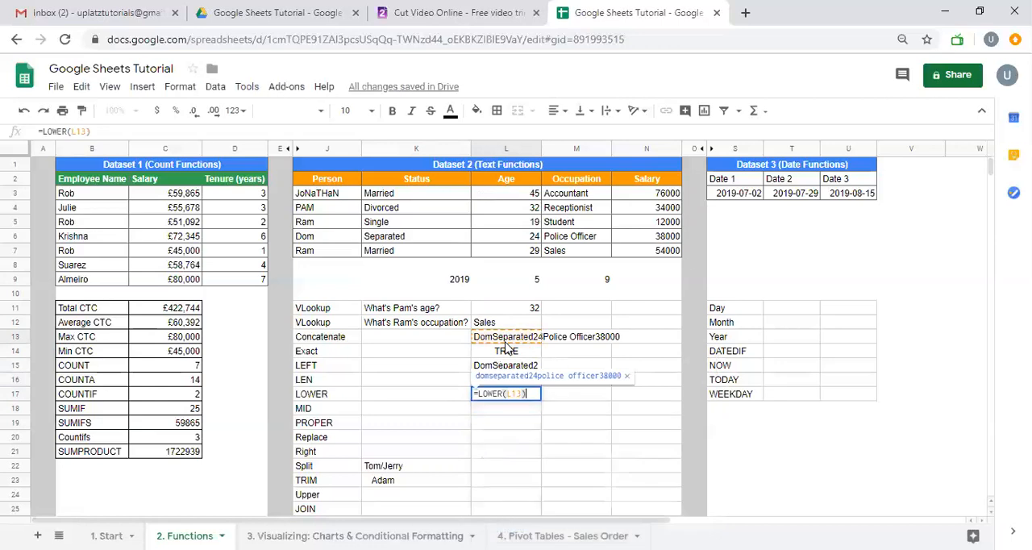
pyautogui.press('Return')
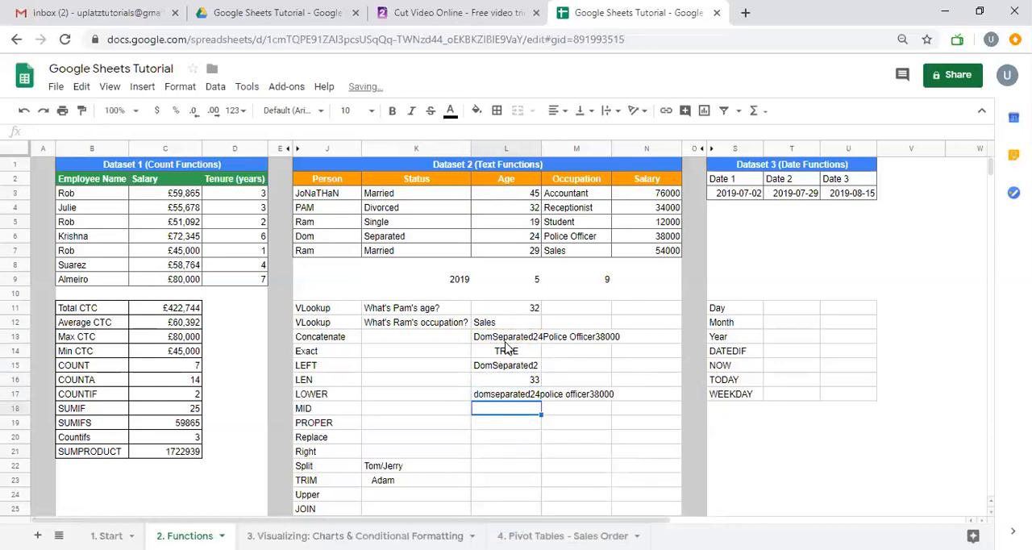
# Enter =MID(L13,5,9) in L18 to extract nine characters of the concatenated text starting at position 5
pyautogui.write('=mid')
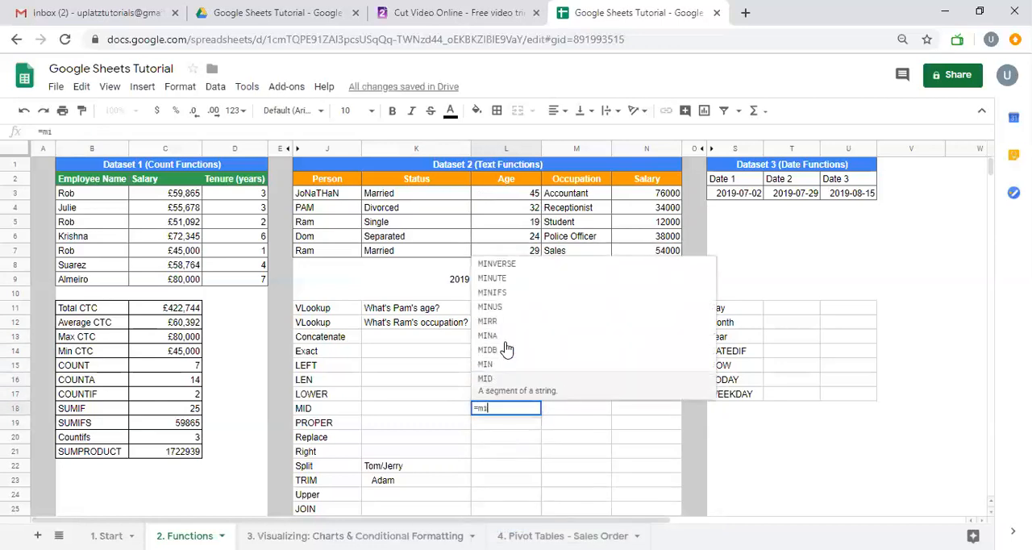
pyautogui.press('Tab')
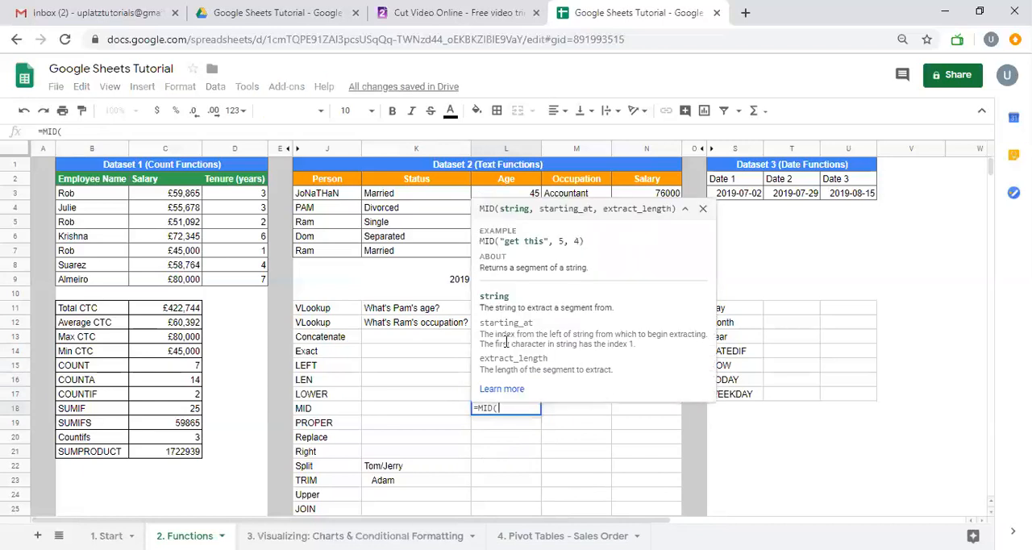
pyautogui.click(436, 337)
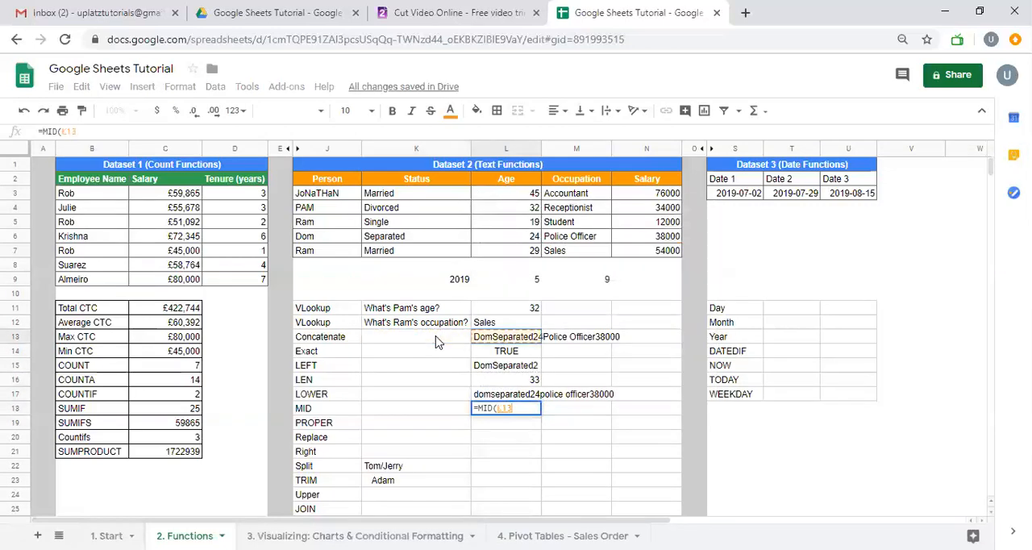
pyautogui.write(',')
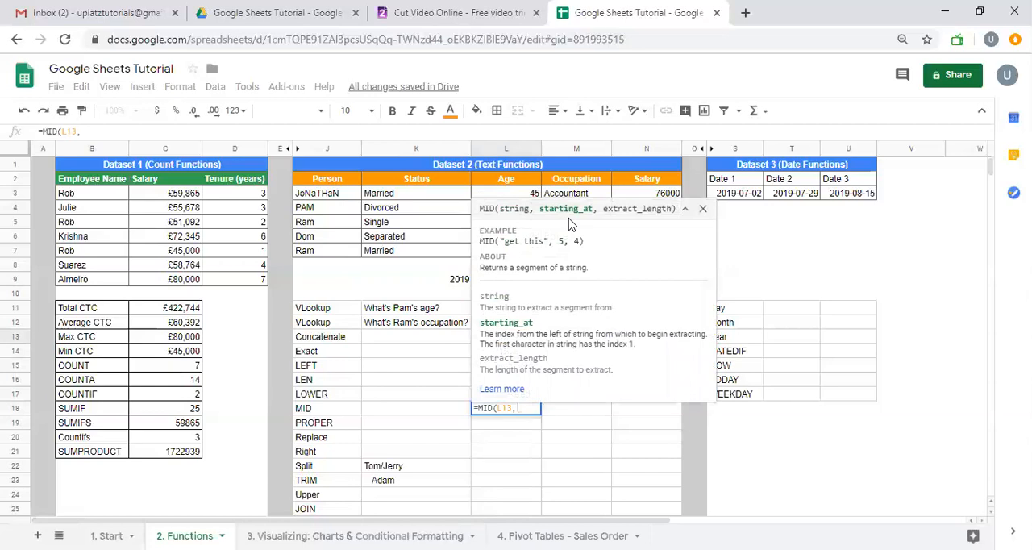
pyautogui.write('5,9)')
pyautogui.press('Return')
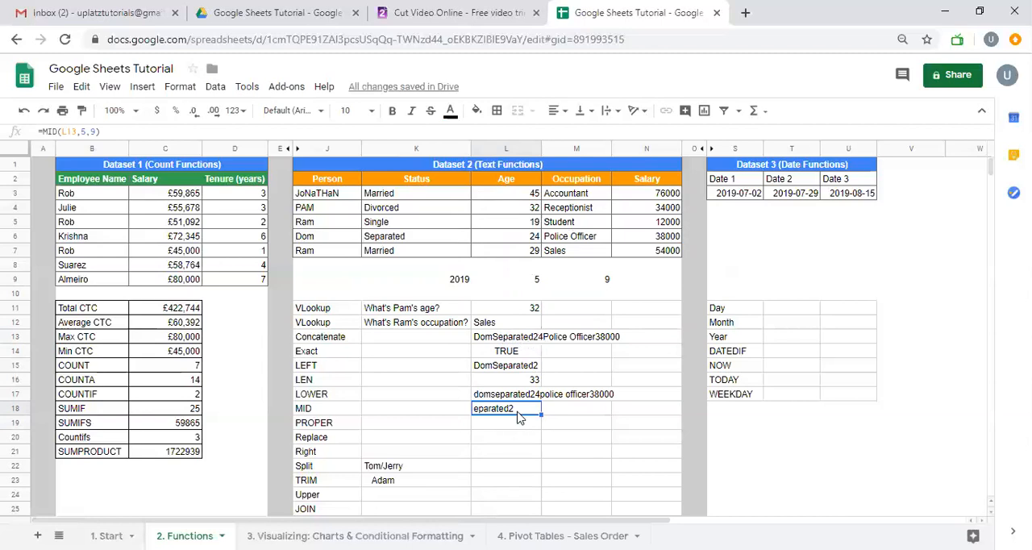
# Enter =PROPER(J3) in L19 to capitalize the first person's mixed-case name properly
pyautogui.click(500, 429)
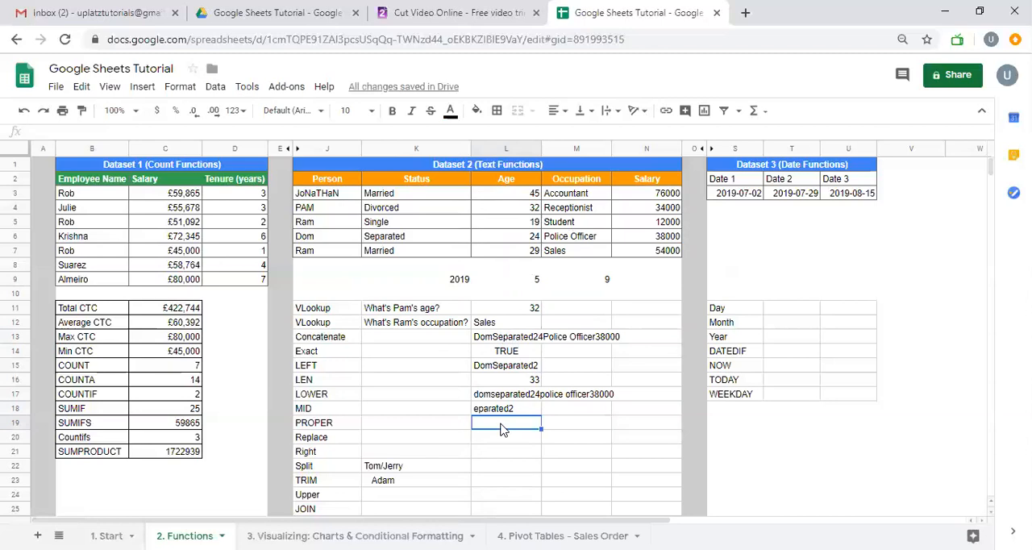
pyautogui.write('=prop')
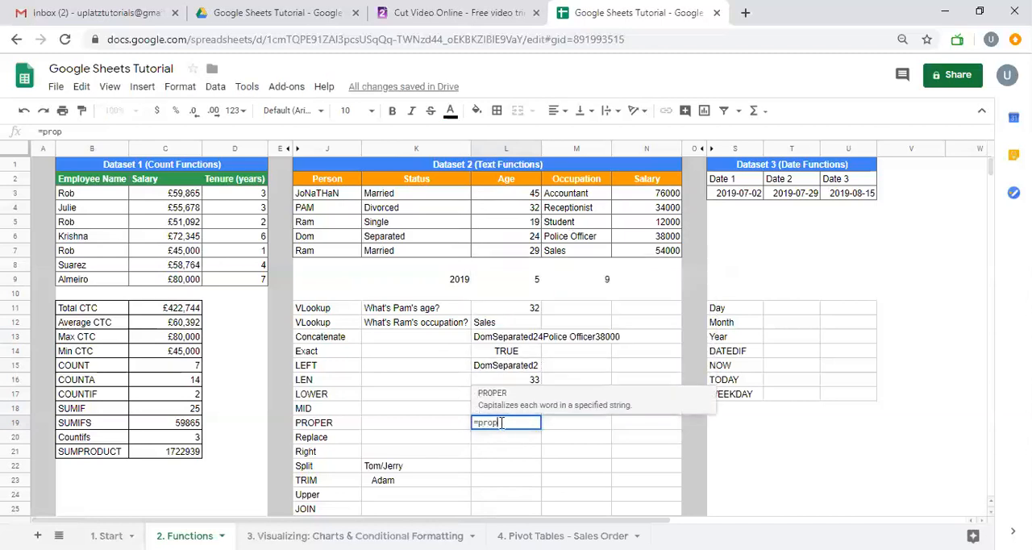
pyautogui.press('Tab')
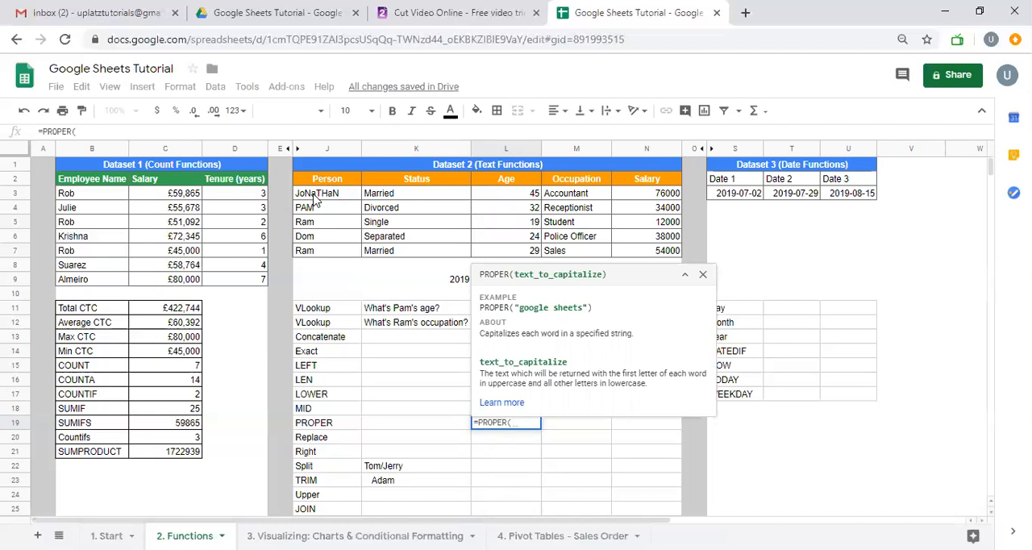
pyautogui.click(314, 200)
pyautogui.write(')')
pyautogui.press('Return')
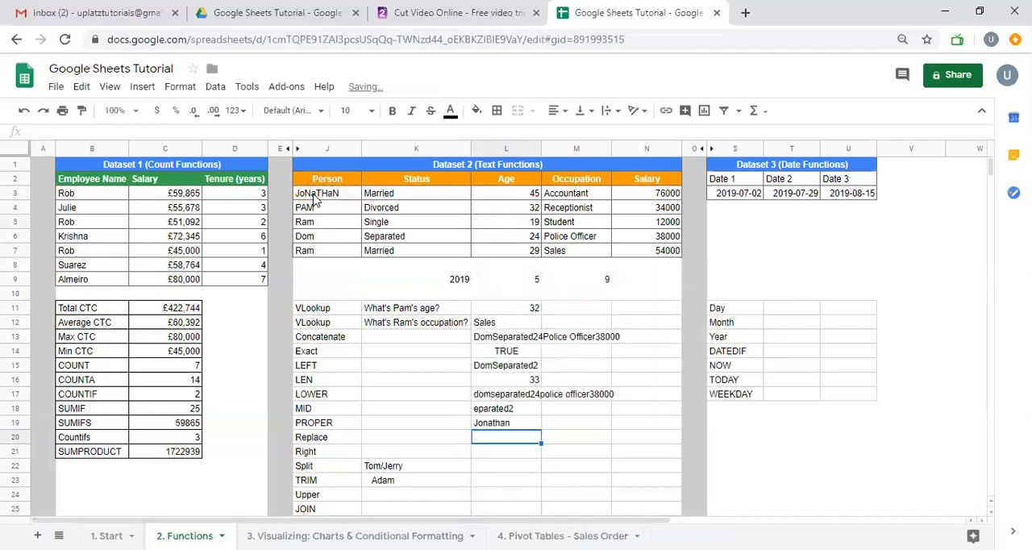
pyautogui.press('Up')
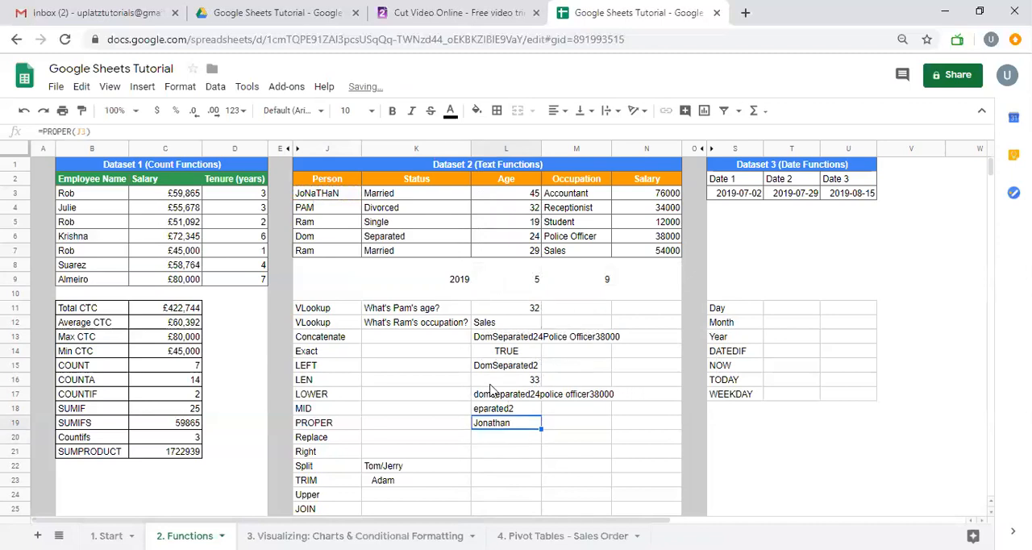
# Enter =REPLACE(L13,2,16,a) in L20 to replace part of the concatenated text
pyautogui.scroll(-1, 525, 452)
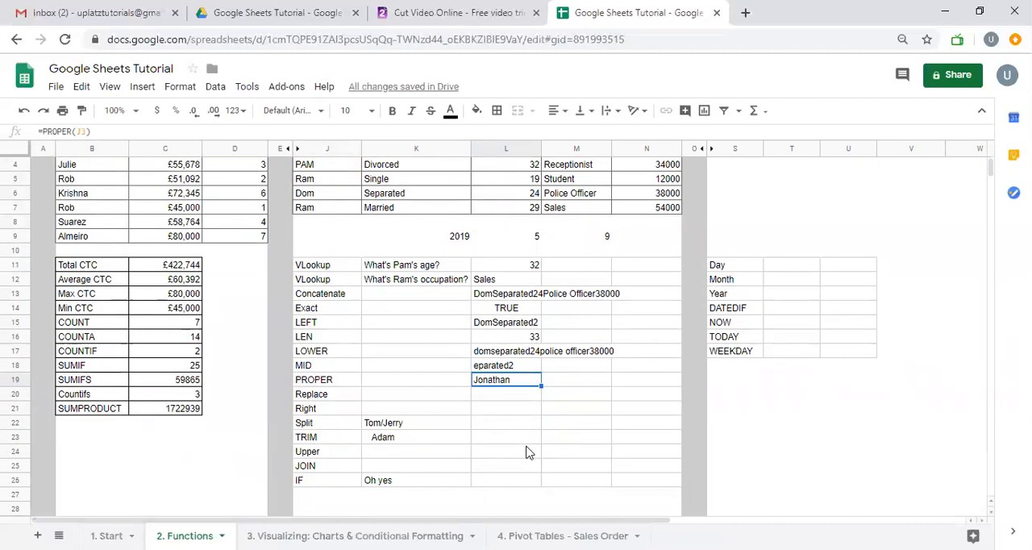
pyautogui.click(518, 395)
pyautogui.write('=repl')
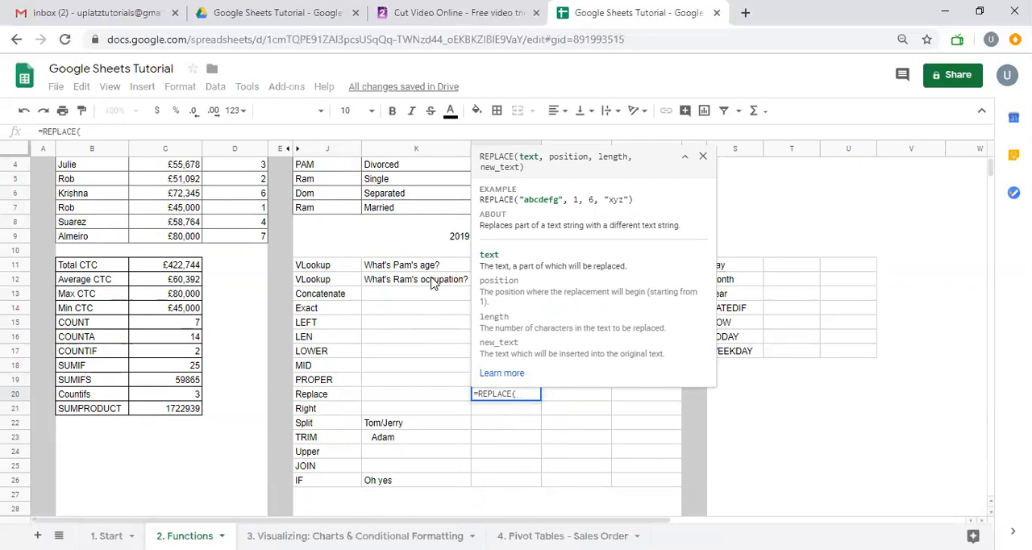
pyautogui.click(452, 295)
pyautogui.press('Right')
pyautogui.write(',')
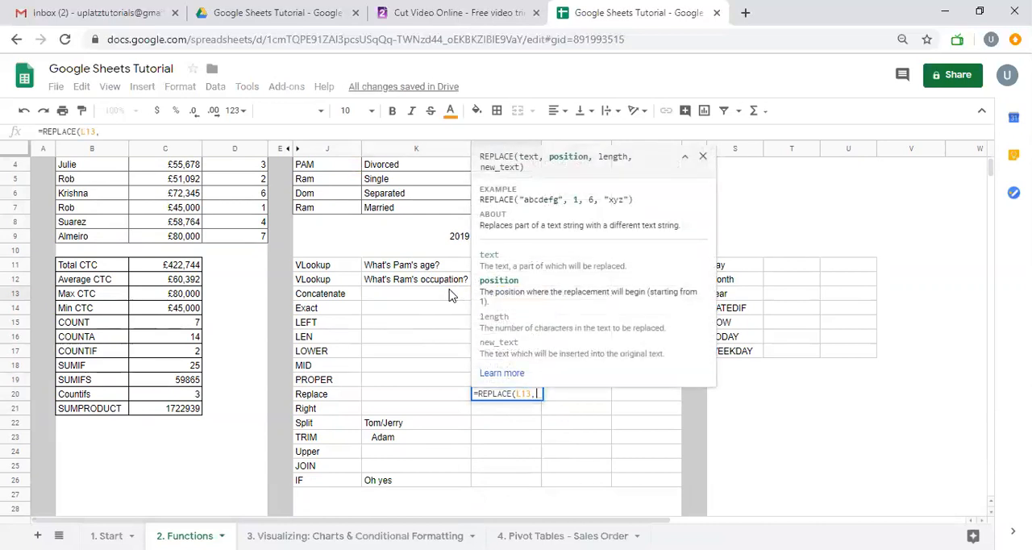
pyautogui.write('2,16,a)')
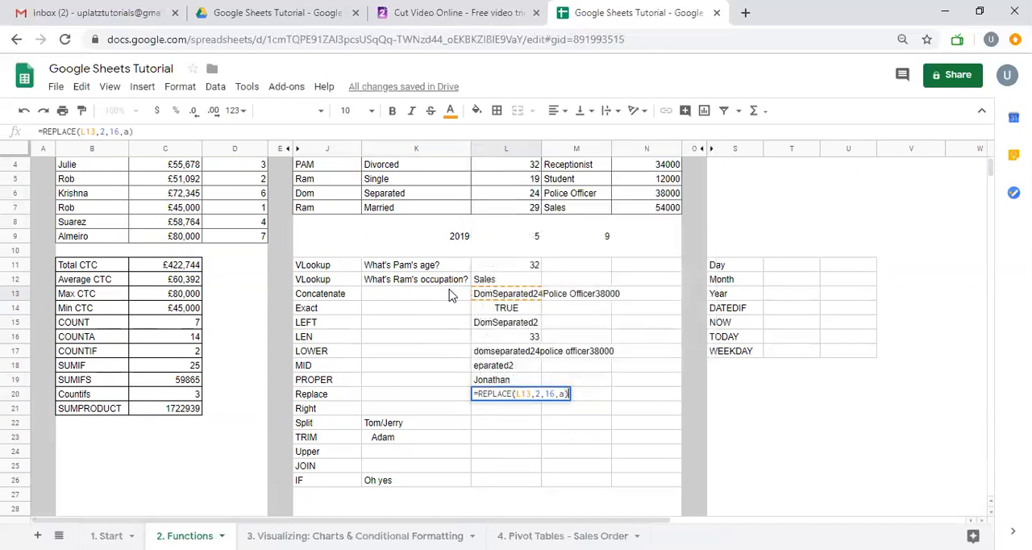
pyautogui.press('Return')
pyautogui.press('Up')
# Correct the formula in L20 to =REPLACE(L13,2,9,"as"), with a shorter length and quoted replacement text
pyautogui.press('F2')
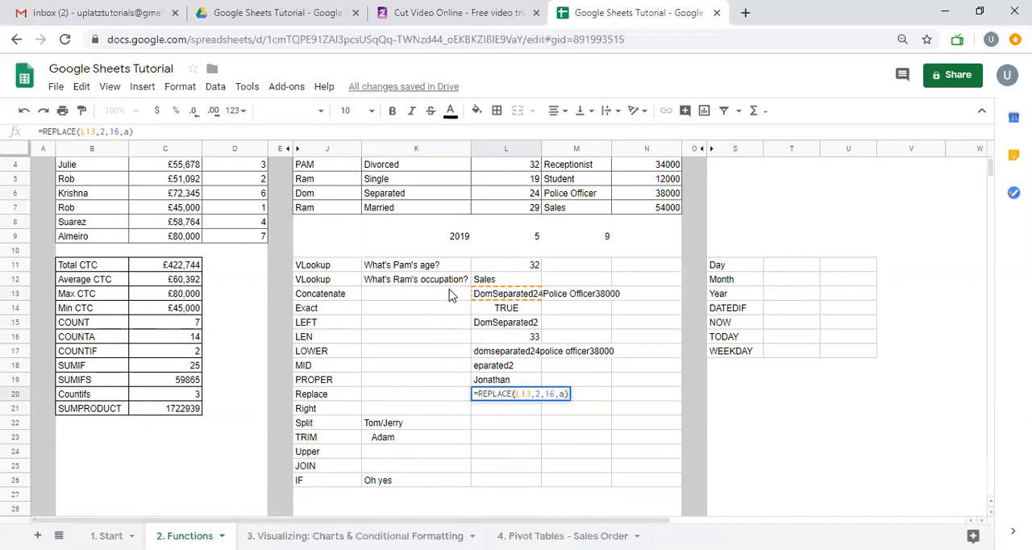
pyautogui.press('BackSpace')
pyautogui.press('BackSpace')
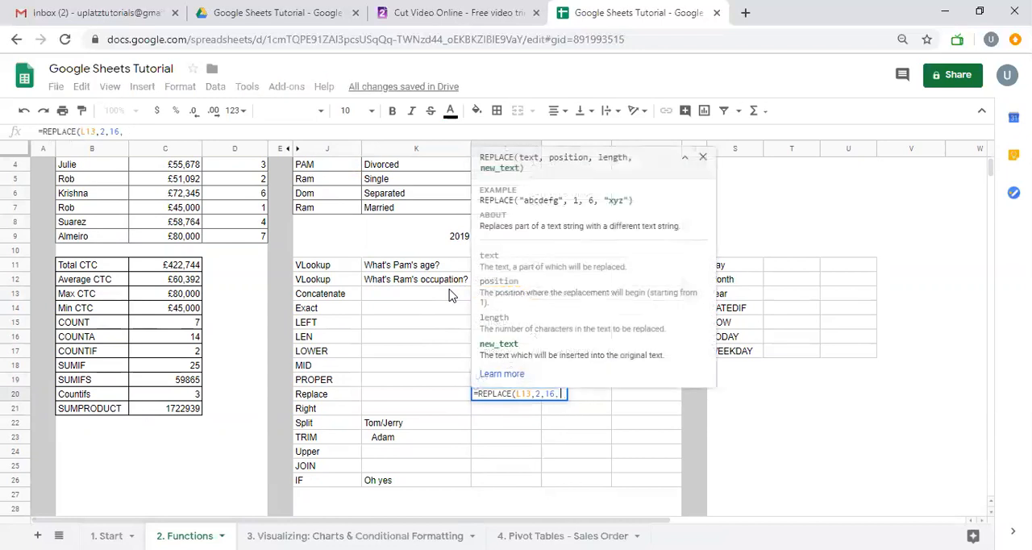
pyautogui.press('BackSpace')
pyautogui.press('BackSpace')
pyautogui.press('BackSpace')
pyautogui.write('9')
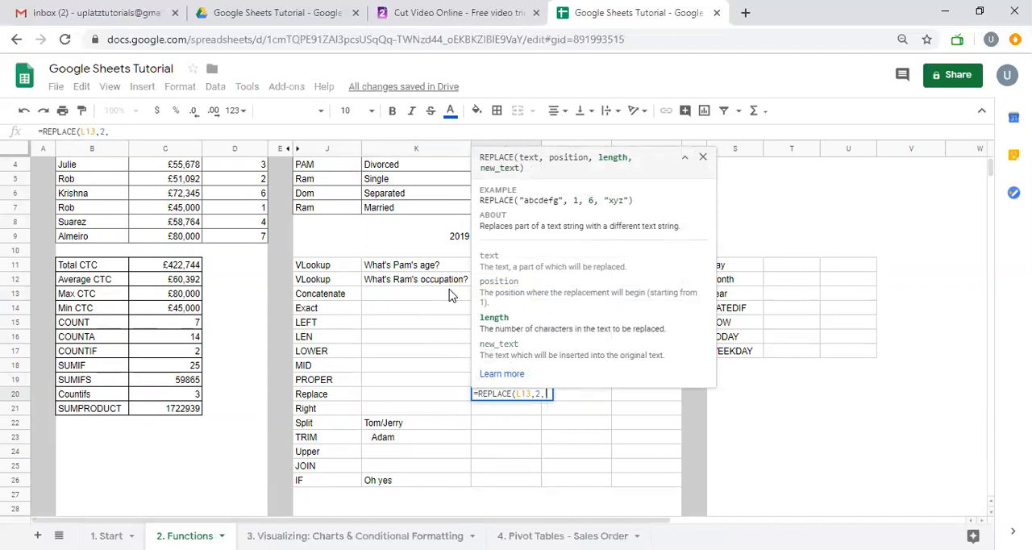
pyautogui.write(',"a')
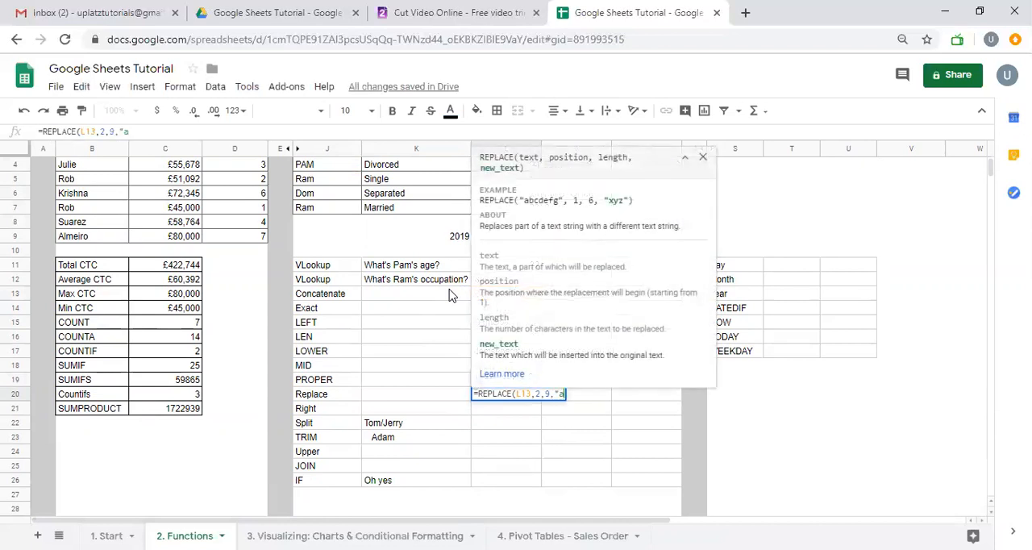
pyautogui.write('s")')
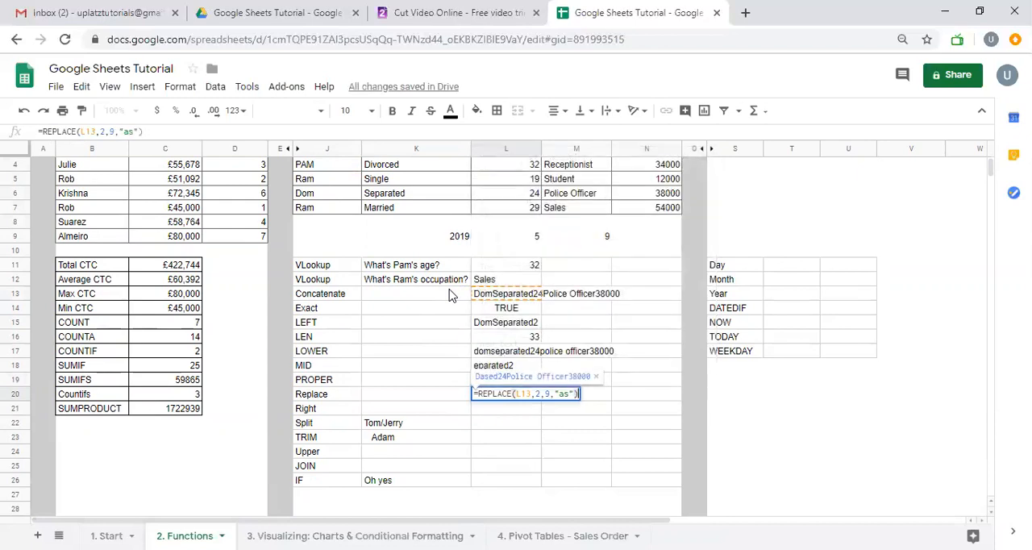
pyautogui.press('Return')
pyautogui.press('Up')
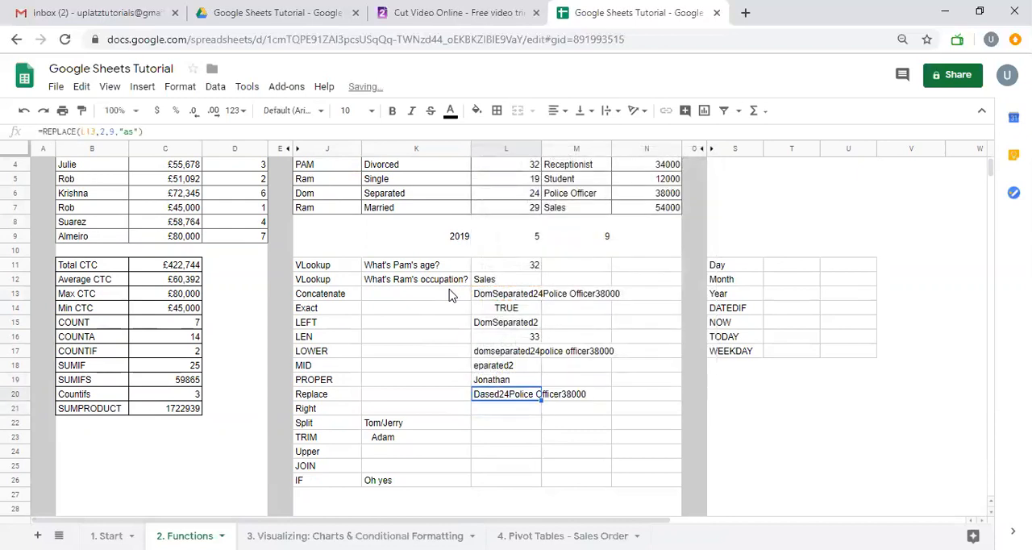
# Set the length argument of the REPLACE formula in L20 to 19 and review the formula
pyautogui.press('F2')
pyautogui.click(532, 371)
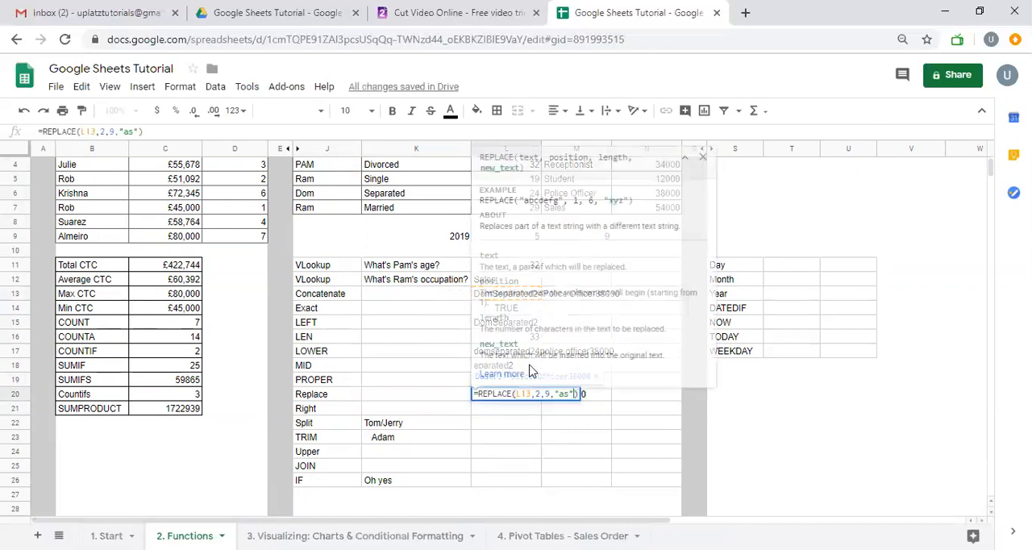
pyautogui.press('Left')
pyautogui.press('Left')
pyautogui.press('BackSpace')
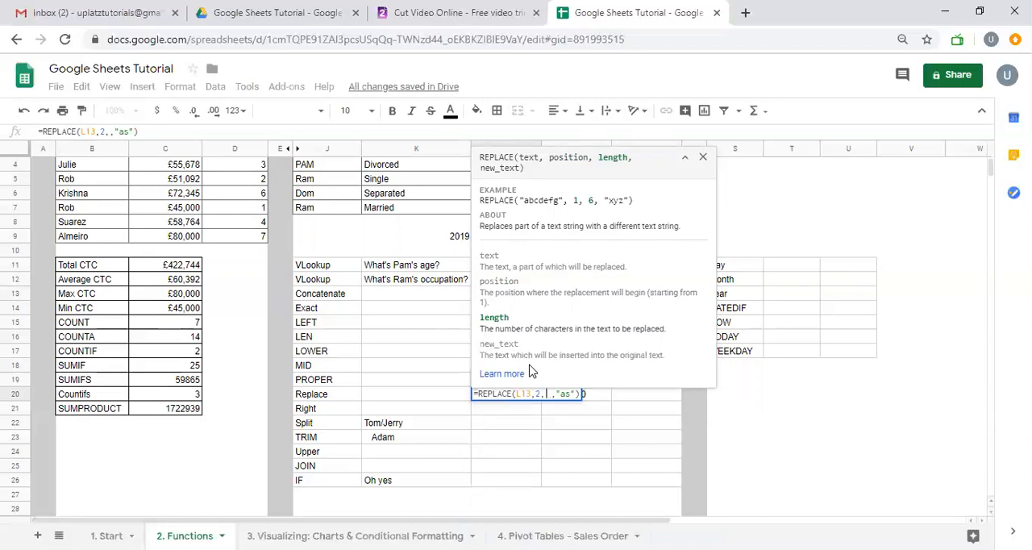
pyautogui.write('19')
pyautogui.press('Return')
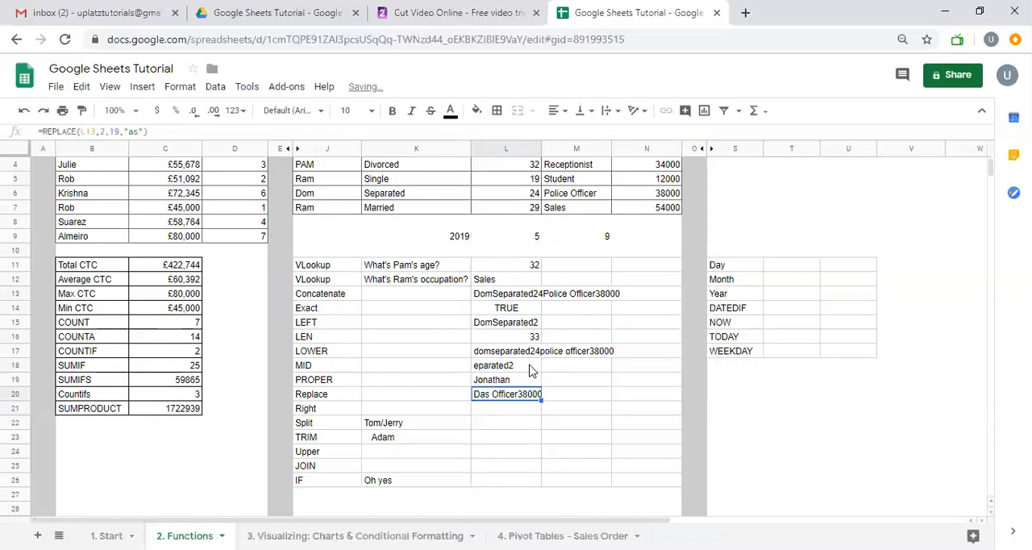
pyautogui.press('Return')
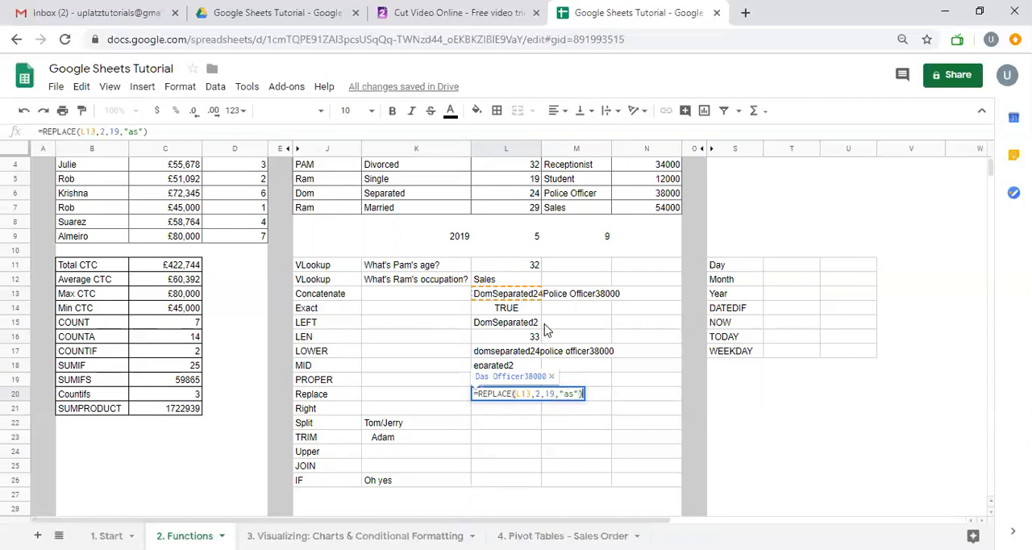
pyautogui.press('Return')
# Enter =RIGHT(L13,5) in L21 to extract the last five characters of the concatenated text
pyautogui.press('Down')
pyautogui.write('=RIGHT(')
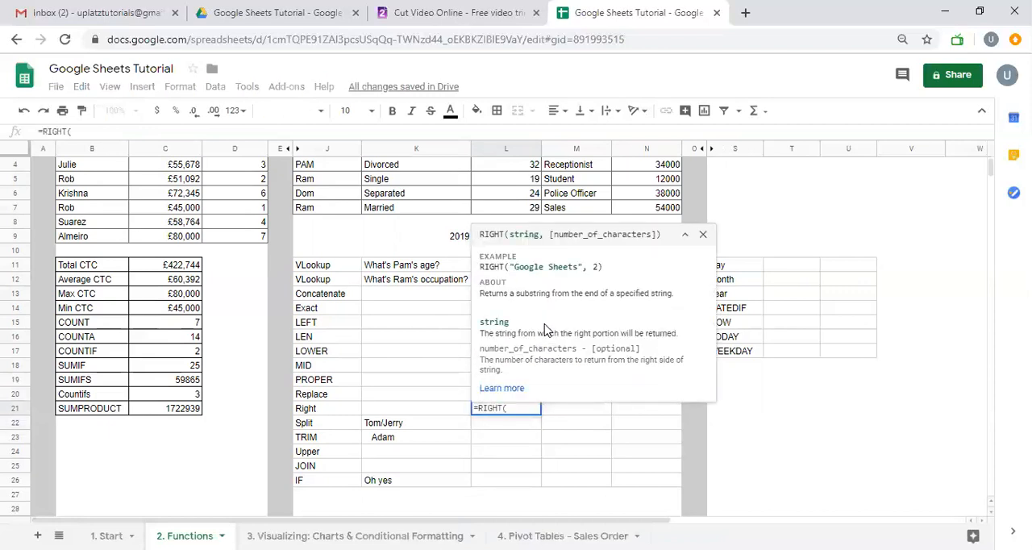
pyautogui.click(473, 295)
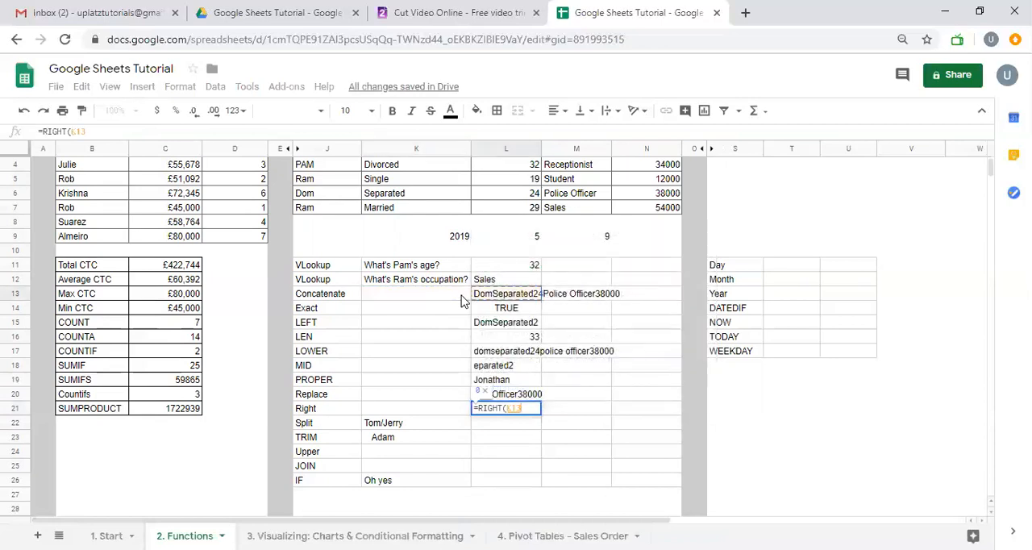
pyautogui.write(',')
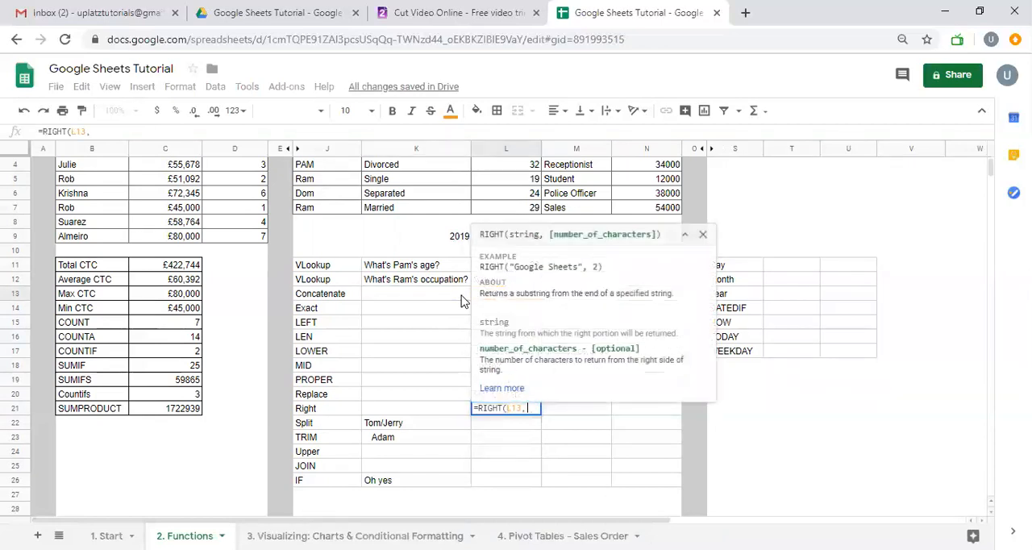
pyautogui.write('5)')
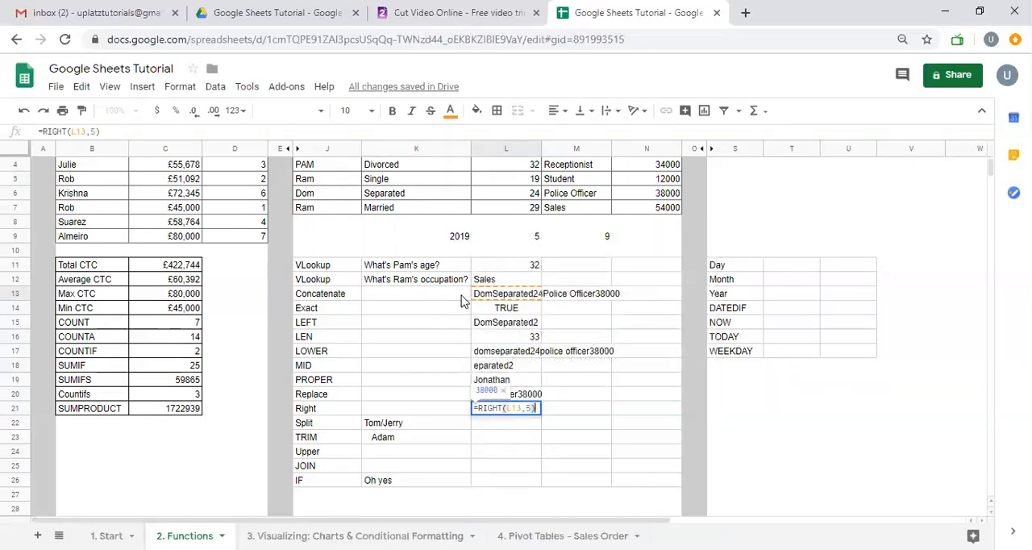
pyautogui.press('Return')
pyautogui.press('Up')
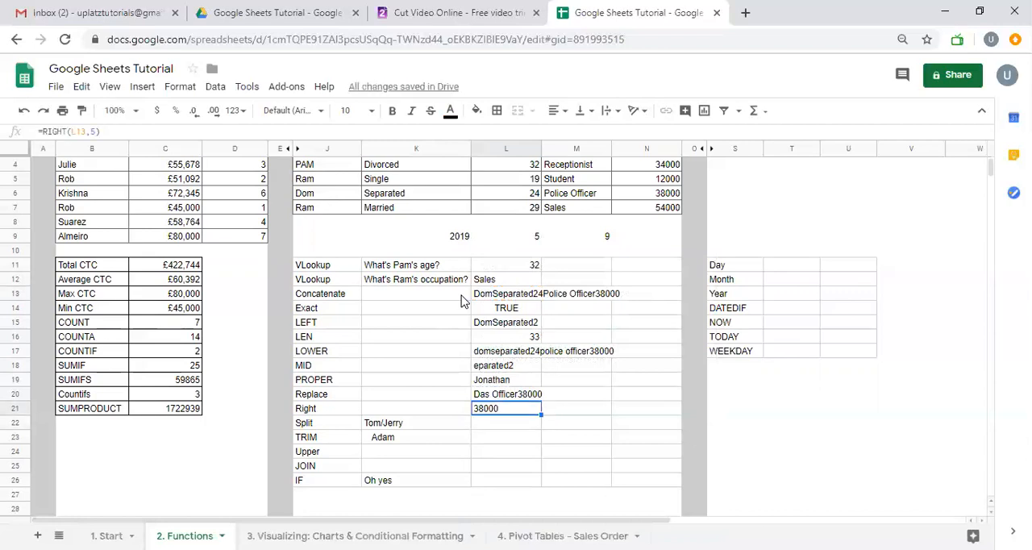
# Set the number of characters in the RIGHT formula in L21 to 8
pyautogui.press('F2')
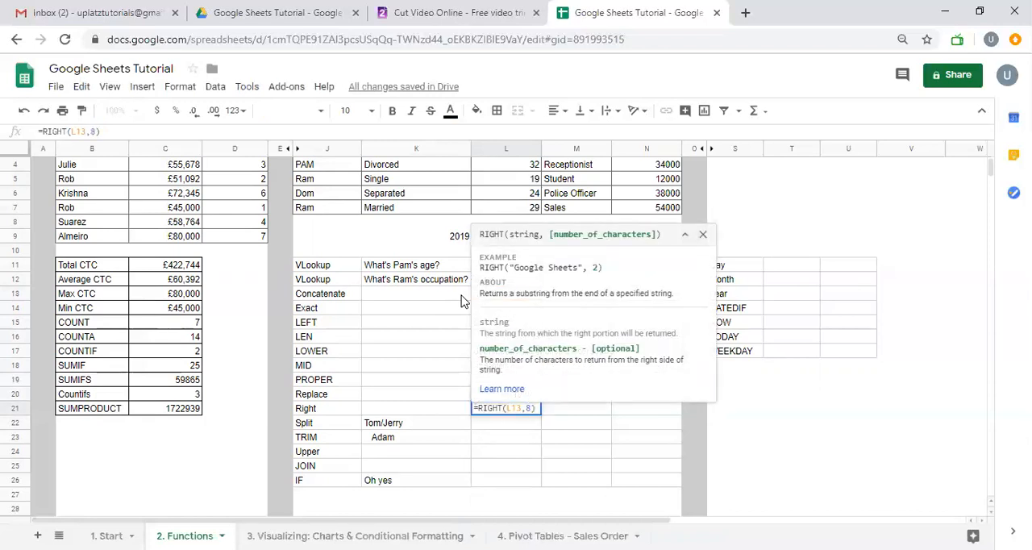
pyautogui.press('Return')
pyautogui.press('Up')
pyautogui.press('Down')
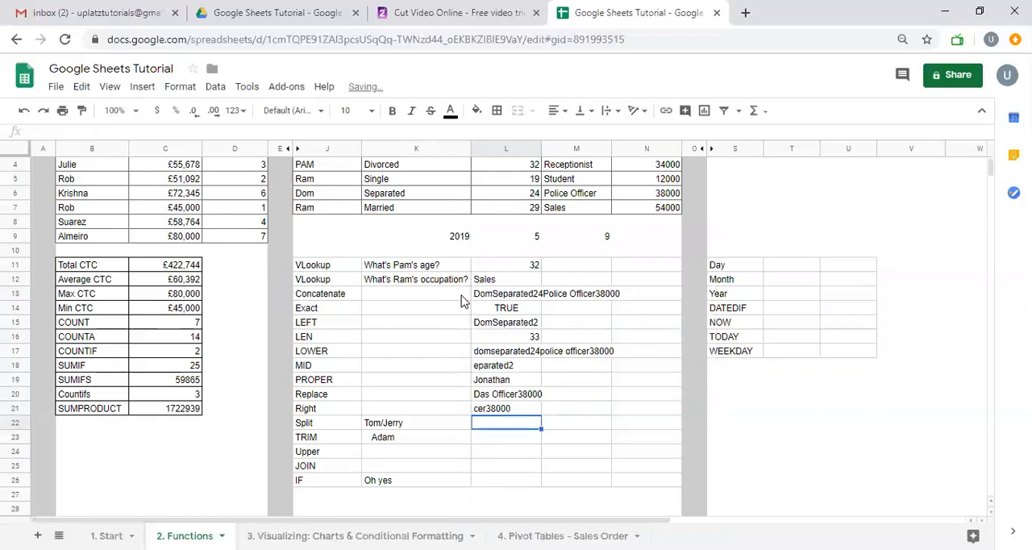
# Enter =SPLIT(K22,"/") in L22 to divide the slash-separated names into separate cells
pyautogui.write('=SPLIT(')
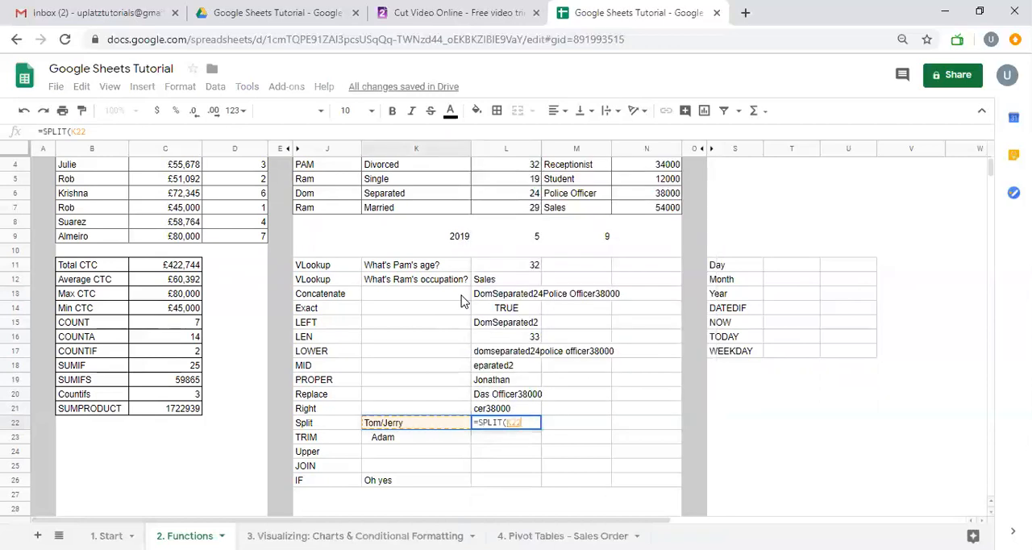
pyautogui.press('Left')
pyautogui.write(',@/')
pyautogui.press('BackSpace')
pyautogui.press('BackSpace')
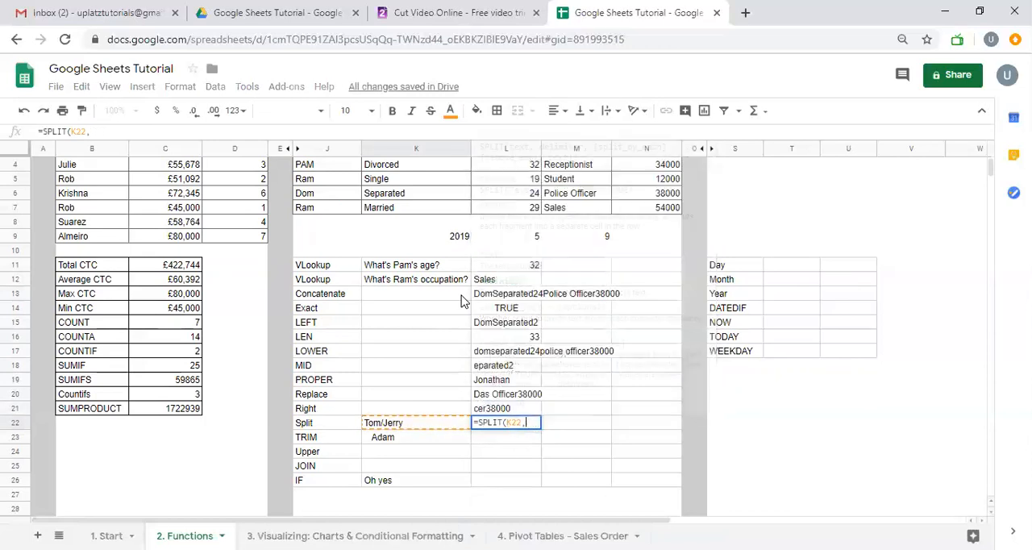
pyautogui.write('"/"')
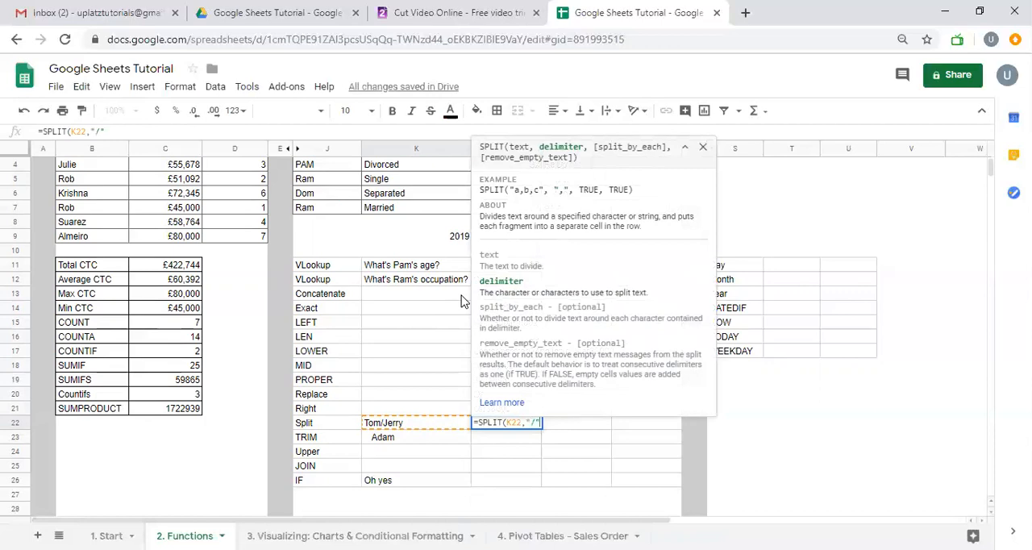
pyautogui.write(')')
pyautogui.press('Return')
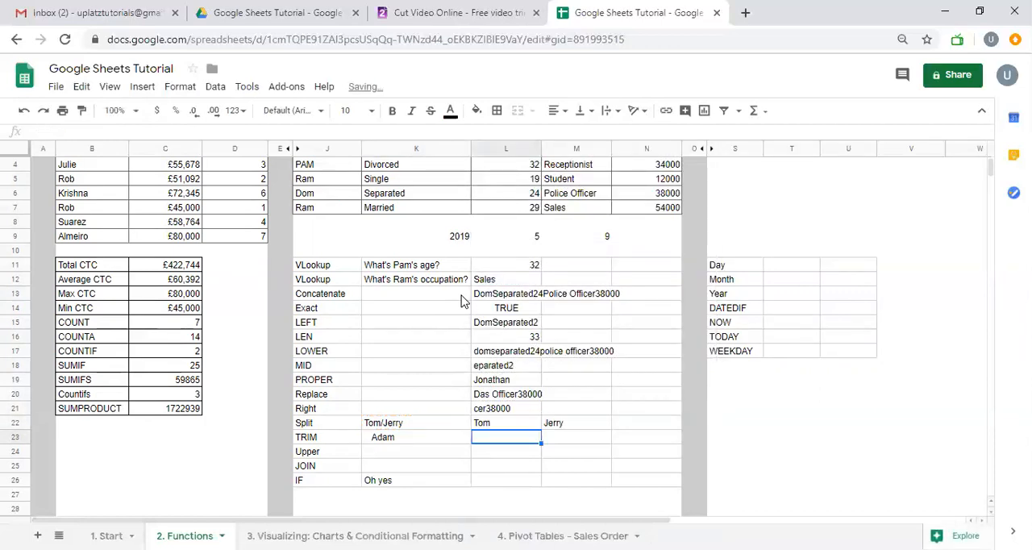
# Append a slash and a third first name to the text in K22
pyautogui.press('Up')
pyautogui.press('Left')
pyautogui.press('Return')
pyautogui.write('/')
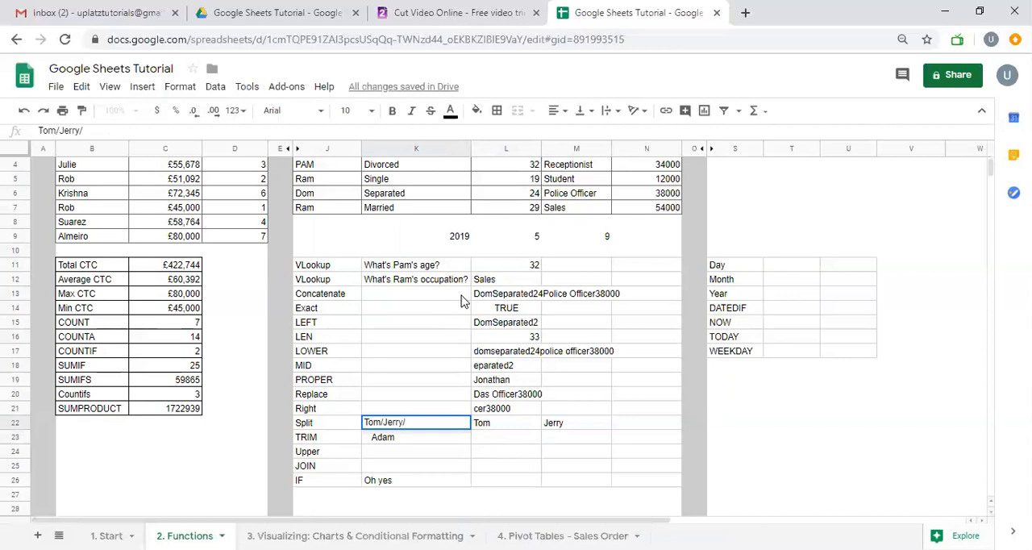
pyautogui.write('Bob')
pyautogui.press('Return')
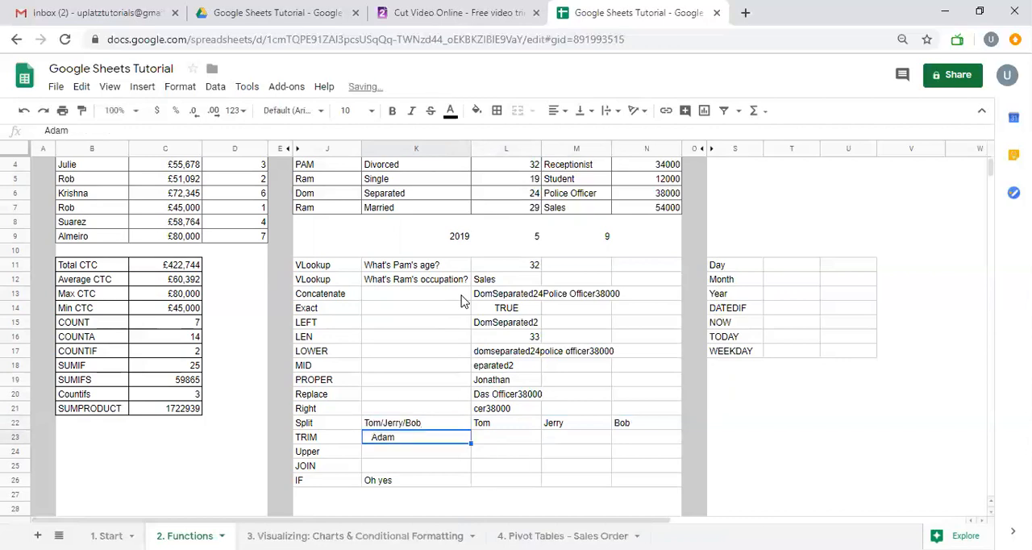
# Append "/asad" to the text in K22 as a fourth item to split
pyautogui.press('Up')
pyautogui.press('Return')
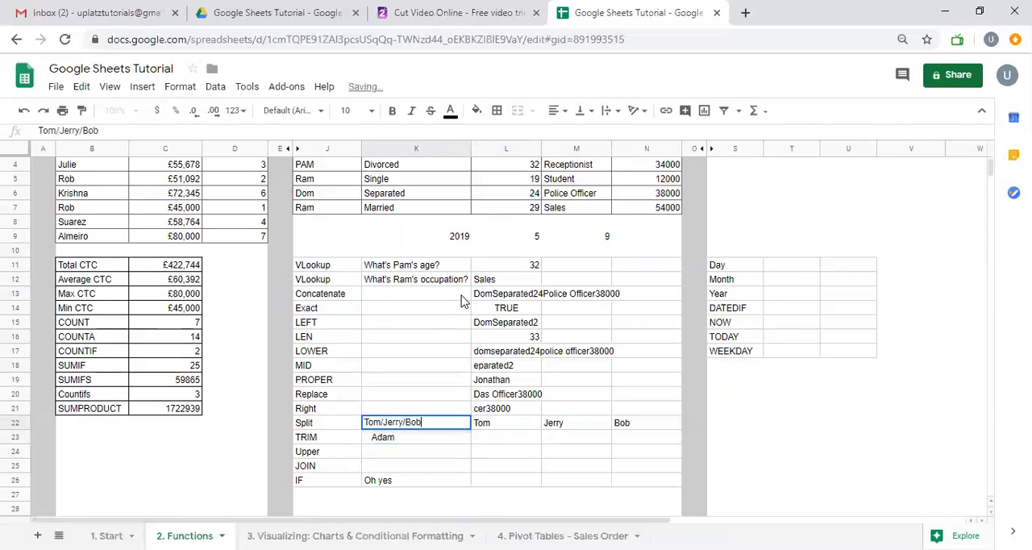
pyautogui.write('/asad')
pyautogui.press('Return')
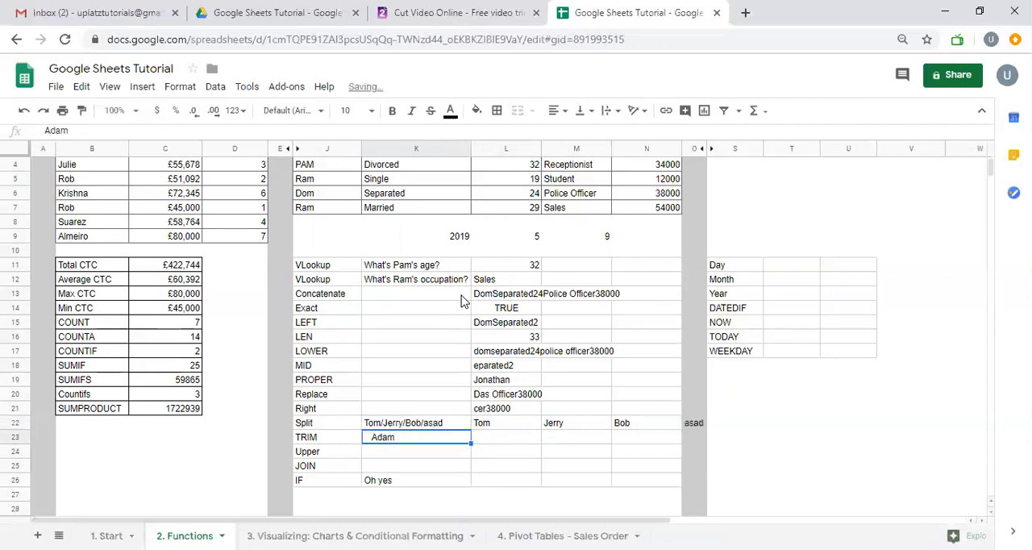
# Append "/asedrf" to the text in K22 as a fifth item to split
pyautogui.press('Up')
pyautogui.press('Return')
pyautogui.write('/asedrf')
pyautogui.press('Return')
pyautogui.press('Up')
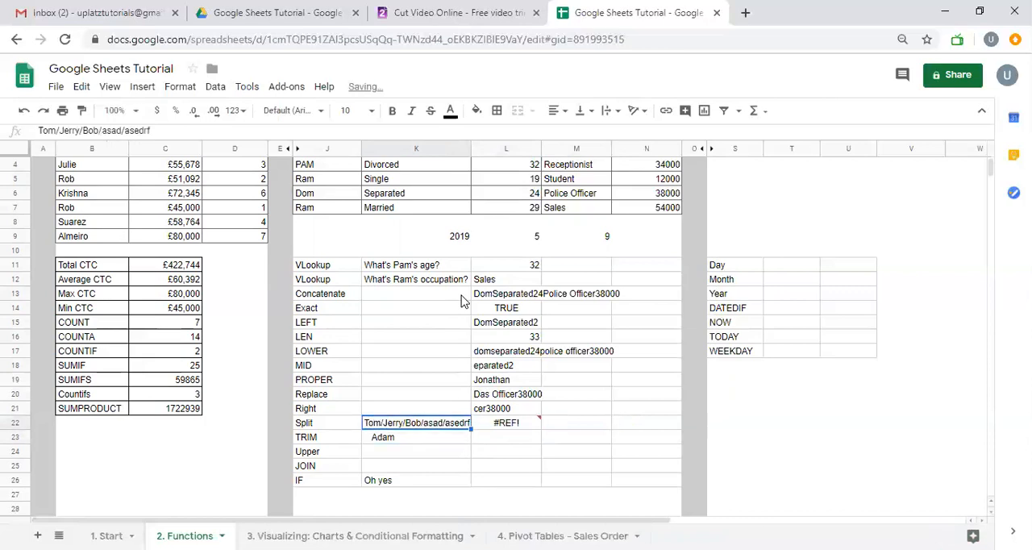
# Examine the cells of row 22 across the SPLIT formula's output range
pyautogui.press('Right')
pyautogui.press('Right')
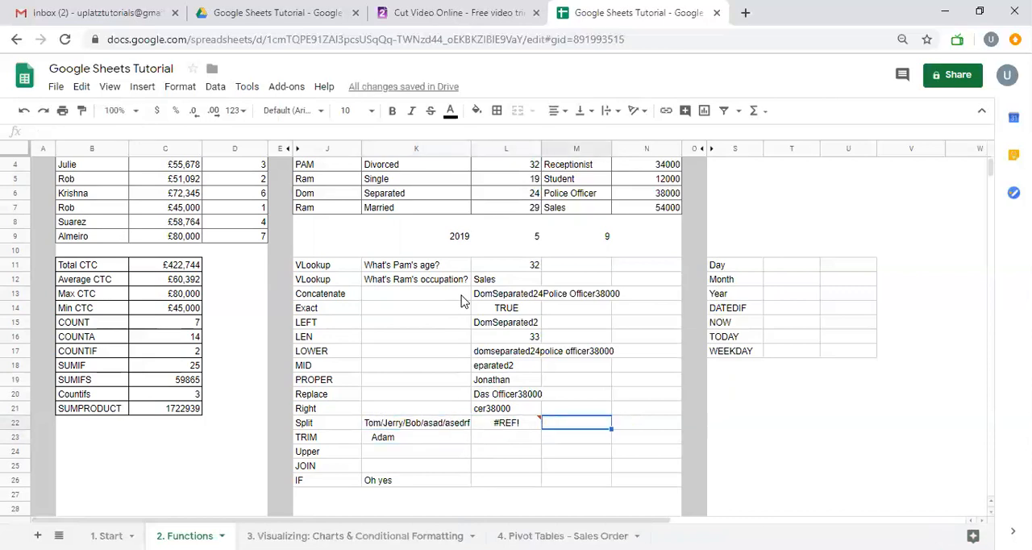
pyautogui.press('Left')
pyautogui.press('Left')
pyautogui.press('Right')
pyautogui.press('Right')
pyautogui.press('Right')
pyautogui.press('Right')
pyautogui.press('Right')
pyautogui.press('Left')
pyautogui.press('Left')
pyautogui.press('Left')
pyautogui.press('Left')
pyautogui.press('Left')
pyautogui.press('Right')
pyautogui.press('Right')
pyautogui.press('Right')
pyautogui.press('Right')
pyautogui.press('Left')
pyautogui.press('Left')
pyautogui.press('Left')
pyautogui.press('Left')
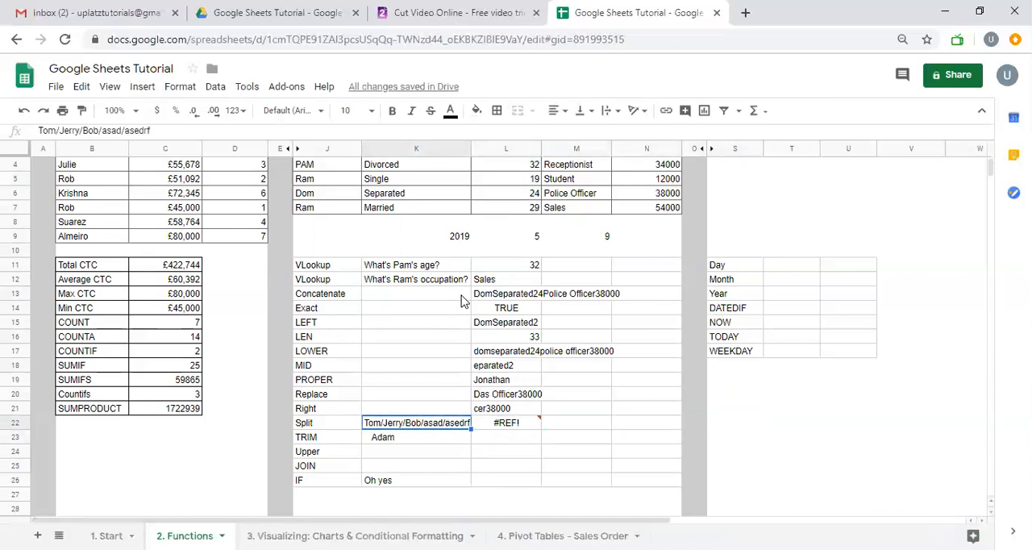
# Remove "/asedrf" from the end of the text in K22
pyautogui.press('Return')
pyautogui.hotkey('shift', 'Left')
pyautogui.hotkey('shift', 'Left')
pyautogui.hotkey('shift', 'Left')
pyautogui.hotkey('shift', 'Left')
pyautogui.hotkey('shift', 'Left')
pyautogui.hotkey('shift', 'Left')
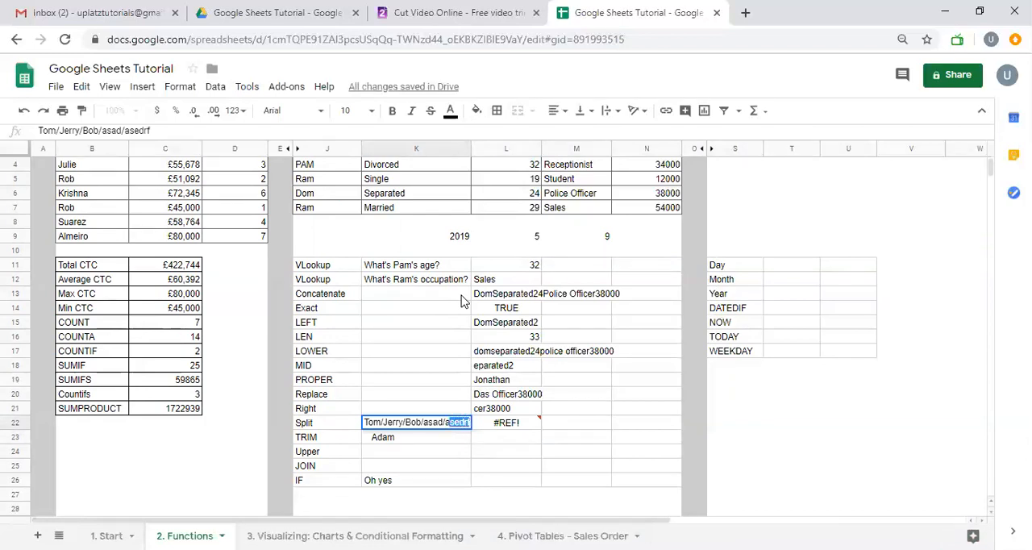
pyautogui.press('BackSpace')
pyautogui.press('BackSpace')
pyautogui.press('Return')
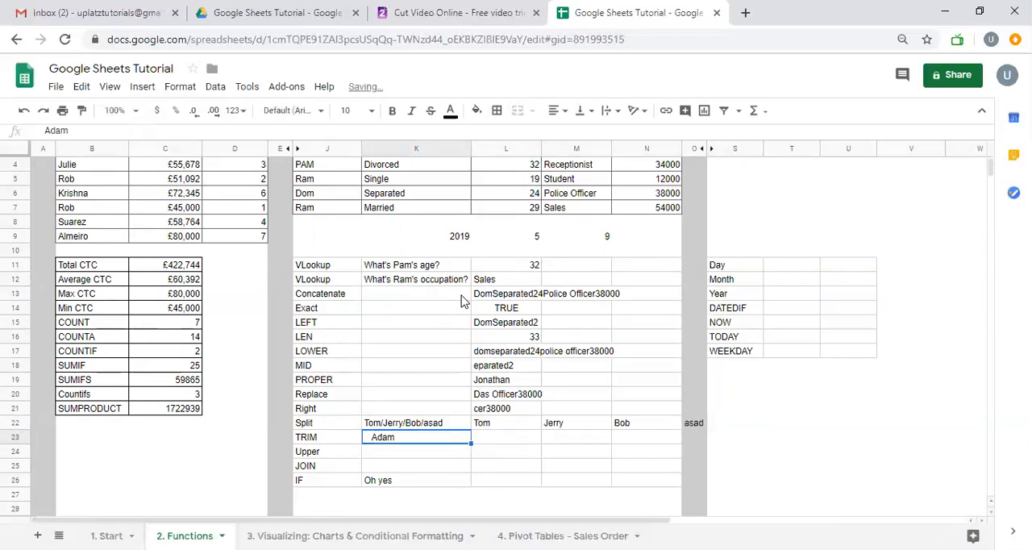
# Shorten the text in K22 to Tom/Jerry so that only two items remain to split
pyautogui.press('Up')
pyautogui.press('Return')
pyautogui.hotkey('shift', 'Left')
pyautogui.hotkey('shift', 'Left')
pyautogui.hotkey('shift', 'Left')
pyautogui.hotkey('shift', 'Left')
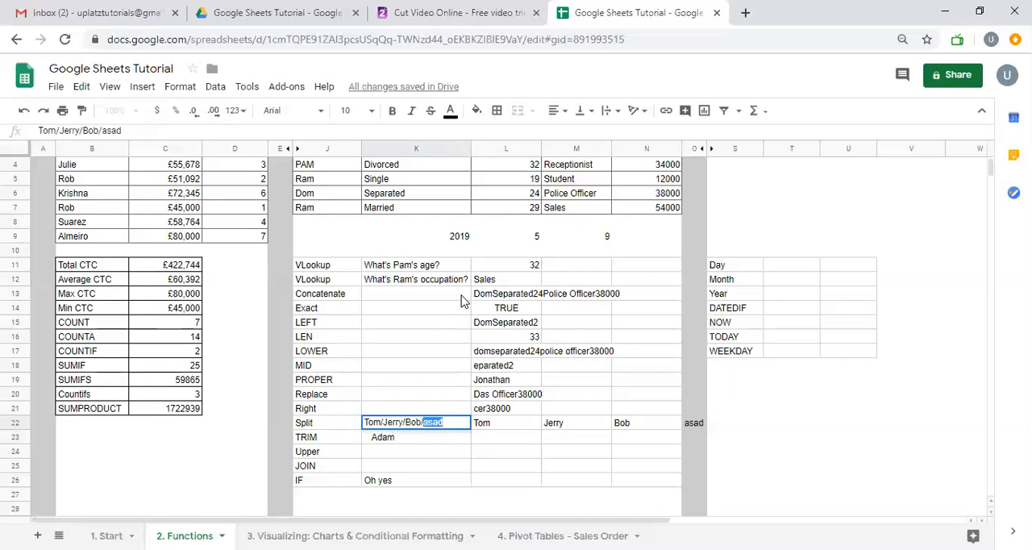
pyautogui.hotkey('shift', 'Left')
pyautogui.hotkey('shift', 'Left')
pyautogui.hotkey('shift', 'Left')
pyautogui.hotkey('shift', 'Left')
pyautogui.press('BackSpace')
pyautogui.press('BackSpace')
pyautogui.press('Return')
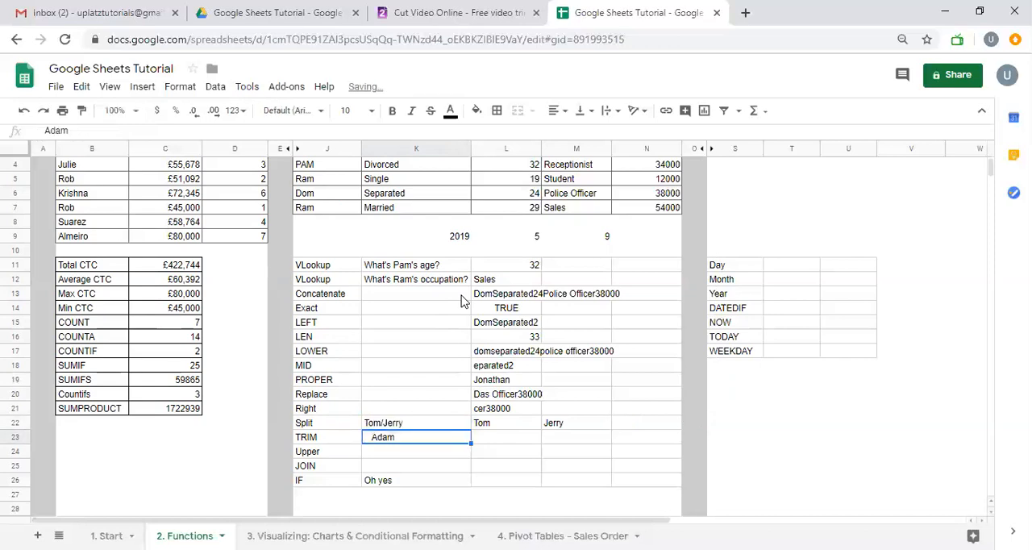
# Locate the built-in Split text to columns command for the text in K22 without applying it
pyautogui.click(413, 425)
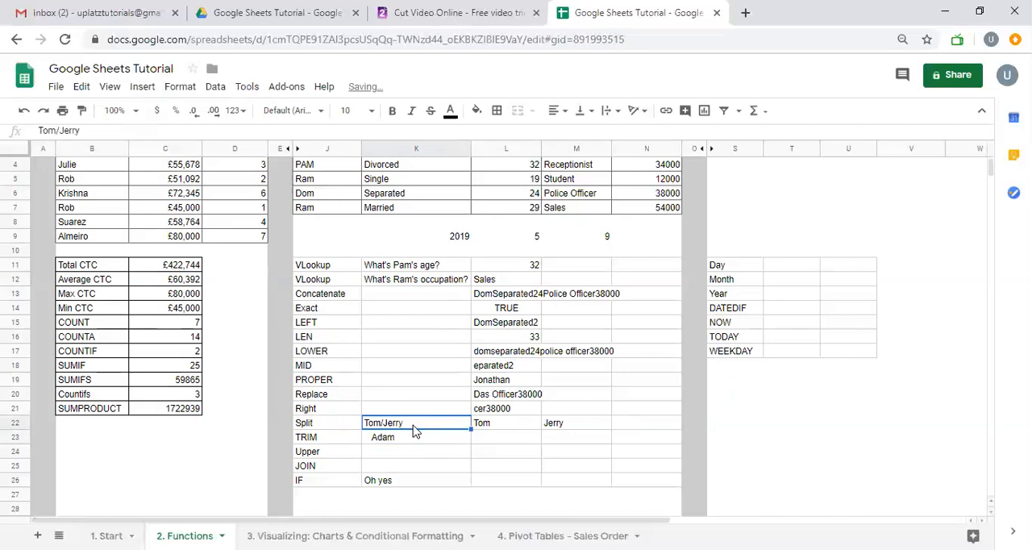
pyautogui.click(109, 87)
pyautogui.moveTo(170, 93)
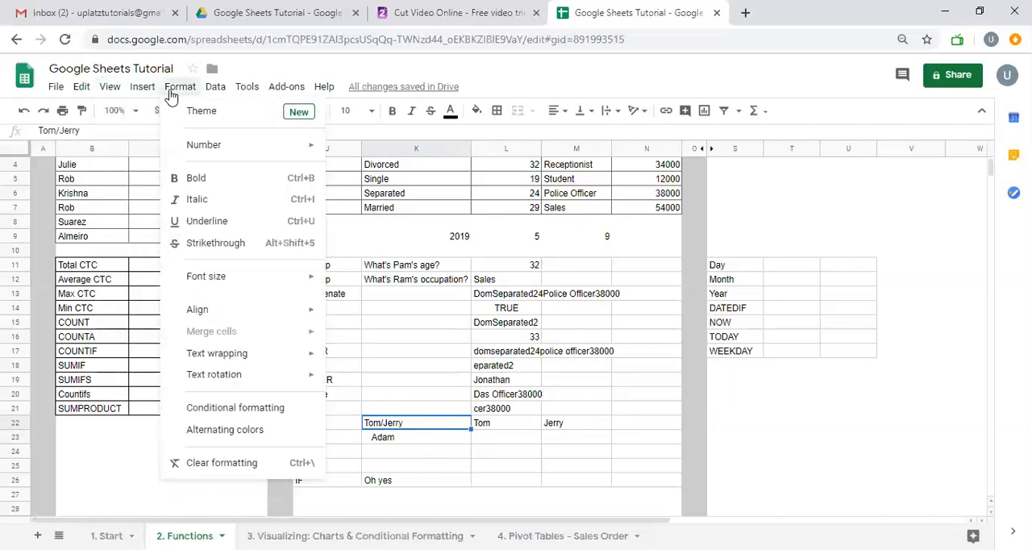
pyautogui.moveTo(215, 91)
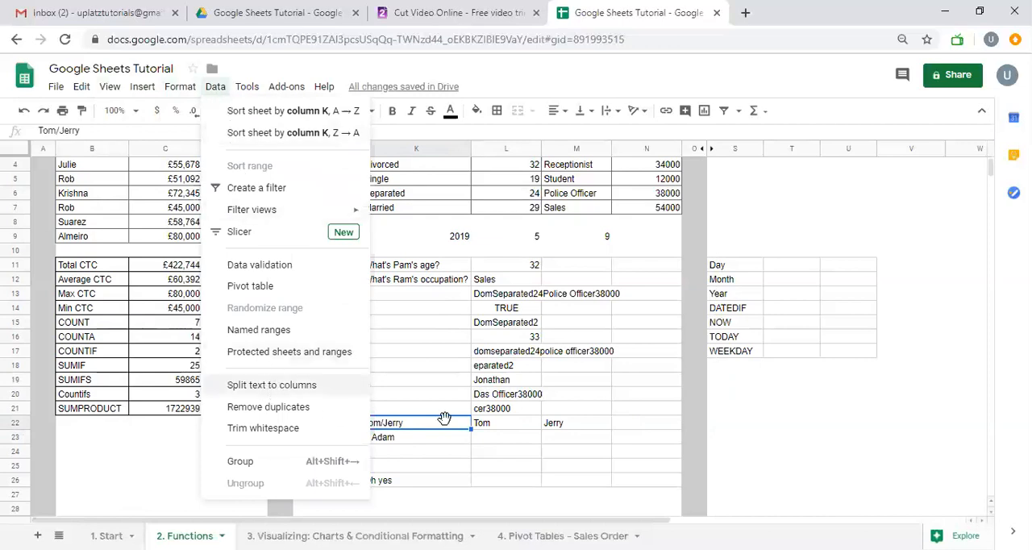
pyautogui.click(481, 442)
pyautogui.click(440, 442)
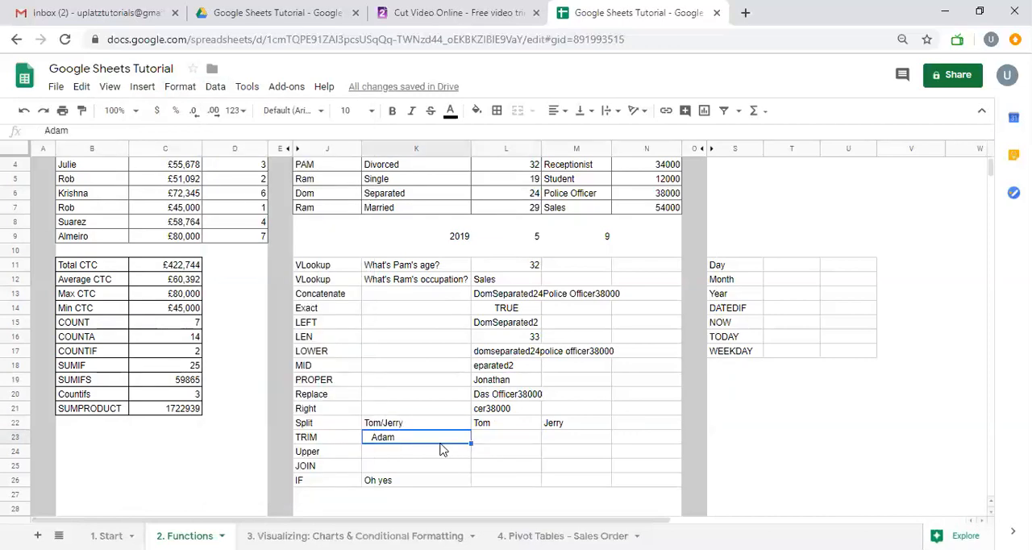
# Inspect the leading spaces before the text in K23 without changing it
pyautogui.click(494, 441)
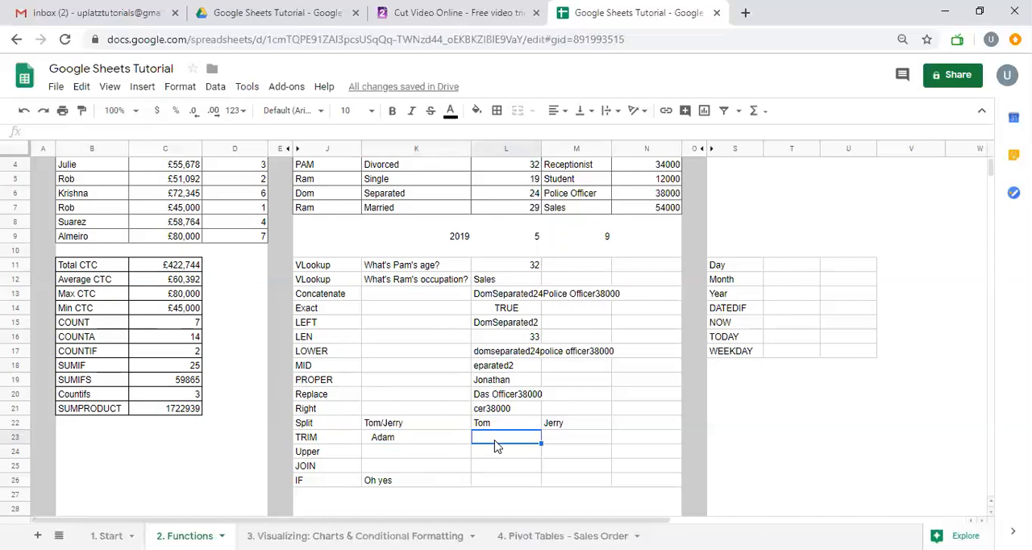
pyautogui.doubleClick(422, 442)
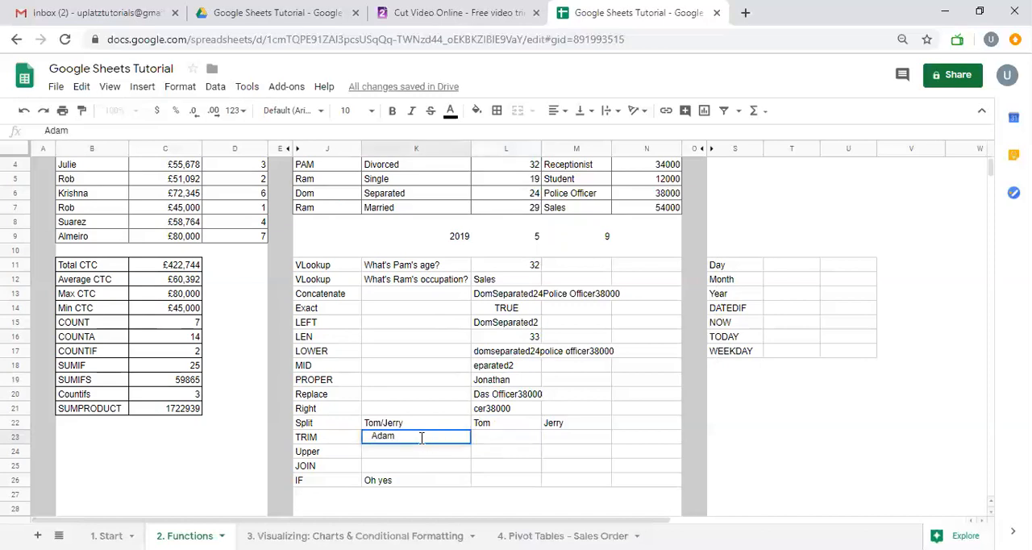
pyautogui.press('Left')
pyautogui.press('Left')
pyautogui.press('Left')
pyautogui.press('Left')
pyautogui.press('Left')
pyautogui.press('Return')
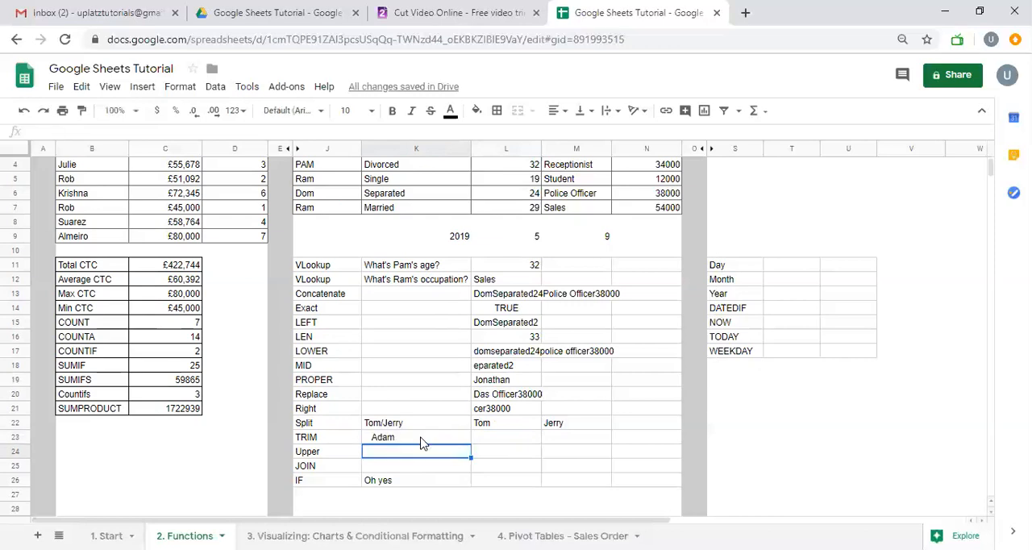
# Enter =TRIM(K23) in L23 to strip the extra spaces from the text, and check its cell reference
pyautogui.press('Up')
pyautogui.press('Right')
pyautogui.write('=tri')
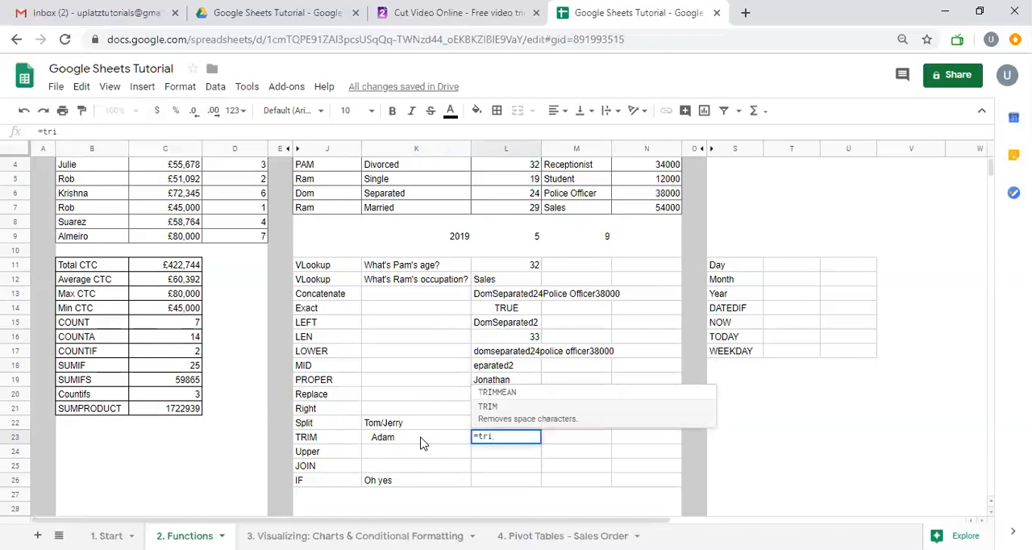
pyautogui.press('Tab')
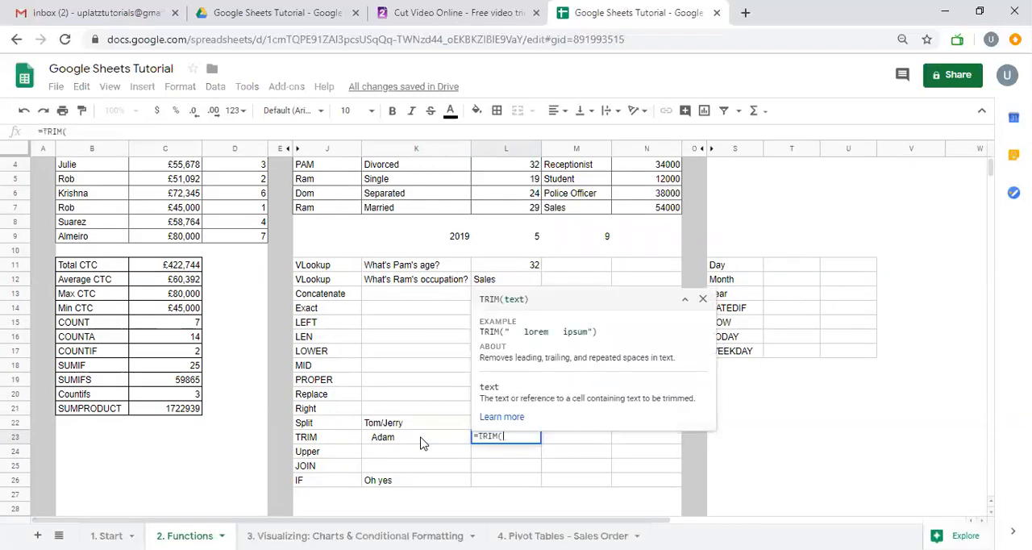
pyautogui.click(420, 441)
pyautogui.press('Return')
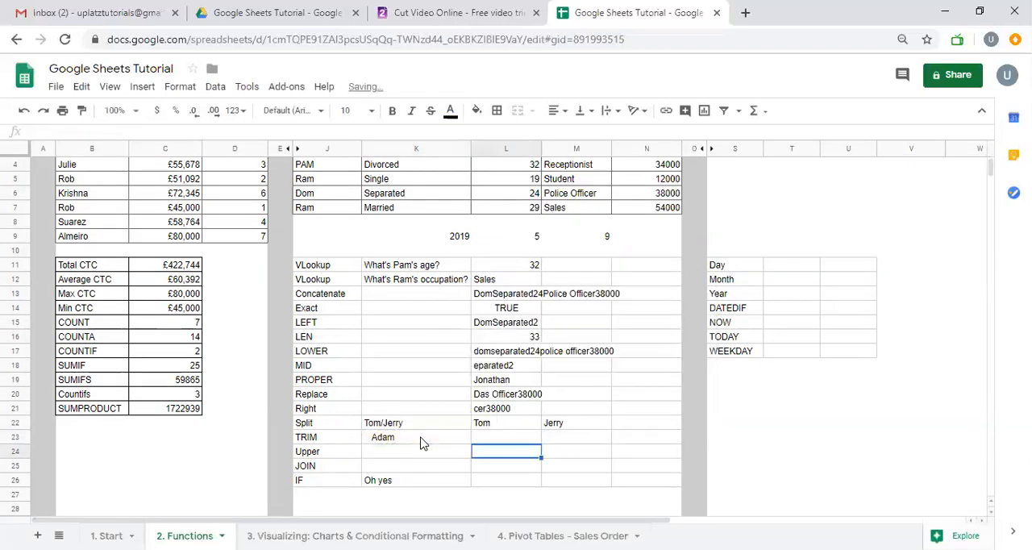
pyautogui.press('Up')
pyautogui.press('F2')
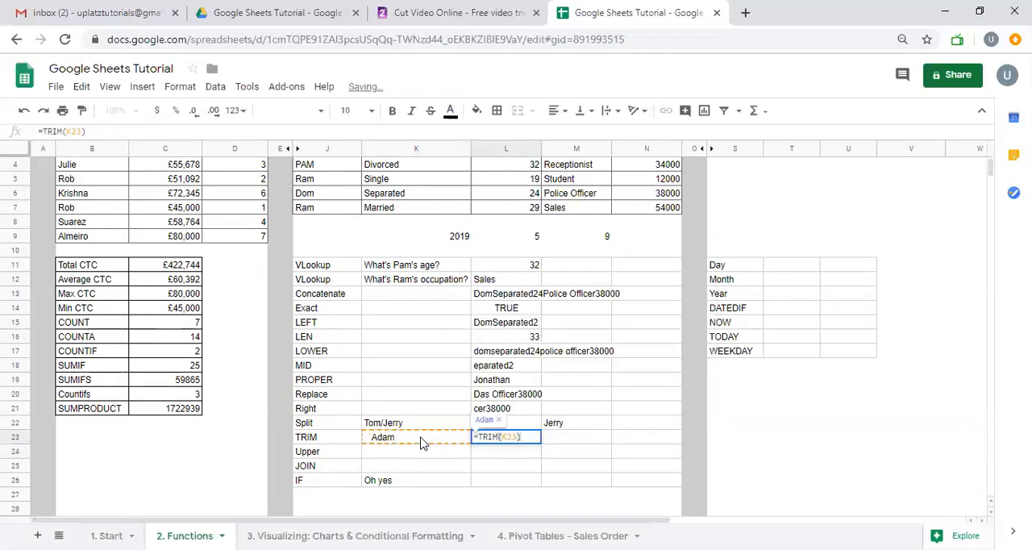
pyautogui.press('Return')
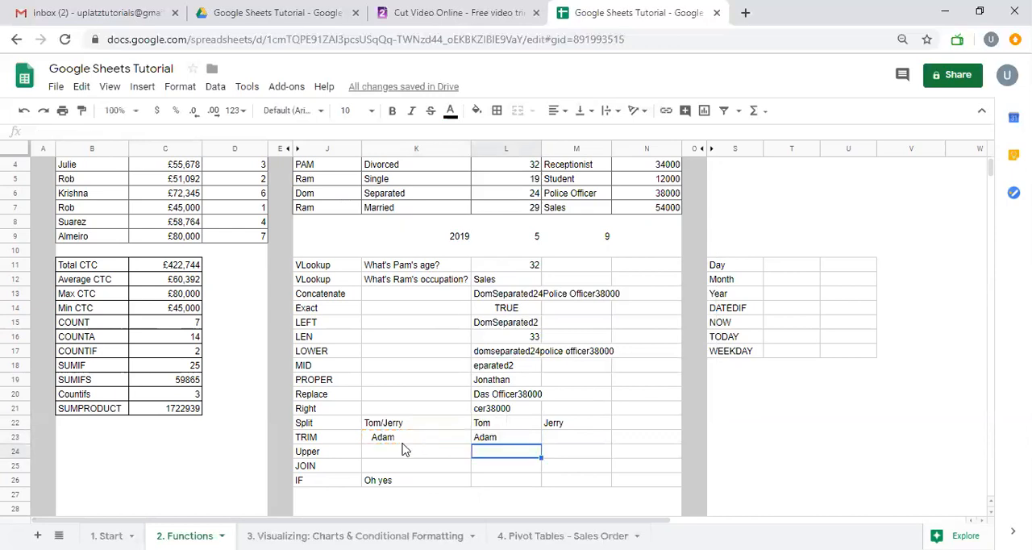
# Replace the TRIM formula in L23 with its plain value and inspect the text for leftover spaces
pyautogui.press('Up')
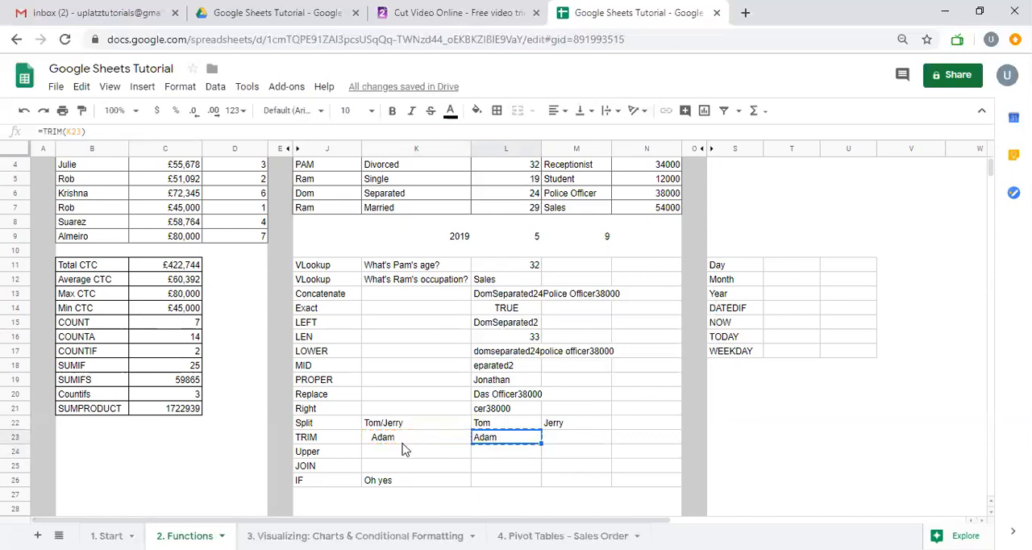
pyautogui.write('Adam')
pyautogui.press('F2')
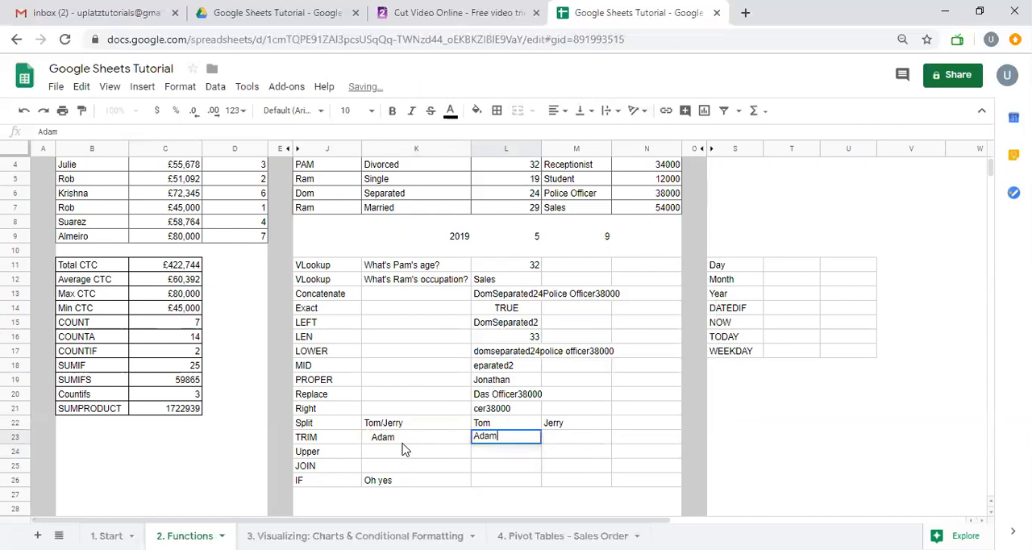
pyautogui.press('End')
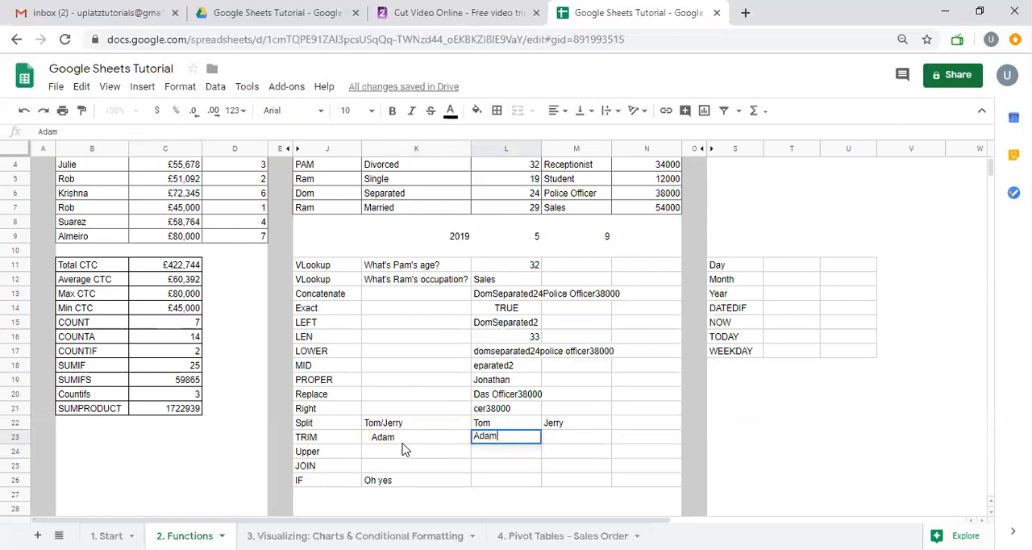
pyautogui.press('Escape')
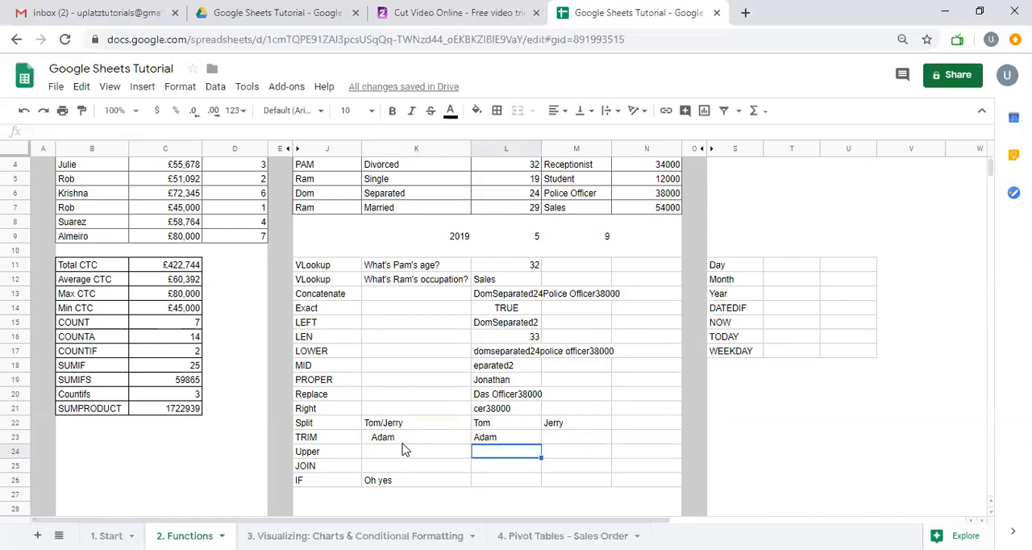
# Undo the values-only paste in L23 and check the cell's formula
pyautogui.hotkey('ctrl', 'z')
pyautogui.press('F2')
pyautogui.press('Escape')
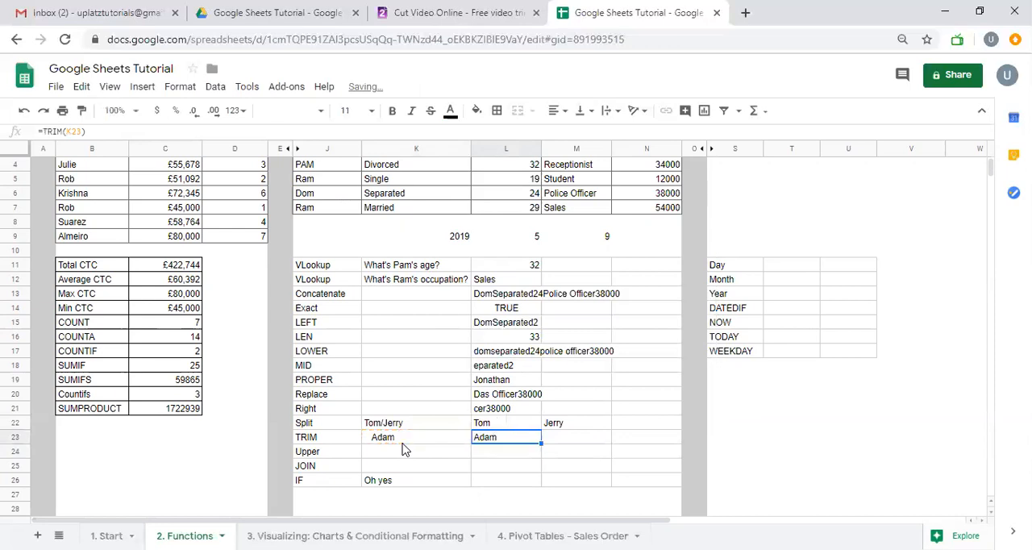
# Enter =UPPER(L13) in L24 to convert the concatenated text to uppercase
pyautogui.press('Down')
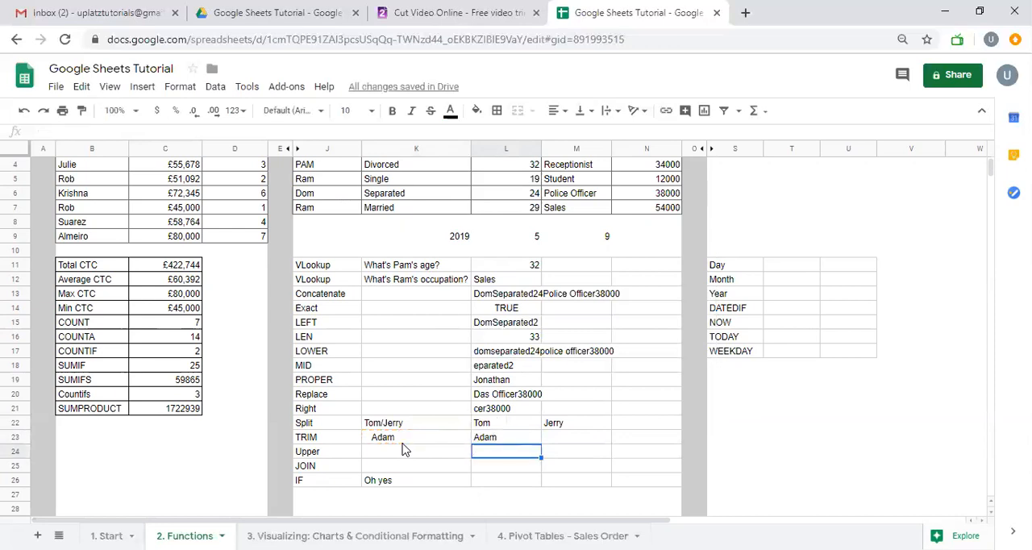
pyautogui.write('=UPPER(')
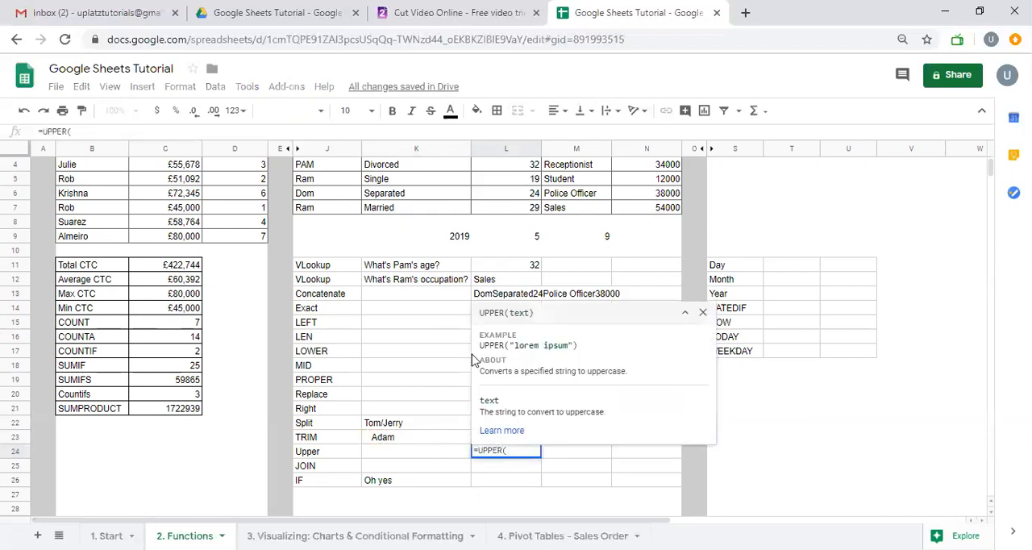
pyautogui.click(500, 299)
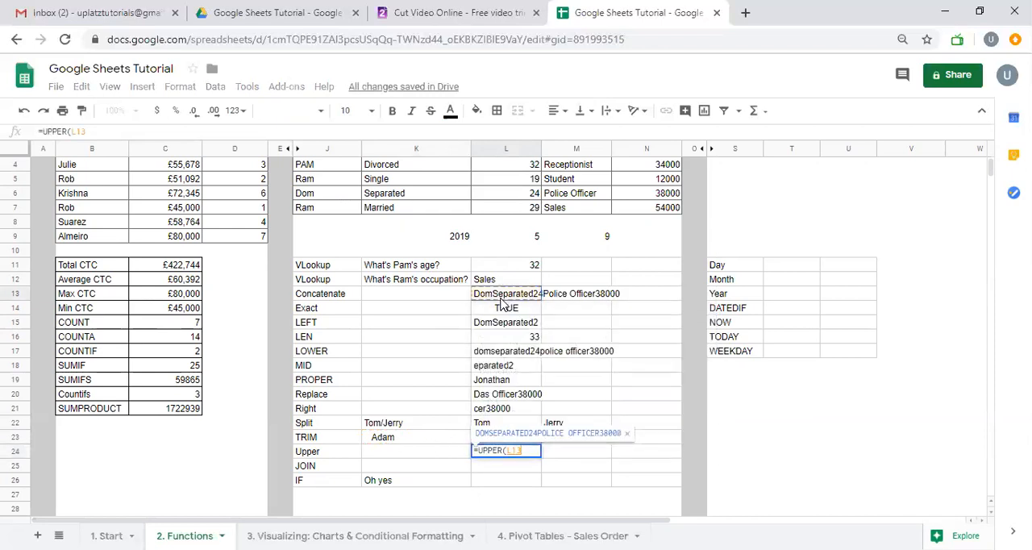
pyautogui.press('Return')
pyautogui.press('Up')
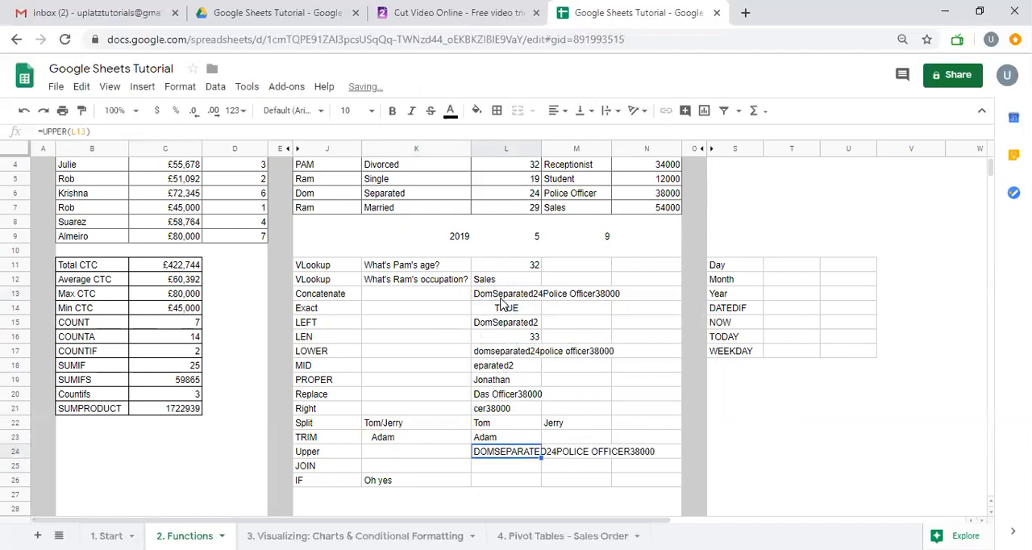
pyautogui.press('Right')
pyautogui.press('Left')
# Enter =JOIN("-",K9:M9) in L25 to combine the three numbers in row 9 with hyphens
pyautogui.press('Down')
pyautogui.write('=join')
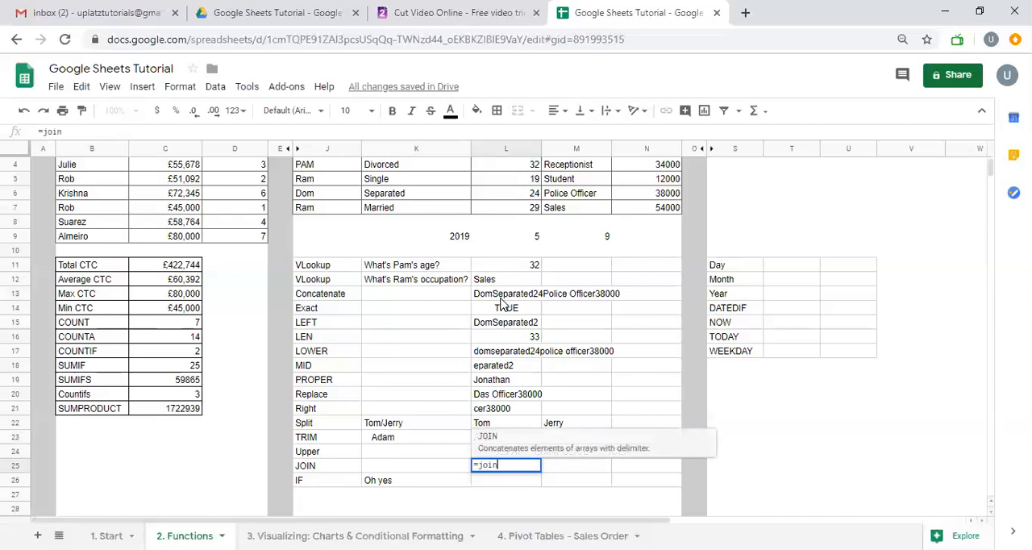
pyautogui.press('Tab')
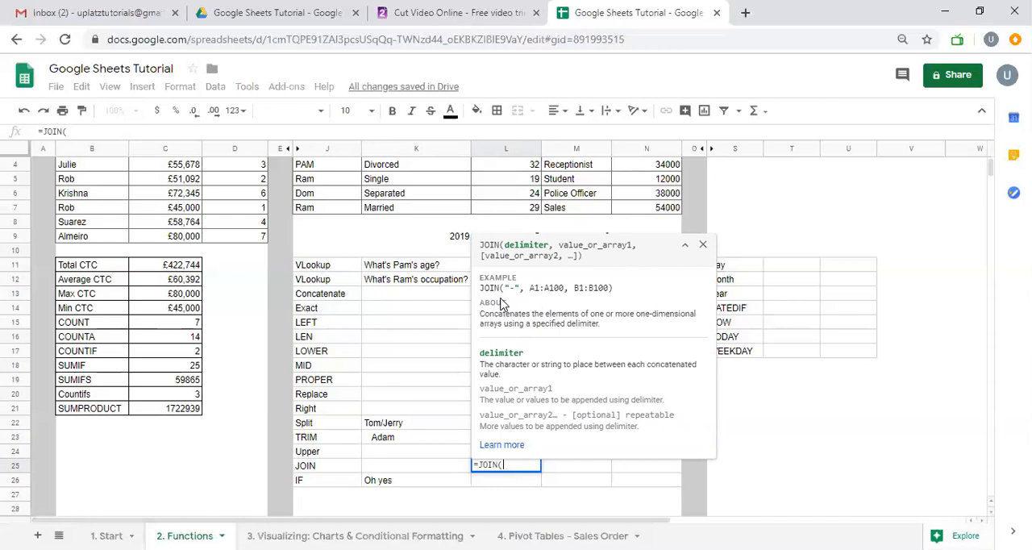
pyautogui.write('@')
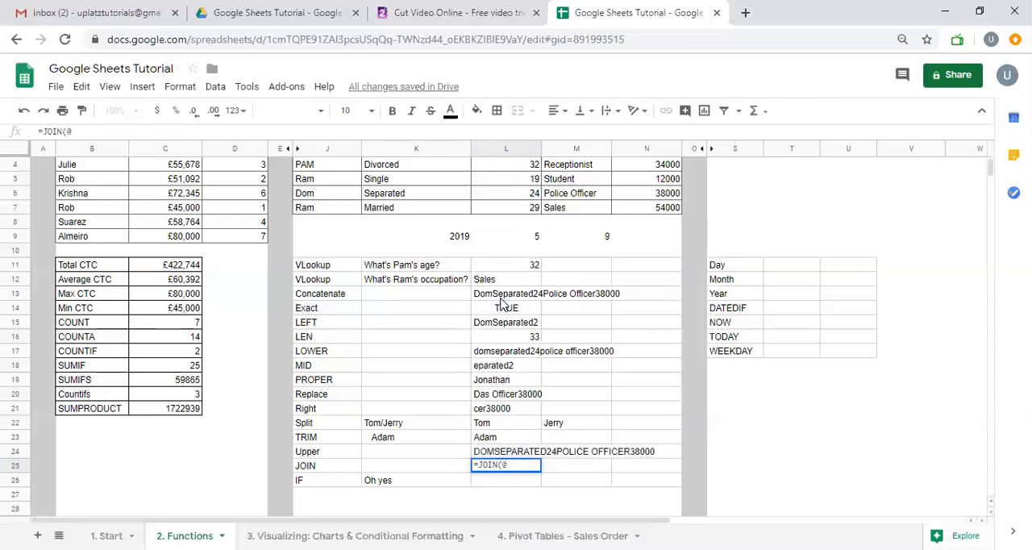
pyautogui.press('BackSpace')
pyautogui.write('"-"')
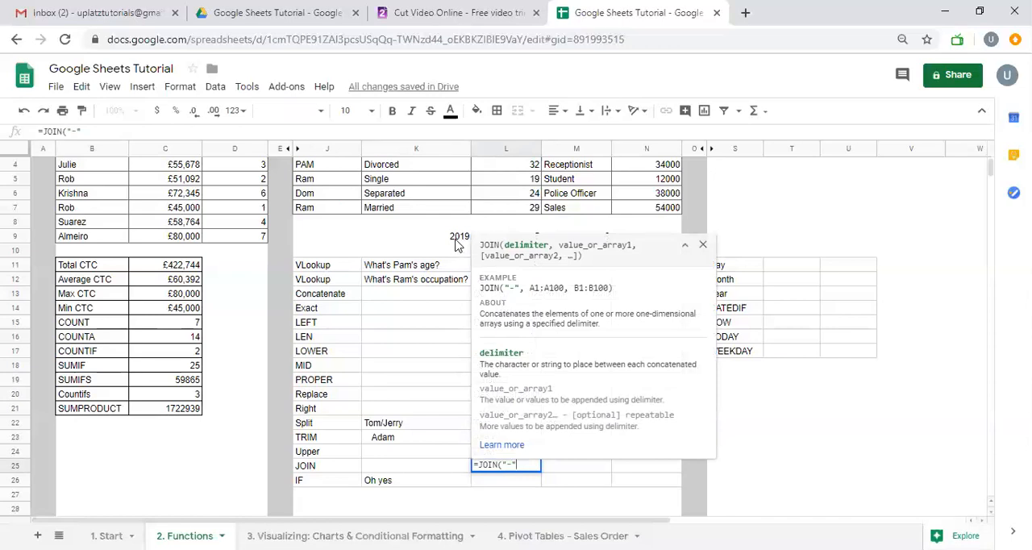
pyautogui.write(',')
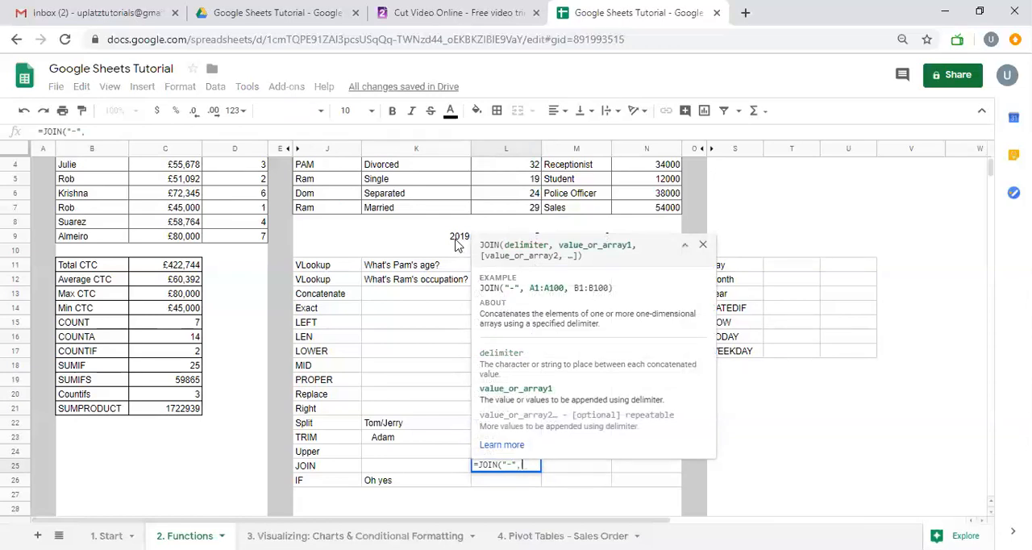
pyautogui.moveTo(456, 239); pyautogui.dragTo(516, 237)
pyautogui.hotkey('shift', 'Right')
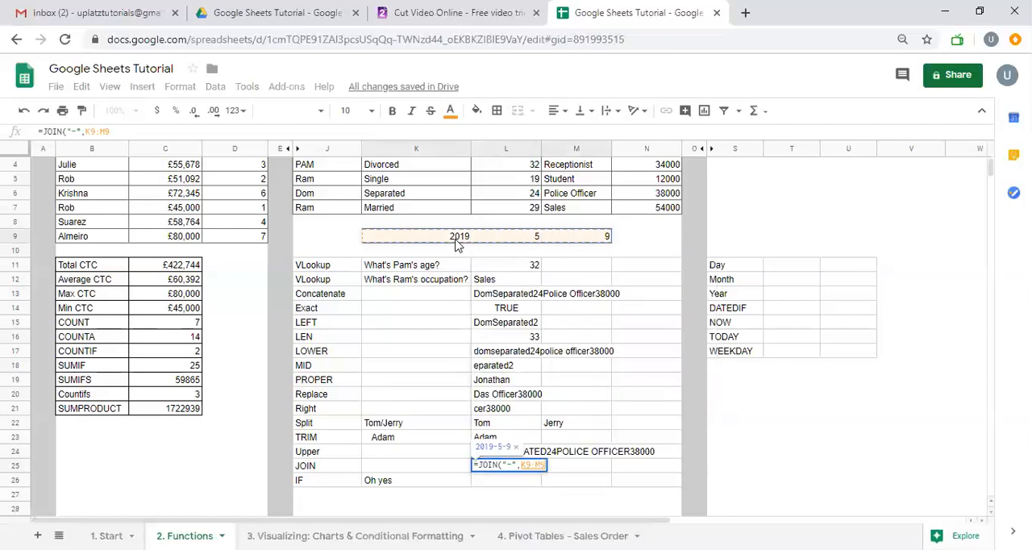
pyautogui.write(')')
pyautogui.press('Return')
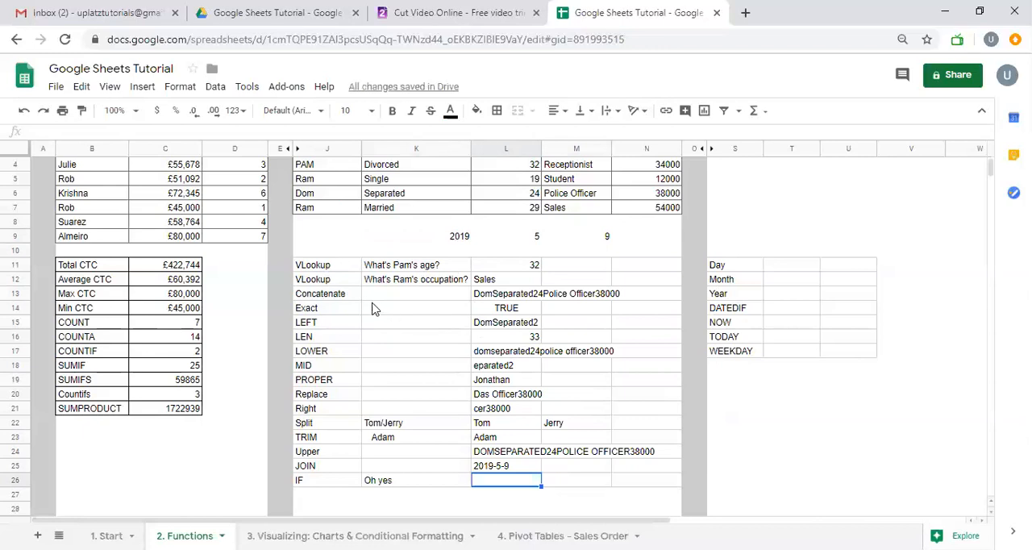
# Review the JOIN formula in L25 and the existing IF formula in K26, and select L26
pyautogui.click(490, 469)
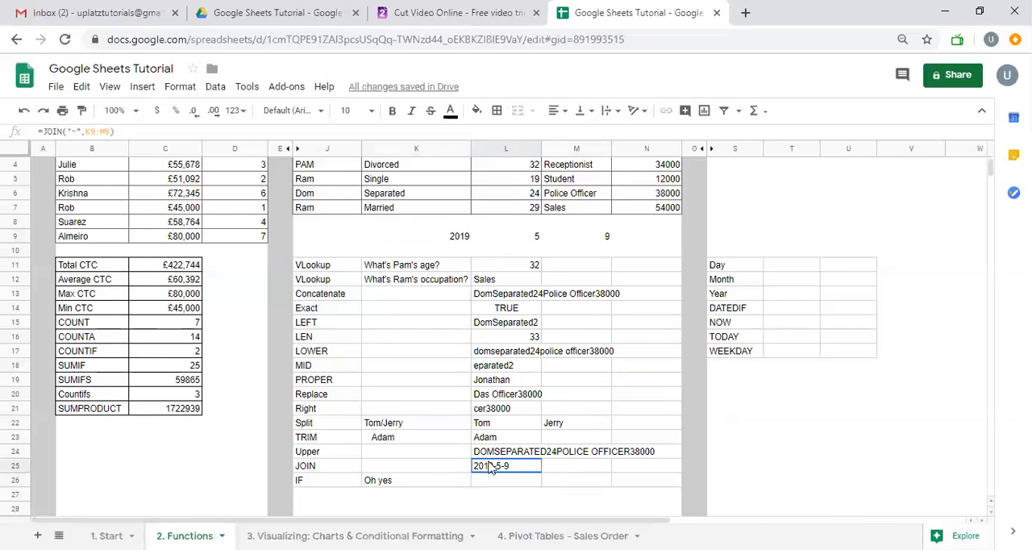
pyautogui.scroll(1, 489, 469)
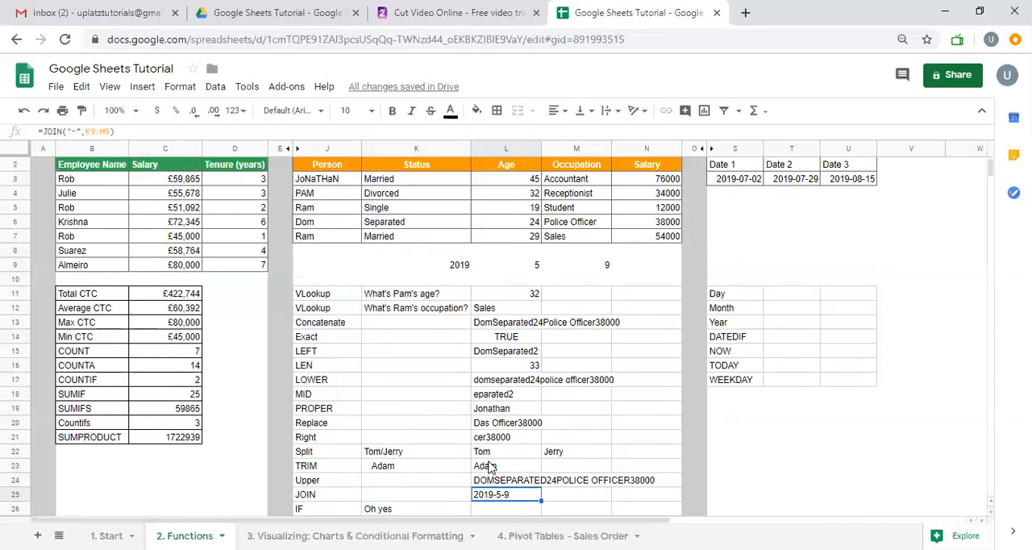
pyautogui.scroll(-1, 494, 479)
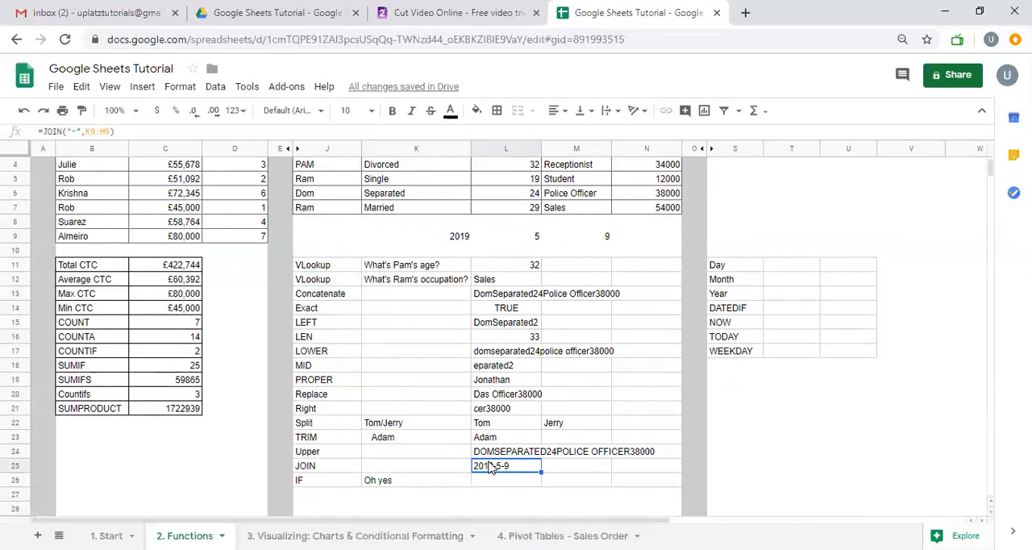
pyautogui.click(443, 482)
pyautogui.scroll(1, 532, 472)
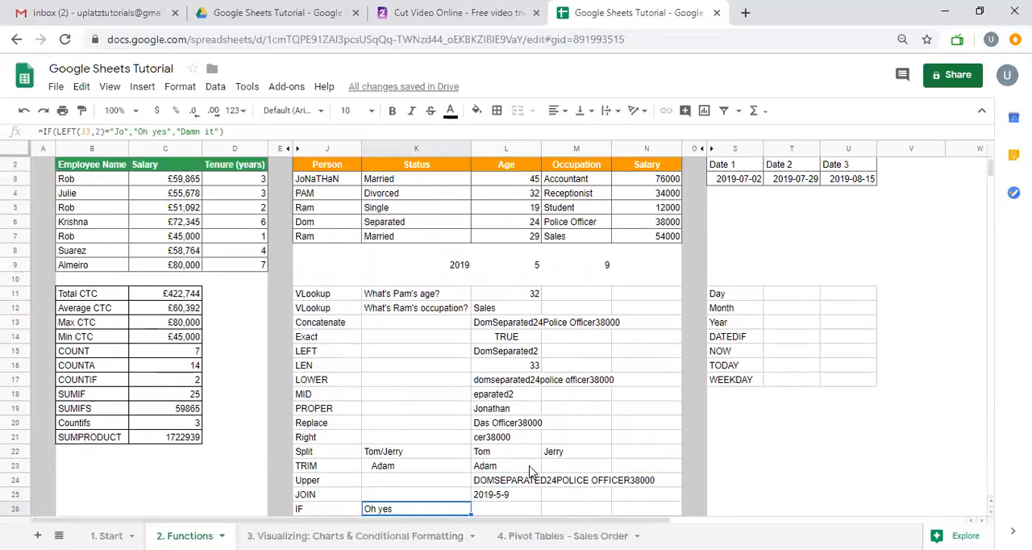
pyautogui.click(513, 514)
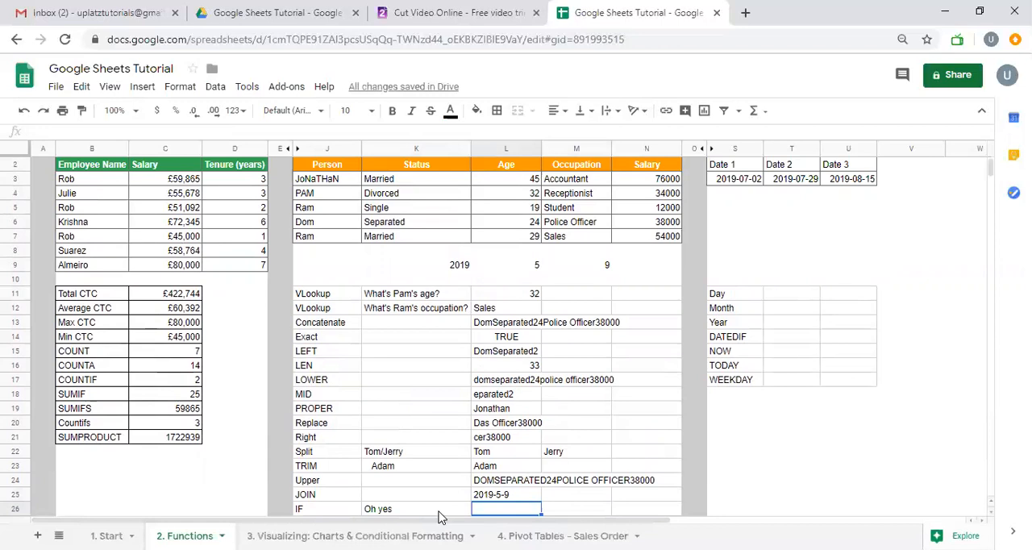
# Begin an IF formula in L26 that tests whether the first two characters of J3 equal "Jo", using LEFT(J3,2)="Jo"
pyautogui.write('=if')
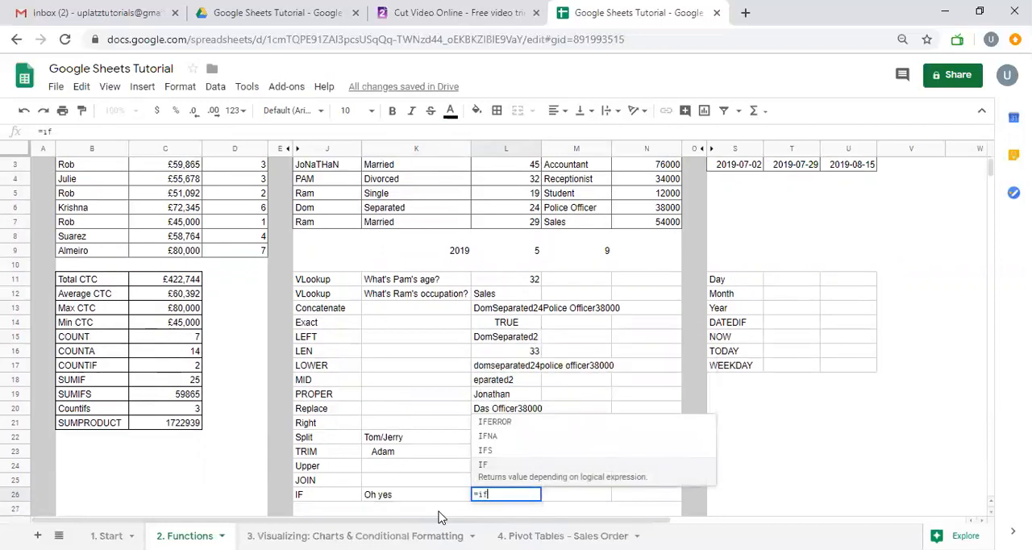
pyautogui.press('Tab')
pyautogui.scroll(1, 442, 517)
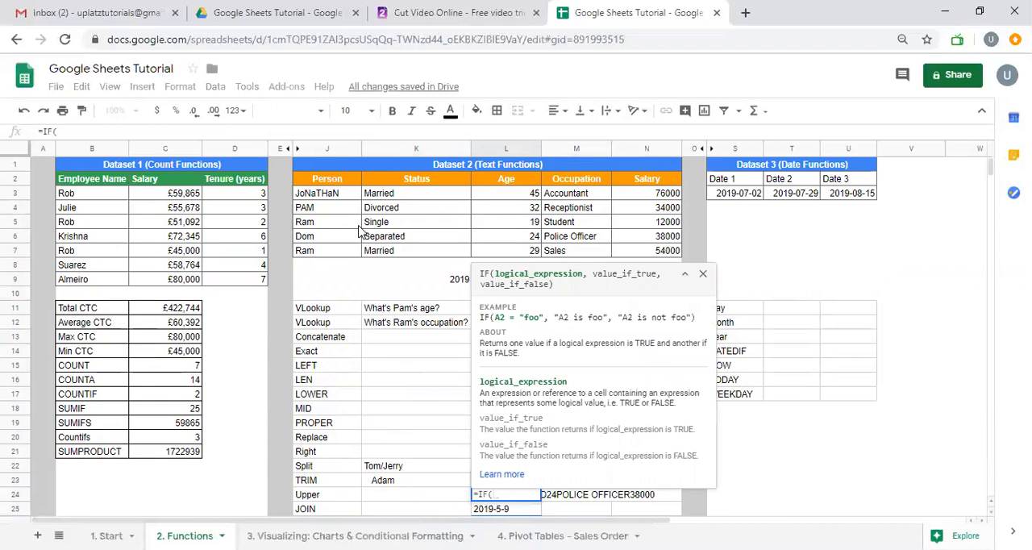
pyautogui.click(341, 201)
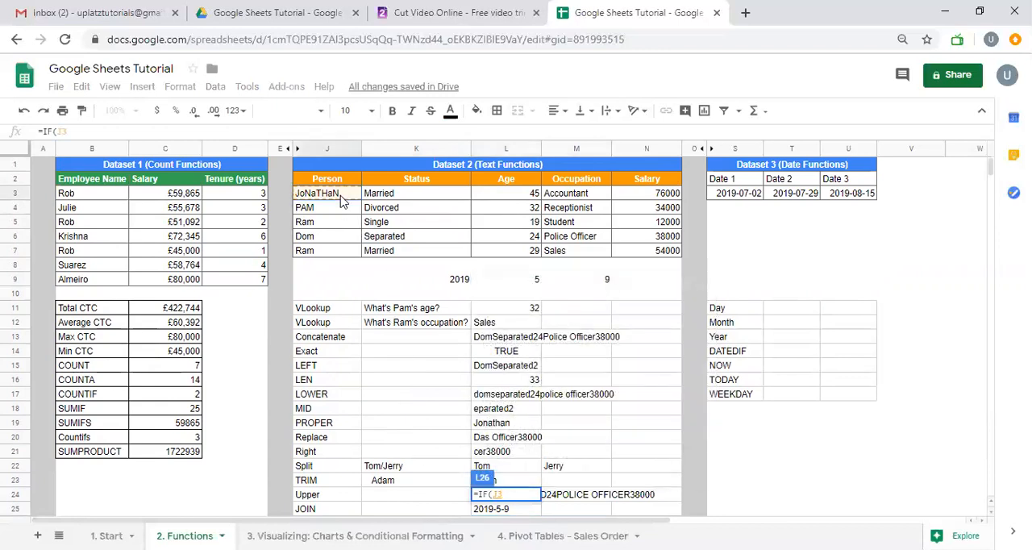
pyautogui.press('BackSpace')
pyautogui.press('BackSpace')
pyautogui.write('LEFT(Jona')
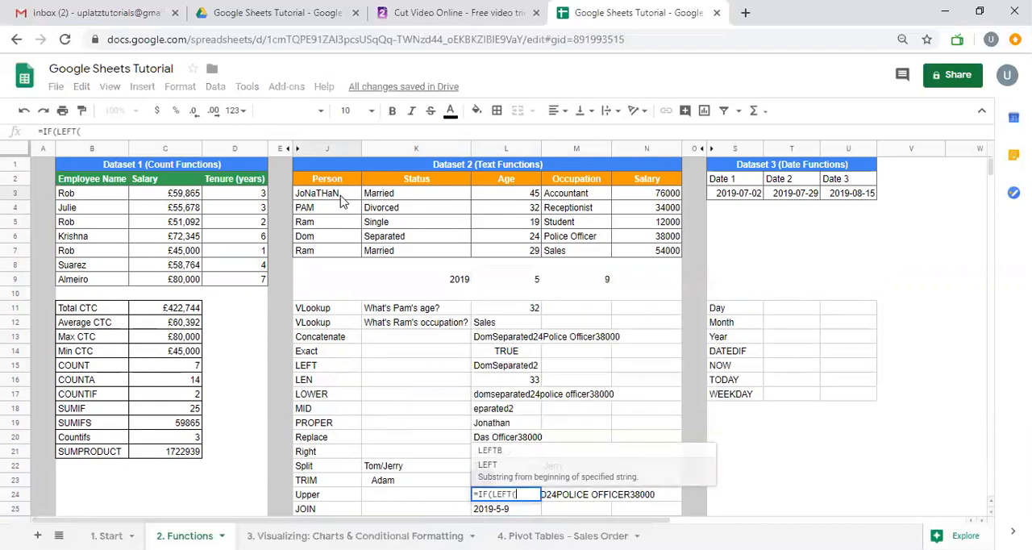
pyautogui.press('BackSpace')
pyautogui.press('BackSpace')
pyautogui.press('BackSpace')
pyautogui.press('BackSpace')
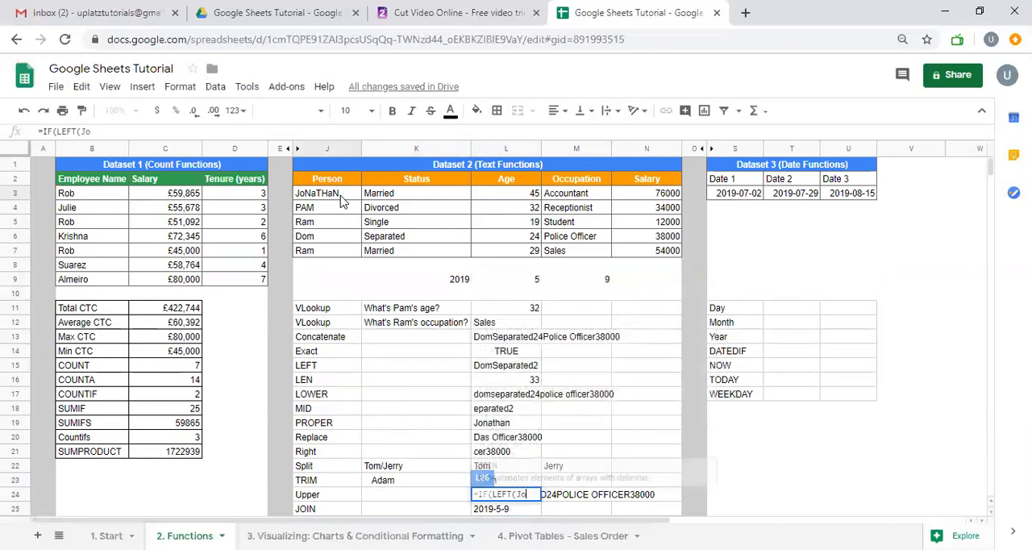
pyautogui.click(323, 196)
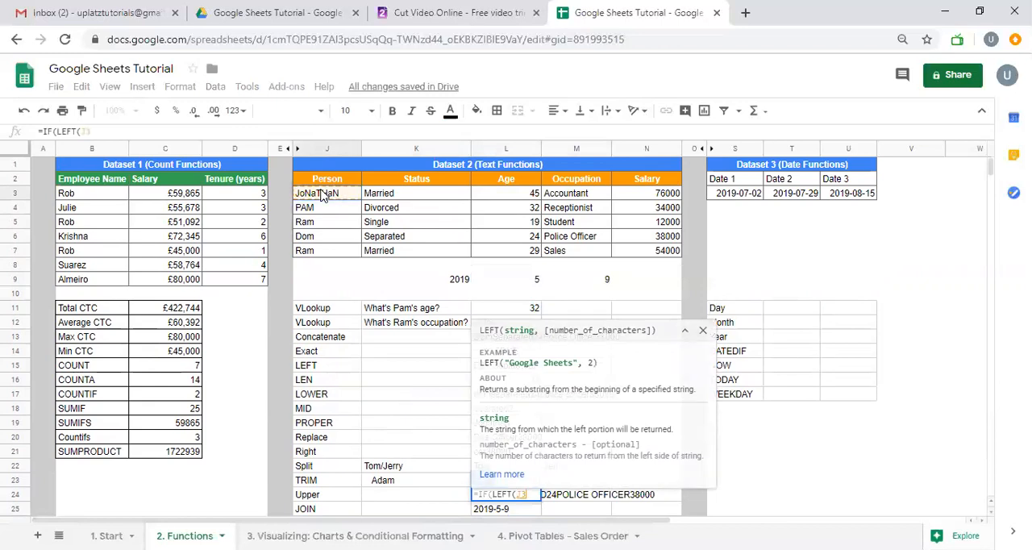
pyautogui.write(',2')
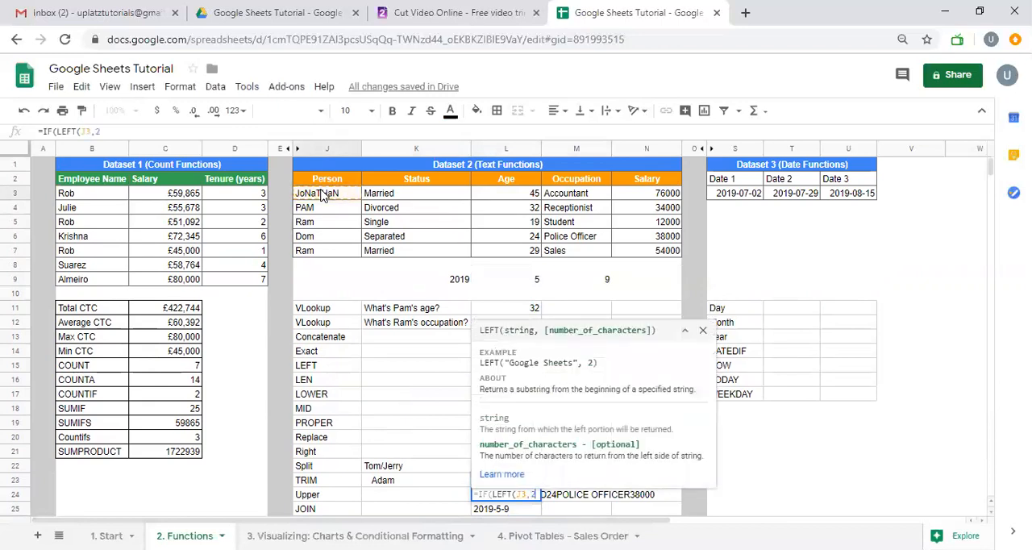
pyautogui.write(')="J')
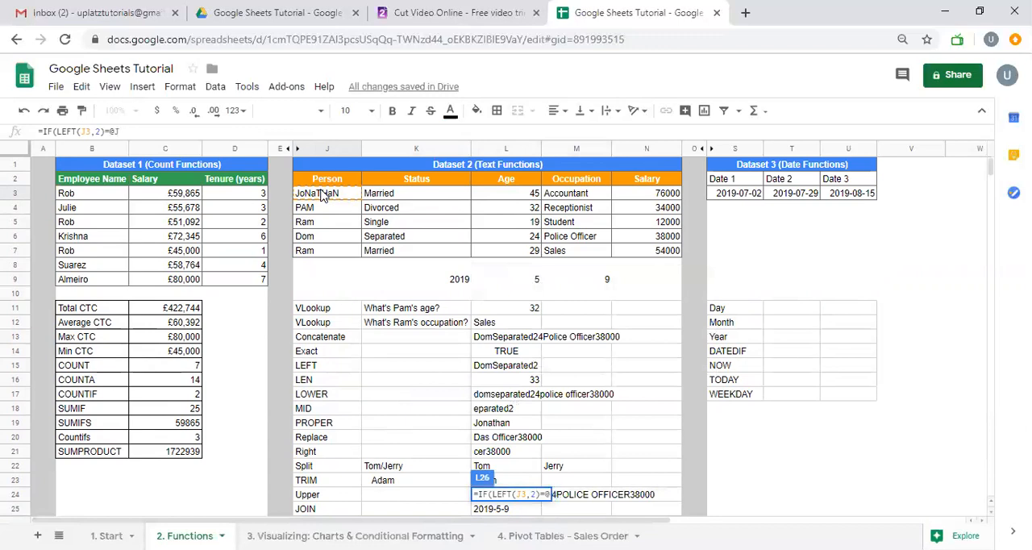
pyautogui.press('BackSpace')
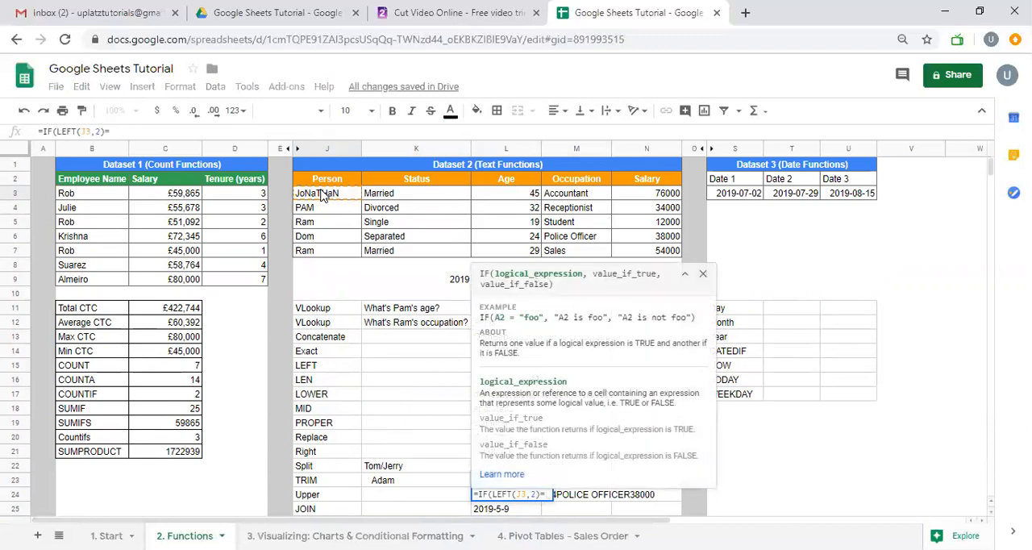
pyautogui.write('"Jo",')
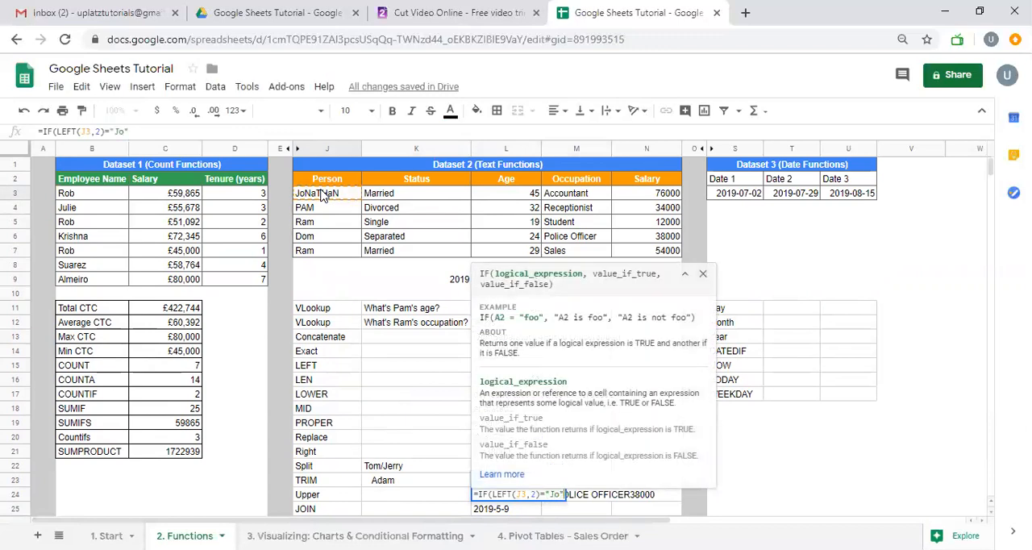
pyautogui.write('"')
pyautogui.write('Gotch')
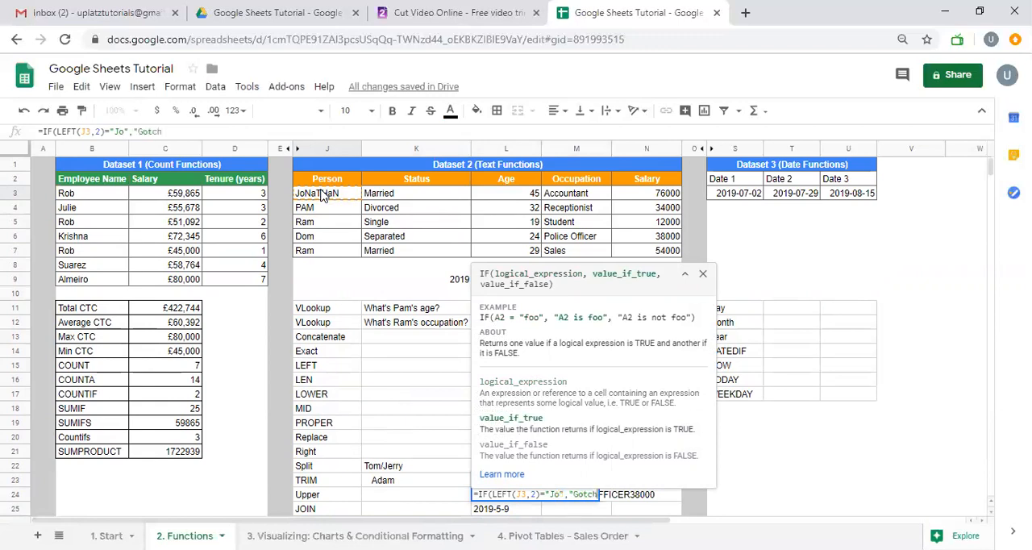
pyautogui.write('a",')
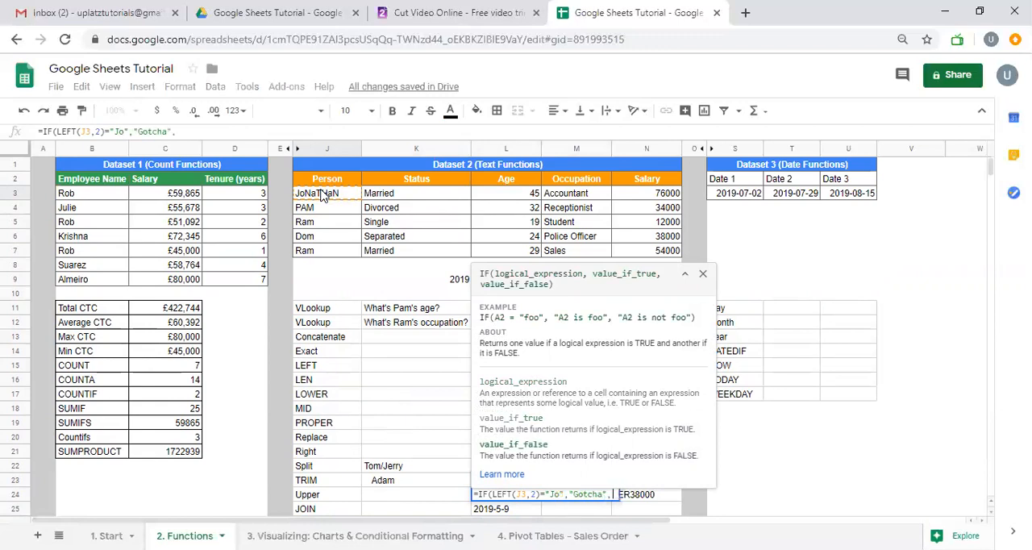
pyautogui.write('"I f')
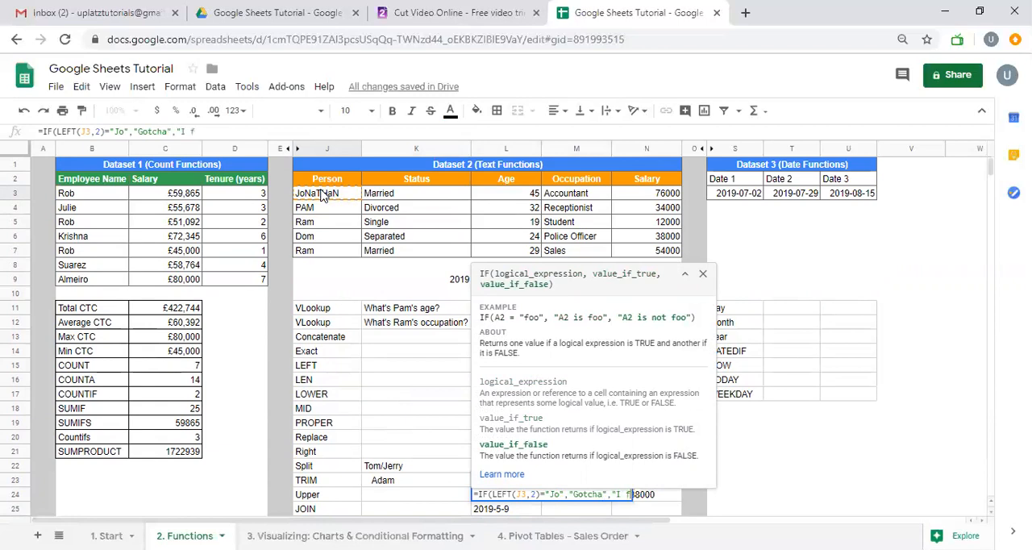
pyautogui.write('ailed again')
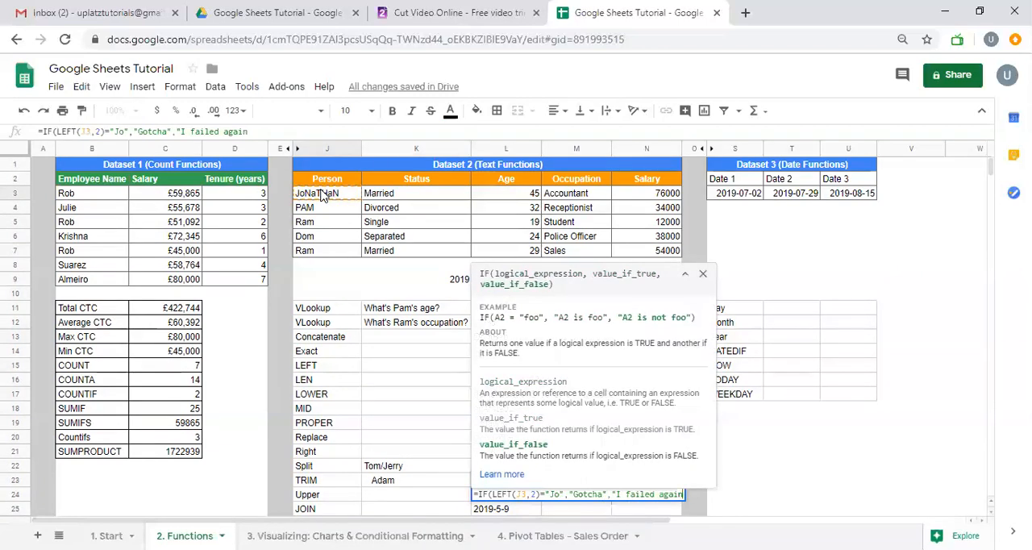
pyautogui.write('")')
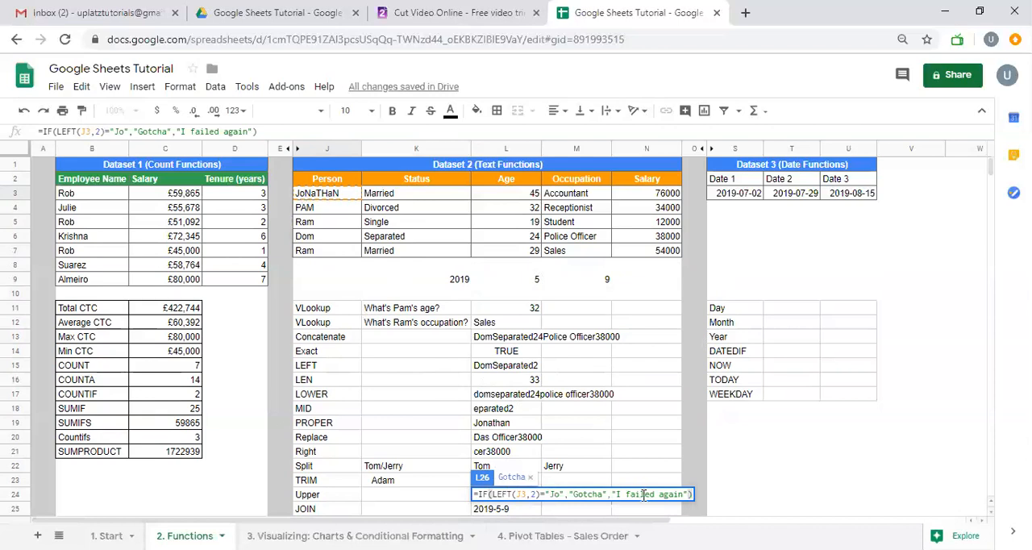
# Complete the L26 formula with "Gotcha" as the true value and "I failed again" as the false value, and reselect the cell
pyautogui.press('Return')
pyautogui.press('Up')
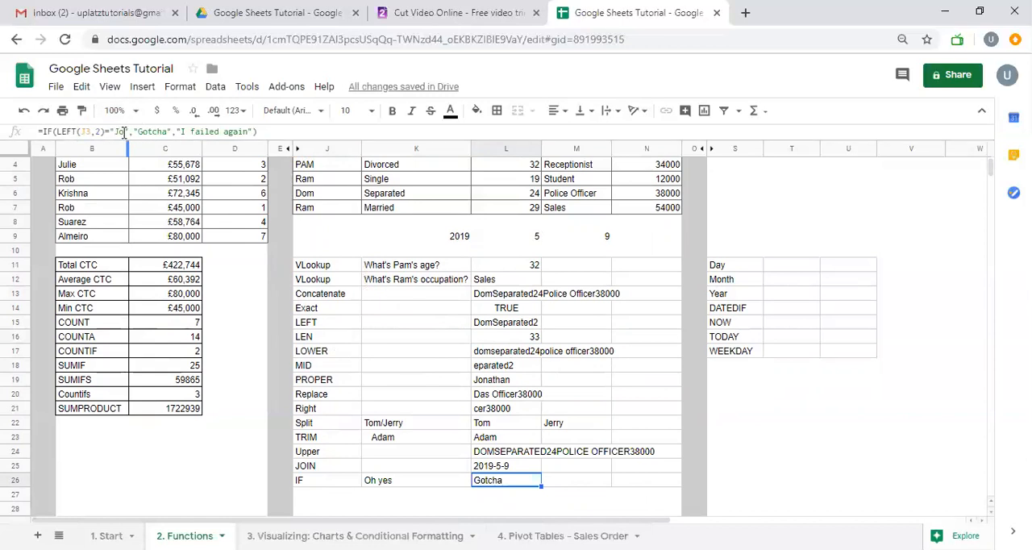
# Change the comparison text in the L26 IF formula to "JoK"
pyautogui.click(125, 132)
pyautogui.write('K')
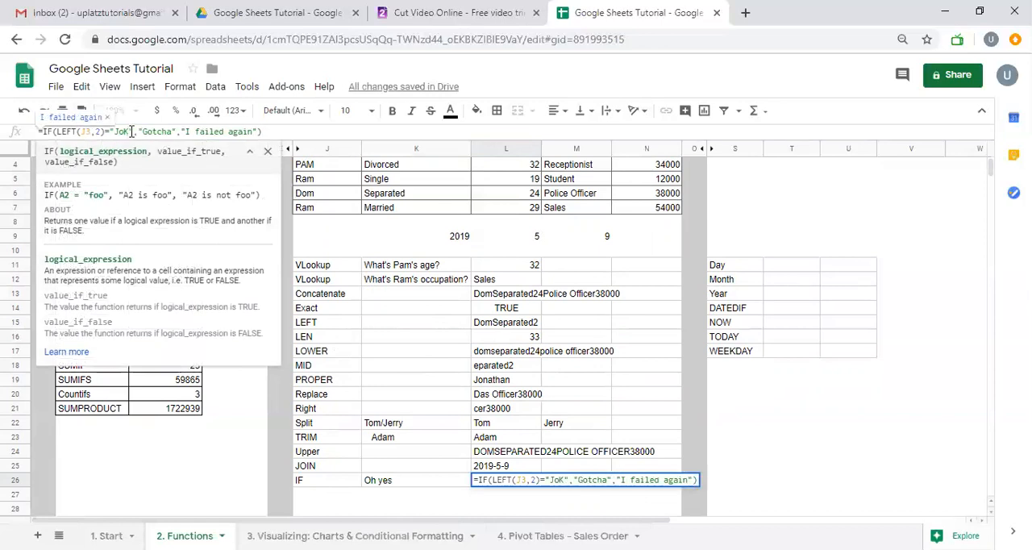
pyautogui.press('Return')
pyautogui.press('Up')
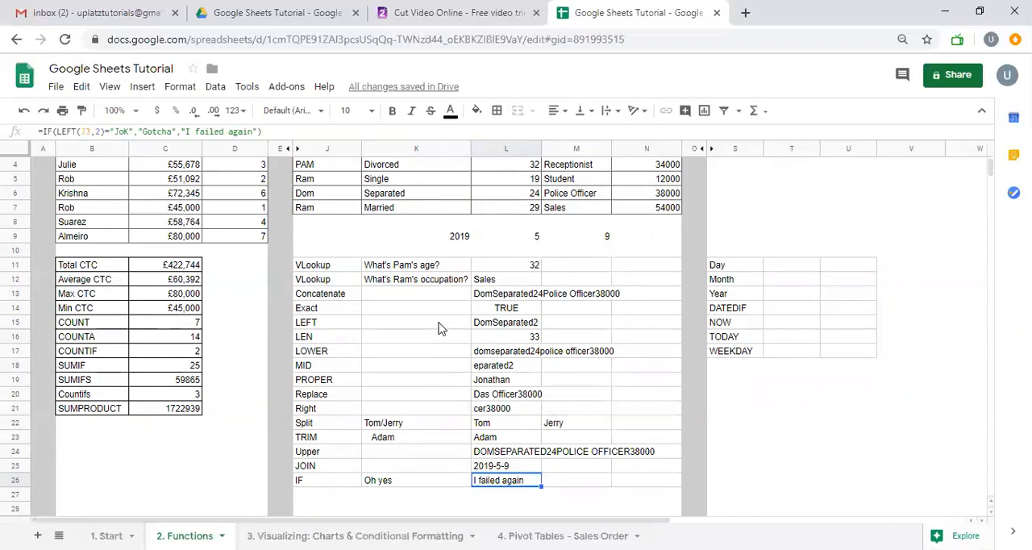
pyautogui.scroll(-1, 439, 327)
pyautogui.scroll(-1, 439, 326)
pyautogui.scroll(3, 440, 327)
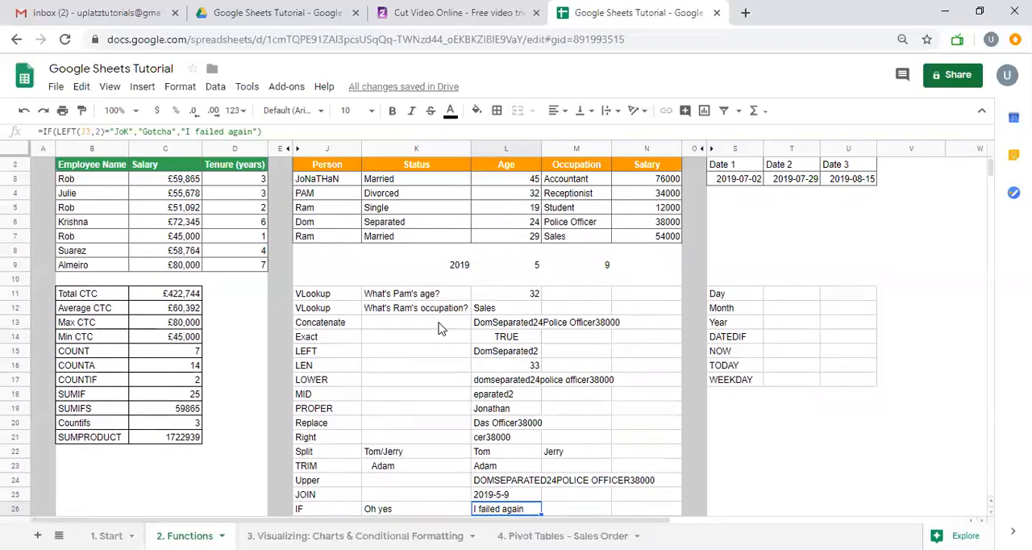
pyautogui.scroll(-3, 440, 327)
pyautogui.scroll(3, 439, 326)
pyautogui.scroll(-5, 440, 327)
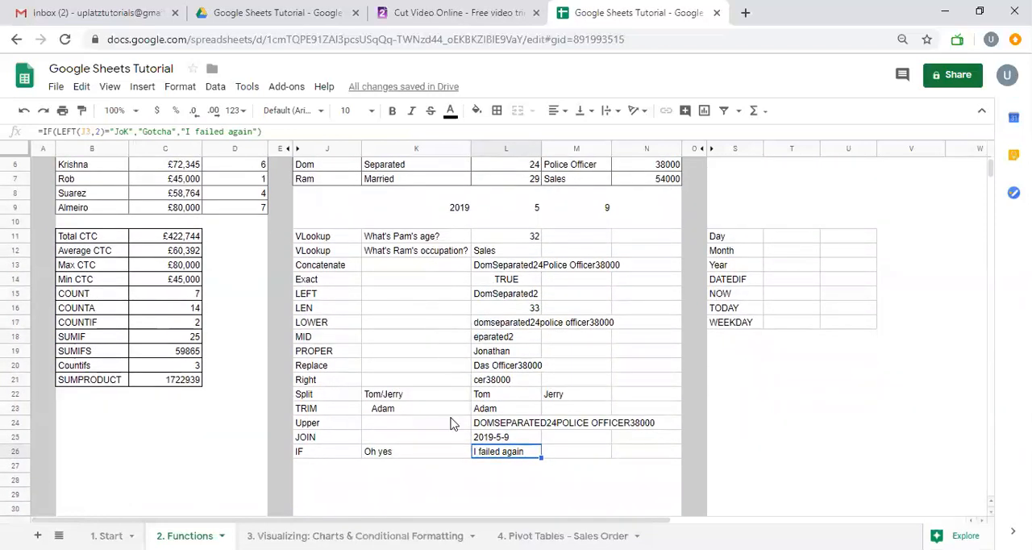
pyautogui.scroll(1, 452, 424)
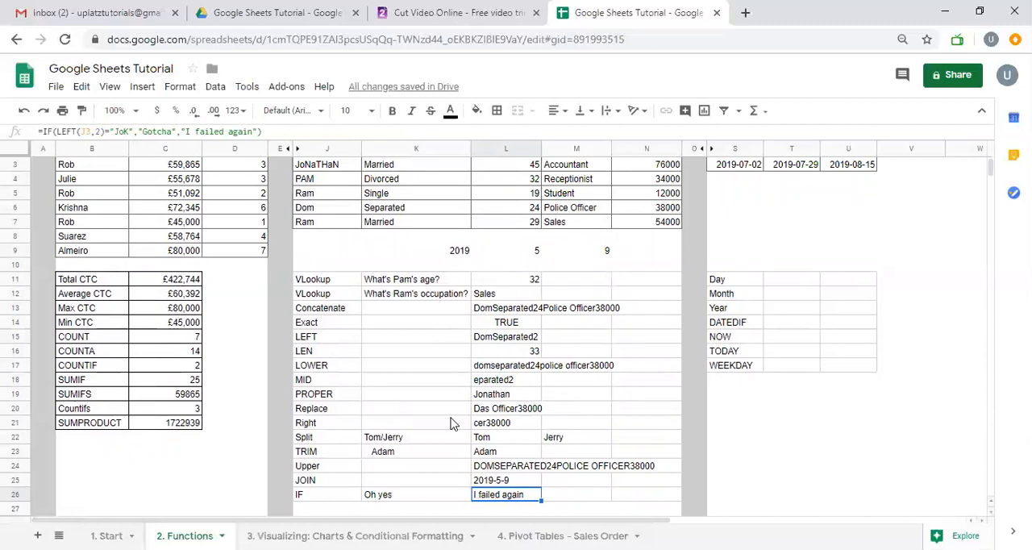
pyautogui.scroll(1, 451, 424)
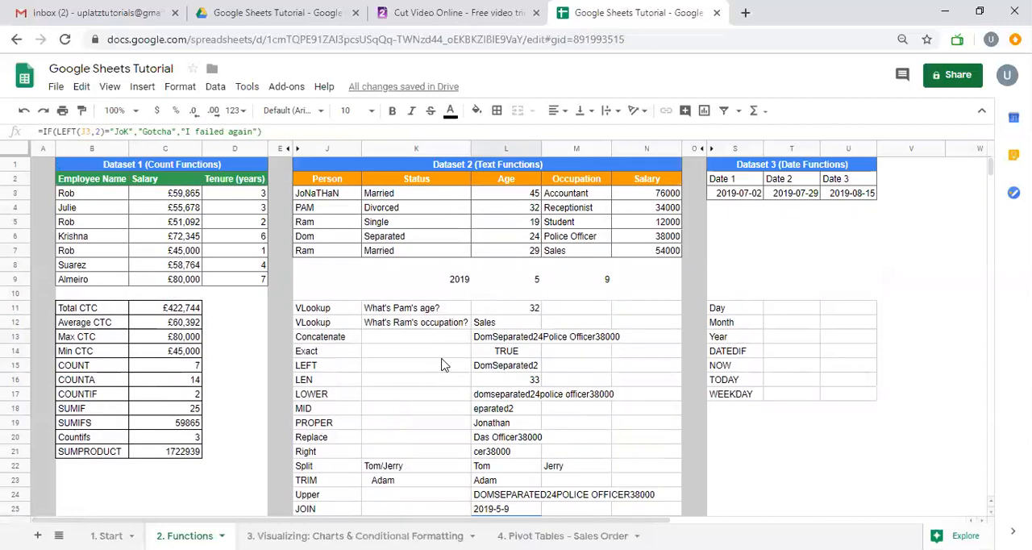
pyautogui.click(386, 196)
pyautogui.rightClick(386, 196)
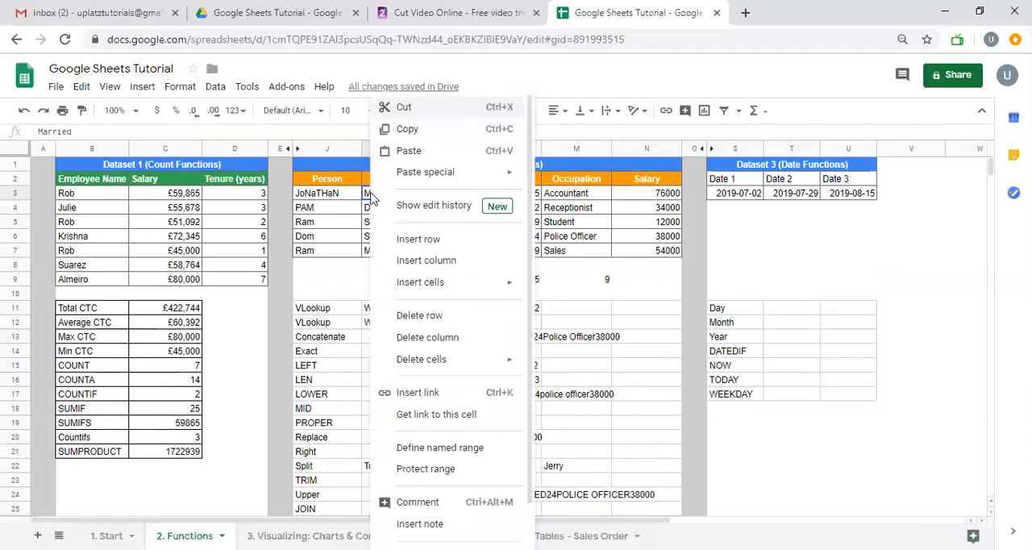
pyautogui.rightClick(549, 196)
pyautogui.rightClick(532, 197)
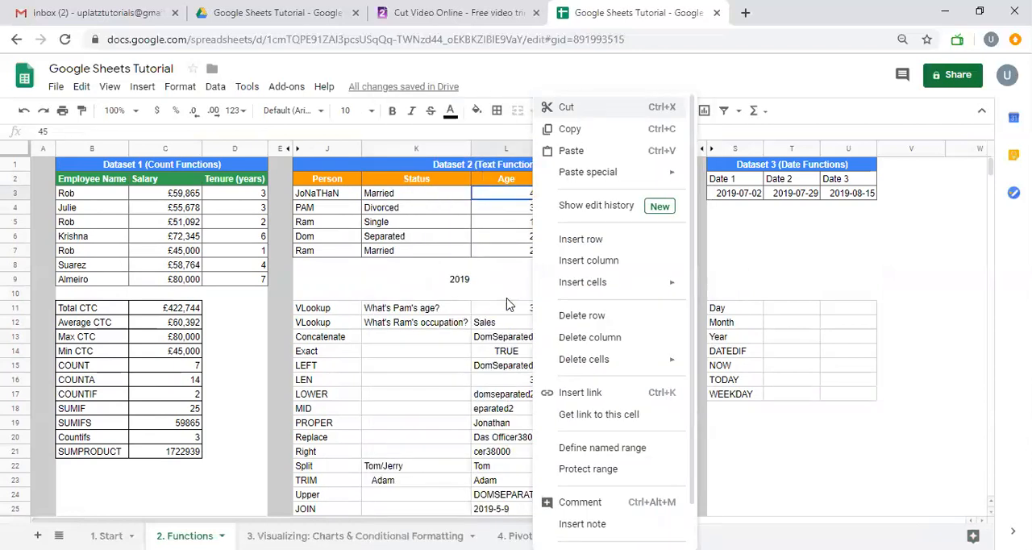
pyautogui.scroll(-1, 486, 303)
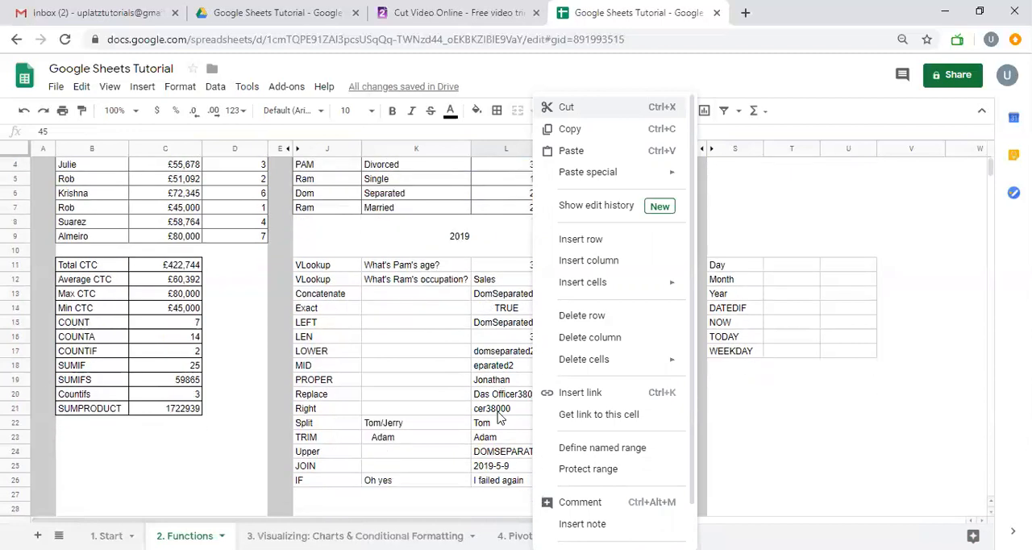
# Start an IFS formula in M26 to examine its syntax help, and discard the entry
pyautogui.click(495, 471)
pyautogui.click(495, 482)
pyautogui.click(562, 482)
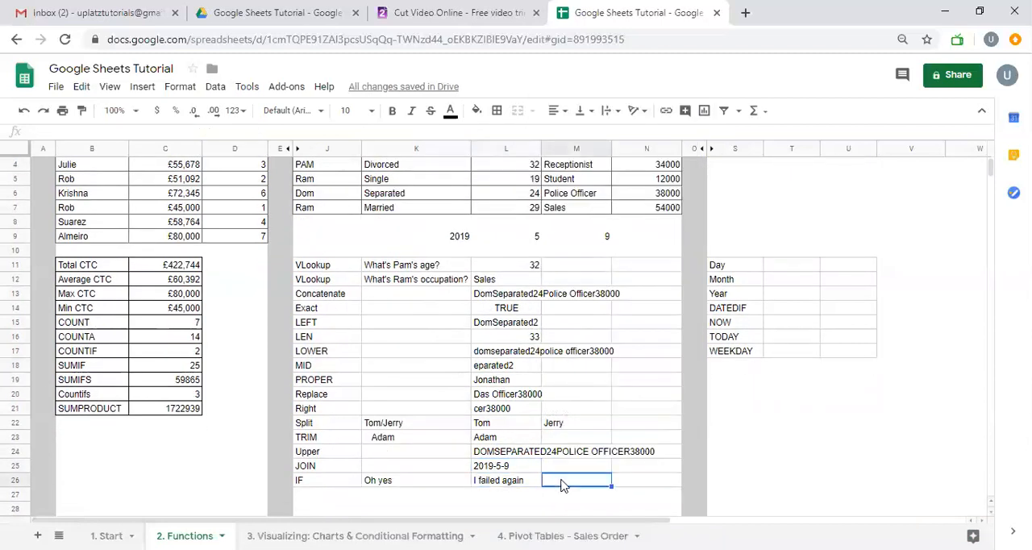
pyautogui.scroll(1, 562, 485)
pyautogui.write('=if')
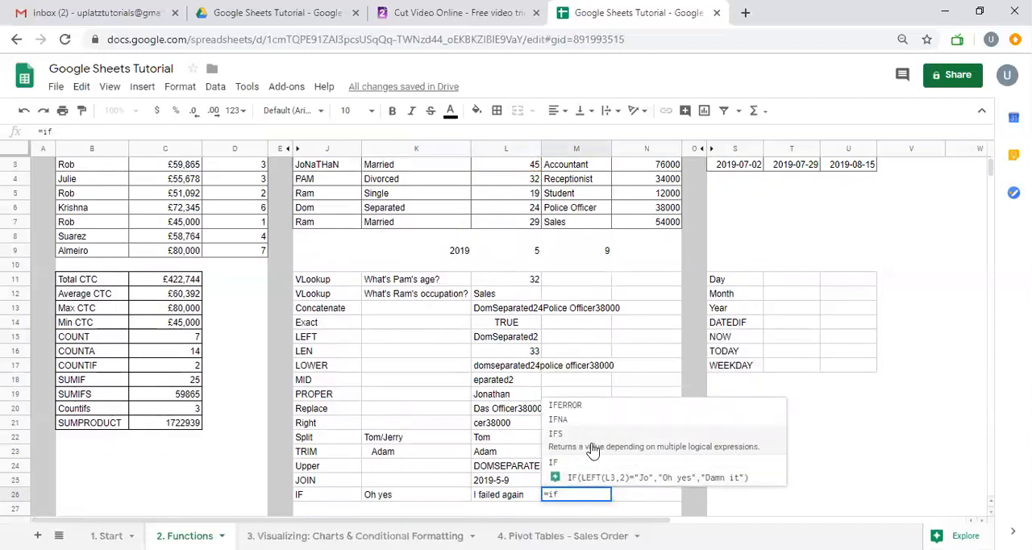
pyautogui.press('BackSpace')
pyautogui.press('BackSpace')
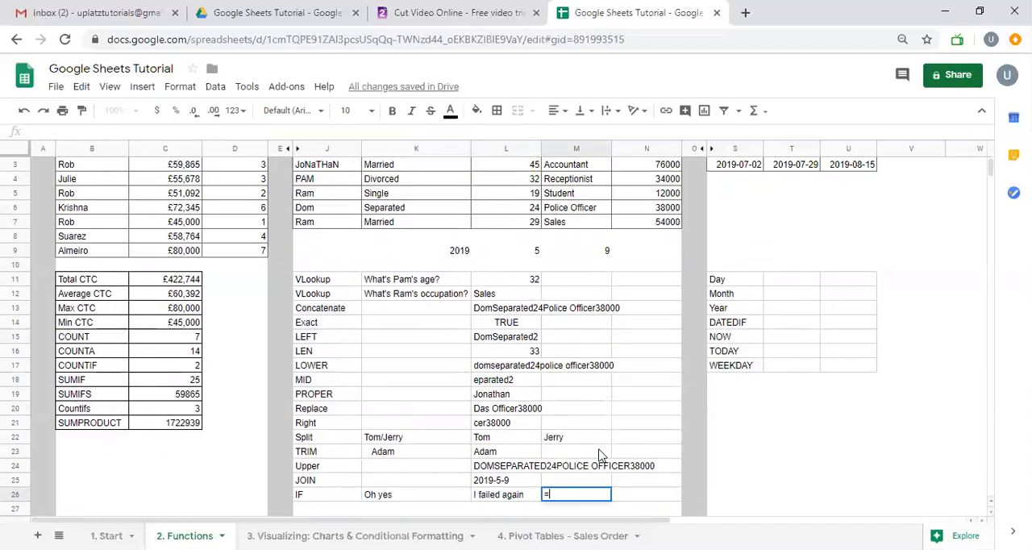
pyautogui.write('if')
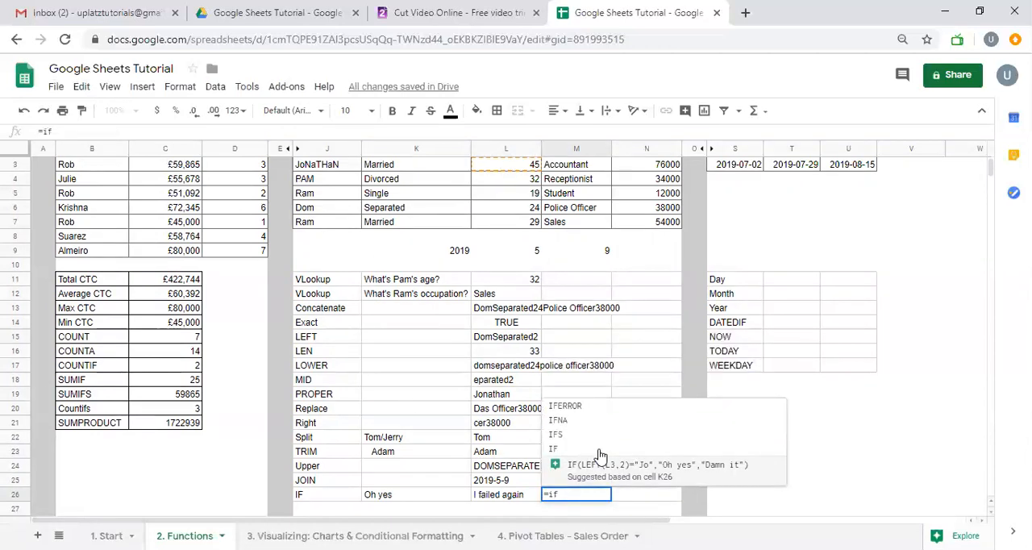
pyautogui.click(591, 434)
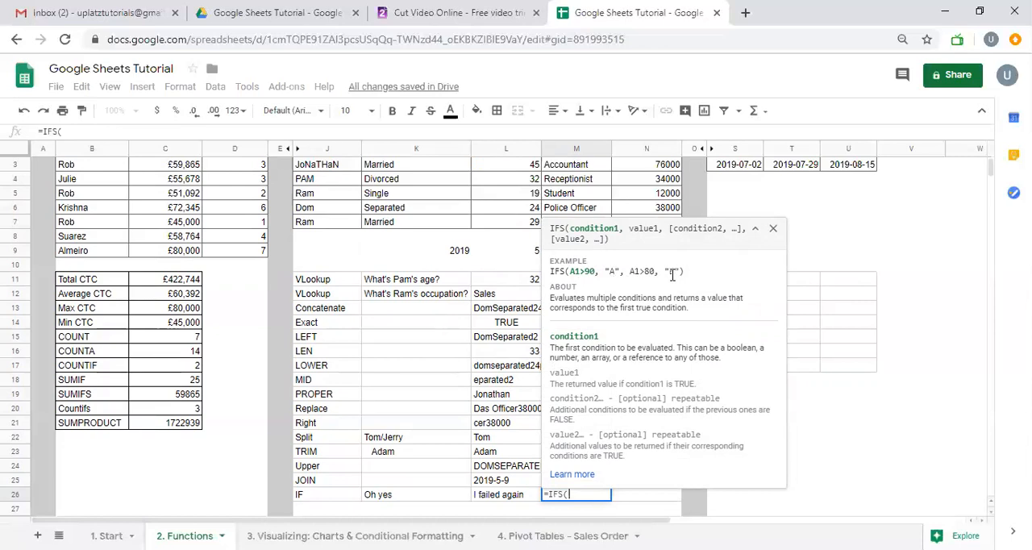
pyautogui.press('BackSpace')
pyautogui.press('BackSpace')
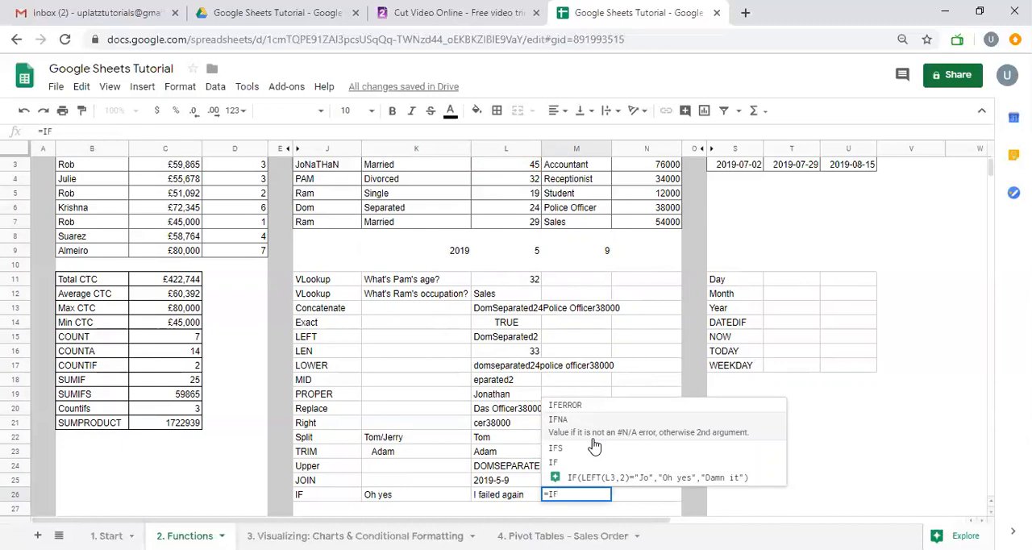
pyautogui.press('Escape')
pyautogui.scroll(-1, 592, 445)
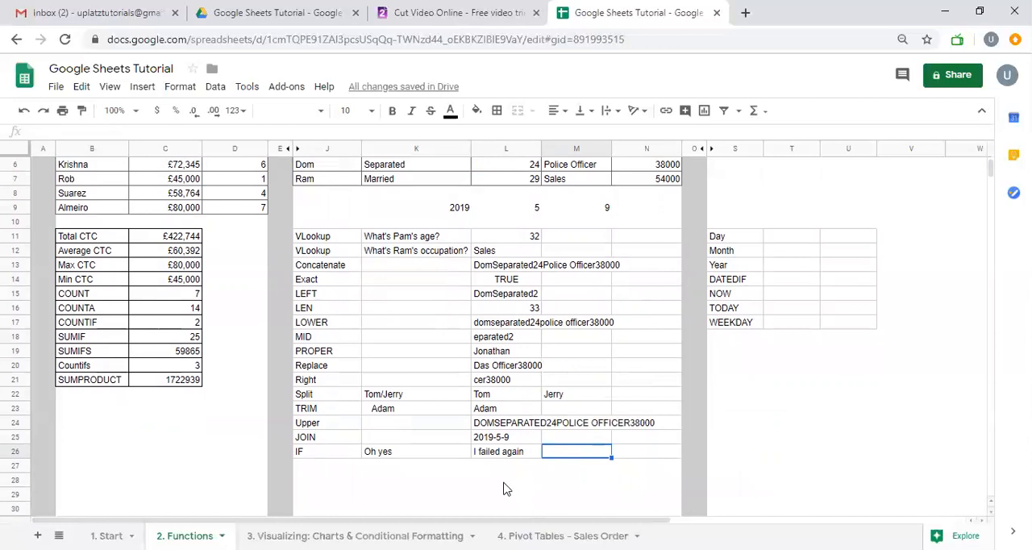
# Enter an IFERROR formula in M26 that evaluates 3/0 and returns "get the right formula" as the error value, and reselect the cell
pyautogui.write('=I')
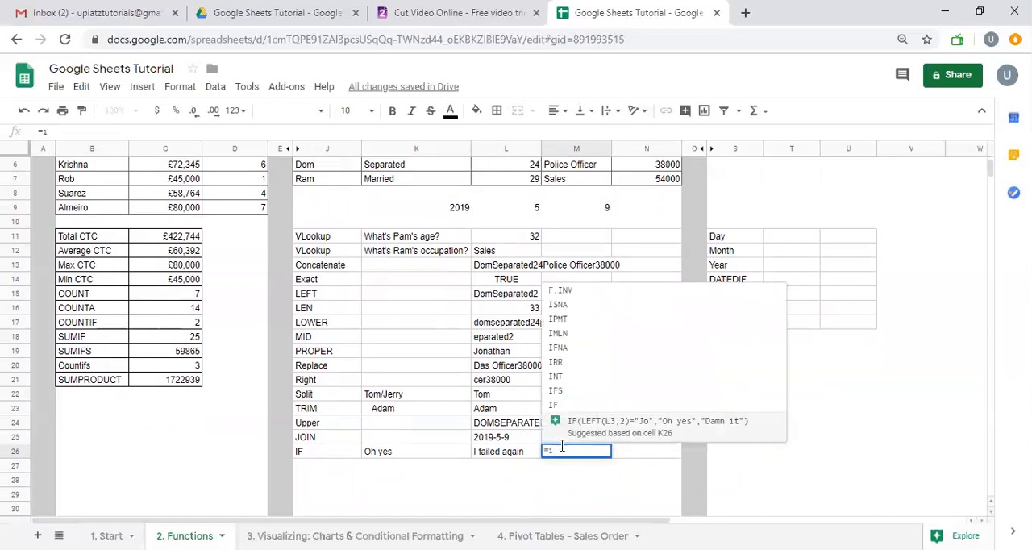
pyautogui.press('Escape')
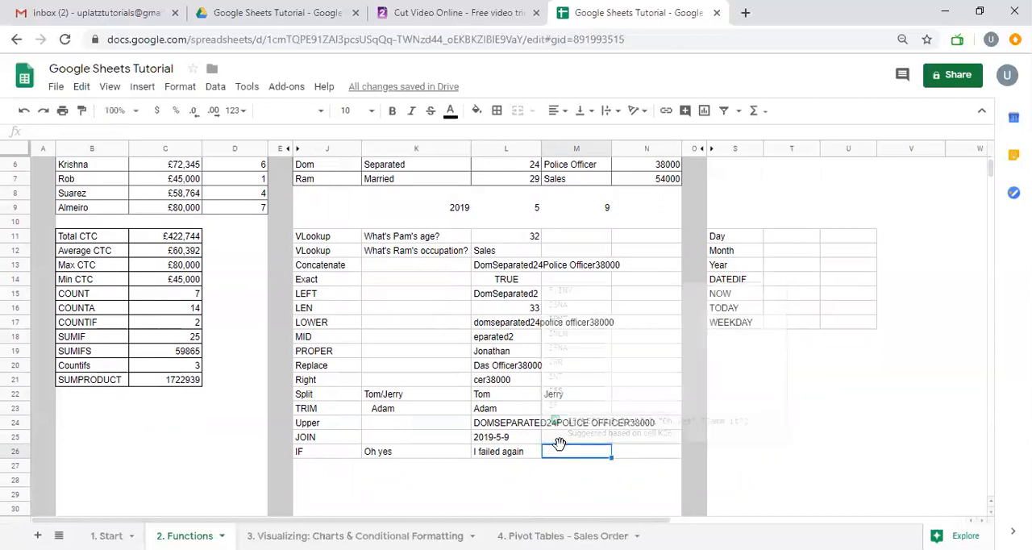
pyautogui.write('=if')
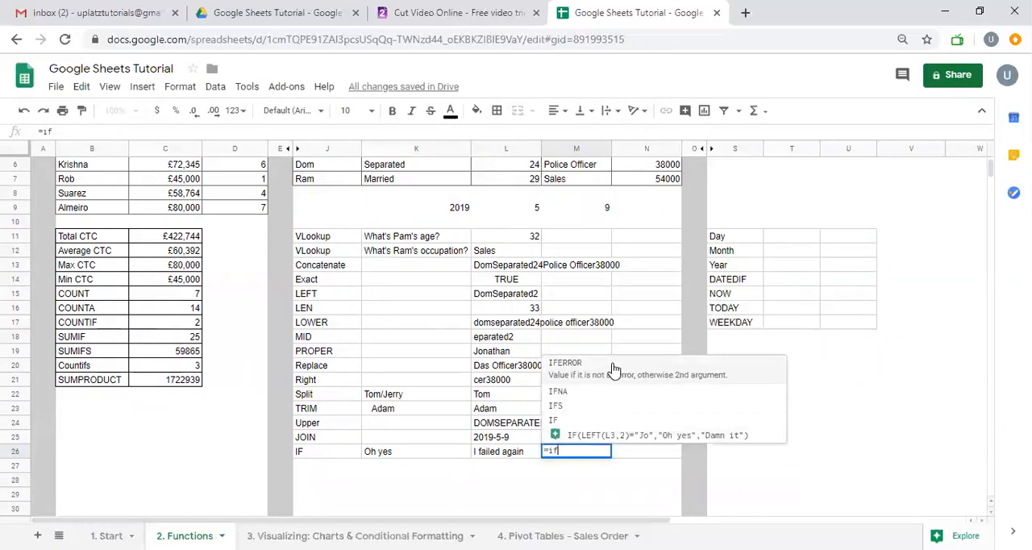
pyautogui.click(613, 370)
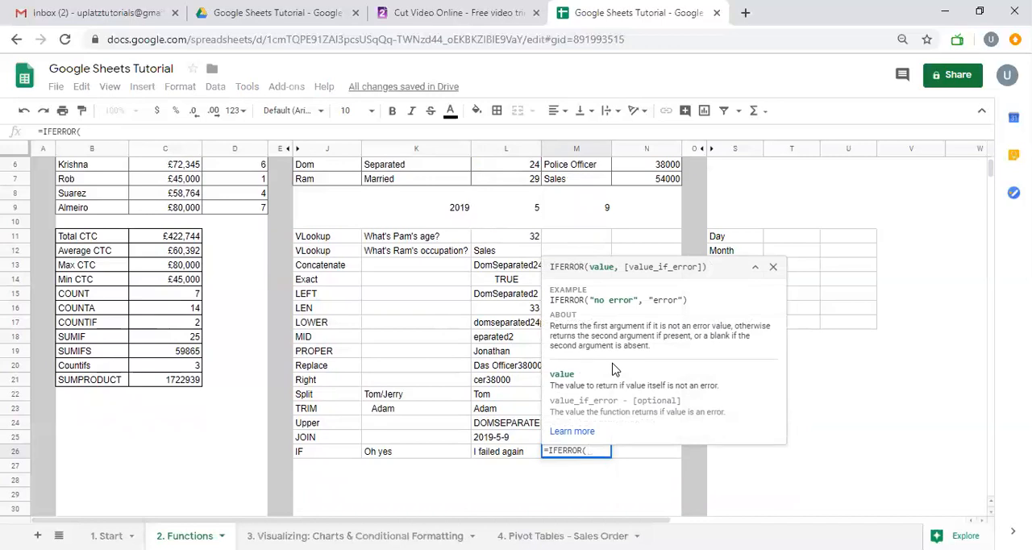
pyautogui.write('3/0,0Ge')
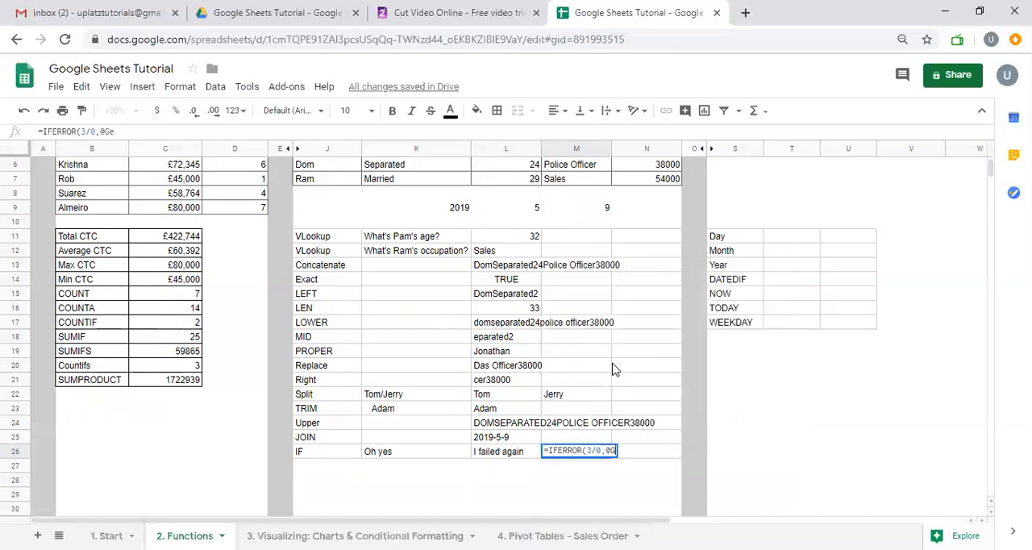
pyautogui.press('BackSpace')
pyautogui.write('"ge')
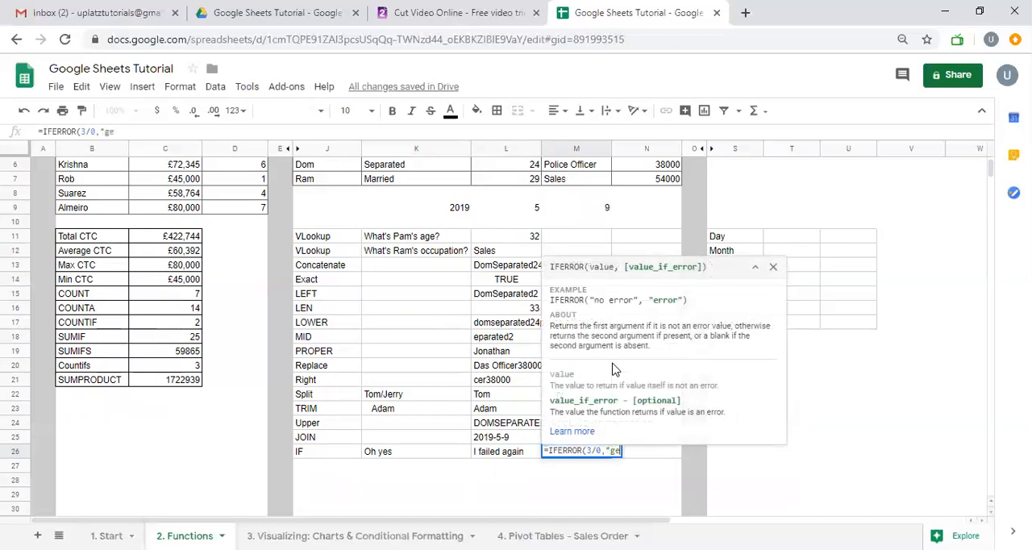
pyautogui.write('t the right f')
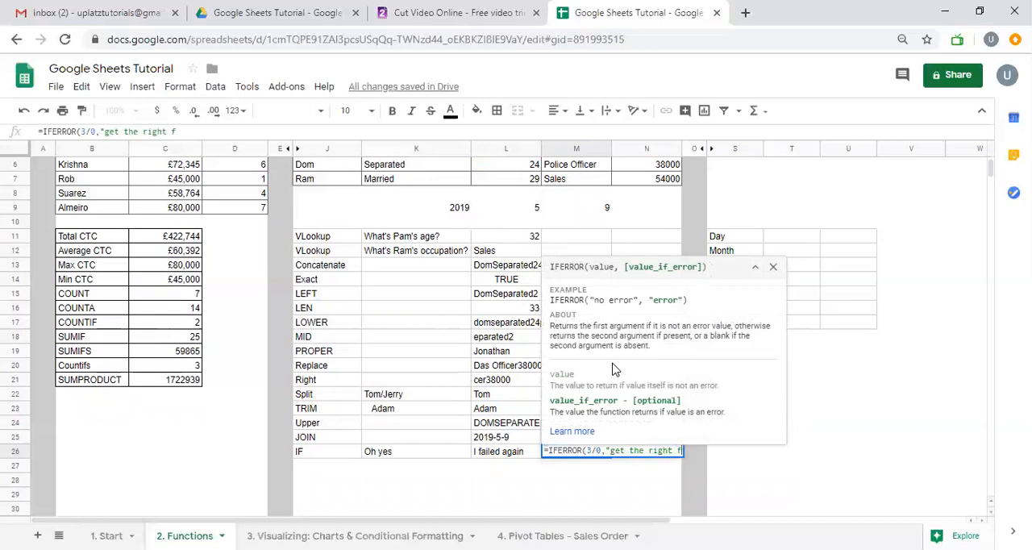
pyautogui.write('ormula")')
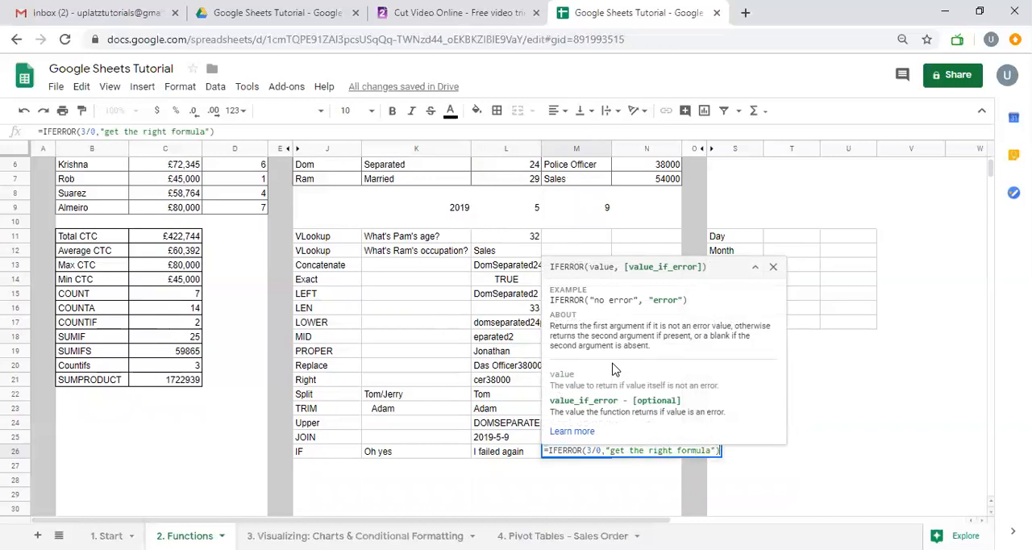
pyautogui.press('Return')
pyautogui.press('Up')
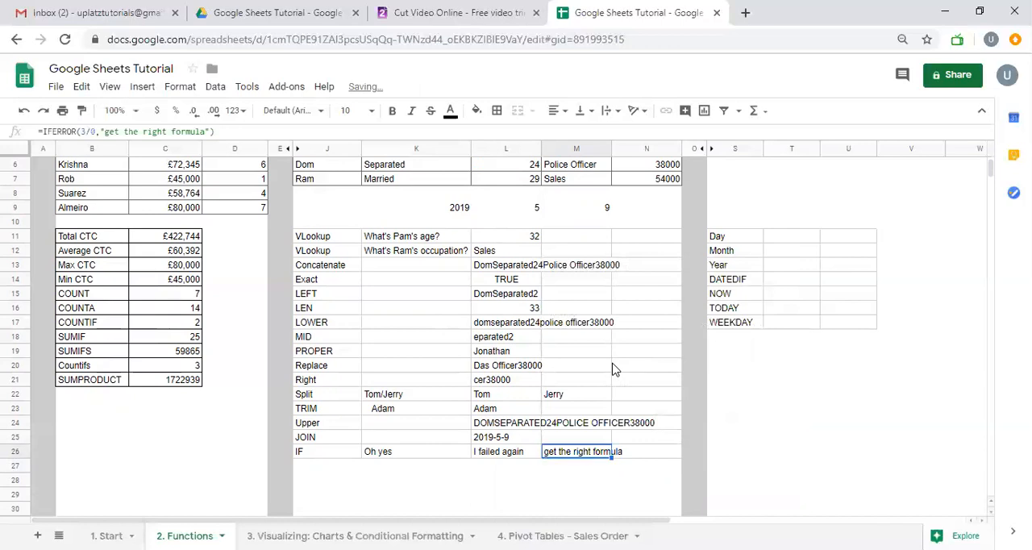
# Change the divisor in the M26 IFERROR formula to 1, making the tested value 3/1, and reselect the cell
pyautogui.click(96, 133)
pyautogui.press('BackSpace')
pyautogui.write('1')
pyautogui.press('Return')
pyautogui.press('Up')
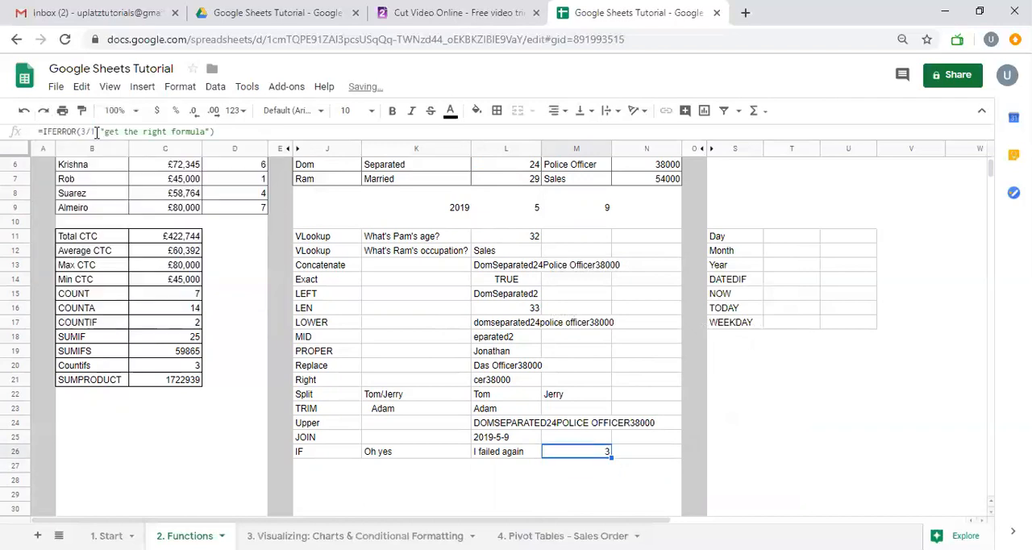
pyautogui.press('Up')
pyautogui.press('Down')
pyautogui.press('Down')
pyautogui.press('Up')
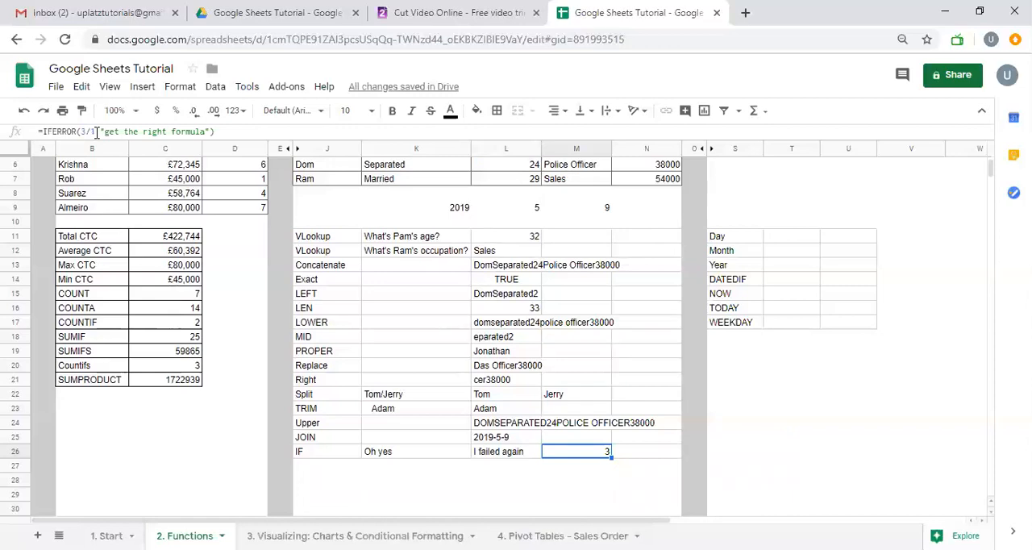
# Clear the IFERROR formula from M26 and return to the dataset headings at the start of the sheet
pyautogui.scroll(3, 279, 230)
pyautogui.scroll(-1, 490, 353)
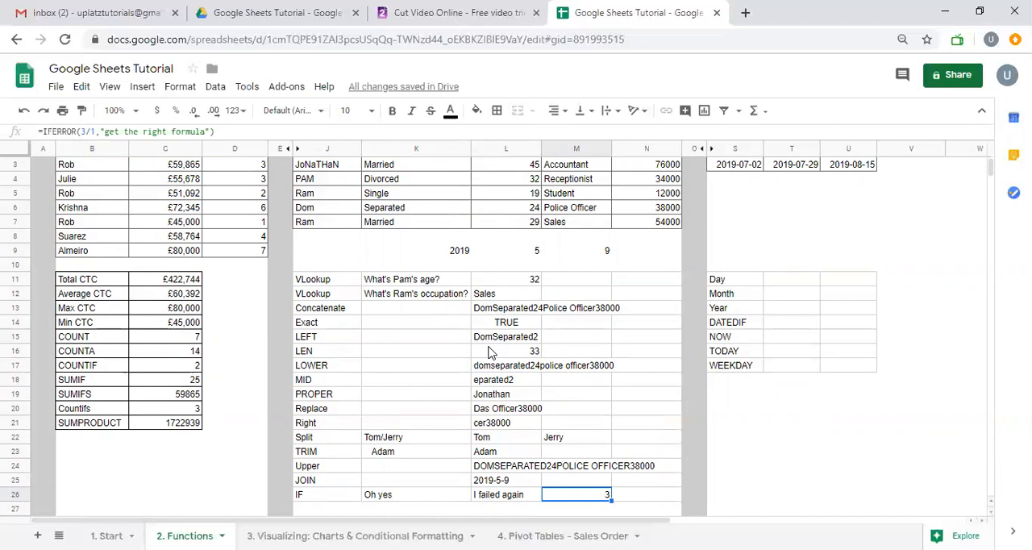
pyautogui.press('Delete')
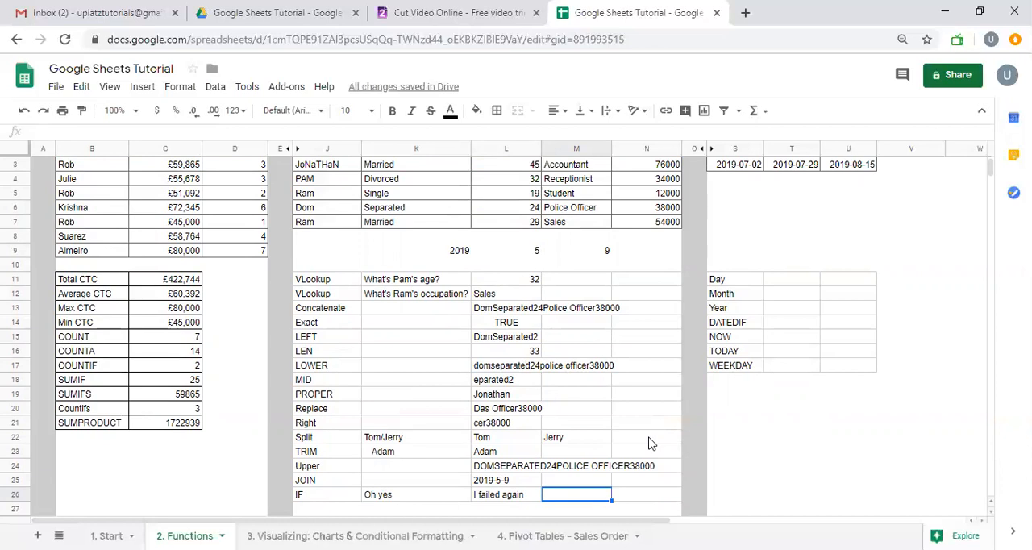
pyautogui.scroll(1, 651, 443)
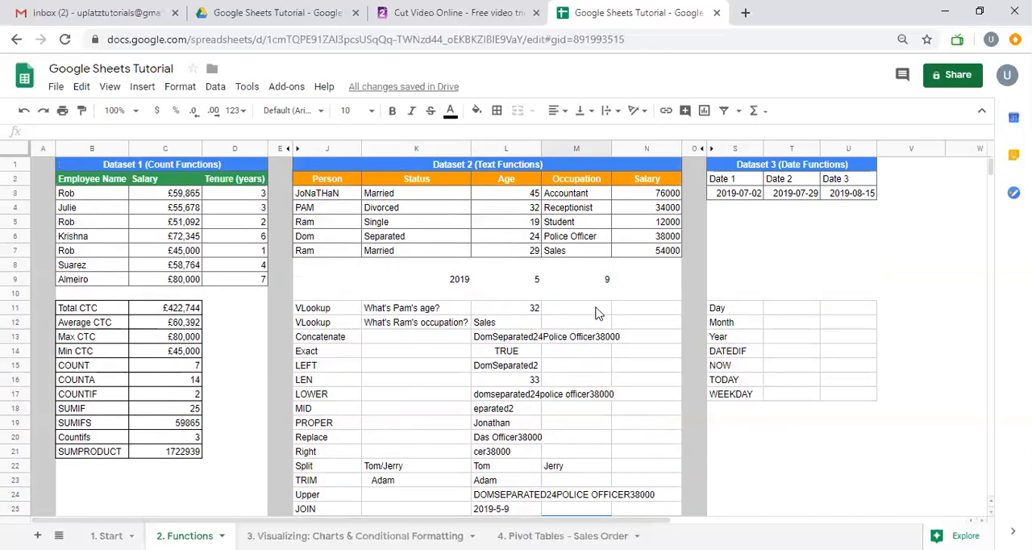